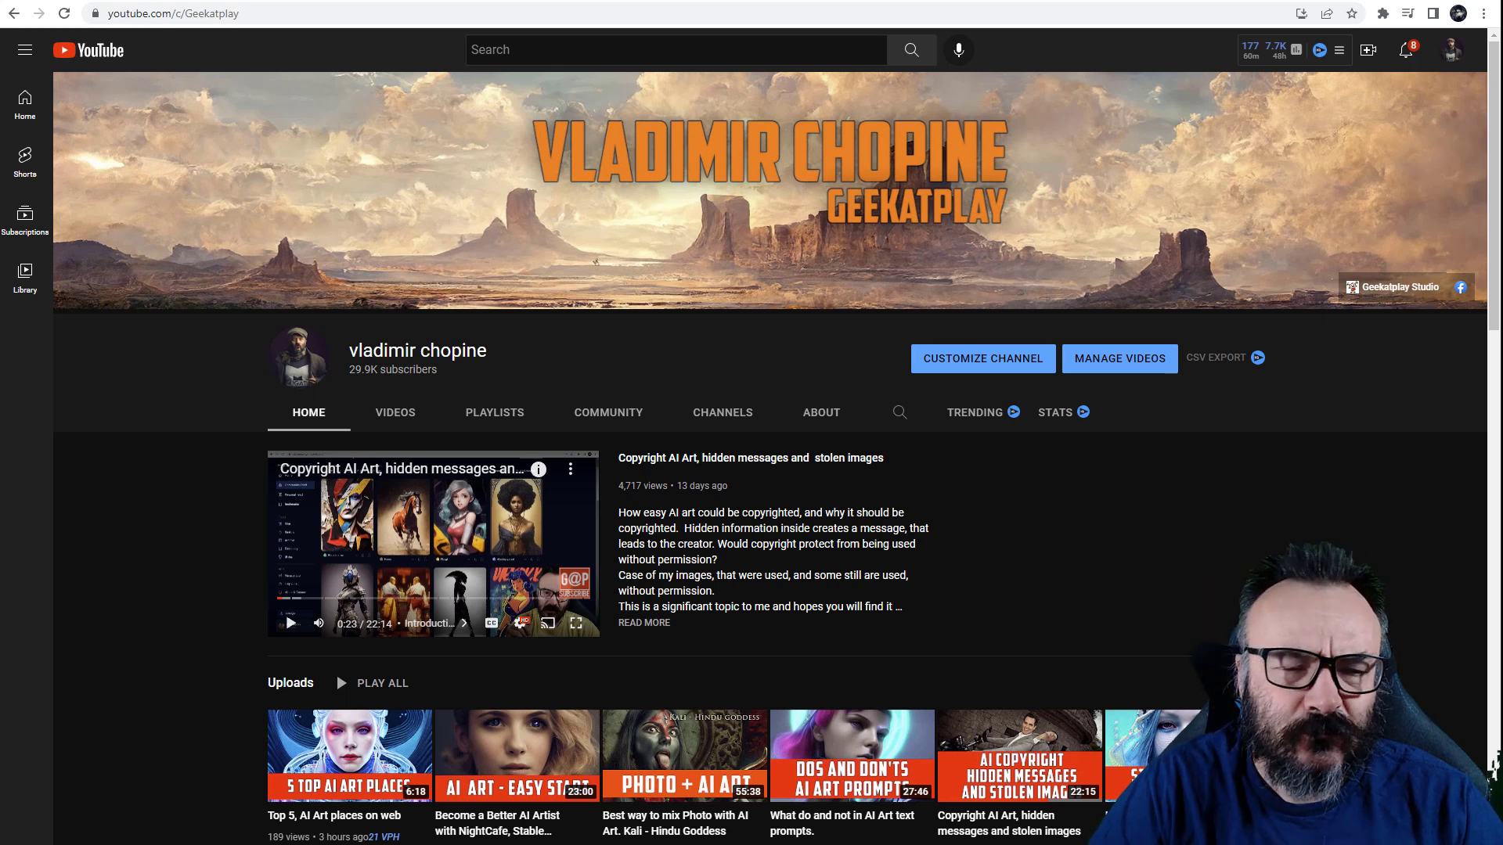
Leave YouTube for the Juice.ai homepage and bring up its account sign-in page
{"action": "key", "text": "alt+Left"}
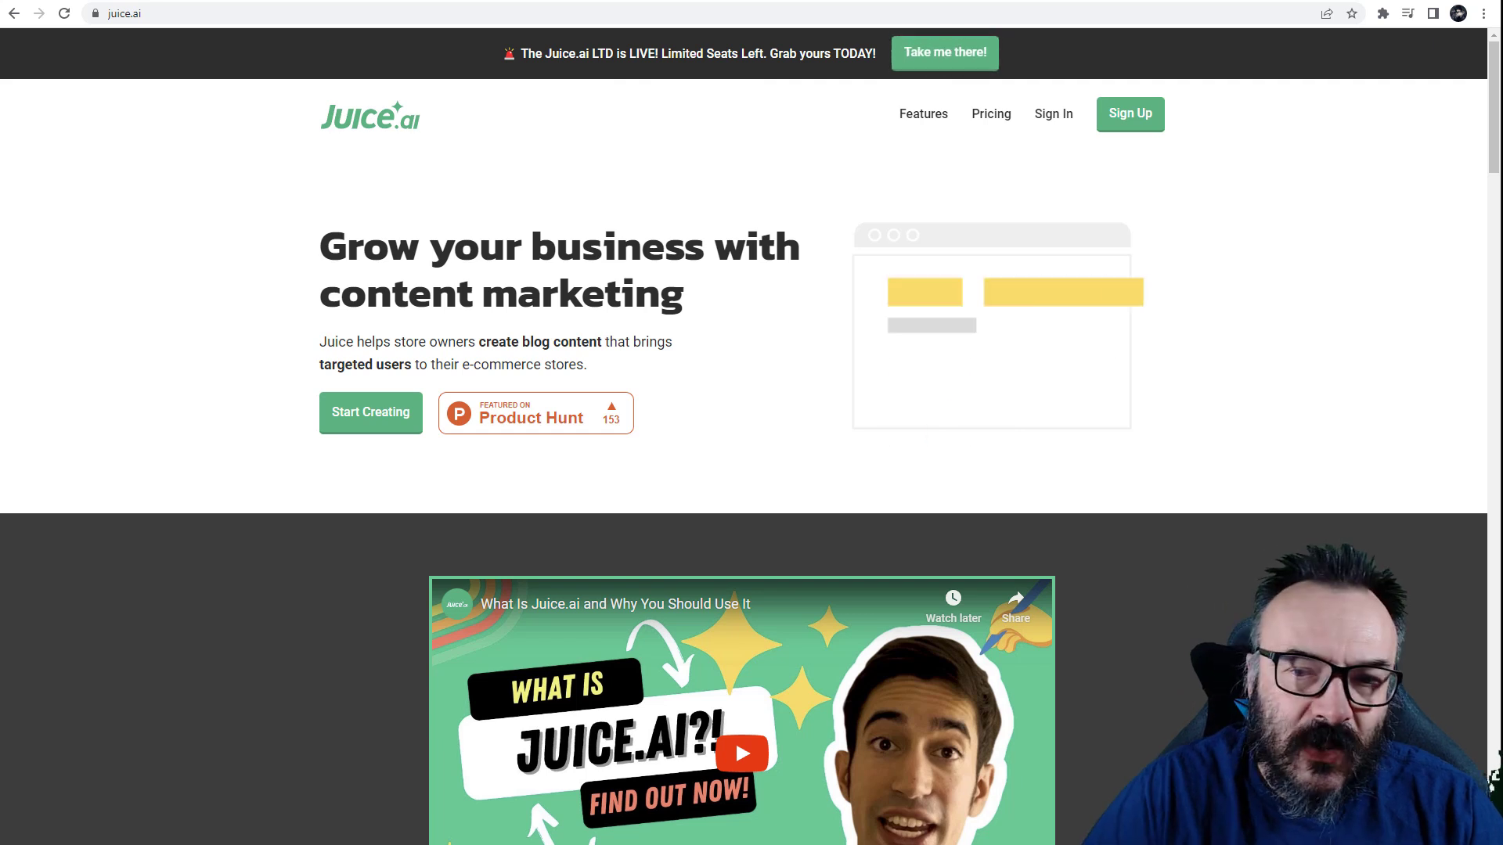
{"action": "left_click", "coordinate": [1053, 115]}
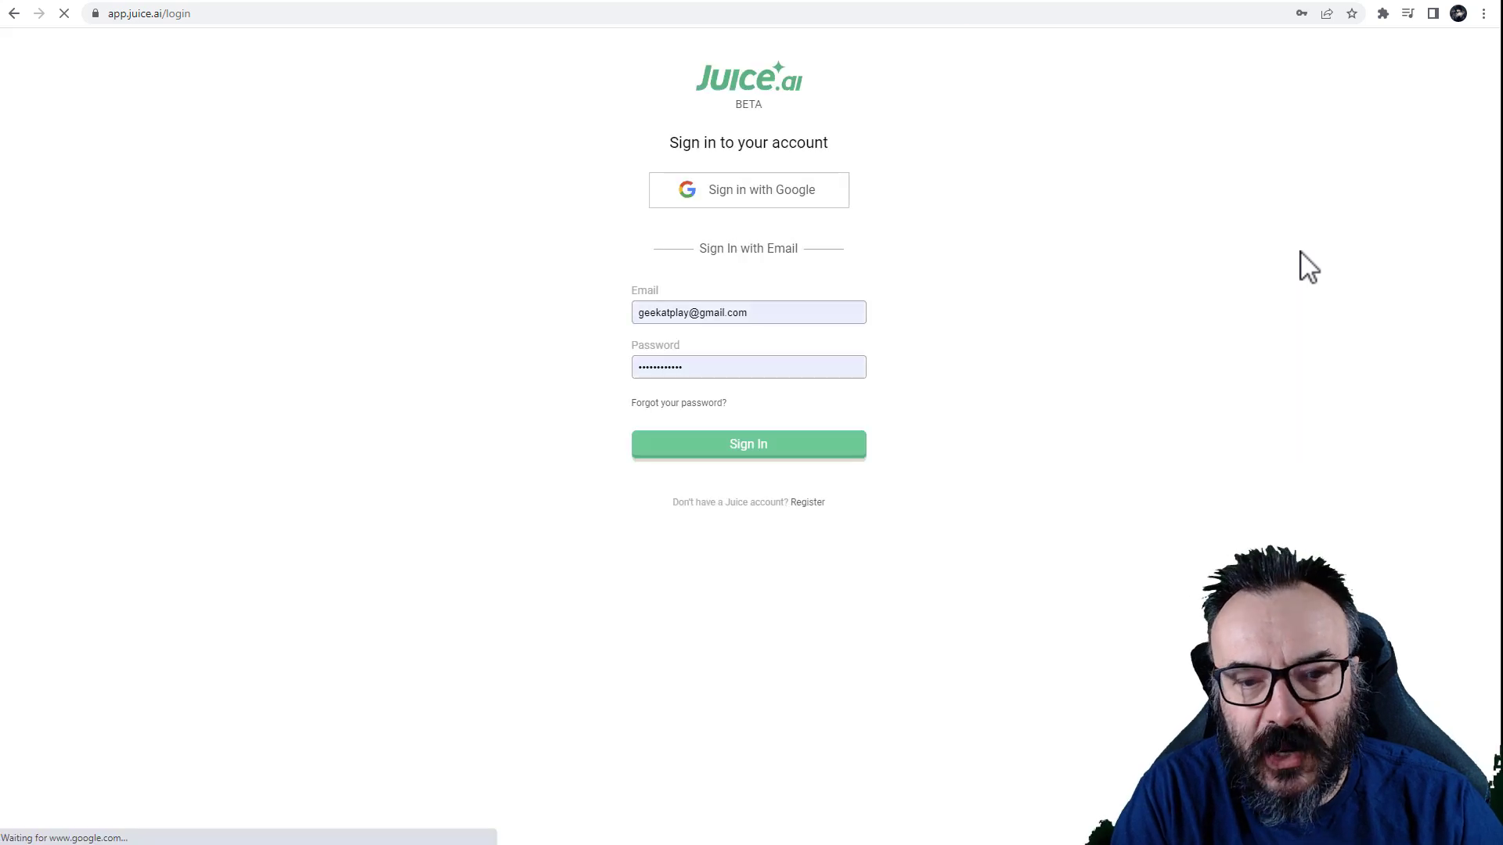
Sign in with the saved account, scan the unpublished article grid, then filter to Published articles
{"action": "key", "text": "Return"}
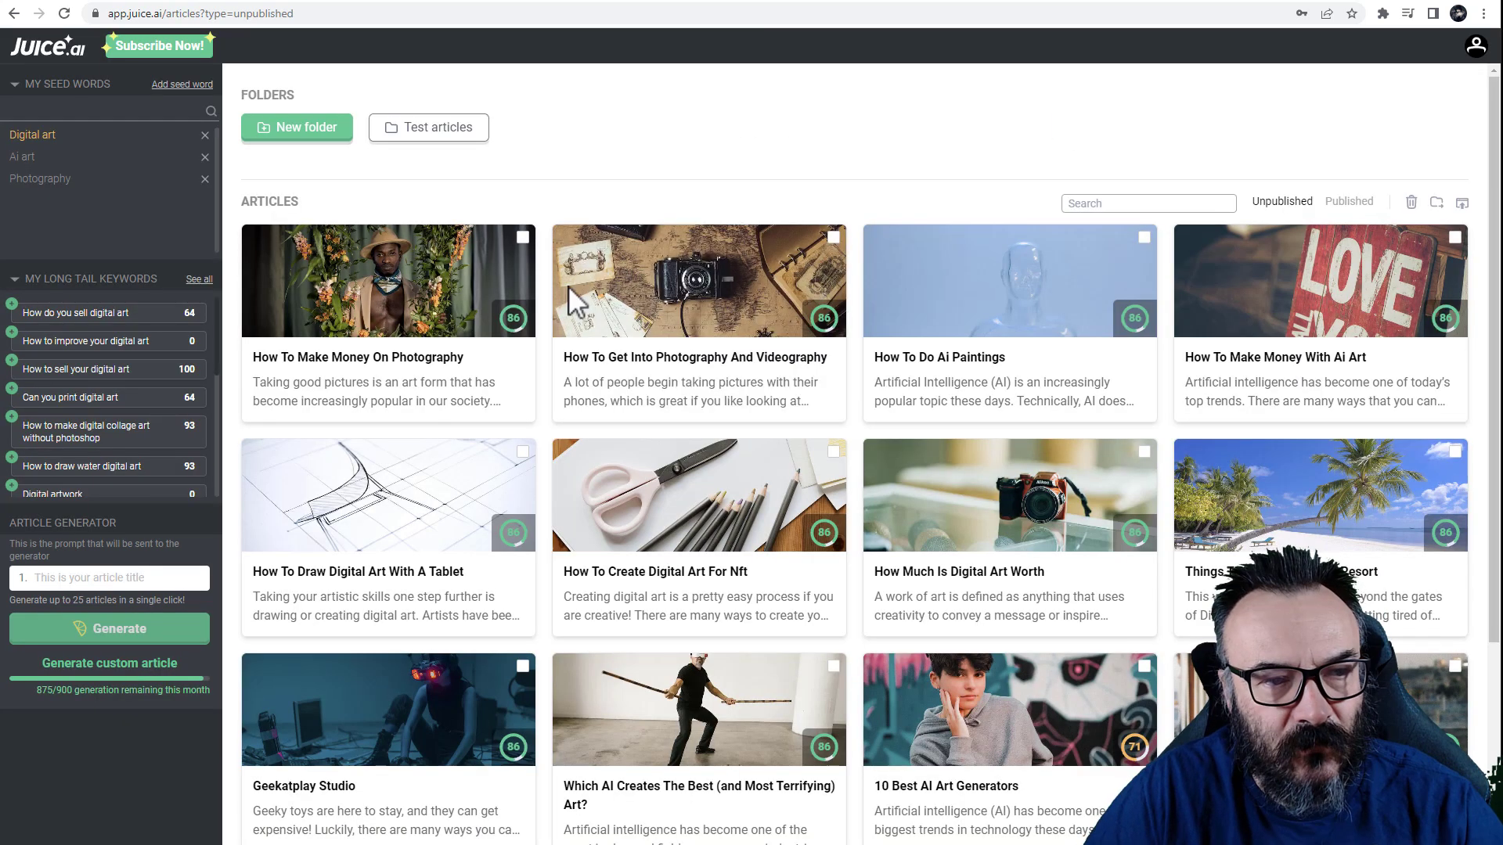
{"action": "scroll", "coordinate": [899, 509], "scroll_direction": "down", "scroll_amount": 3}
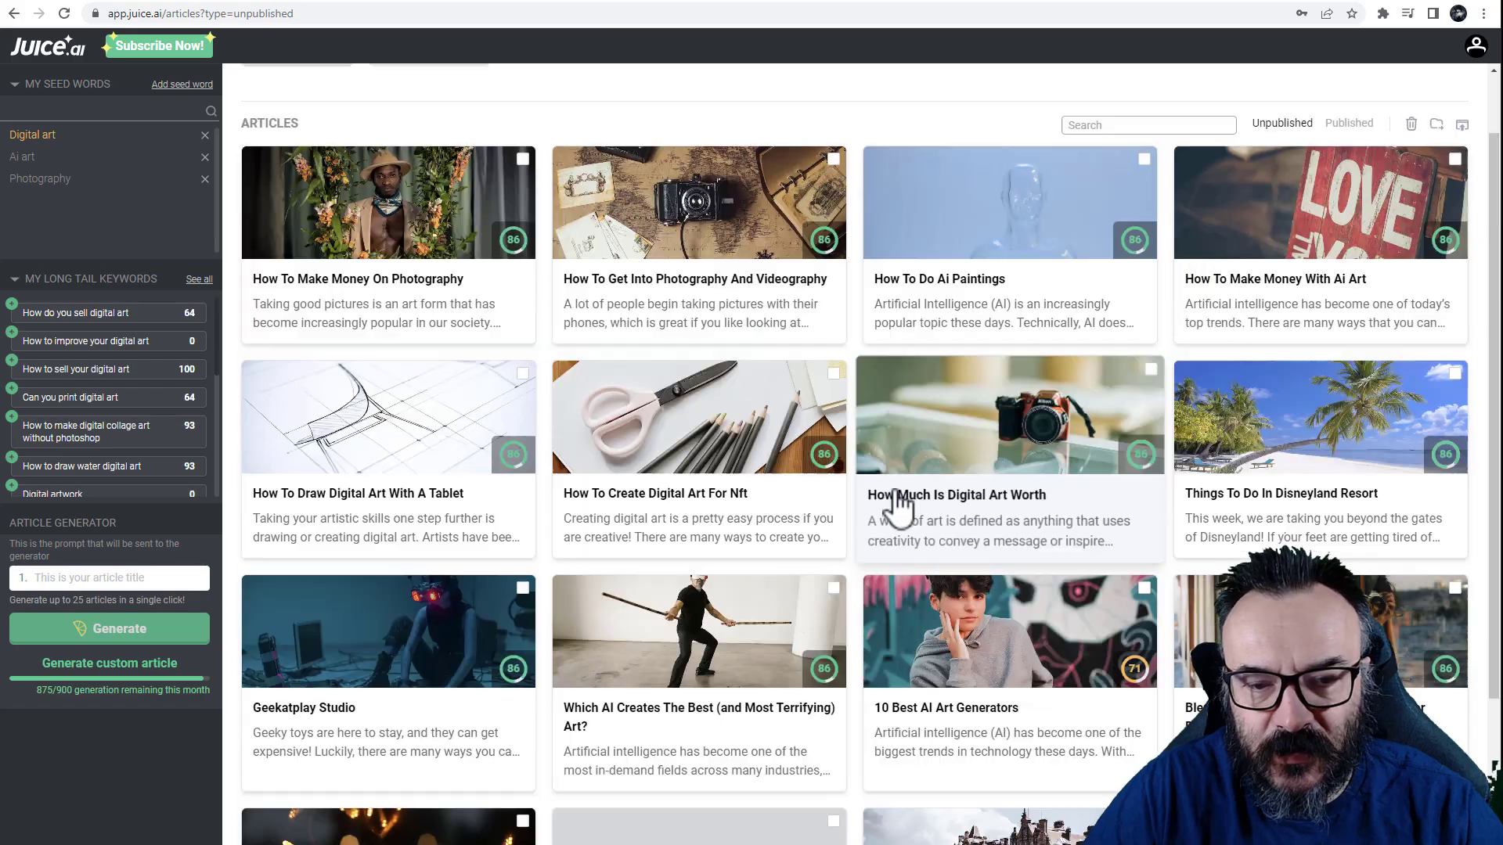
{"action": "scroll", "coordinate": [880, 508], "scroll_direction": "up", "scroll_amount": 2}
{"action": "scroll", "coordinate": [881, 509], "scroll_direction": "down", "scroll_amount": 7}
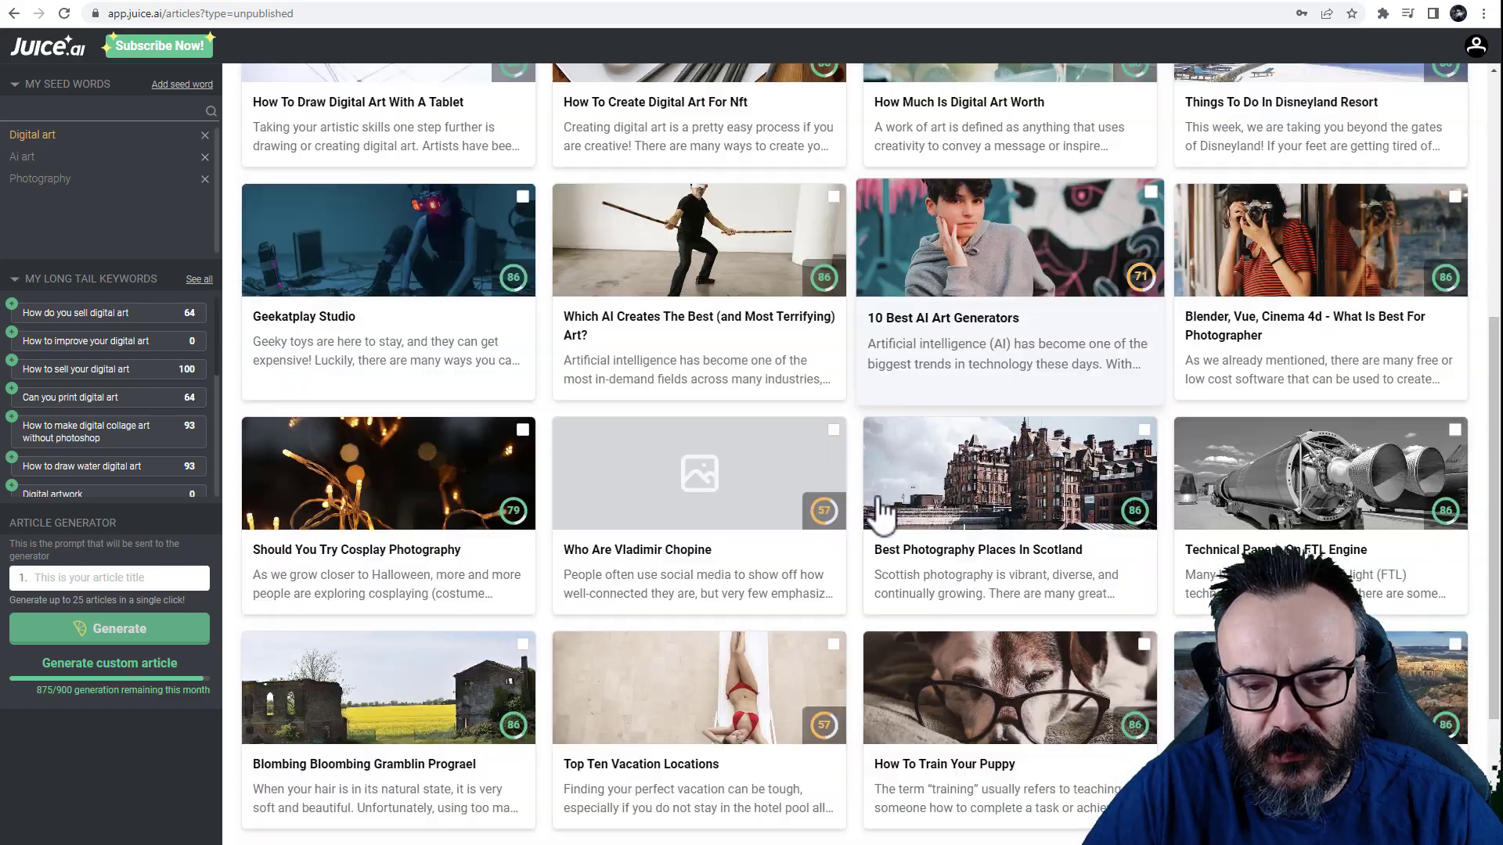
{"action": "scroll", "coordinate": [966, 424], "scroll_direction": "up", "scroll_amount": 7}
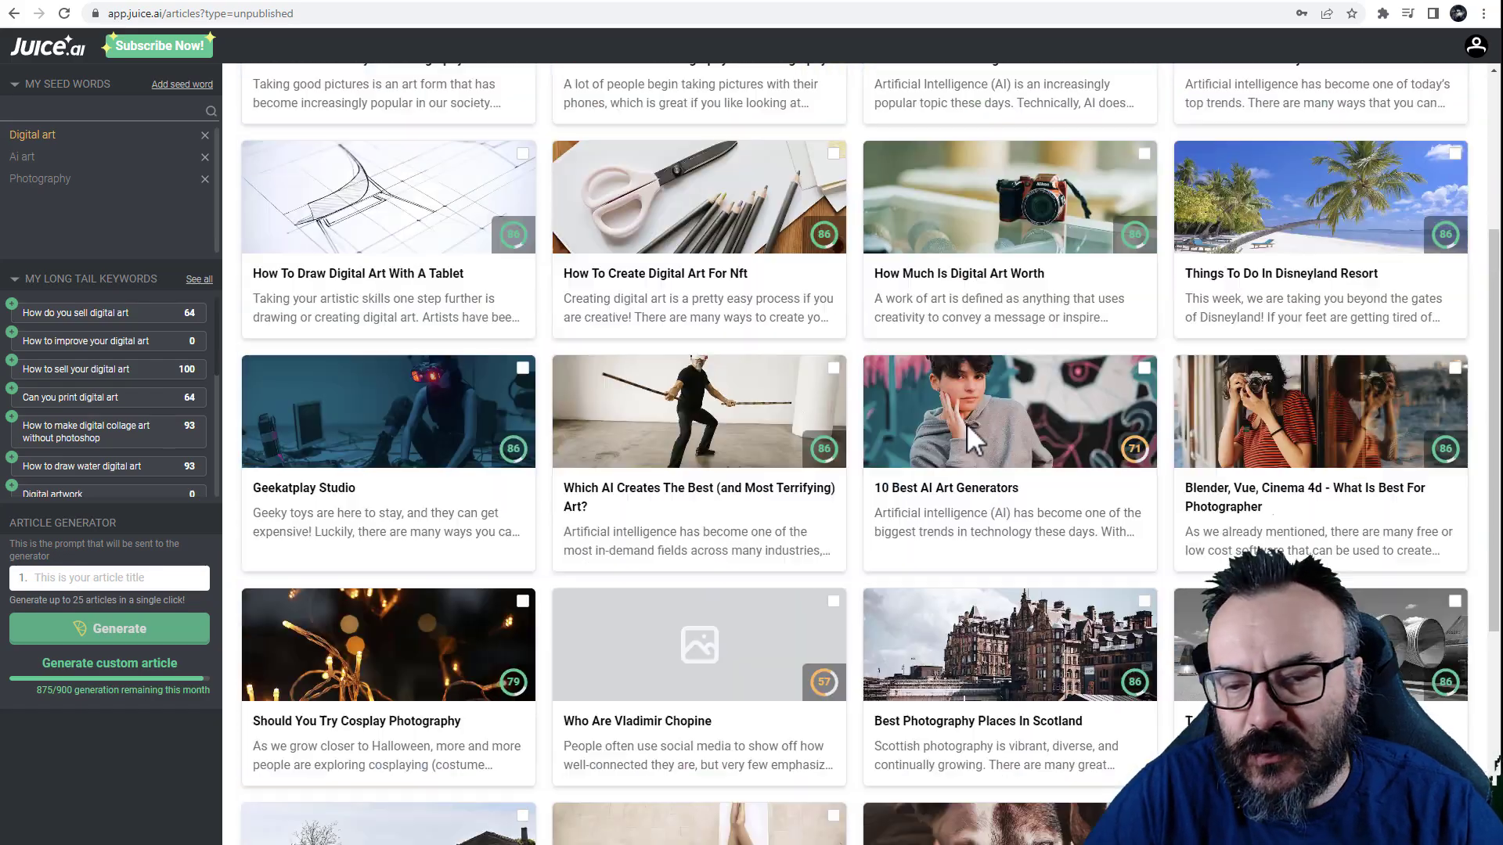
{"action": "scroll", "coordinate": [960, 419], "scroll_direction": "up", "scroll_amount": 2}
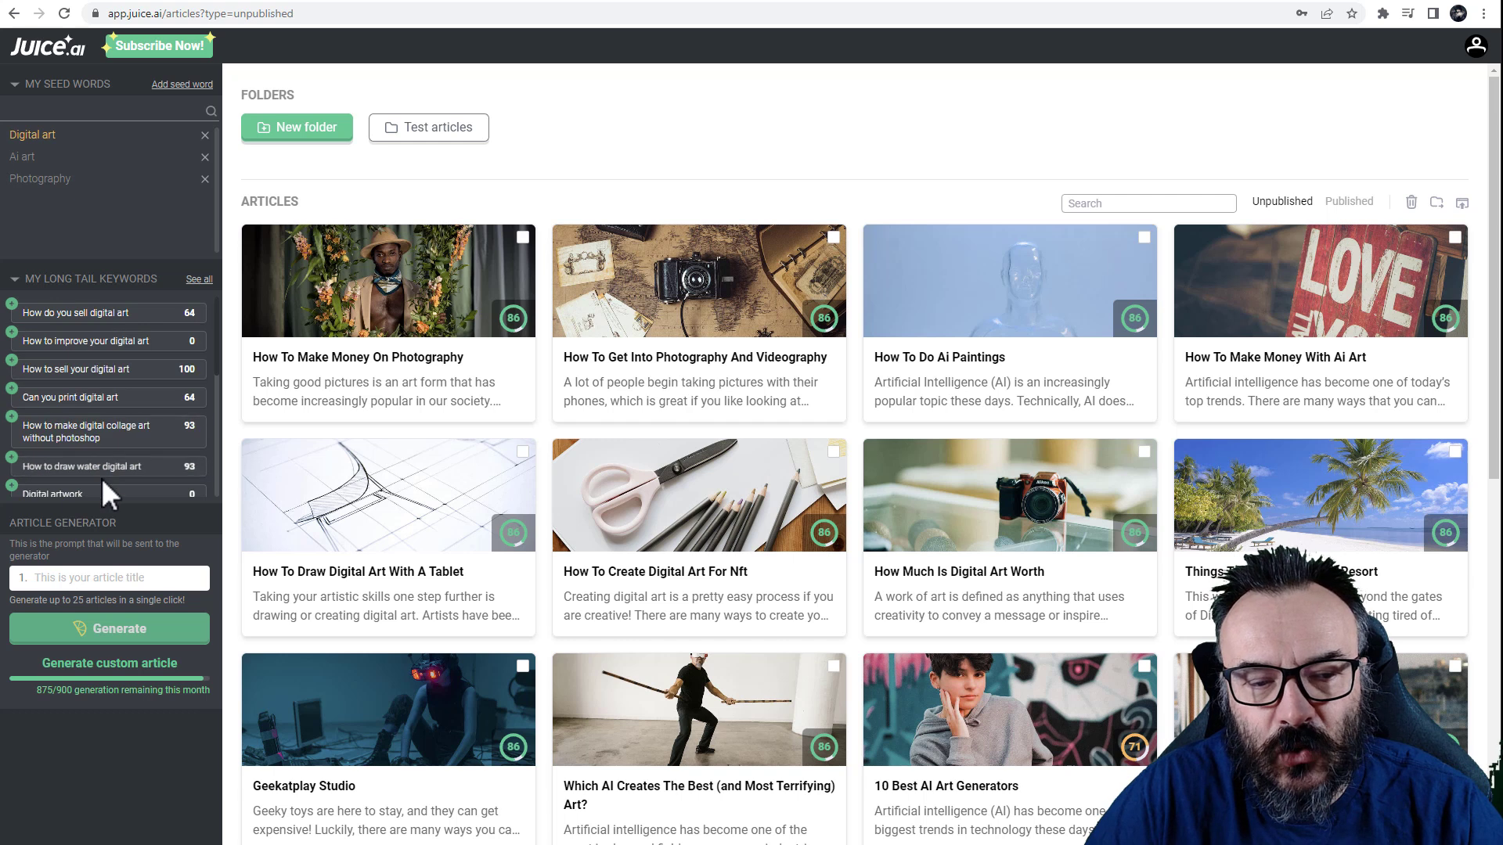
{"action": "left_click", "coordinate": [84, 587]}
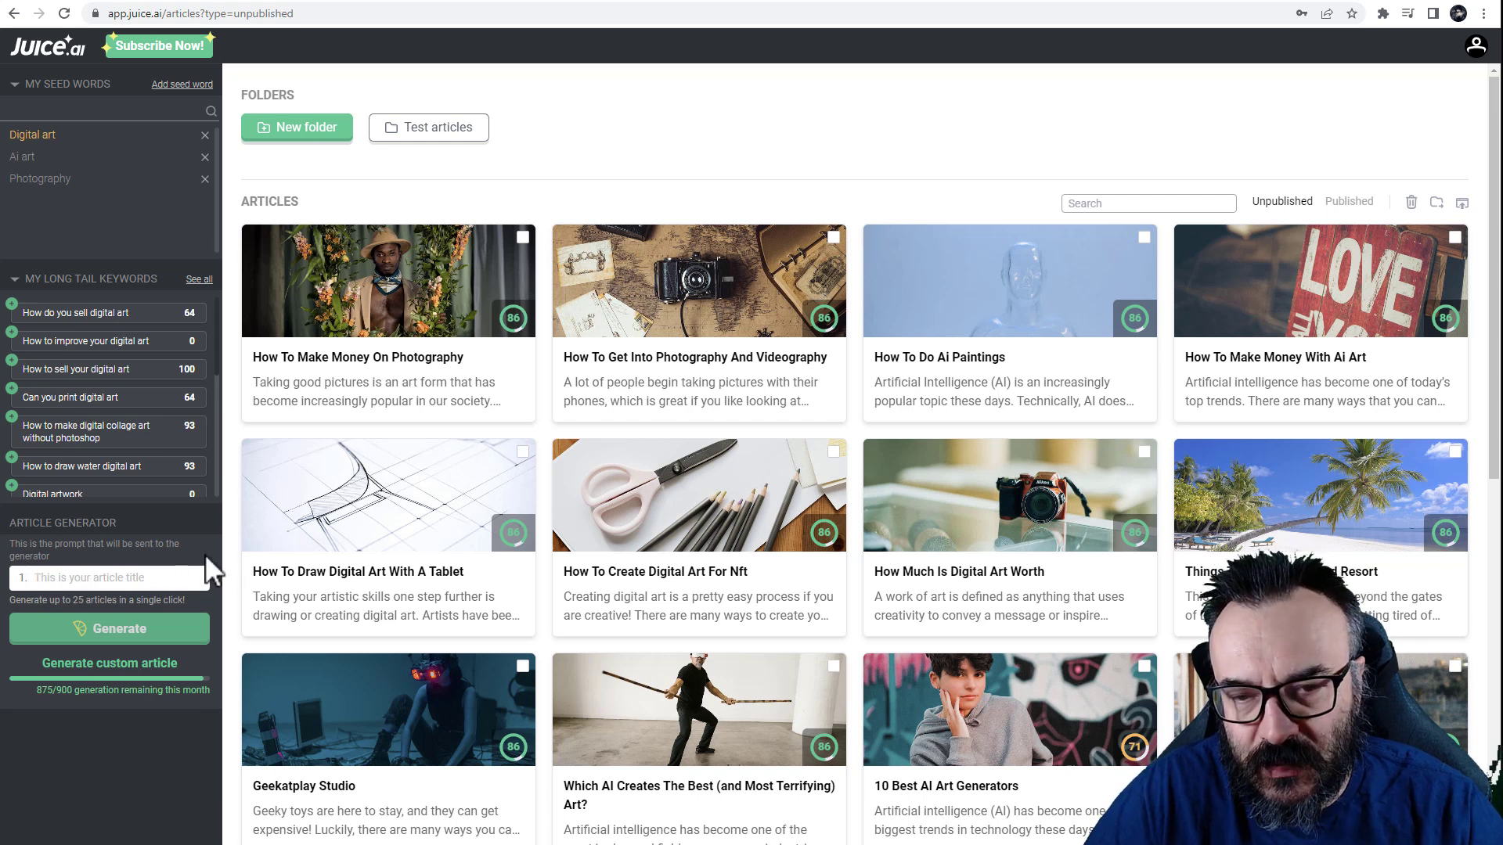
{"action": "left_click", "coordinate": [1360, 202]}
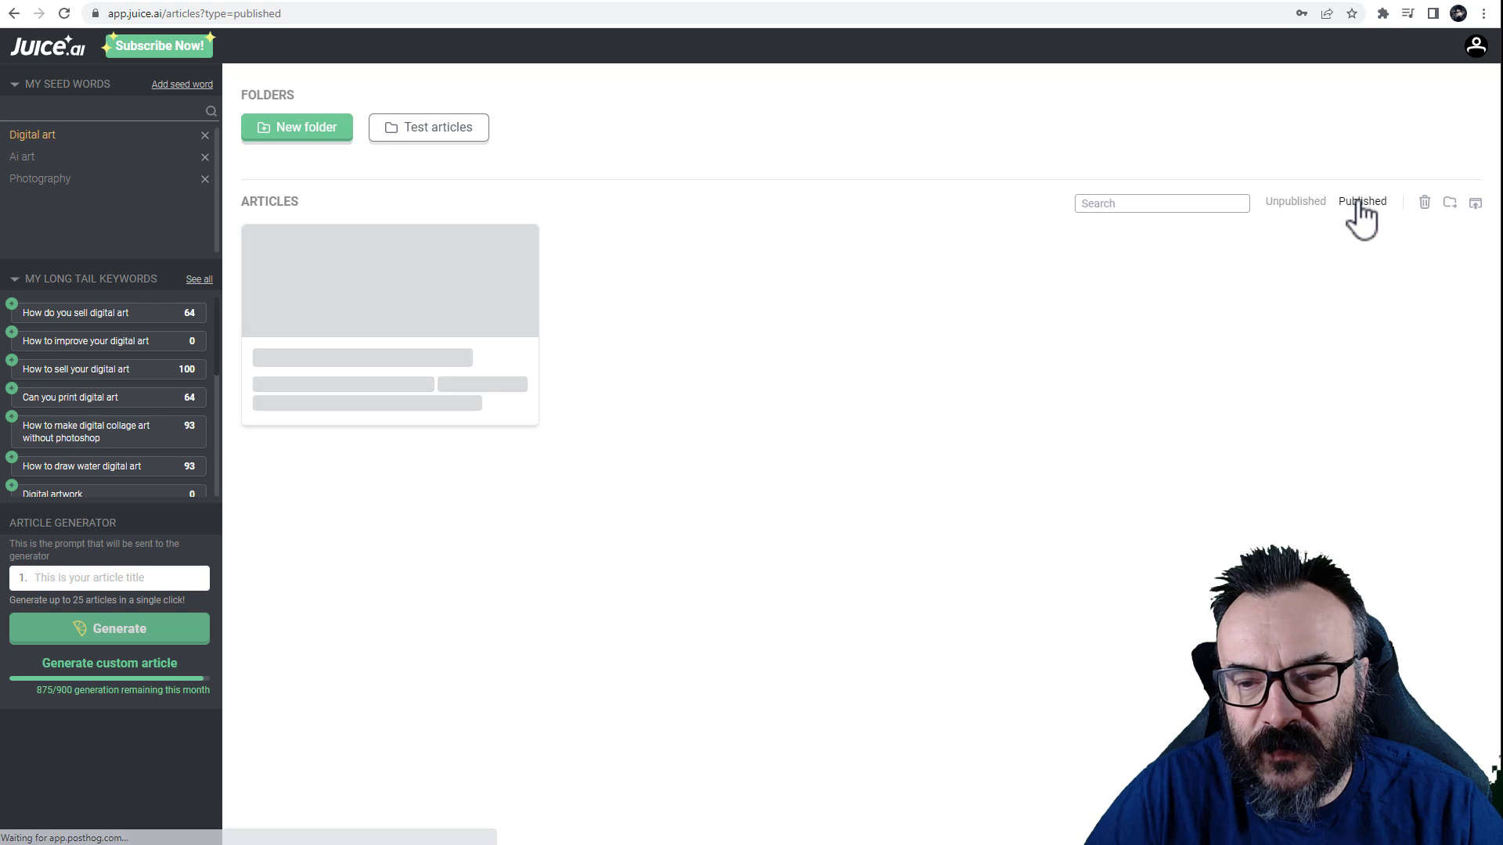
Toggle the article list between Unpublished and Published, ending on the Unpublished grid
{"action": "left_click", "coordinate": [1295, 203]}
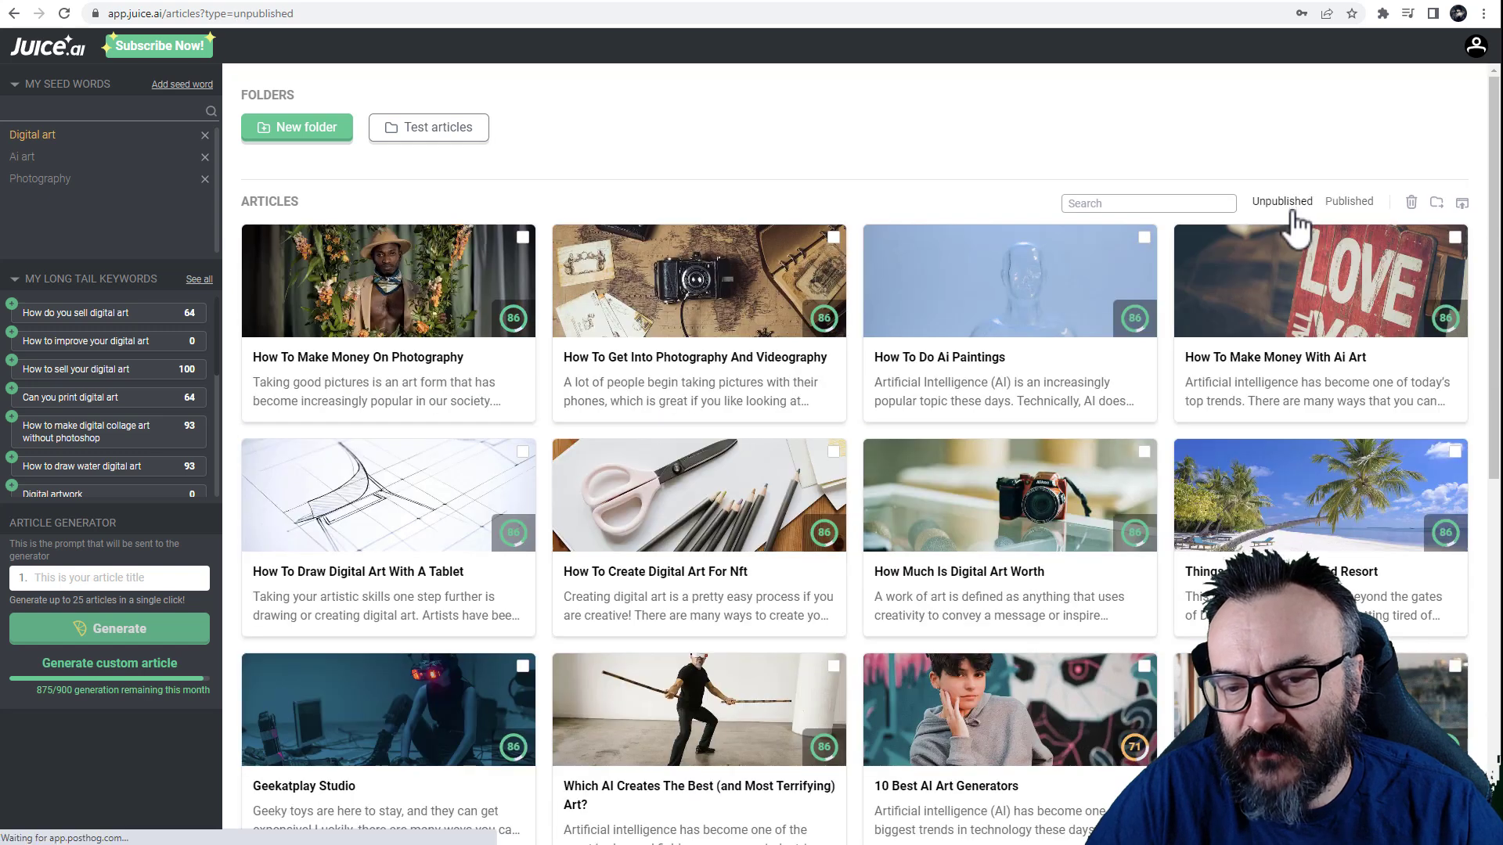
{"action": "left_click", "coordinate": [1350, 202]}
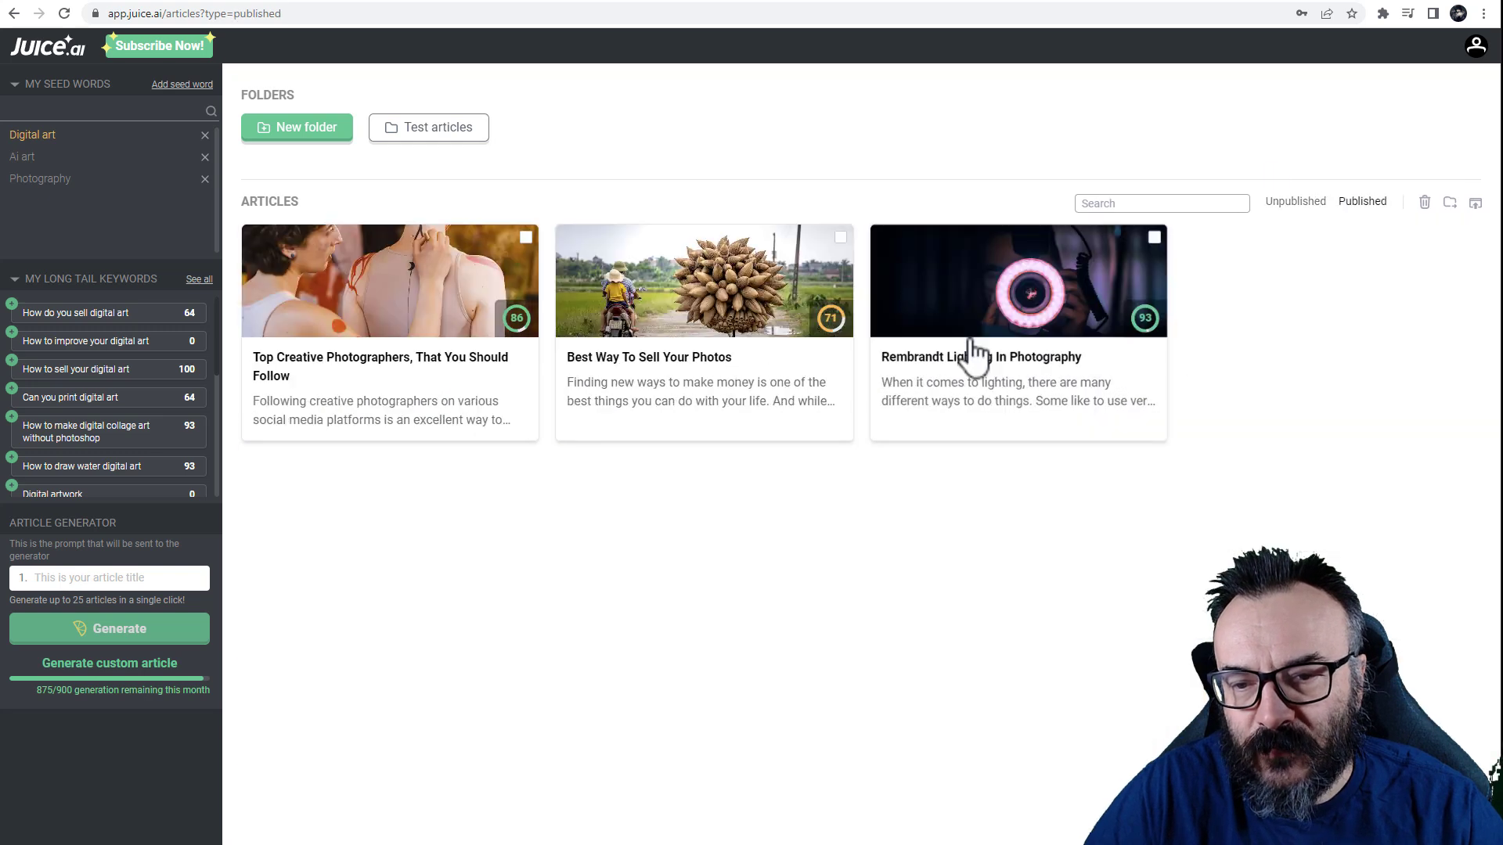
{"action": "left_click", "coordinate": [1309, 205]}
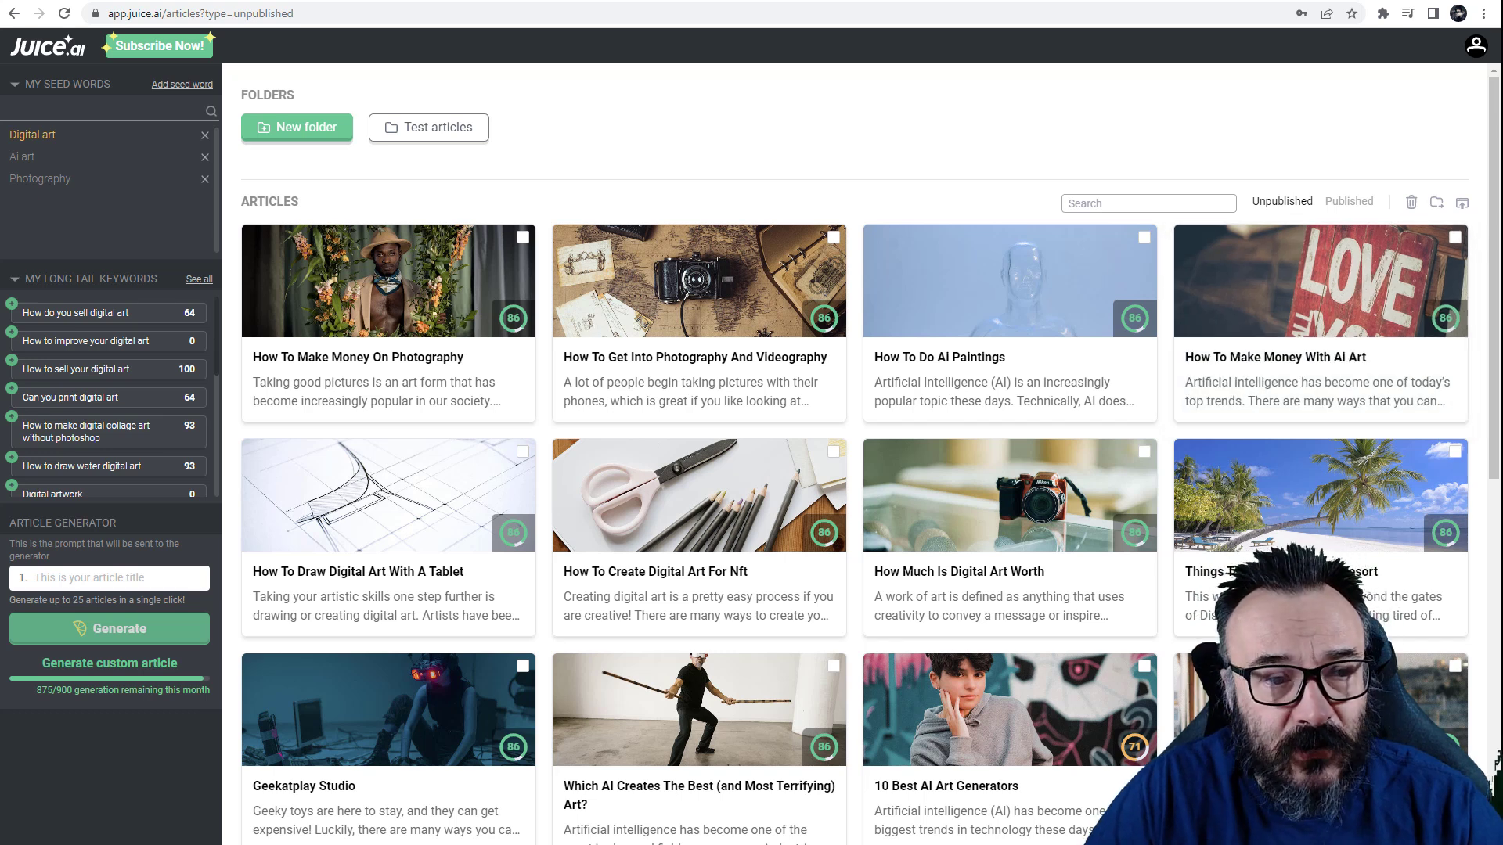
{"action": "scroll", "coordinate": [1009, 453], "scroll_direction": "down", "scroll_amount": 8}
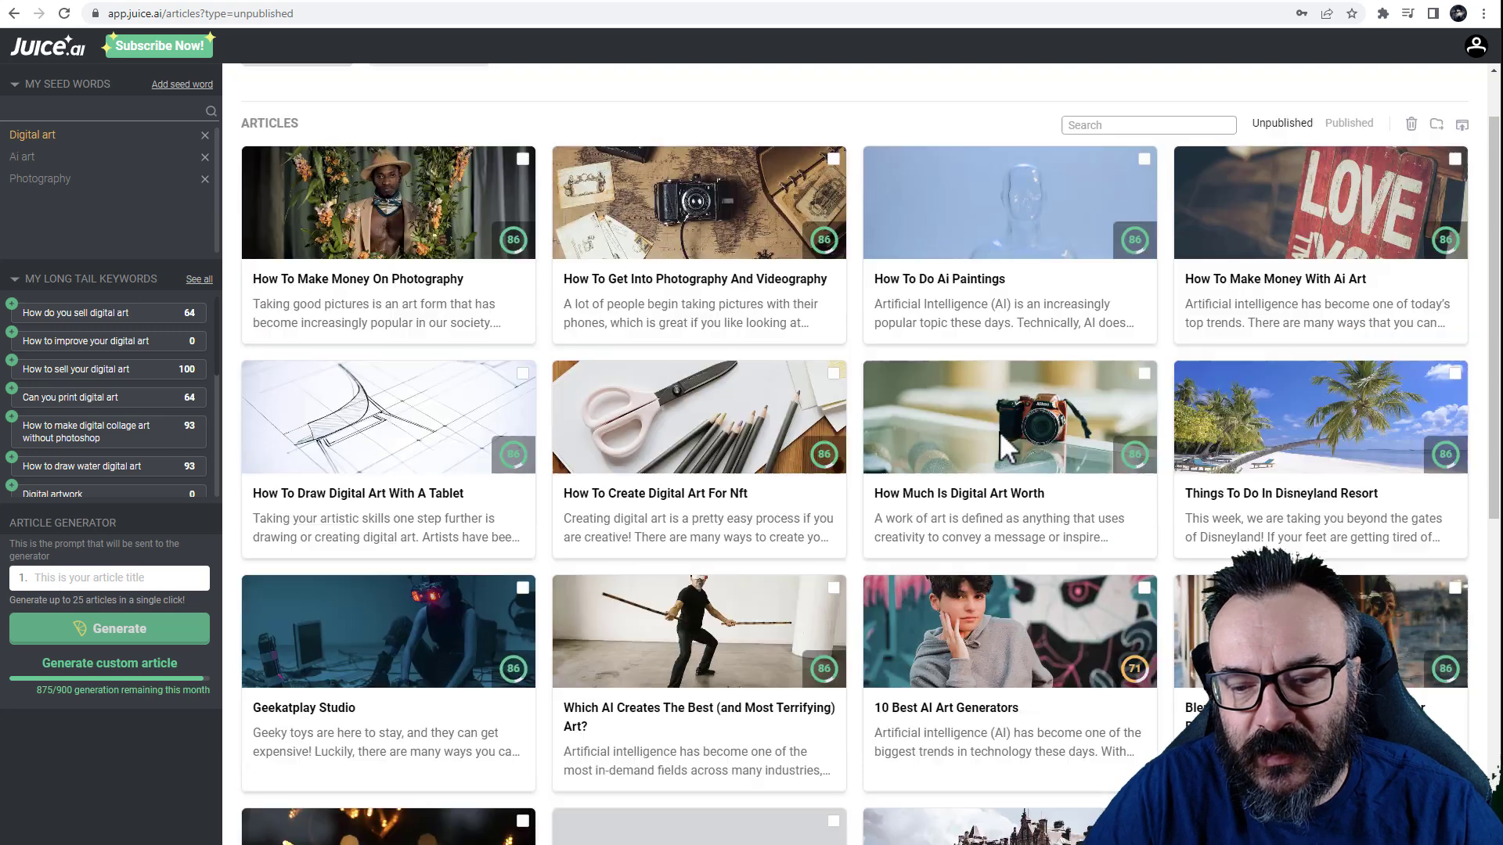
{"action": "scroll", "coordinate": [1004, 450], "scroll_direction": "down", "scroll_amount": 1}
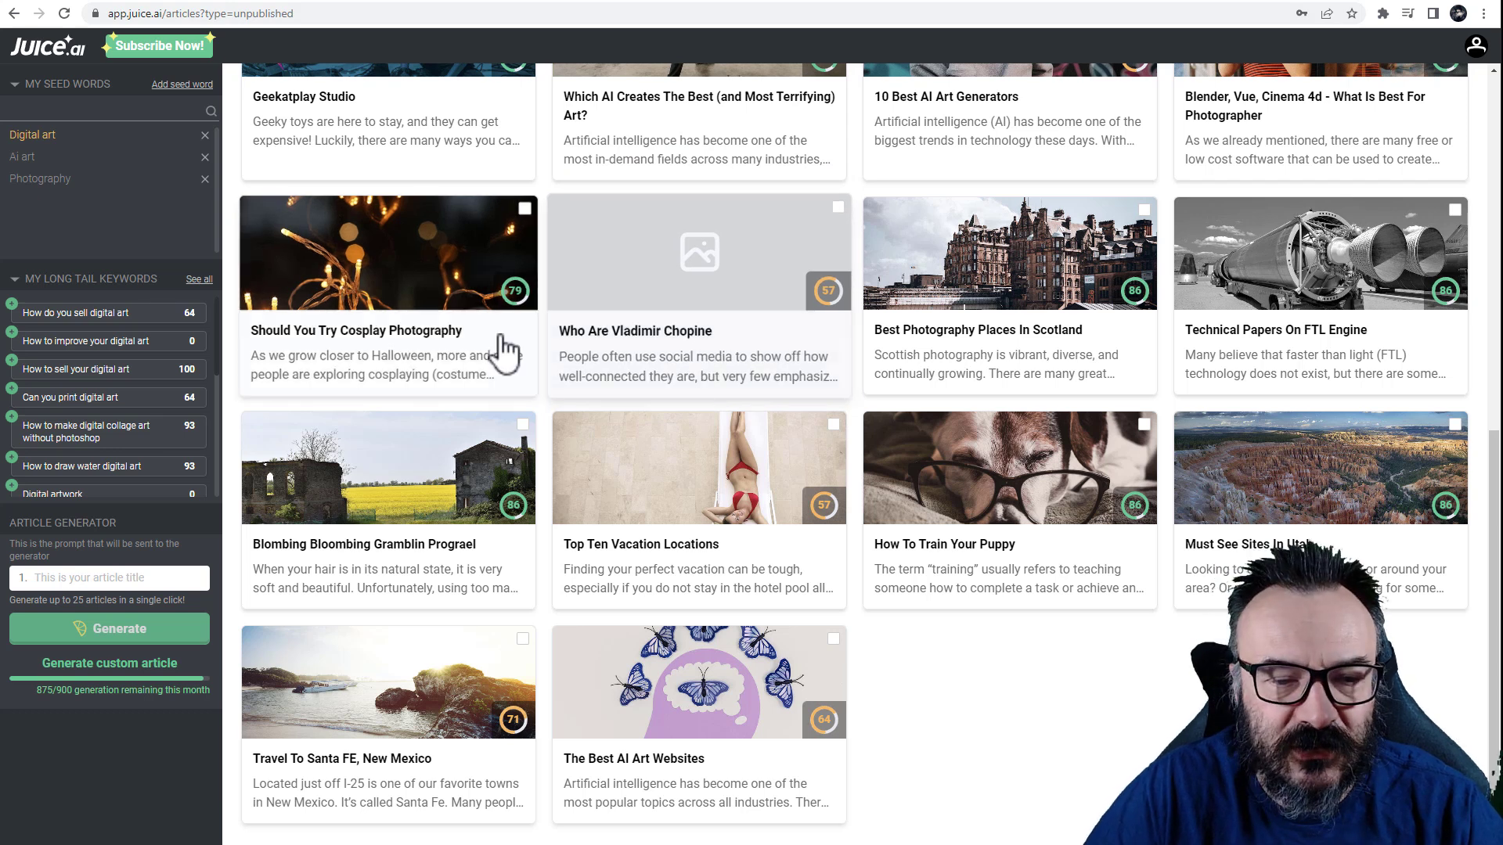
{"action": "scroll", "coordinate": [493, 360], "scroll_direction": "up", "scroll_amount": 3}
{"action": "scroll", "coordinate": [548, 454], "scroll_direction": "up", "scroll_amount": 1}
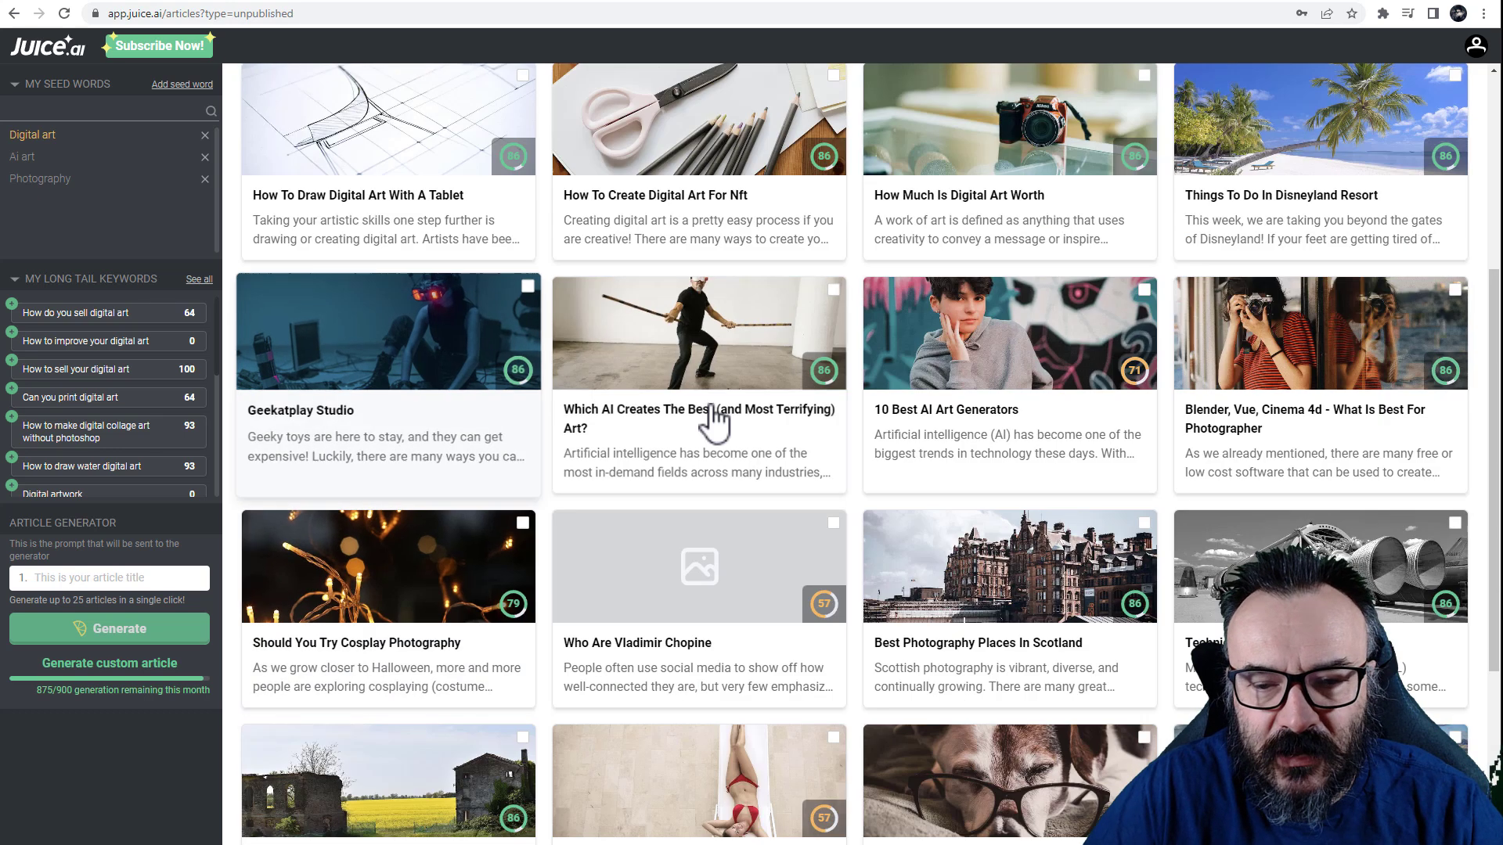
{"action": "scroll", "coordinate": [940, 348], "scroll_direction": "up", "scroll_amount": 1}
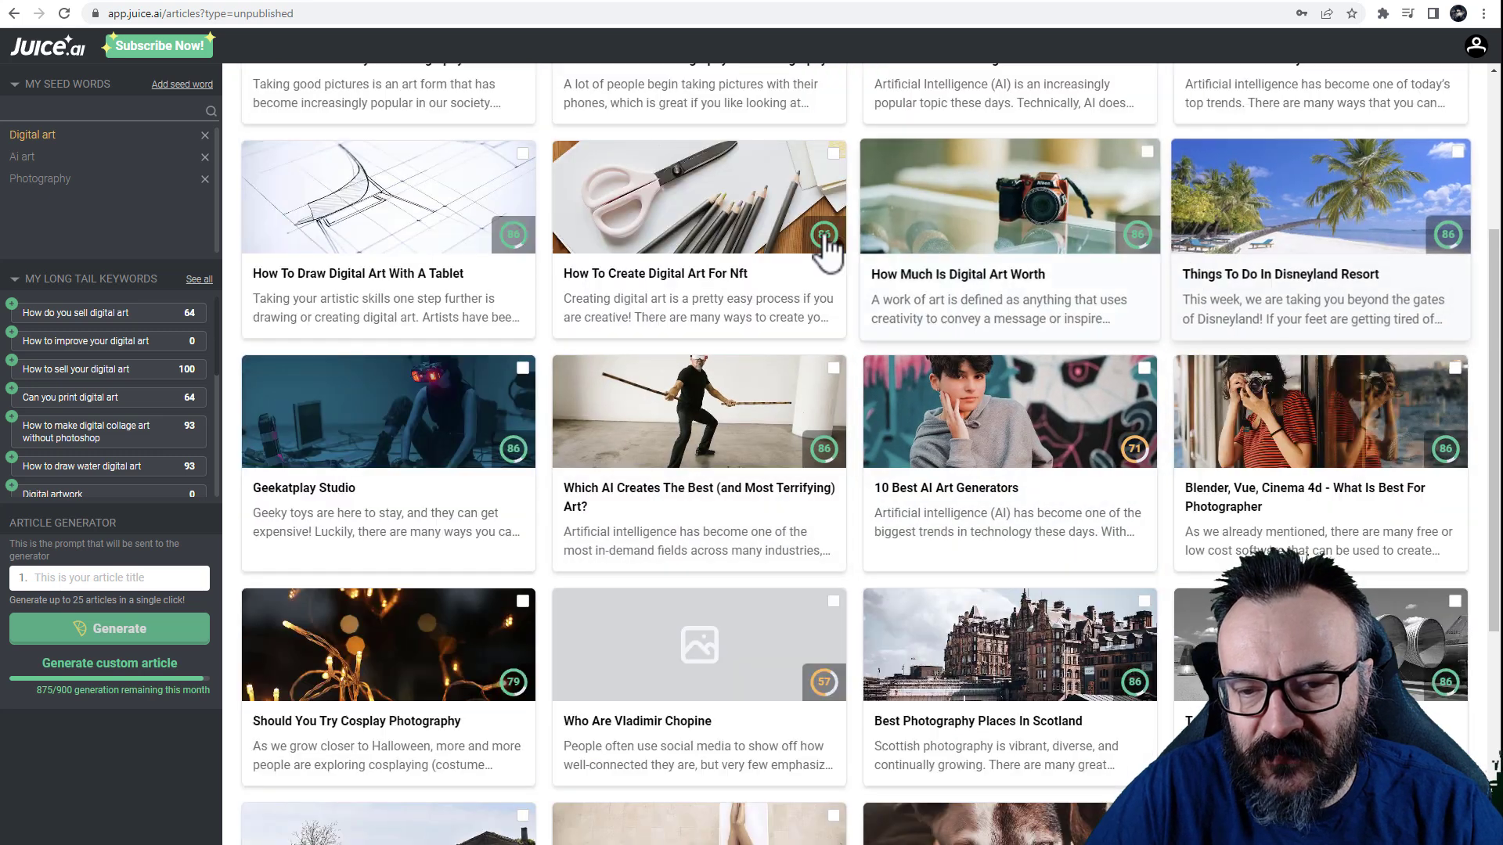
{"action": "scroll", "coordinate": [1010, 329], "scroll_direction": "up", "scroll_amount": 4}
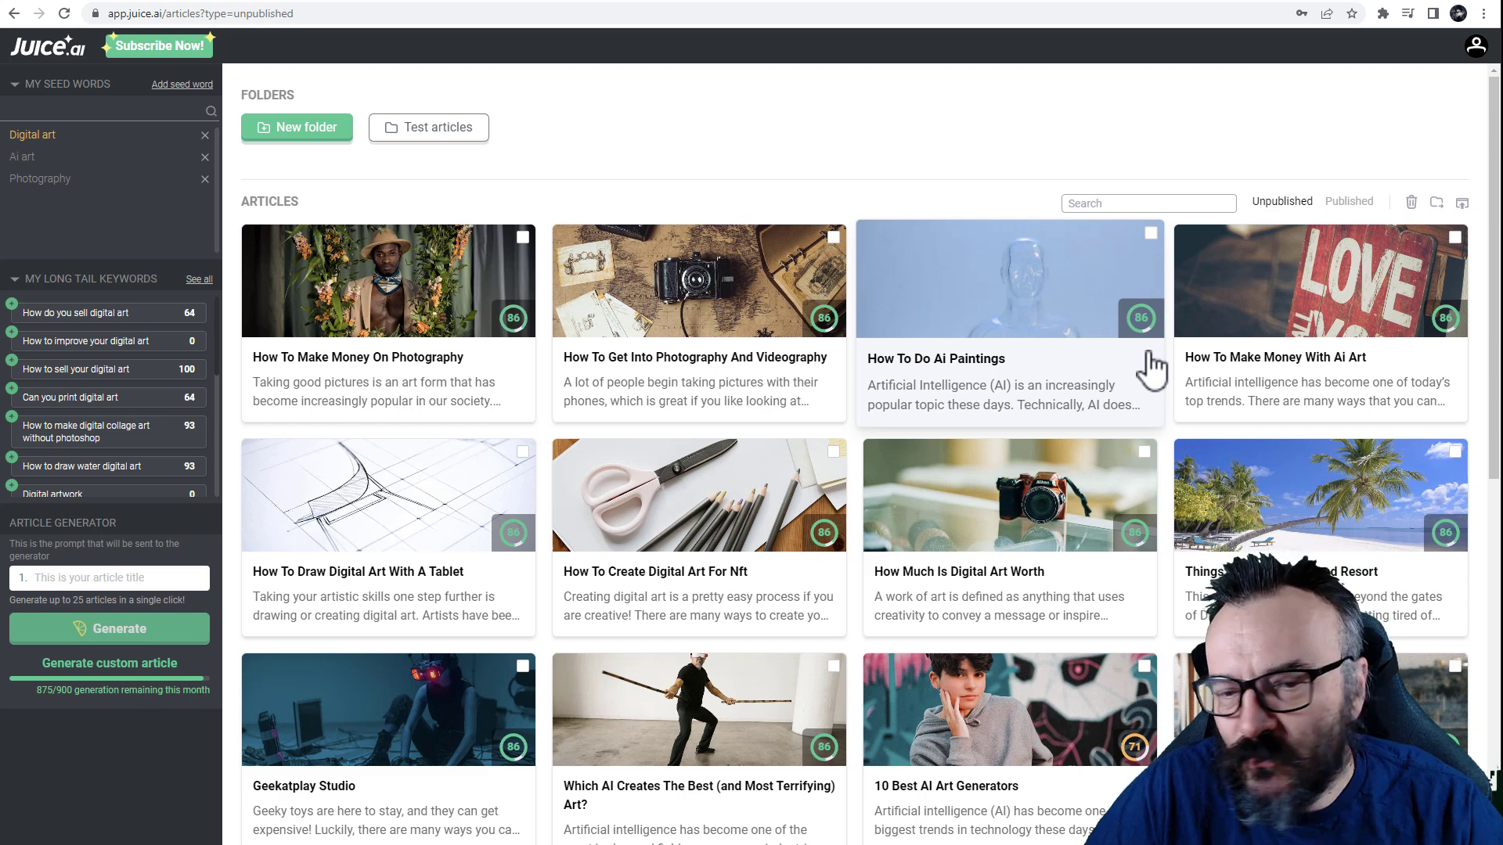
{"action": "scroll", "coordinate": [1143, 376], "scroll_direction": "down", "scroll_amount": 8}
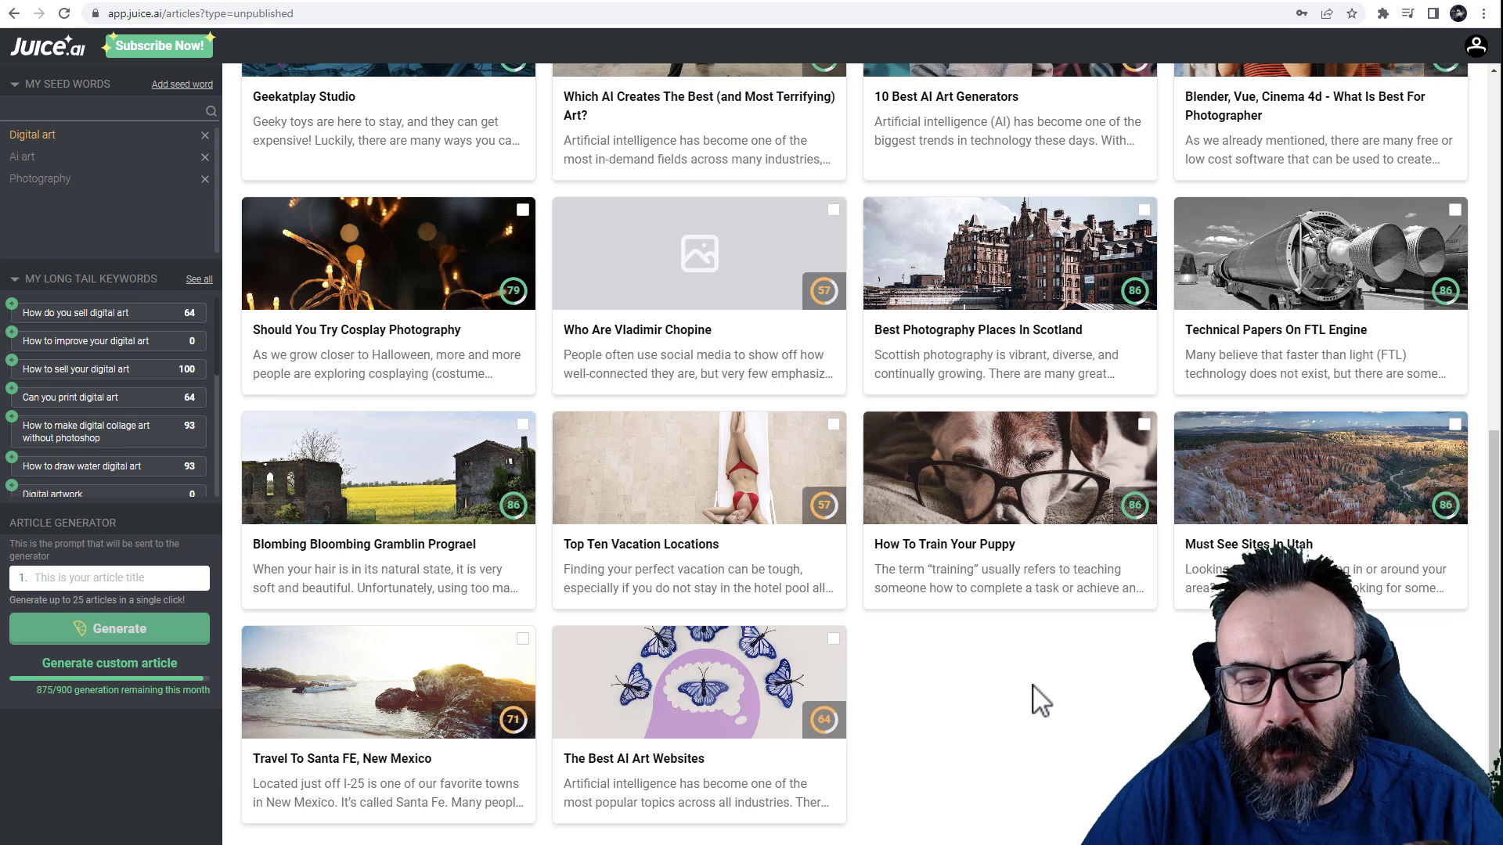
Open 'The Best AI Art Websites' draft and look over its Outline panel entries
{"action": "left_click", "coordinate": [703, 791]}
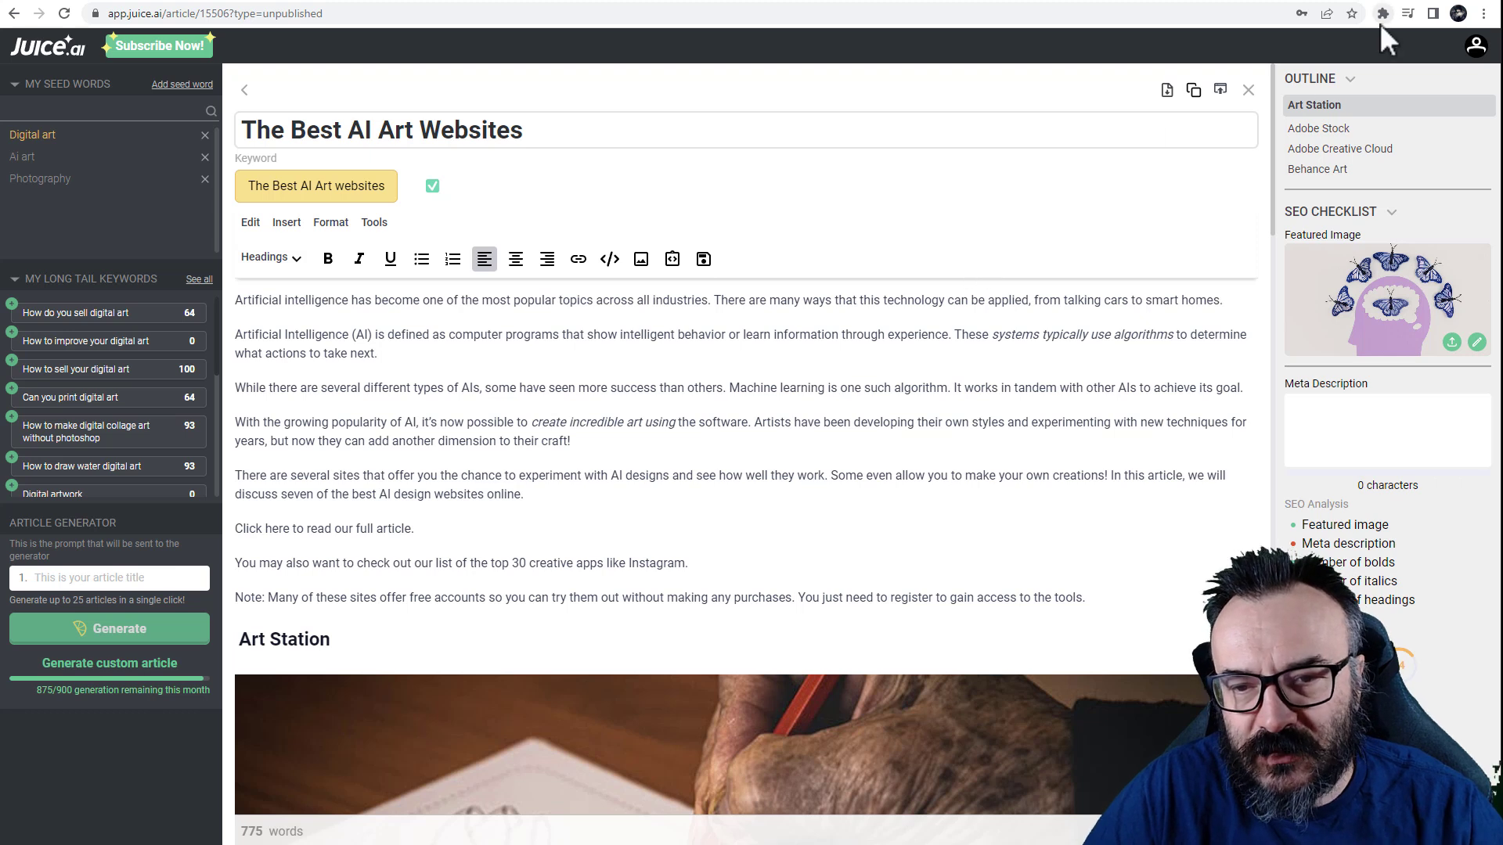
{"action": "mouse_move", "coordinate": [1344, 196]}
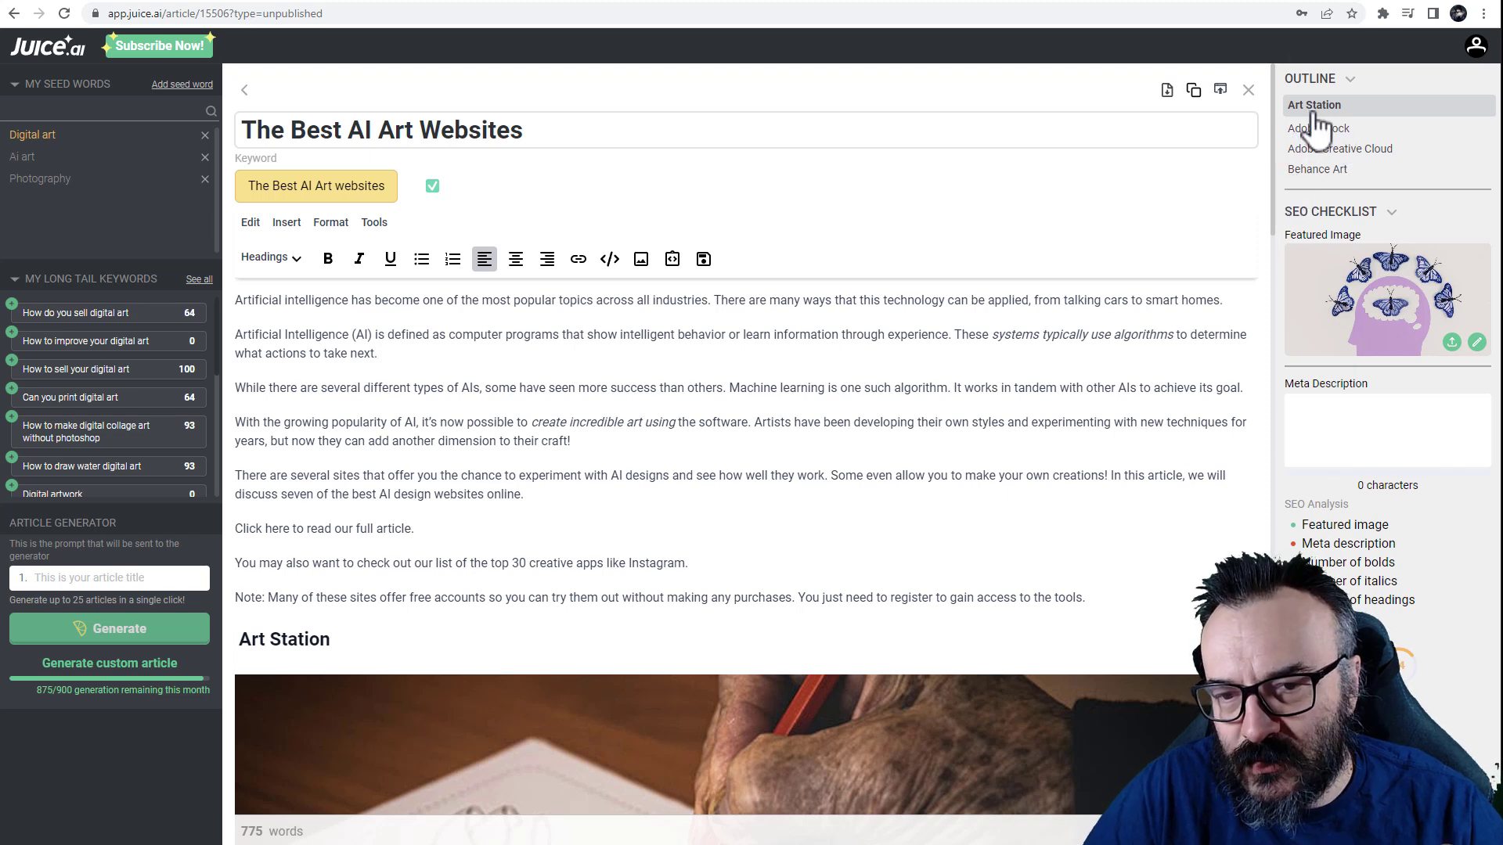
{"action": "mouse_move", "coordinate": [1318, 156]}
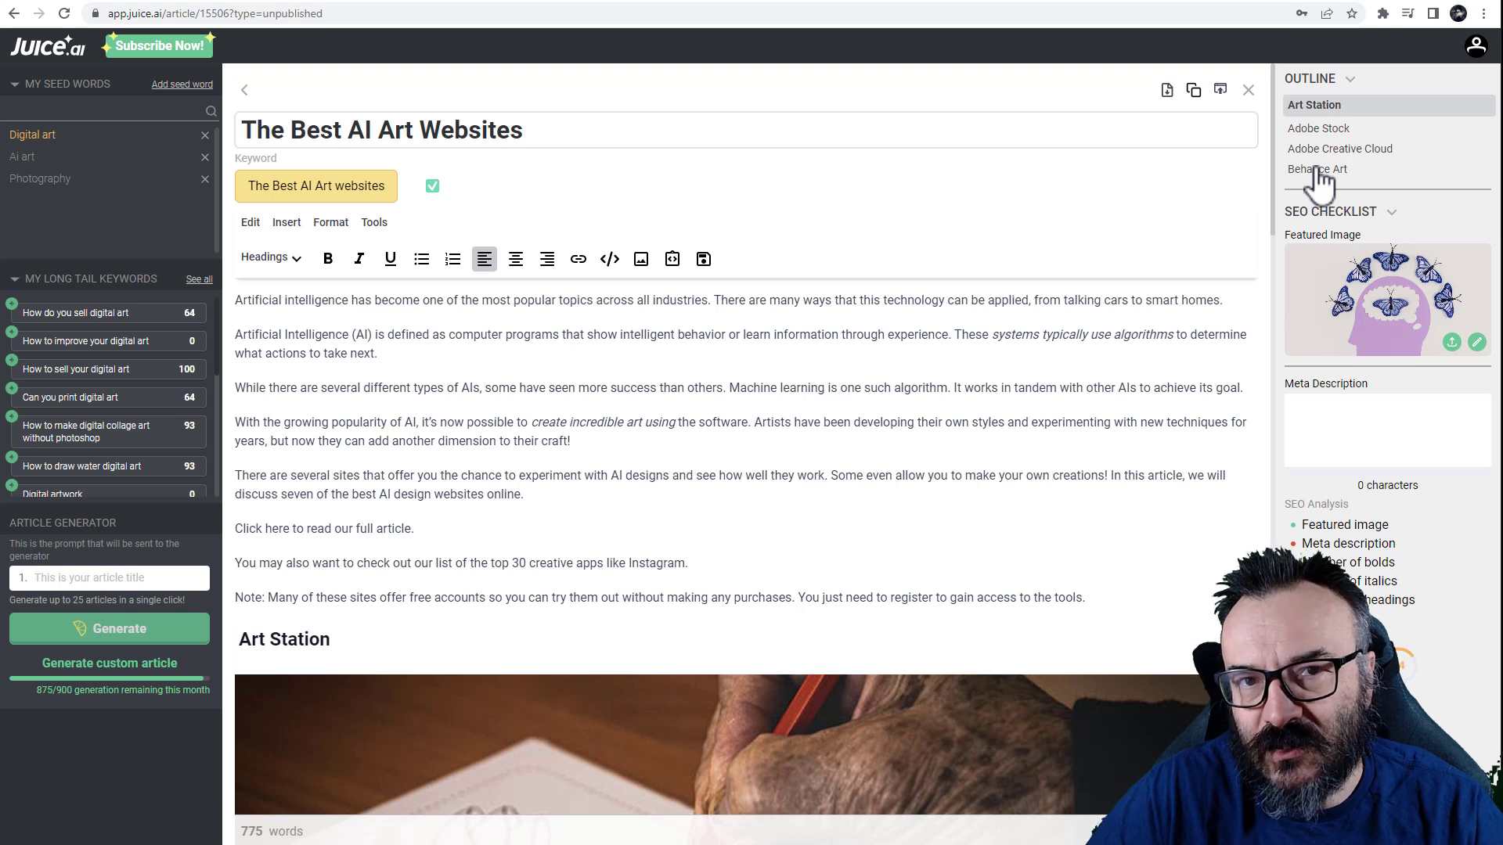
{"action": "scroll", "coordinate": [786, 462], "scroll_direction": "down", "scroll_amount": 2}
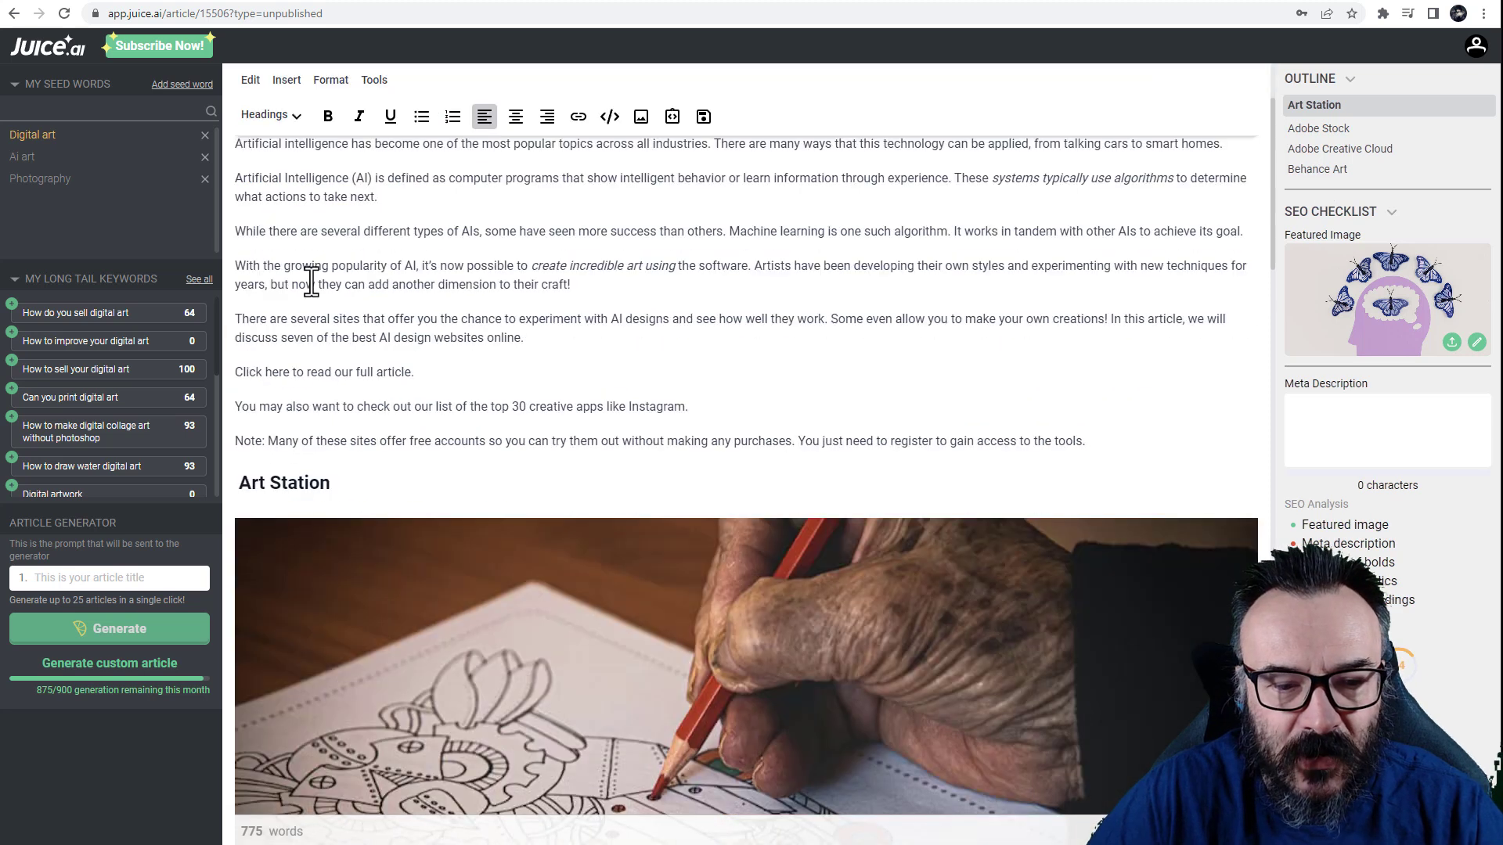
{"action": "scroll", "coordinate": [274, 235], "scroll_direction": "up", "scroll_amount": 1}
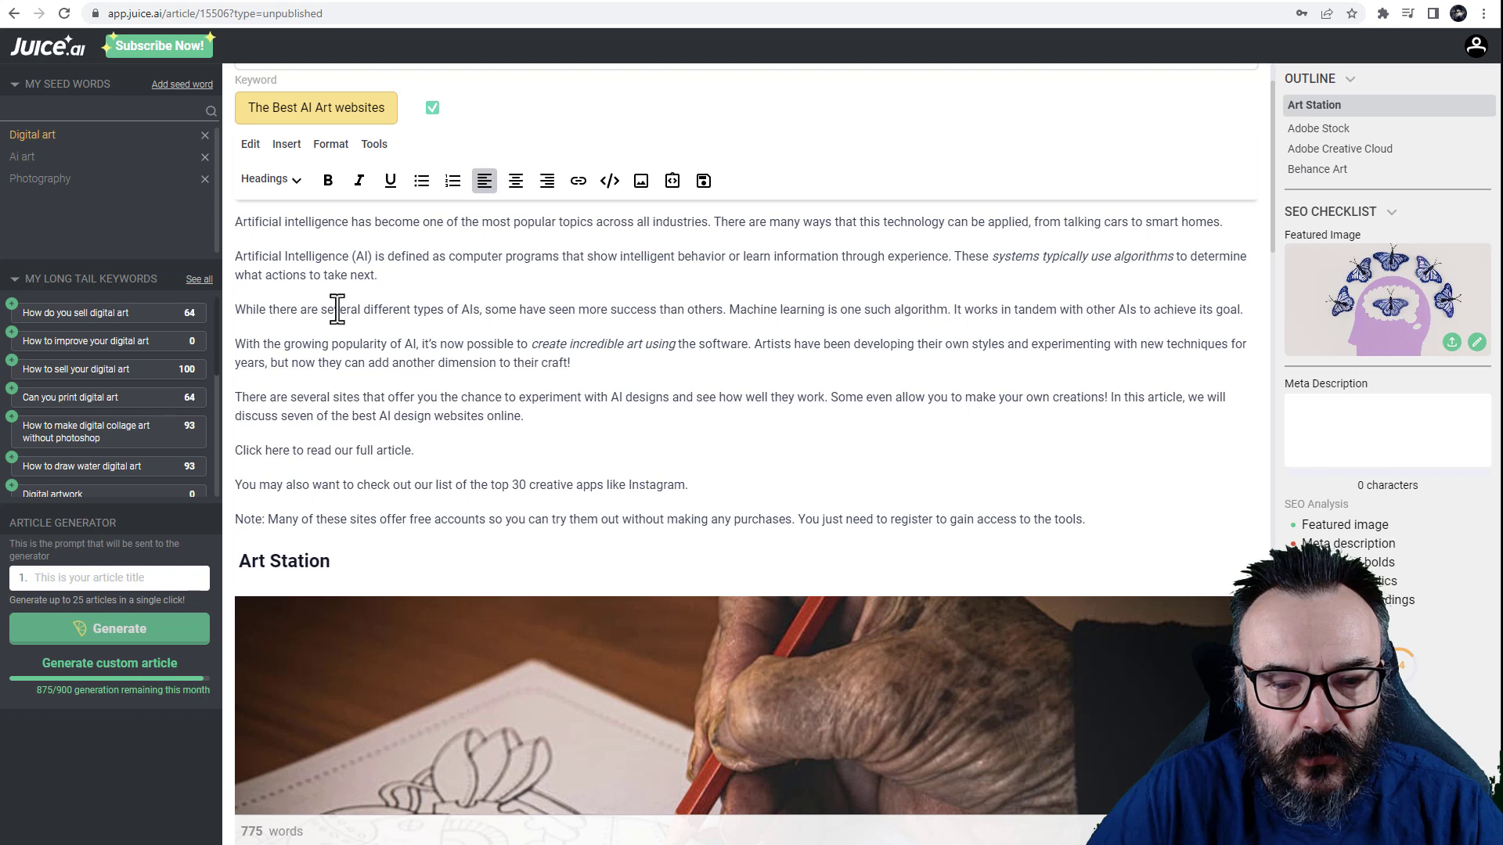
{"action": "left_click_drag", "start_coordinate": [254, 221], "coordinate": [529, 486]}
{"action": "left_click", "coordinate": [657, 485]}
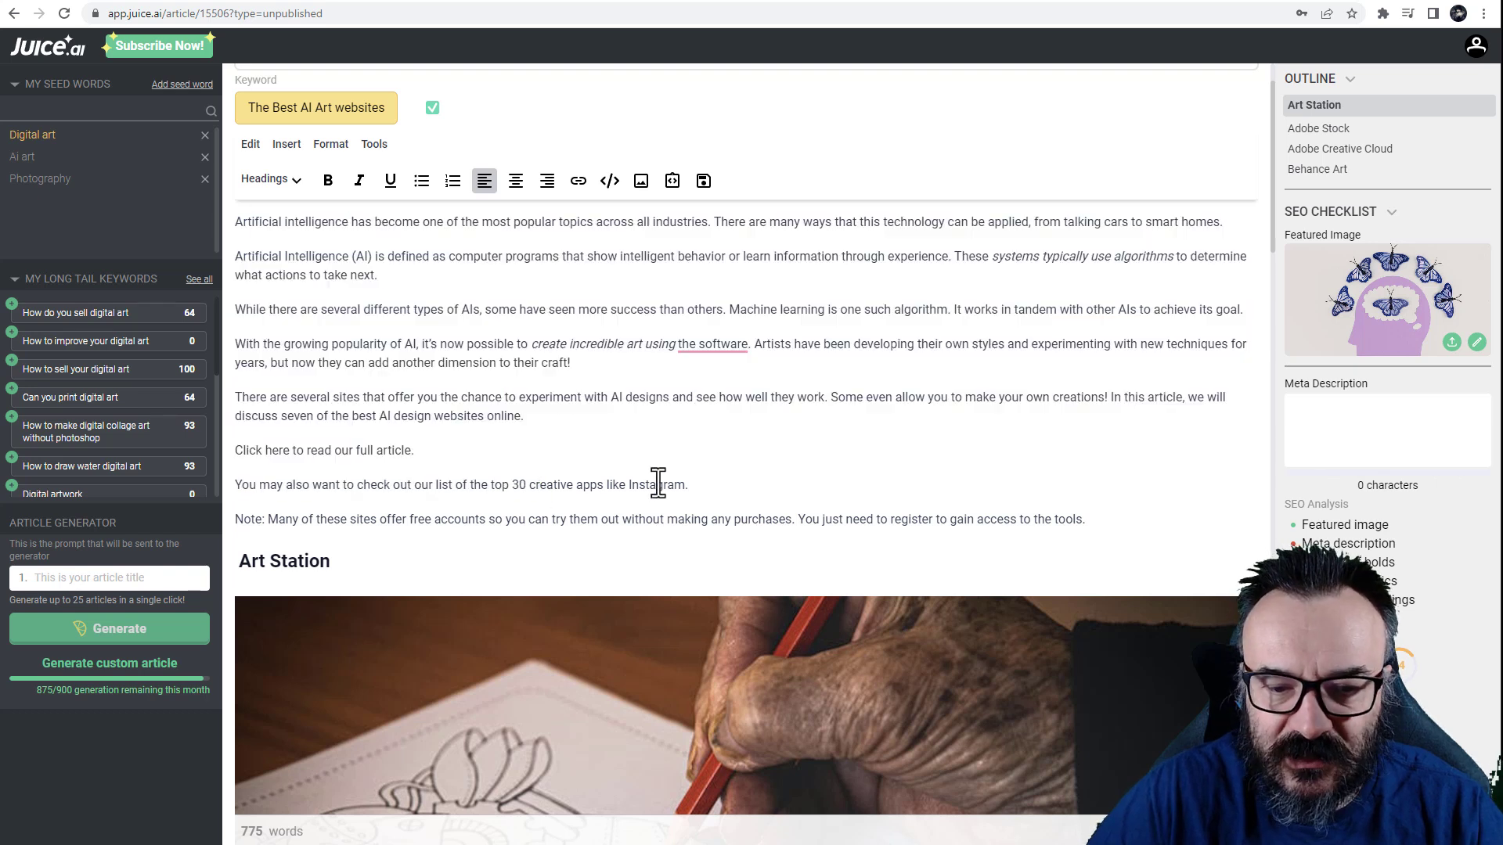
{"action": "mouse_move", "coordinate": [747, 344]}
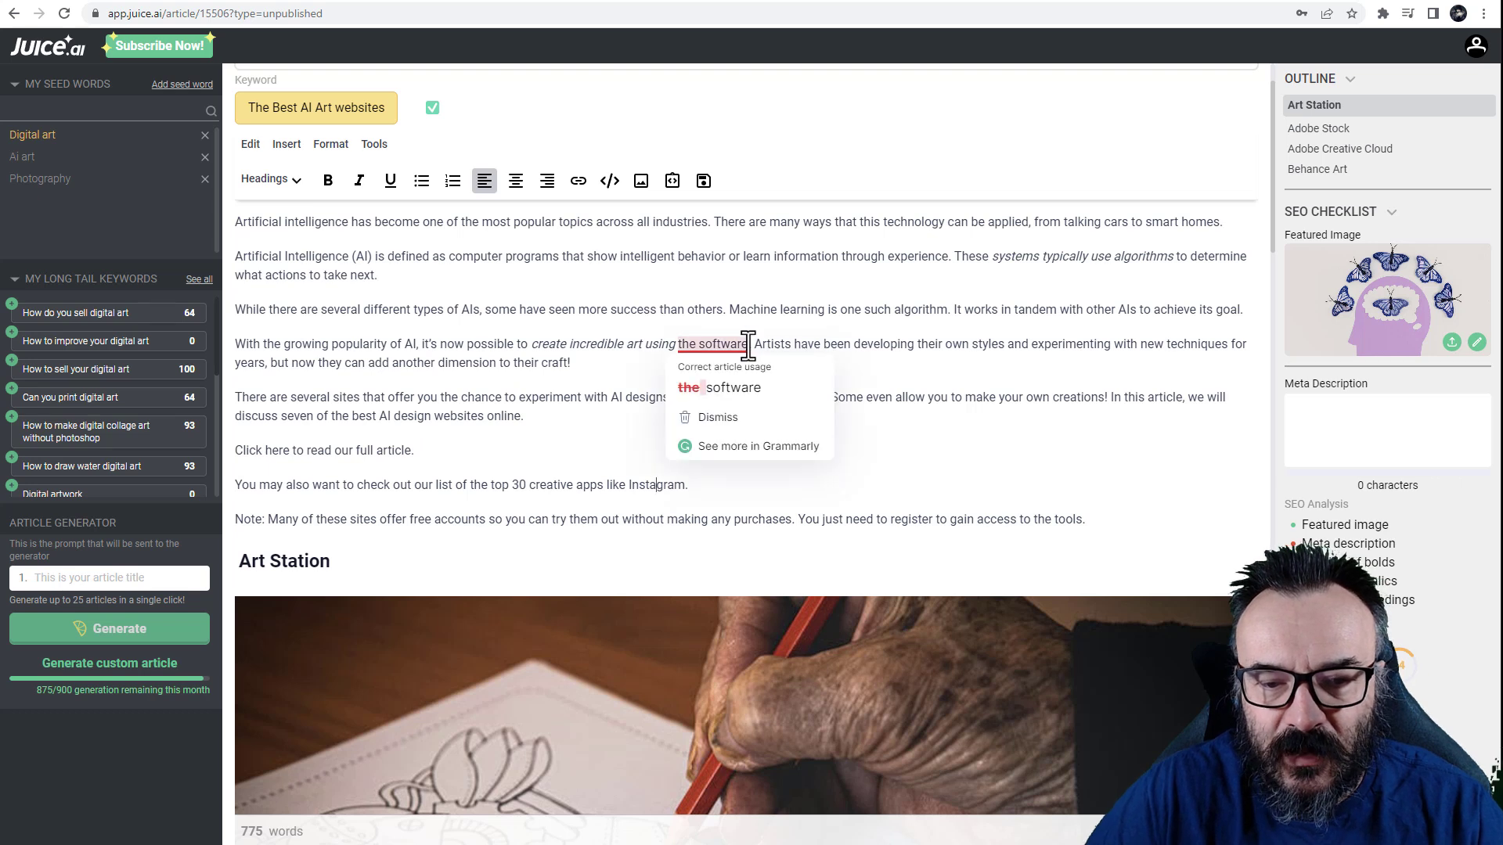
{"action": "left_click", "coordinate": [944, 403]}
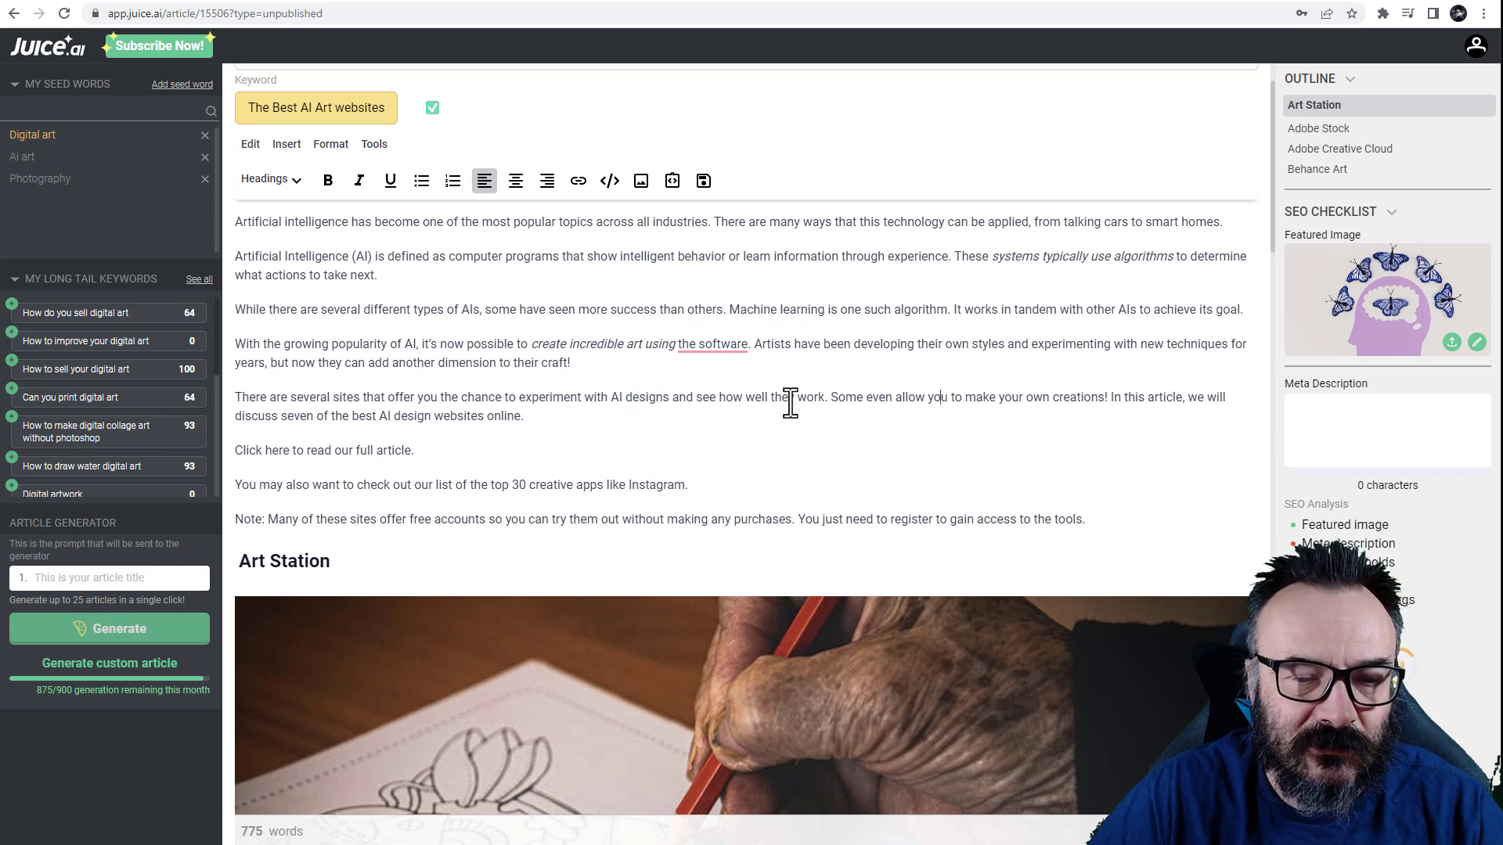
{"action": "scroll", "coordinate": [790, 402], "scroll_direction": "down", "scroll_amount": 1}
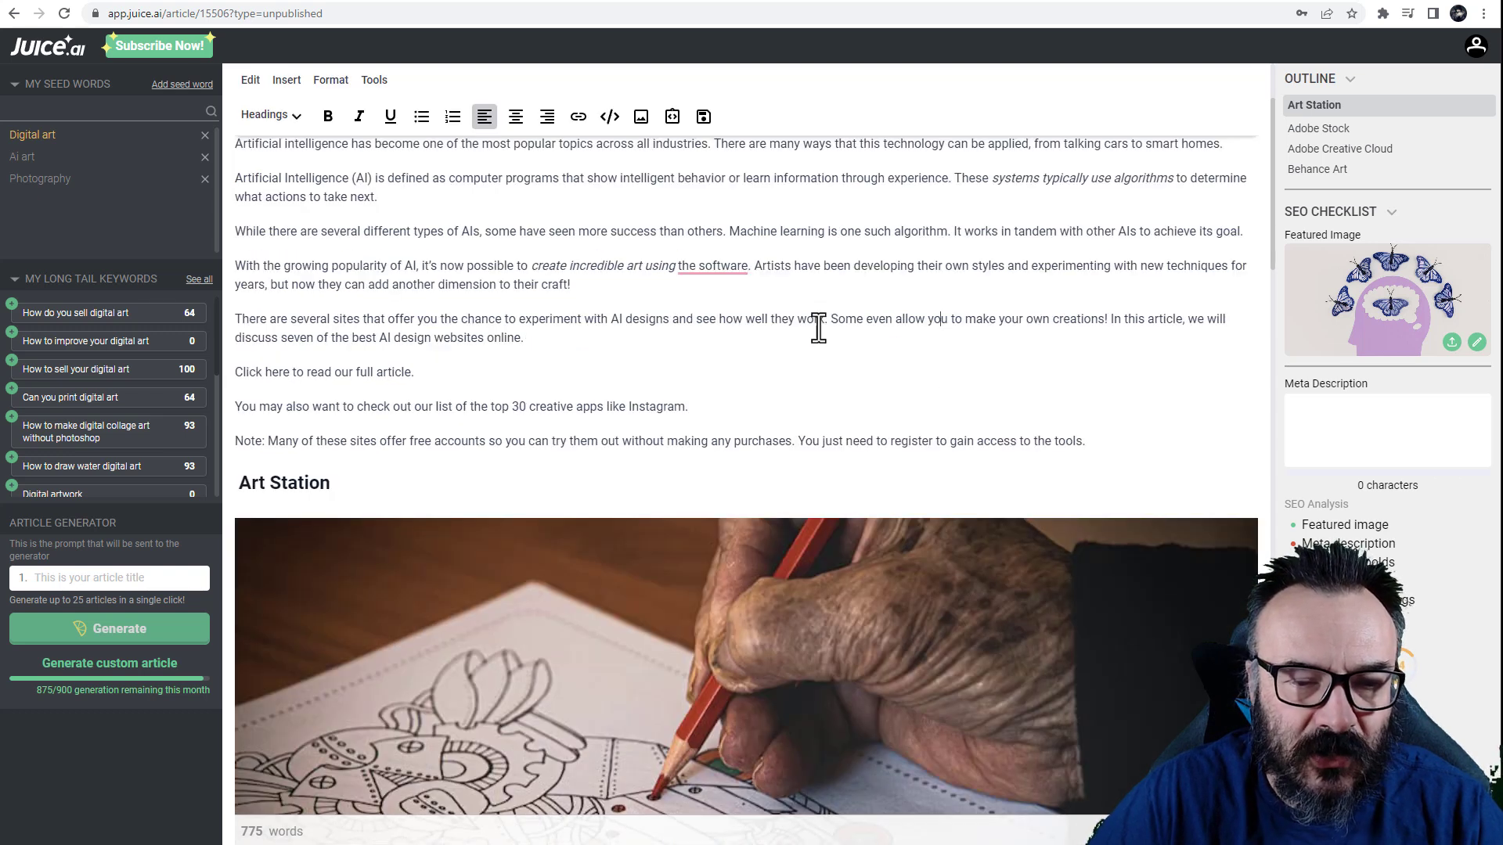
{"action": "scroll", "coordinate": [818, 328], "scroll_direction": "down", "scroll_amount": 3}
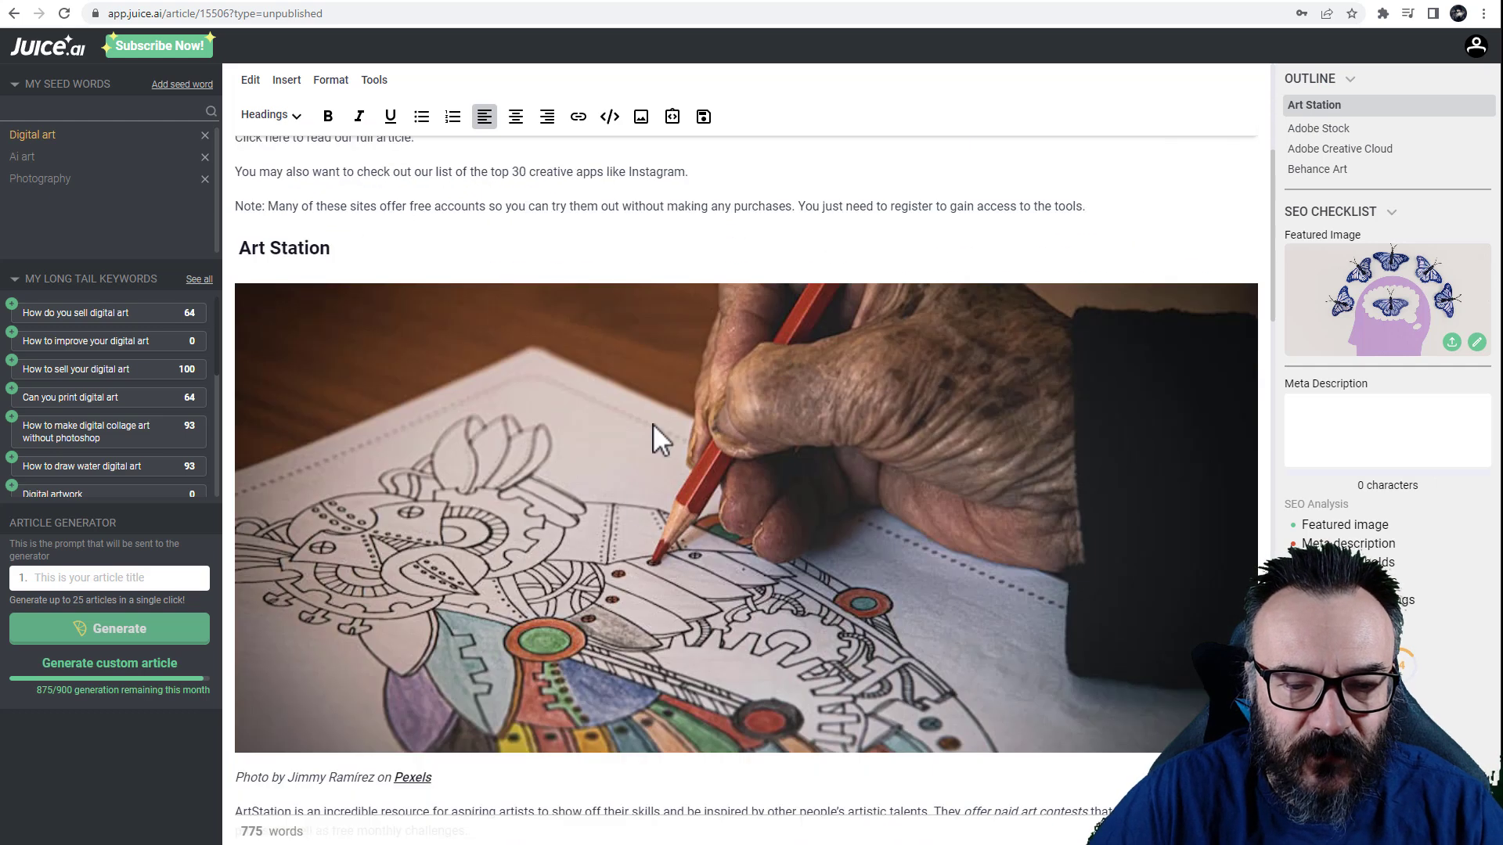
{"action": "scroll", "coordinate": [642, 391], "scroll_direction": "down", "scroll_amount": 4}
{"action": "scroll", "coordinate": [710, 360], "scroll_direction": "down", "scroll_amount": 1}
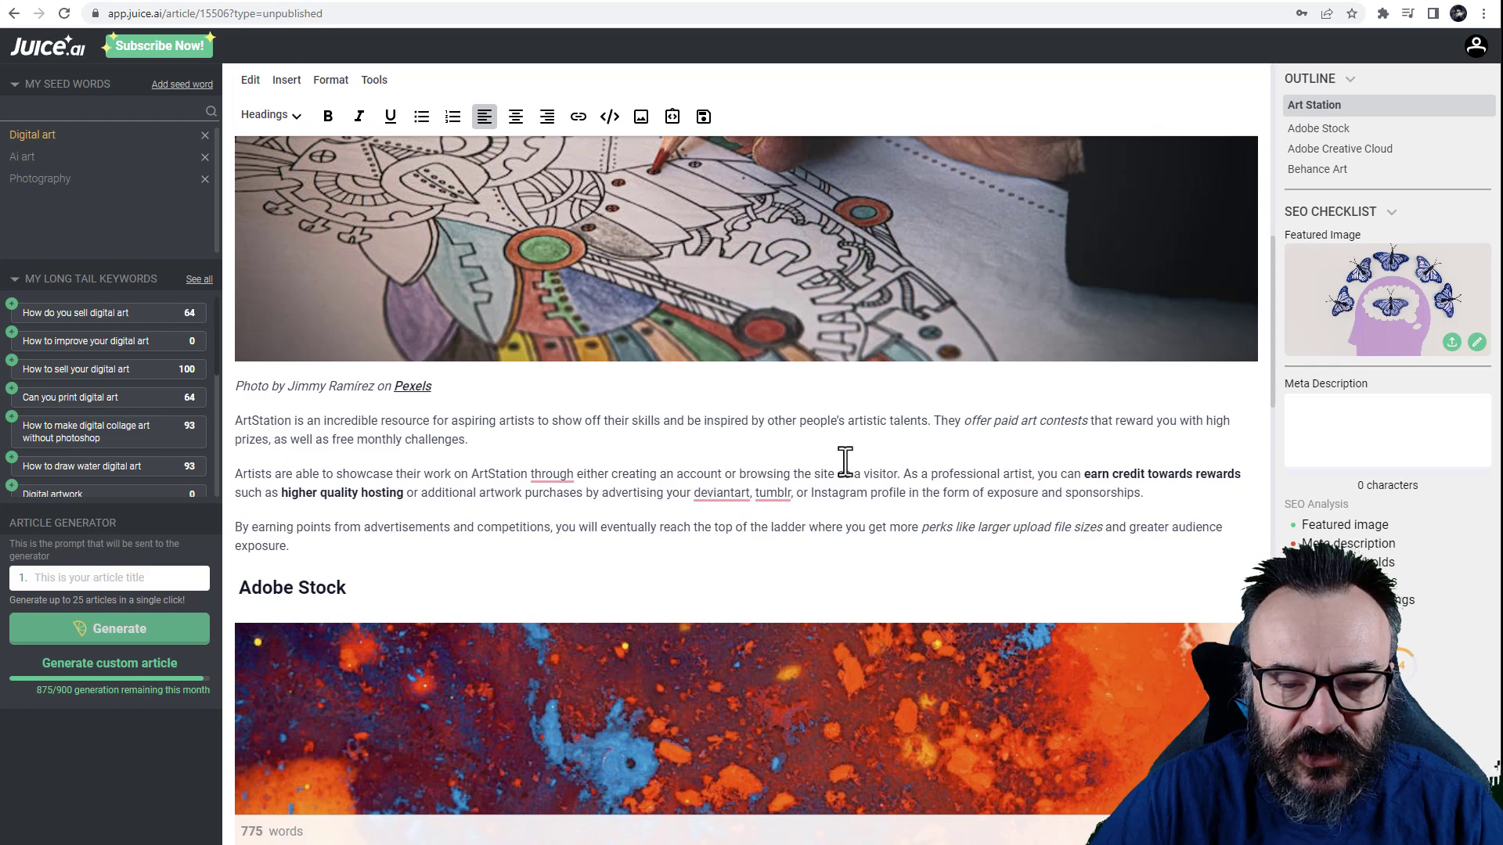
{"action": "scroll", "coordinate": [814, 403], "scroll_direction": "up", "scroll_amount": 4}
{"action": "left_click", "coordinate": [744, 392]}
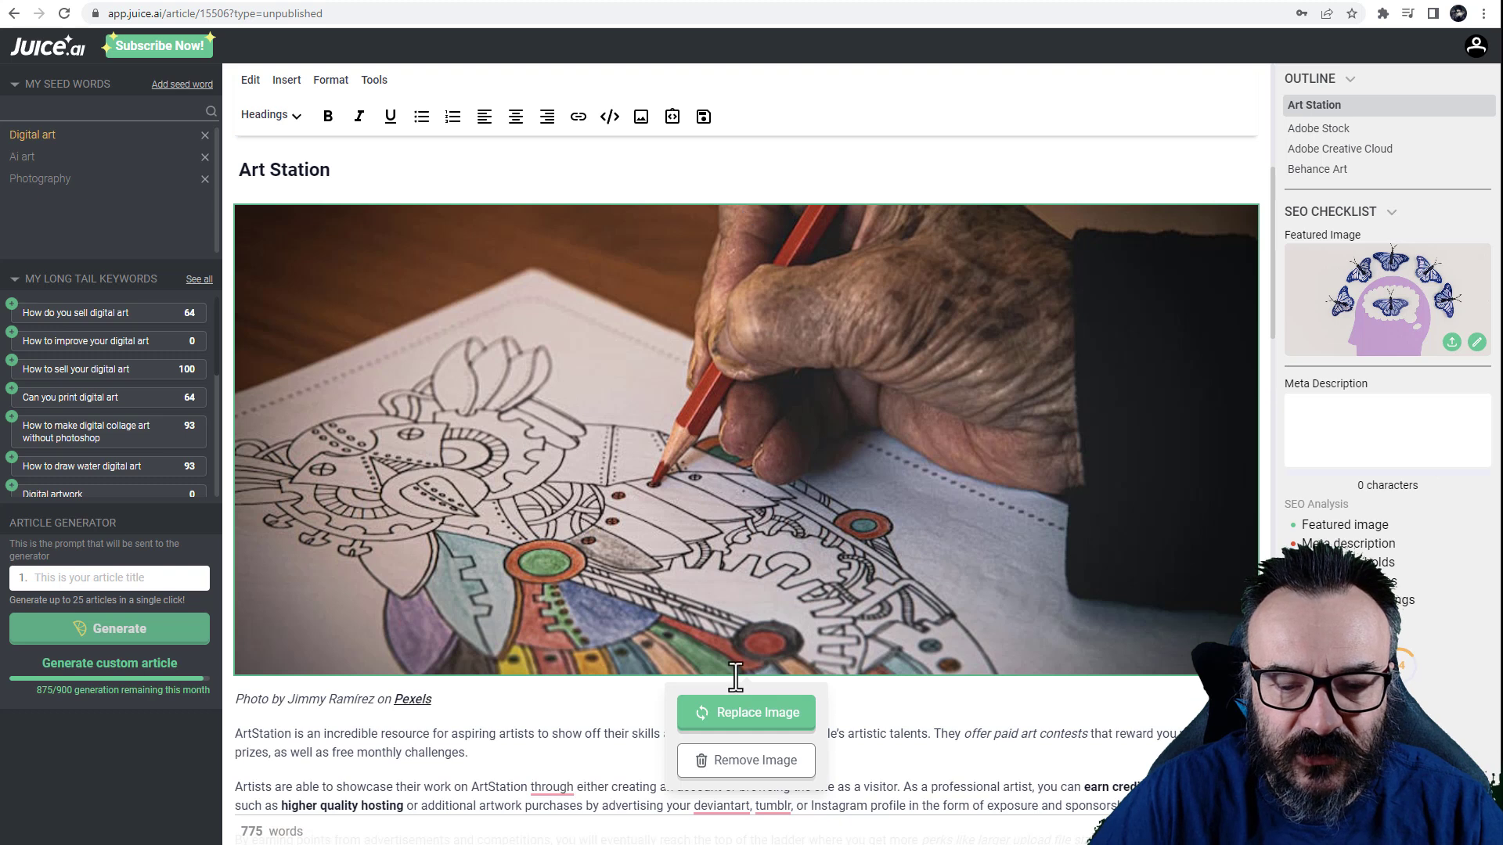
{"action": "left_click", "coordinate": [775, 714]}
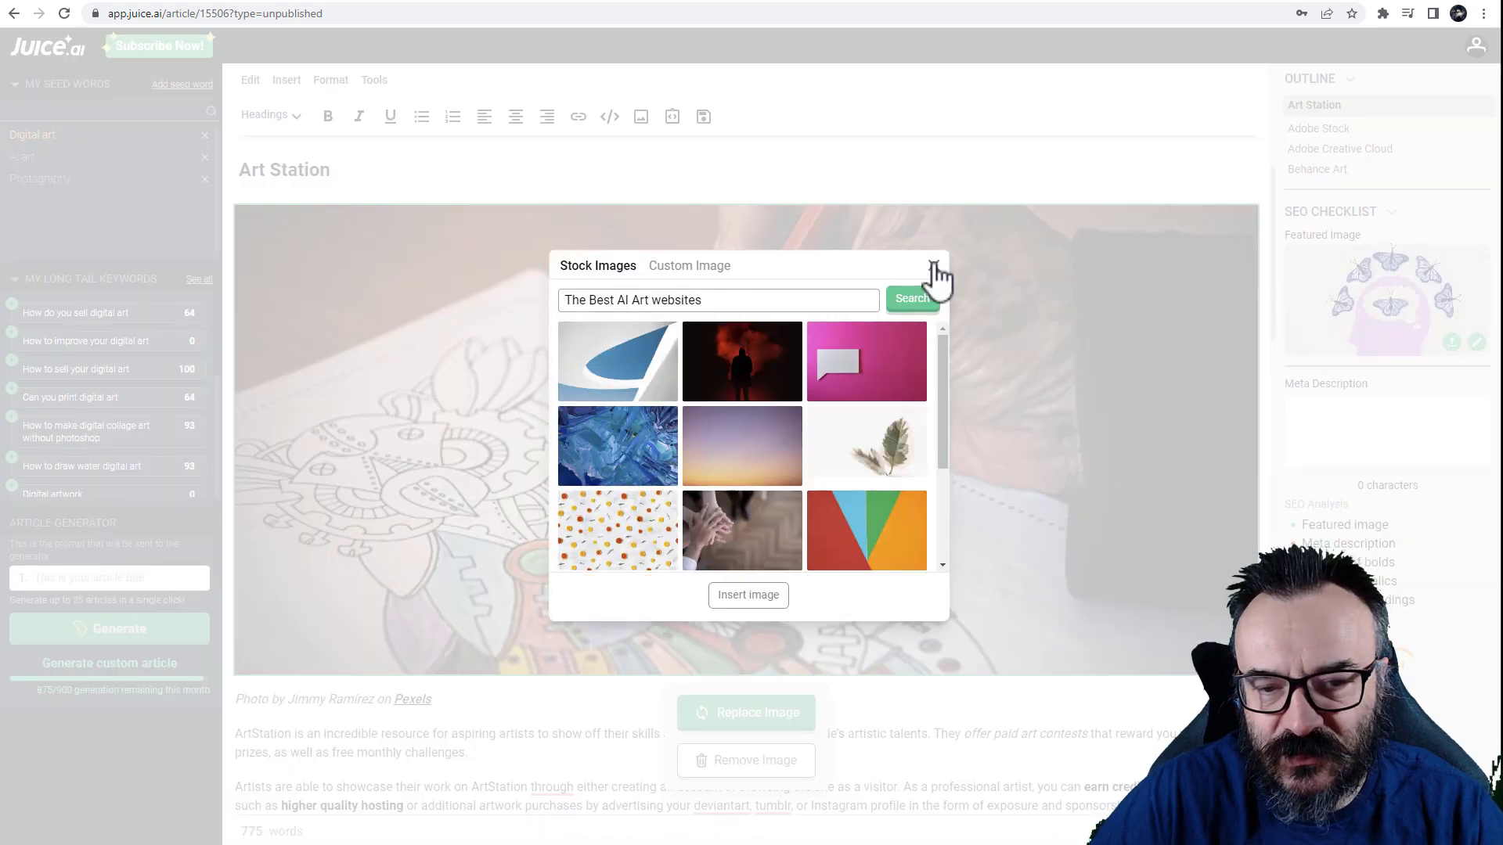
{"action": "left_click", "coordinate": [934, 267]}
{"action": "scroll", "coordinate": [970, 492], "scroll_direction": "down", "scroll_amount": 2}
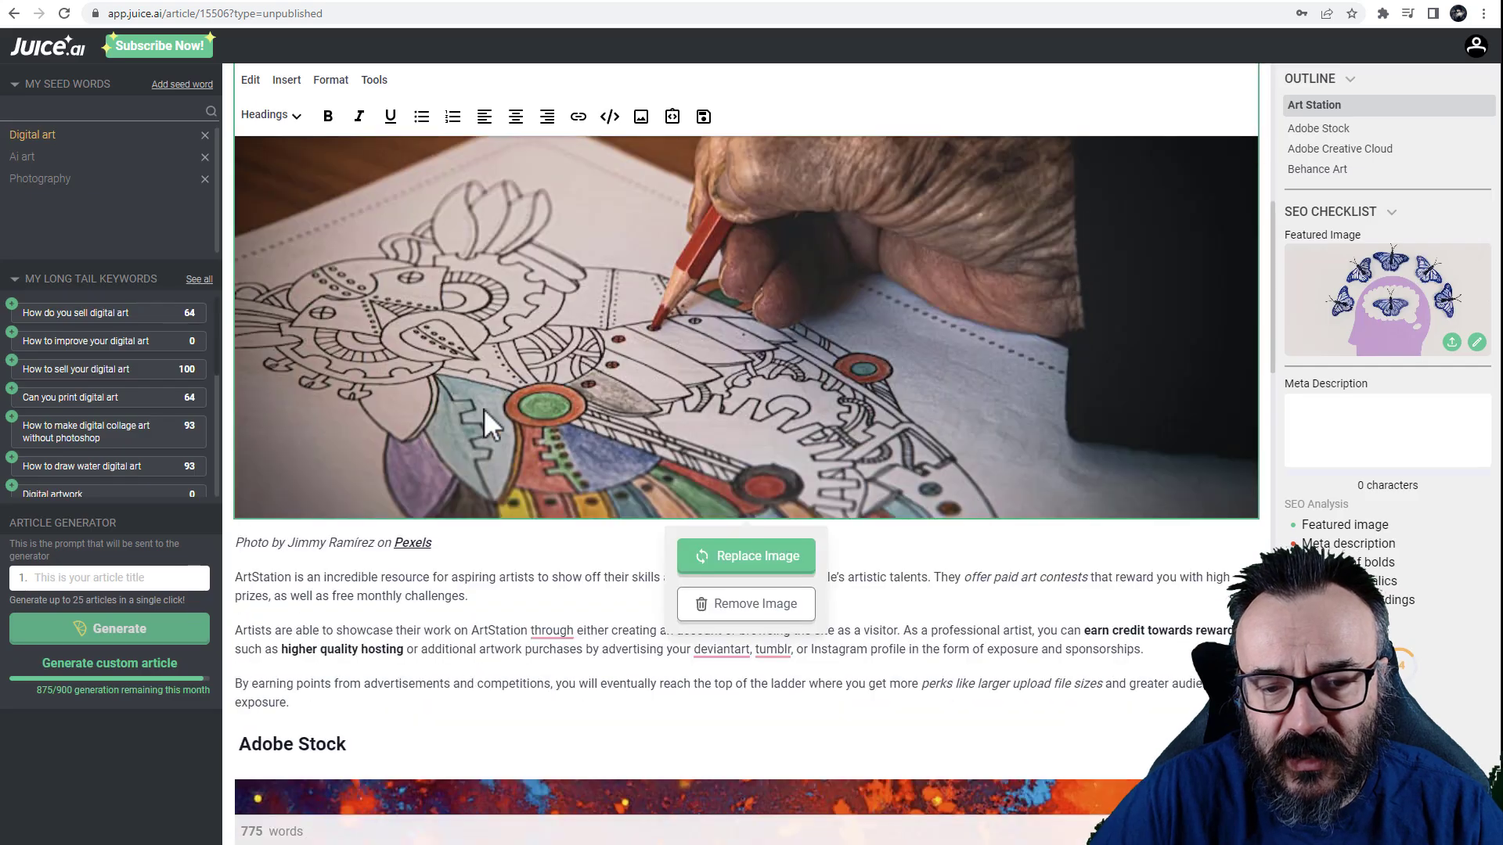
{"action": "scroll", "coordinate": [932, 513], "scroll_direction": "down", "scroll_amount": 3}
{"action": "left_click", "coordinate": [959, 492]}
{"action": "scroll", "coordinate": [959, 492], "scroll_direction": "down", "scroll_amount": 3}
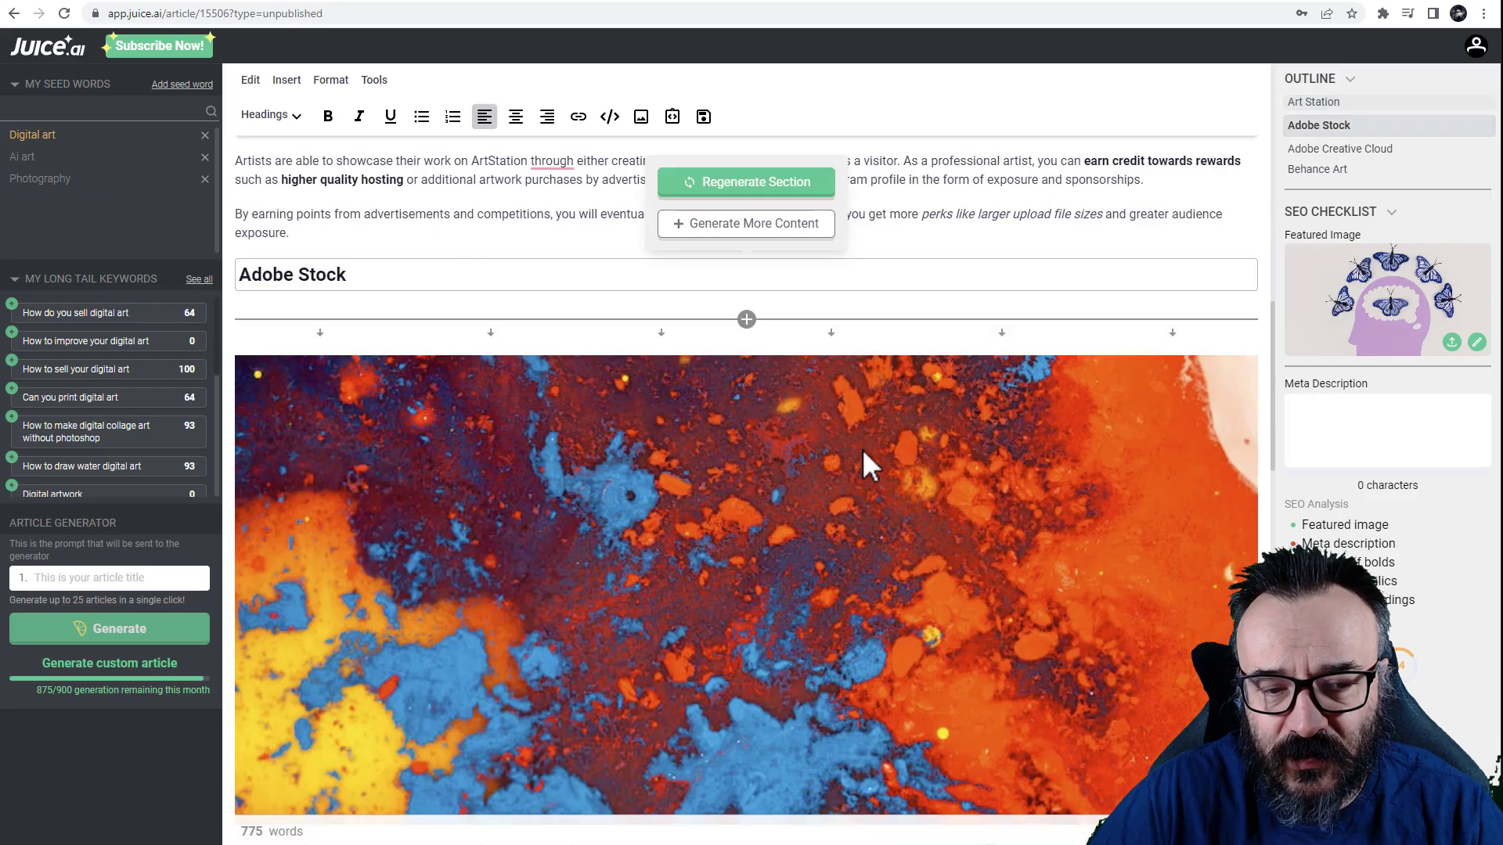
{"action": "scroll", "coordinate": [861, 460], "scroll_direction": "down", "scroll_amount": 5}
{"action": "left_click", "coordinate": [907, 321]}
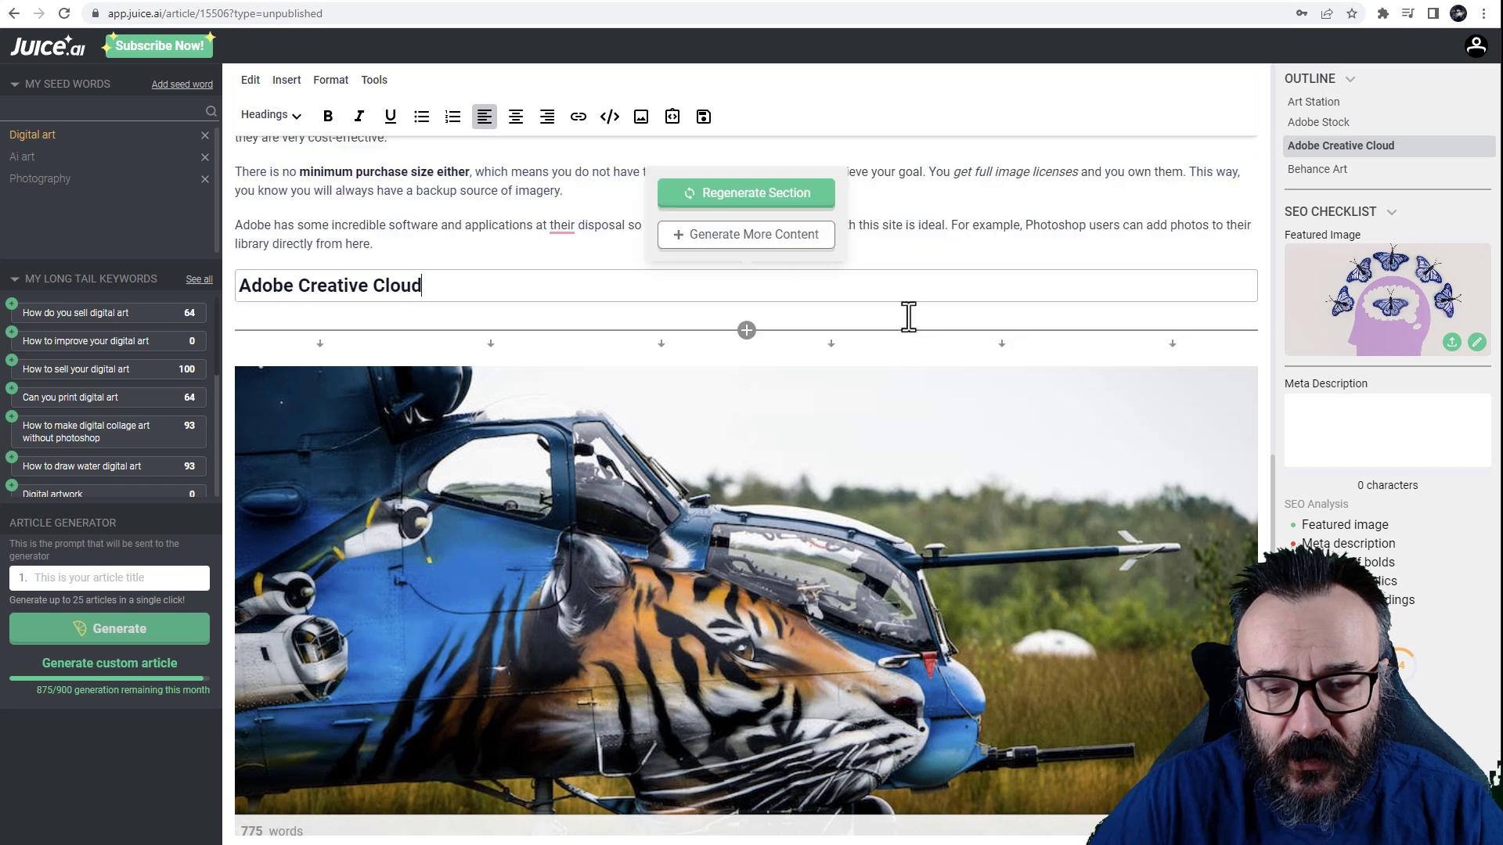
{"action": "scroll", "coordinate": [768, 607], "scroll_direction": "down", "scroll_amount": 10}
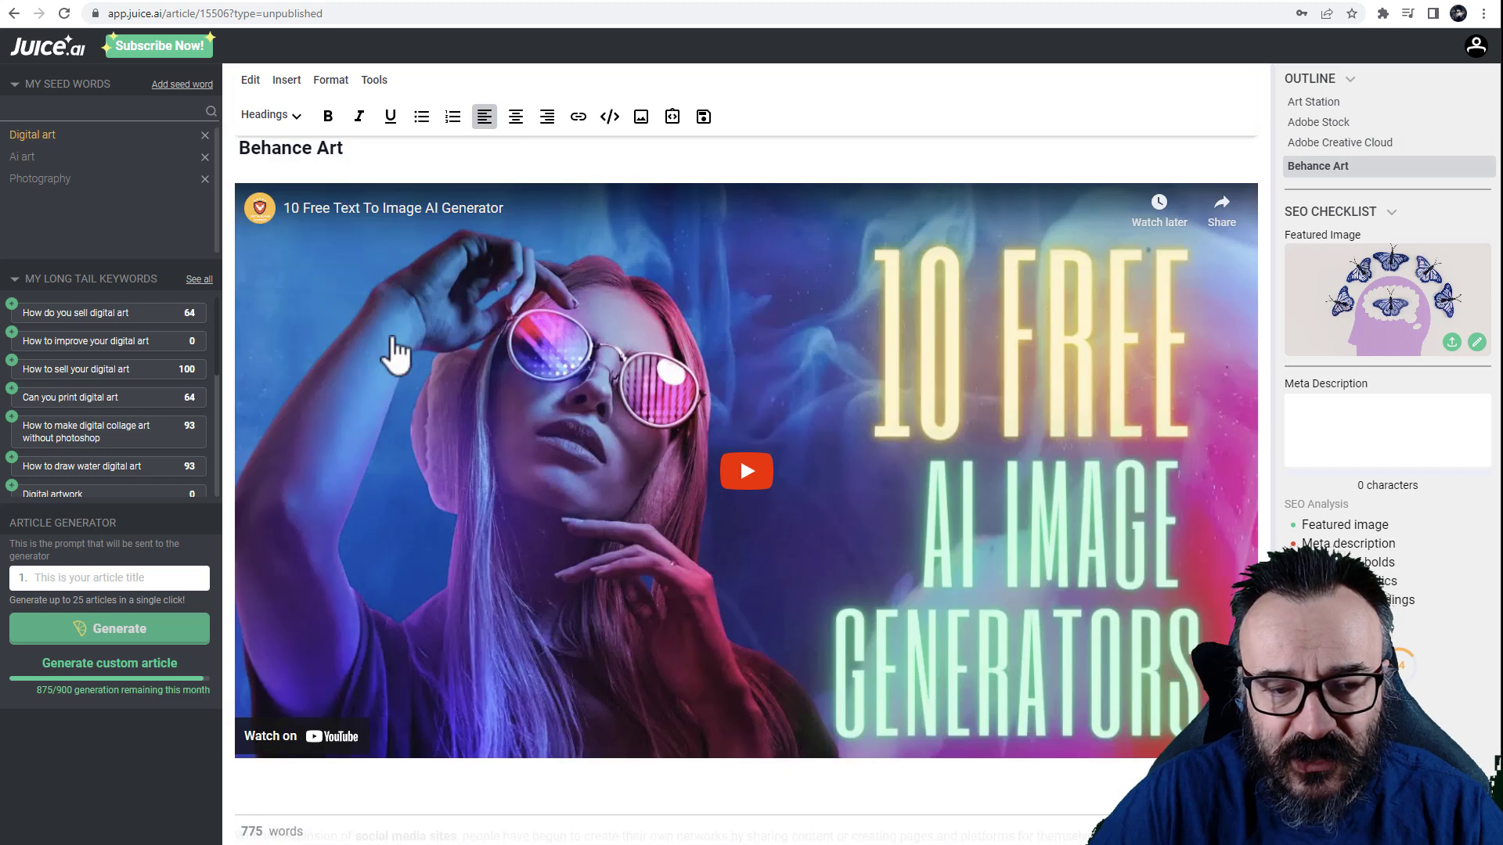
{"action": "scroll", "coordinate": [944, 798], "scroll_direction": "down", "scroll_amount": 1}
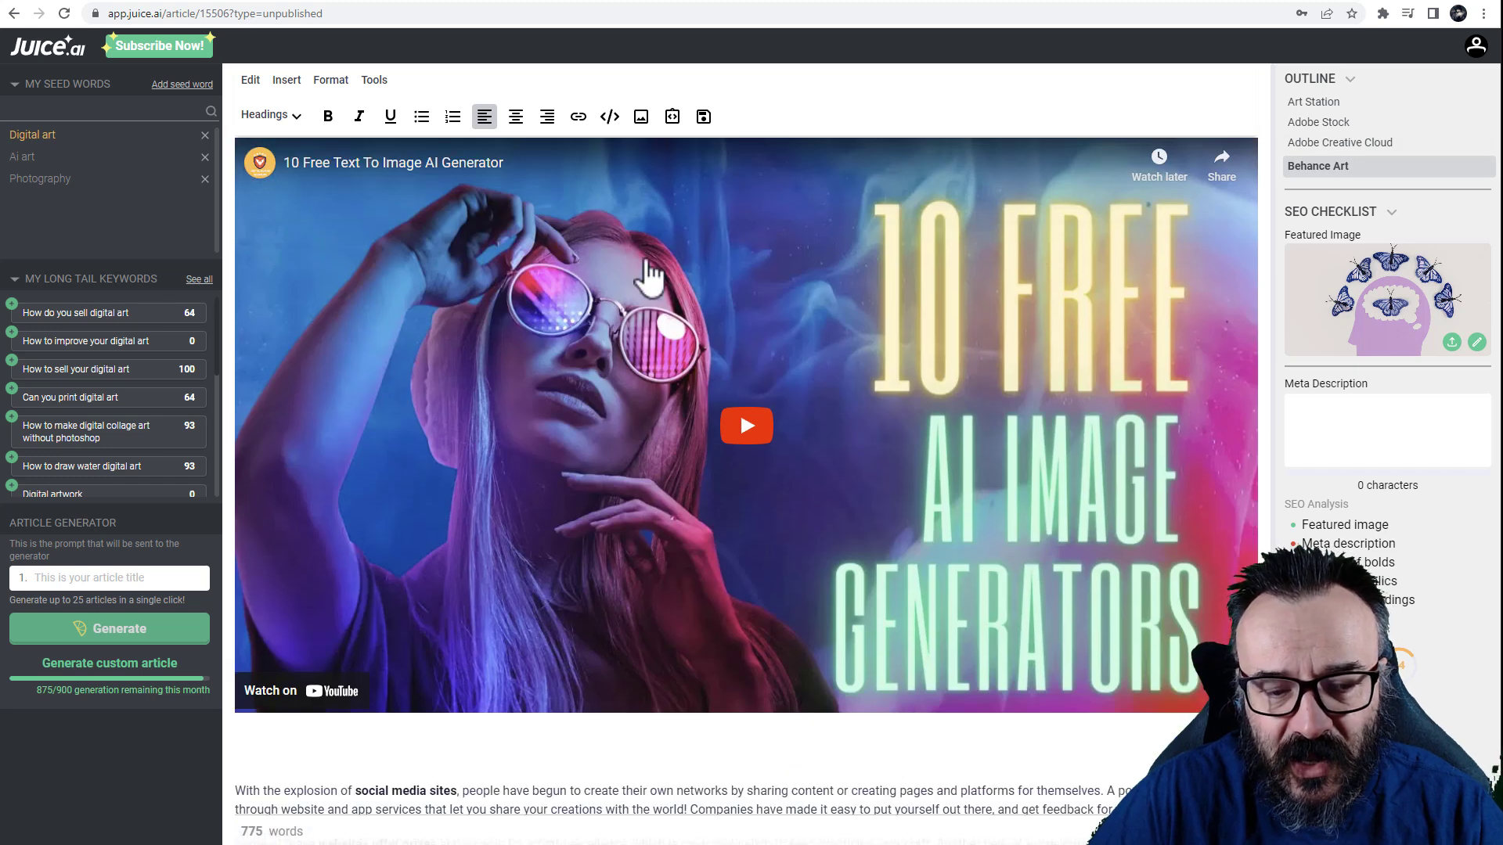
{"action": "scroll", "coordinate": [679, 360], "scroll_direction": "up", "scroll_amount": 2}
{"action": "scroll", "coordinate": [680, 454], "scroll_direction": "up", "scroll_amount": 1}
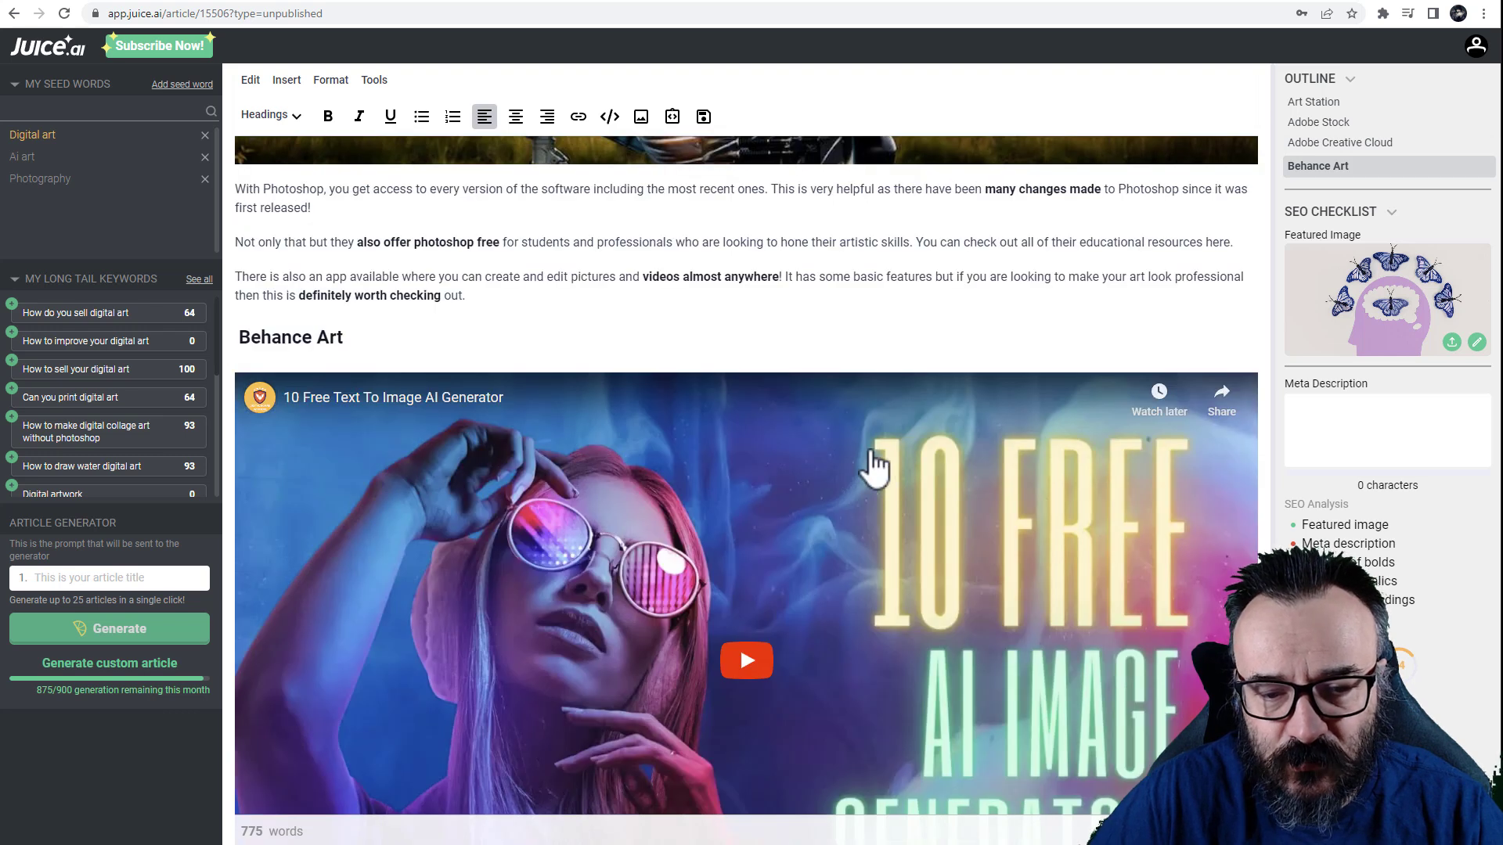
{"action": "scroll", "coordinate": [874, 466], "scroll_direction": "down", "scroll_amount": 3}
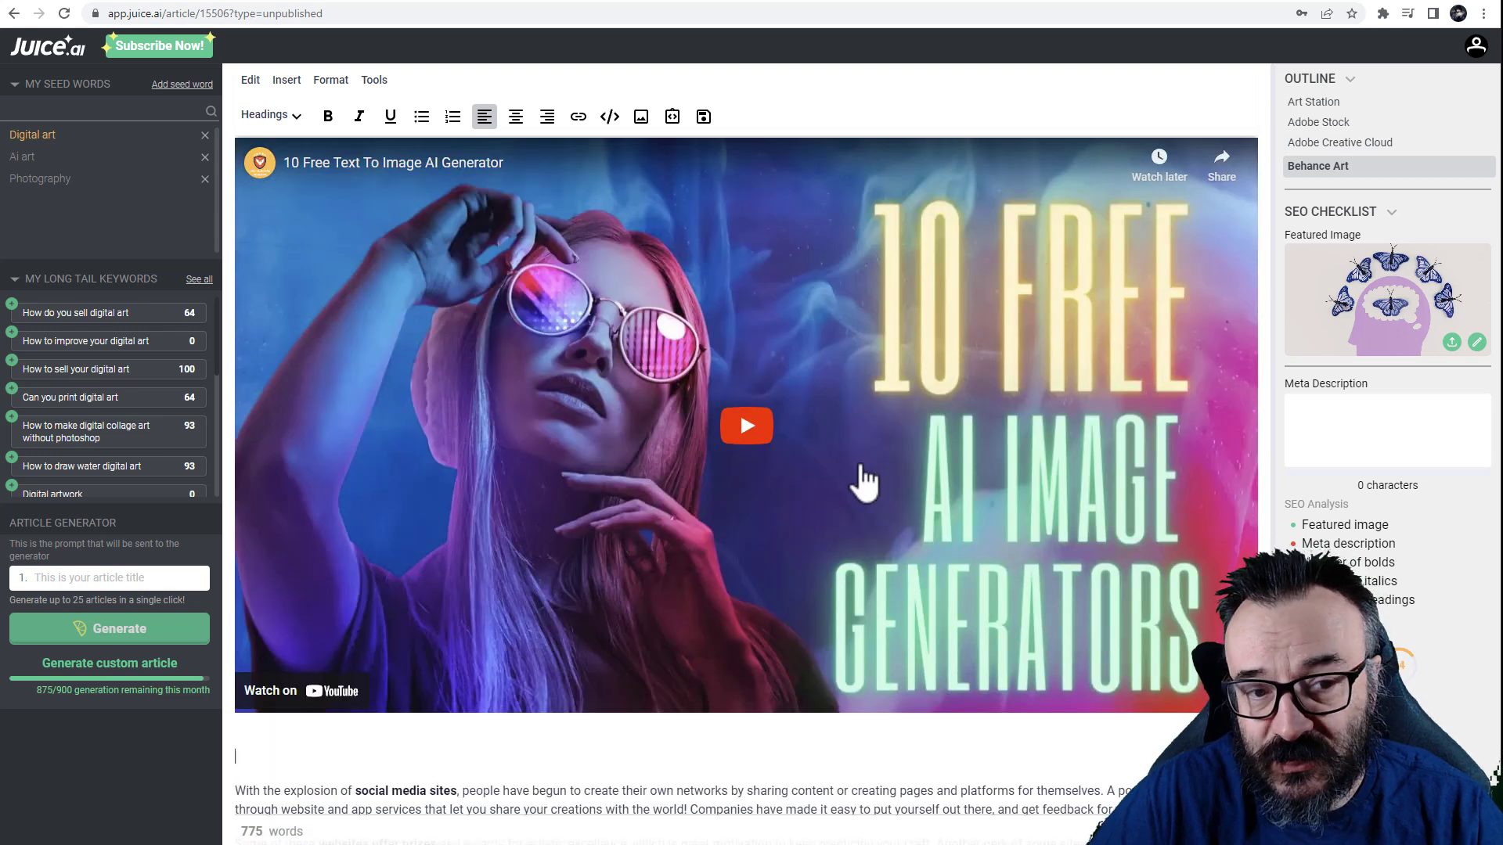
{"action": "scroll", "coordinate": [865, 481], "scroll_direction": "up", "scroll_amount": 2}
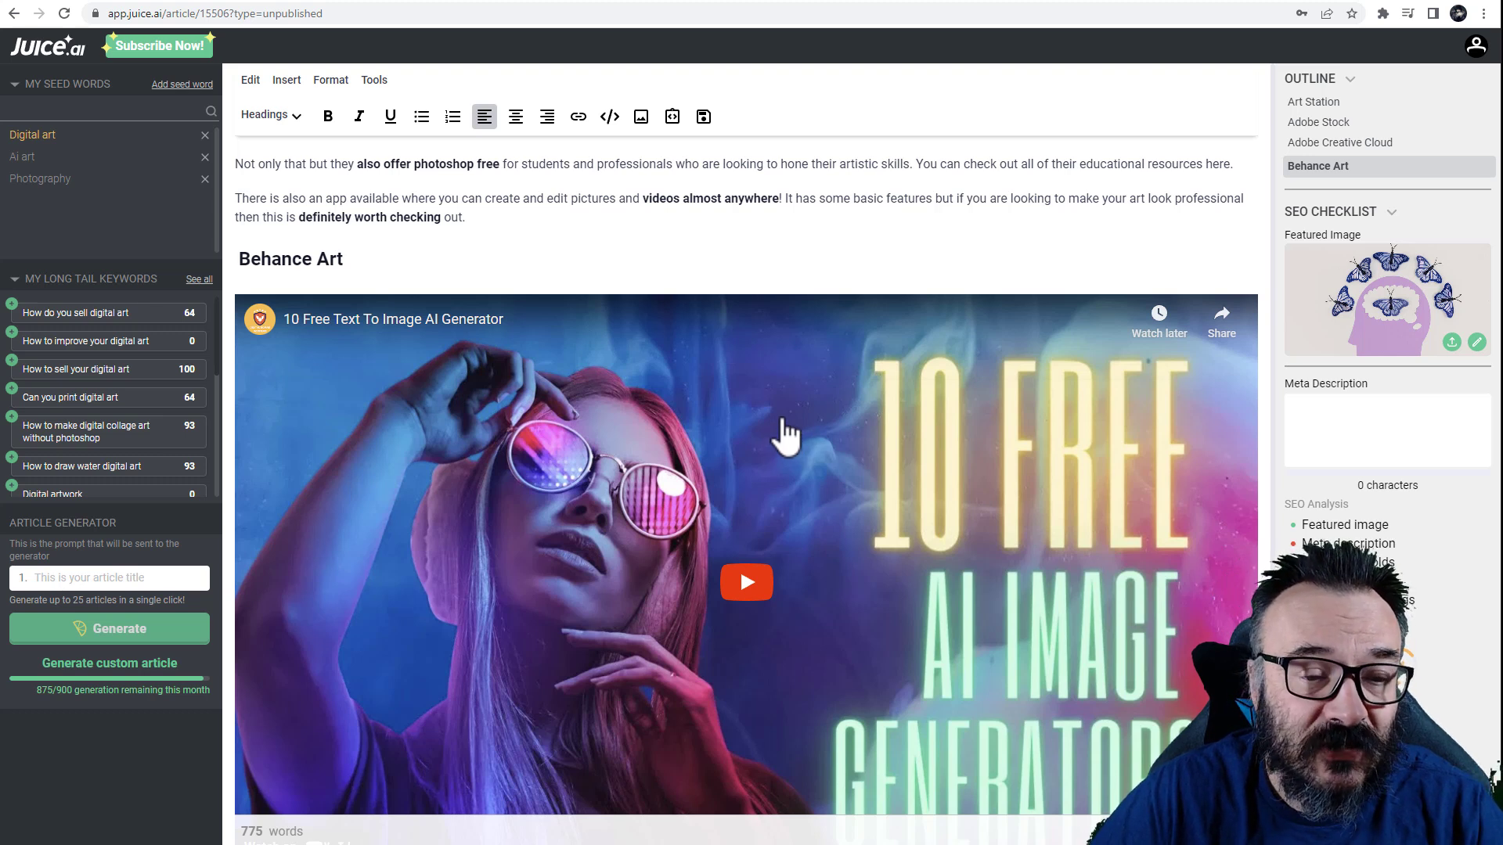
{"action": "scroll", "coordinate": [783, 427], "scroll_direction": "down", "scroll_amount": 4}
{"action": "scroll", "coordinate": [783, 427], "scroll_direction": "up", "scroll_amount": 5}
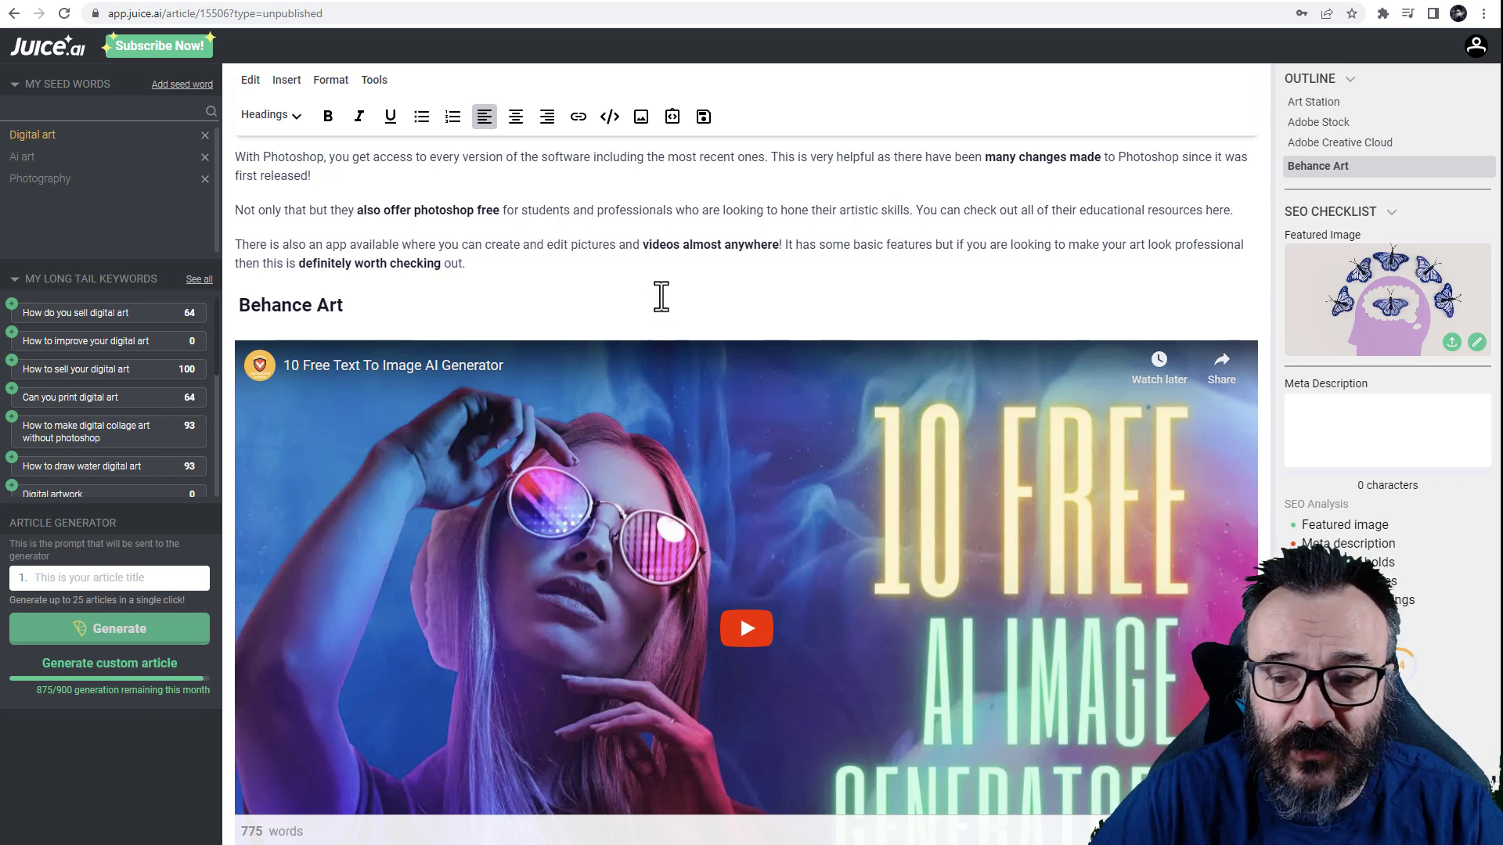
{"action": "scroll", "coordinate": [661, 301], "scroll_direction": "down", "scroll_amount": 4}
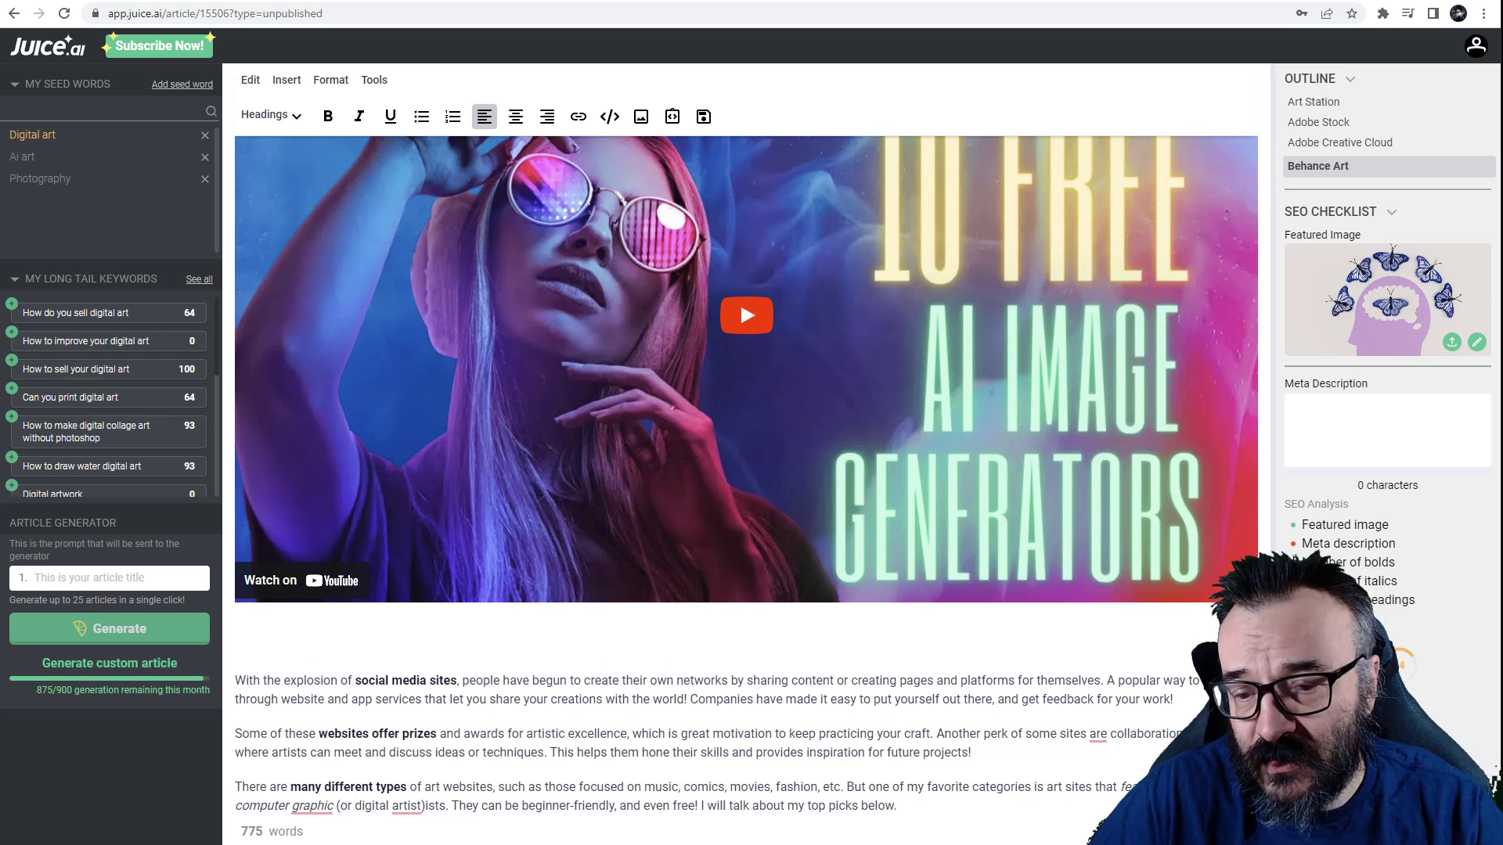
{"action": "mouse_move", "coordinate": [1340, 524]}
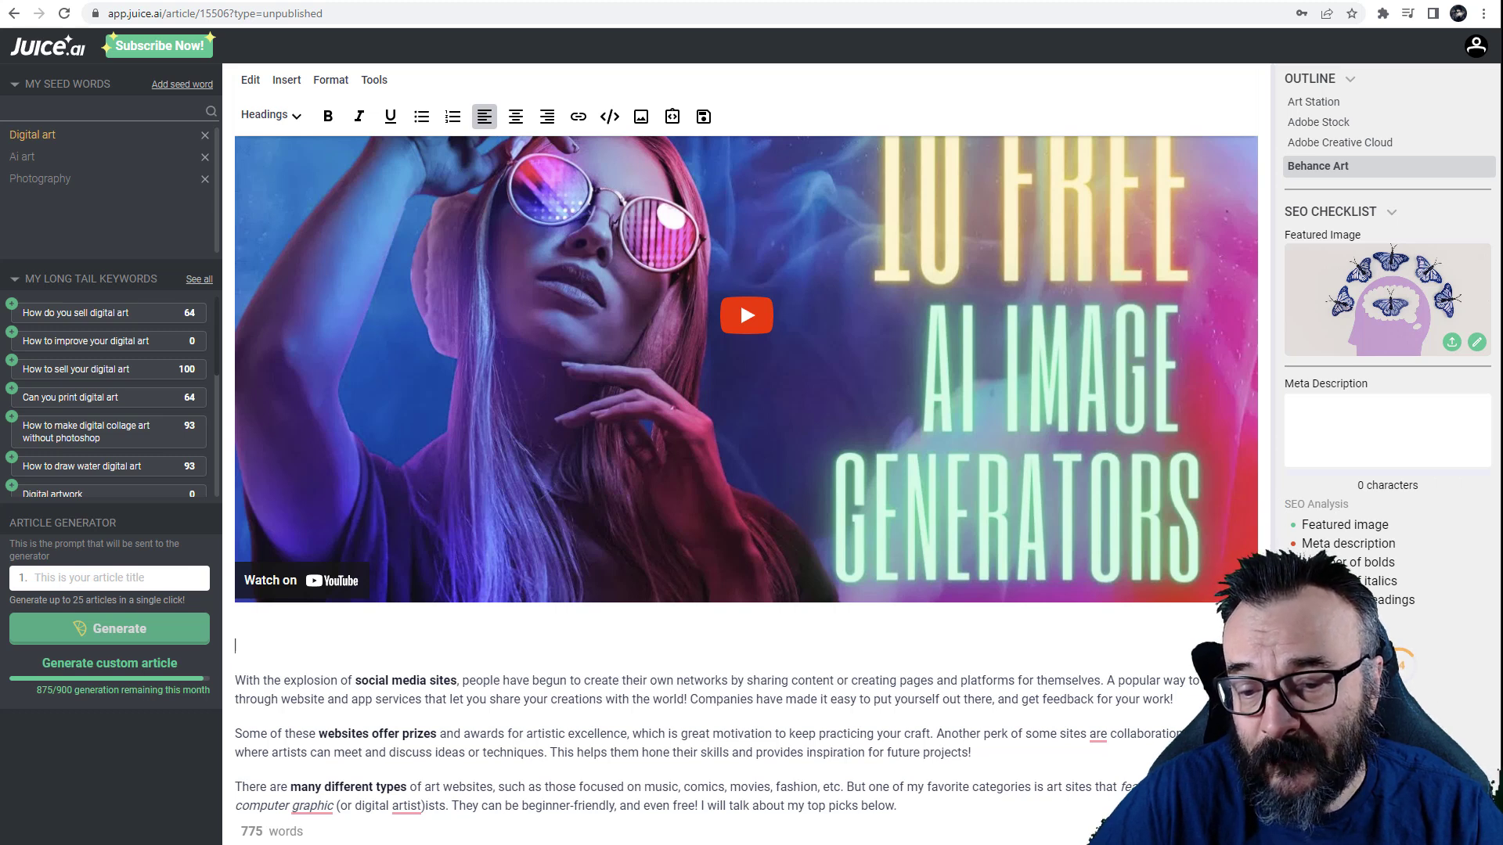
{"action": "left_click_drag", "start_coordinate": [1415, 601], "coordinate": [1301, 522]}
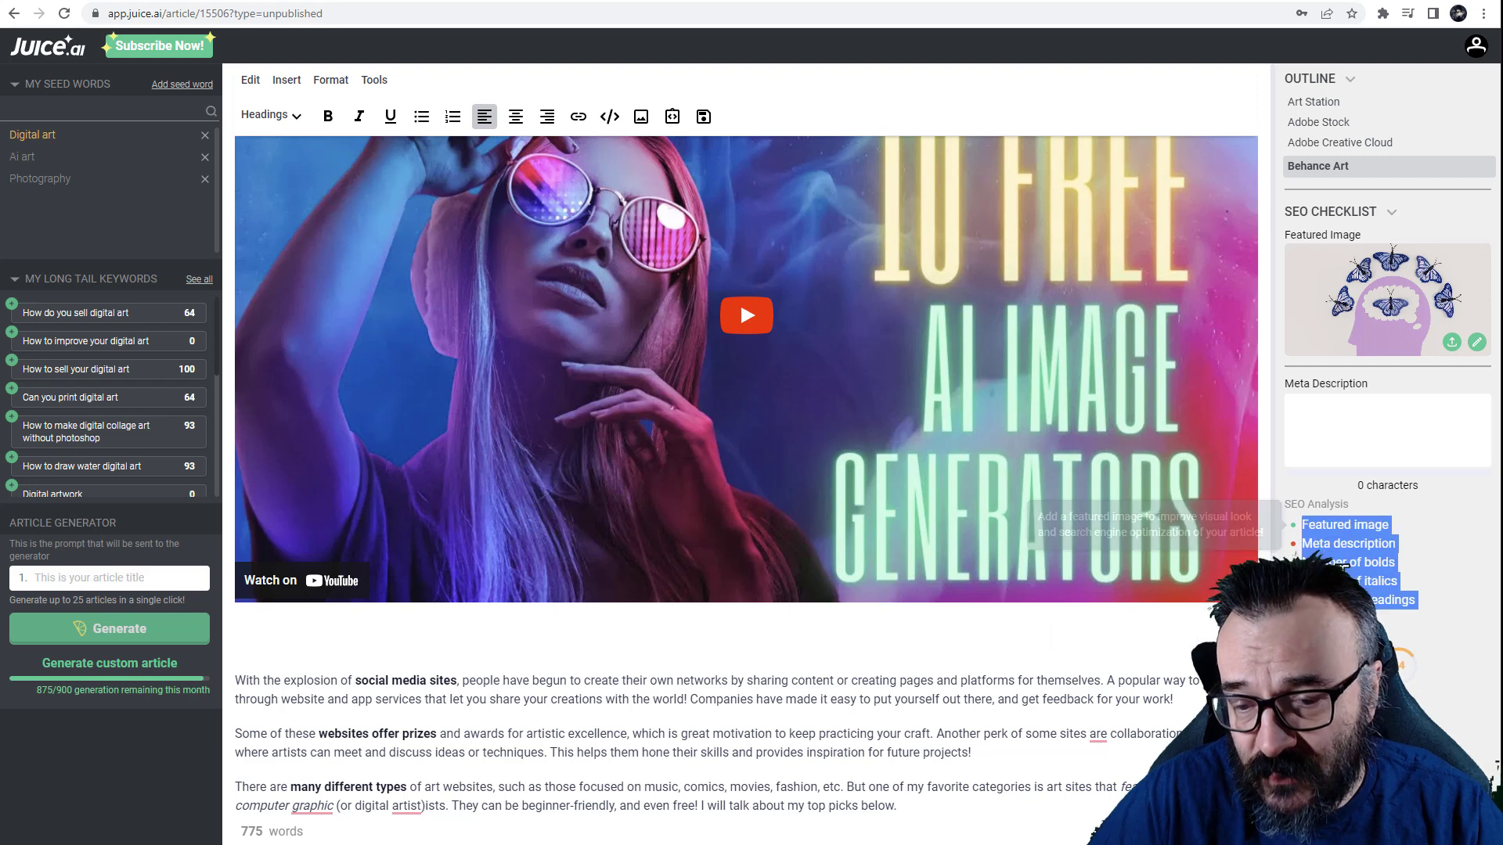
{"action": "left_click", "coordinate": [1046, 682]}
{"action": "scroll", "coordinate": [1063, 711], "scroll_direction": "down", "scroll_amount": 15}
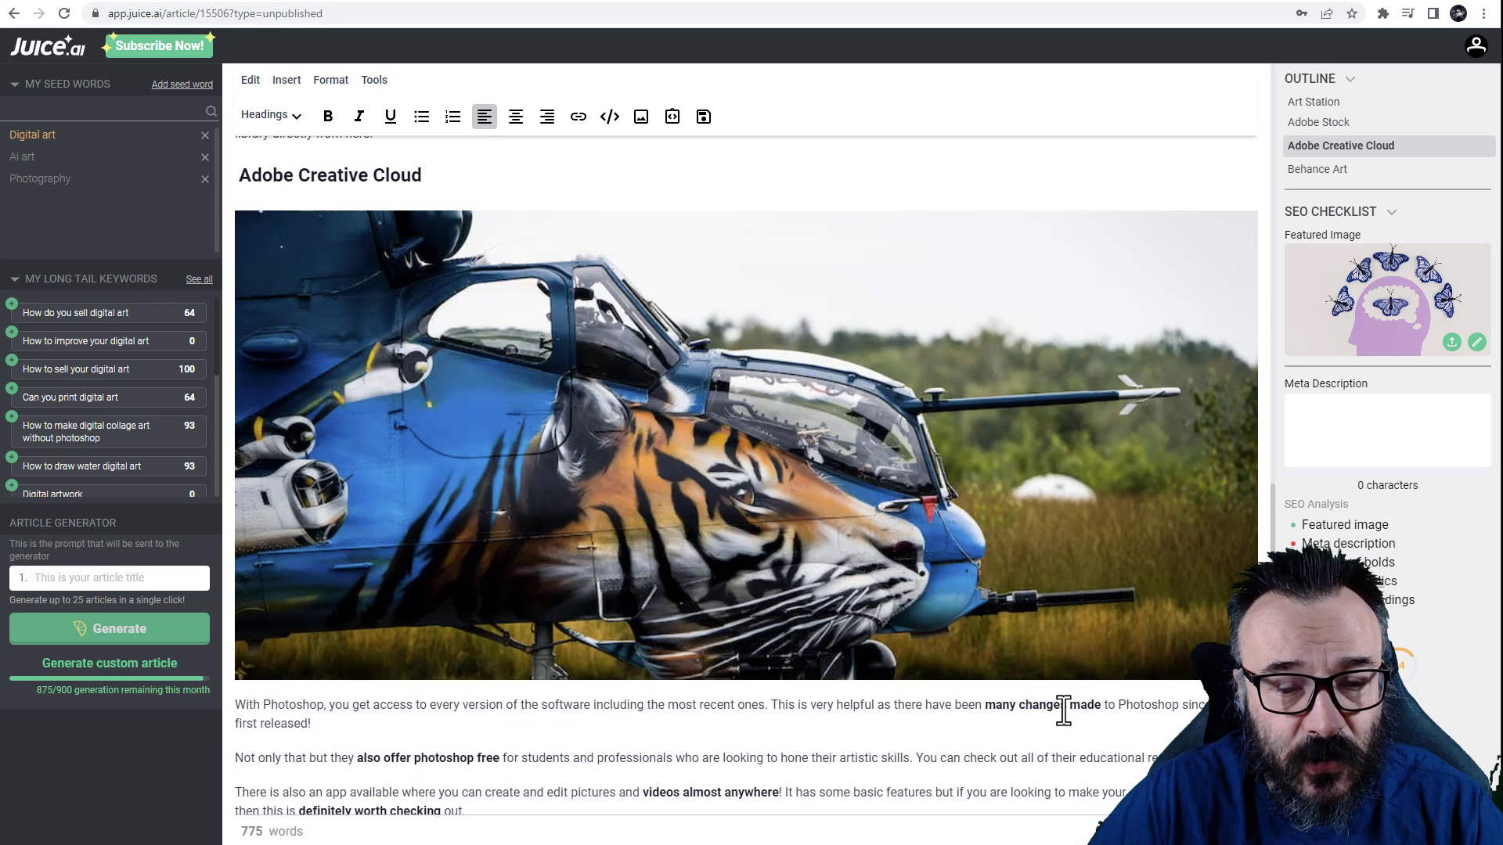
{"action": "scroll", "coordinate": [1063, 711], "scroll_direction": "up", "scroll_amount": 15}
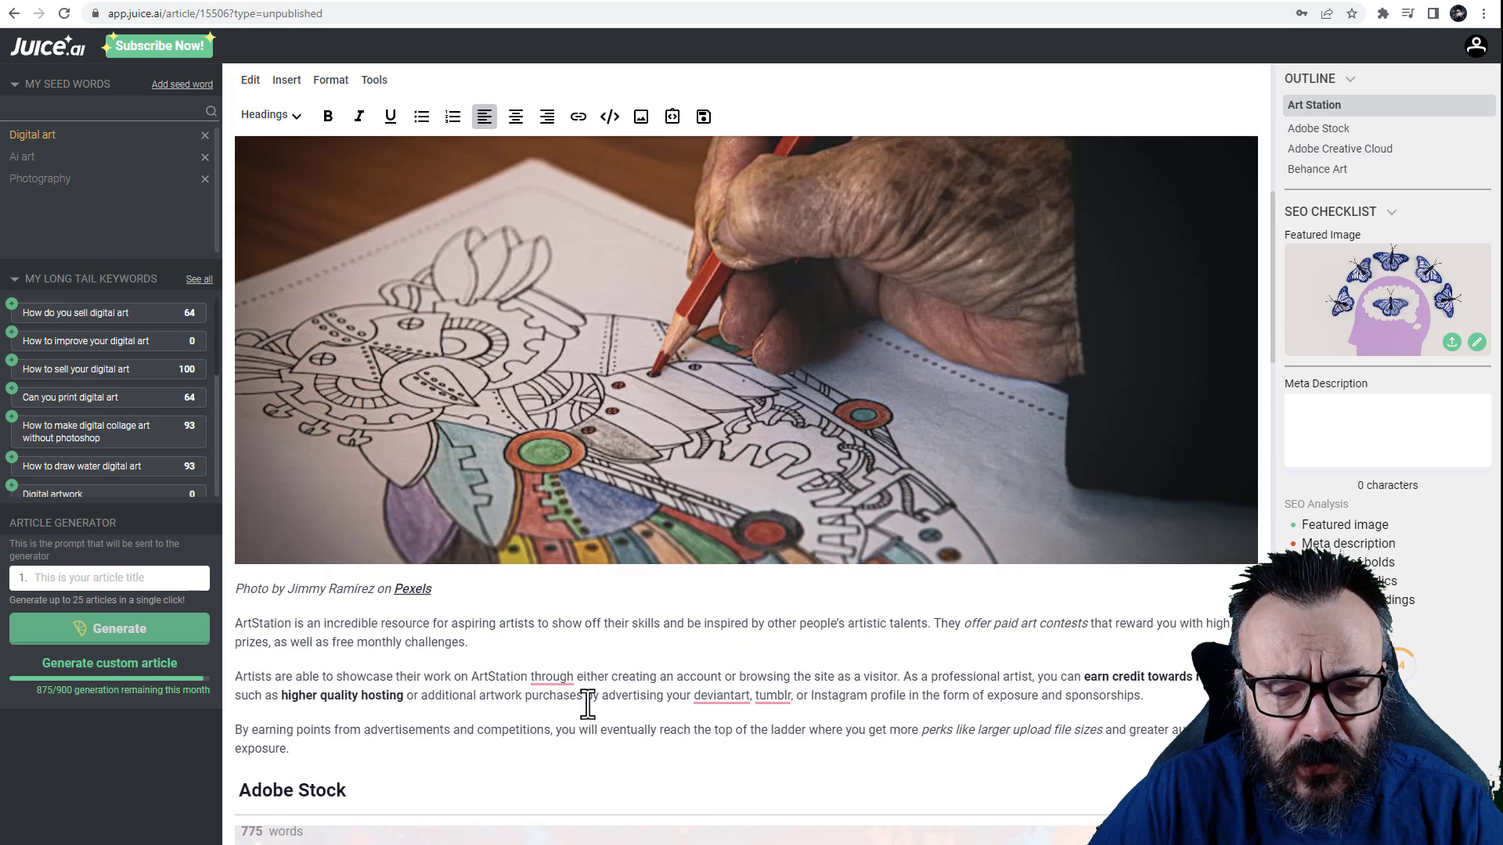
{"action": "scroll", "coordinate": [637, 675], "scroll_direction": "down", "scroll_amount": 1}
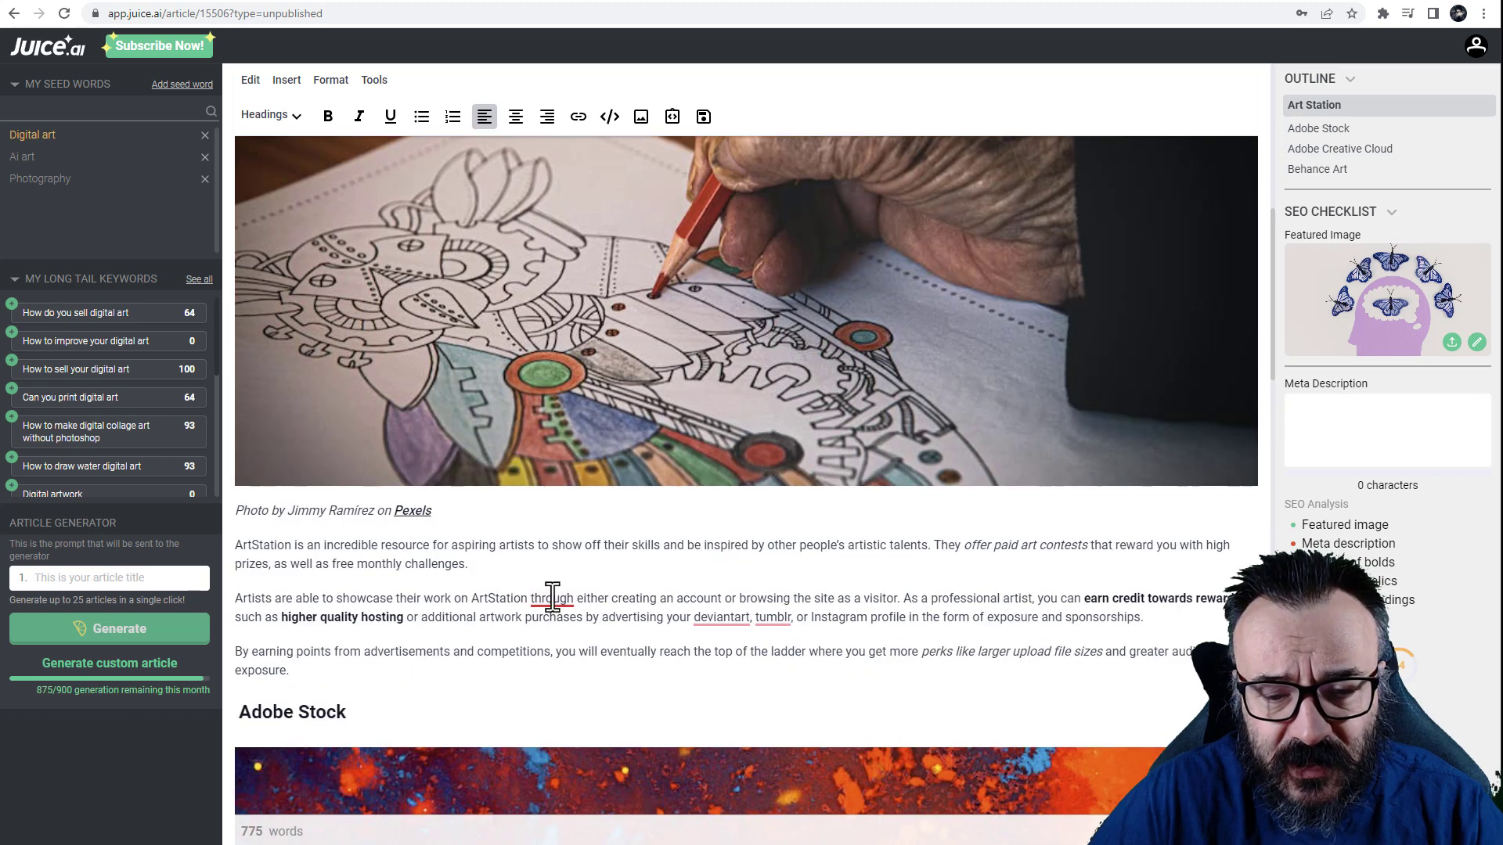
Apply Grammarly fixes: 'through' becomes 'by', and 'DeviantArt' and 'Tumblr' get capitalised
{"action": "mouse_move", "coordinate": [734, 618]}
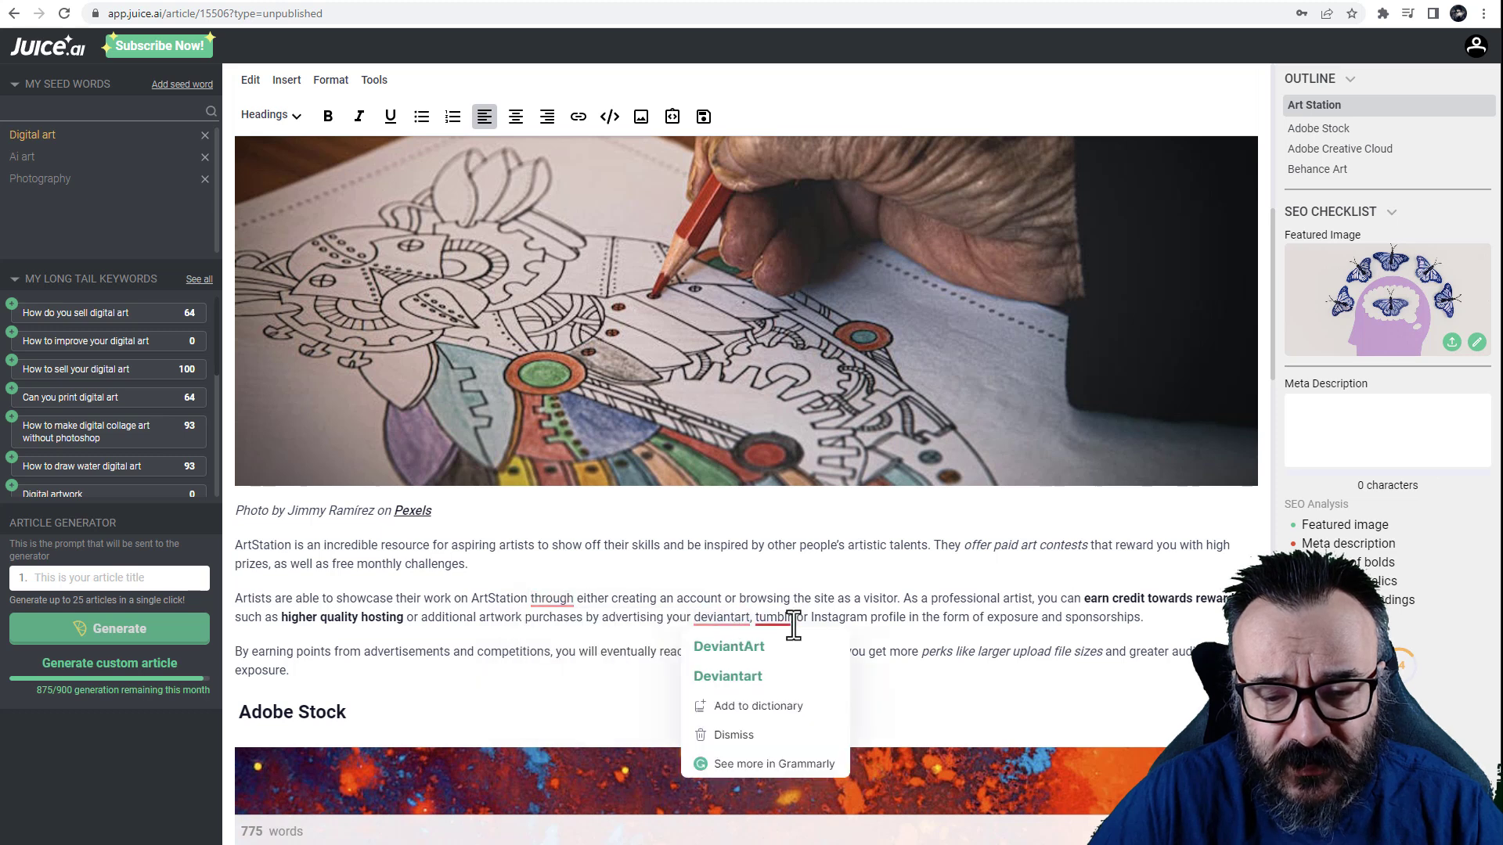
{"action": "mouse_move", "coordinate": [793, 625]}
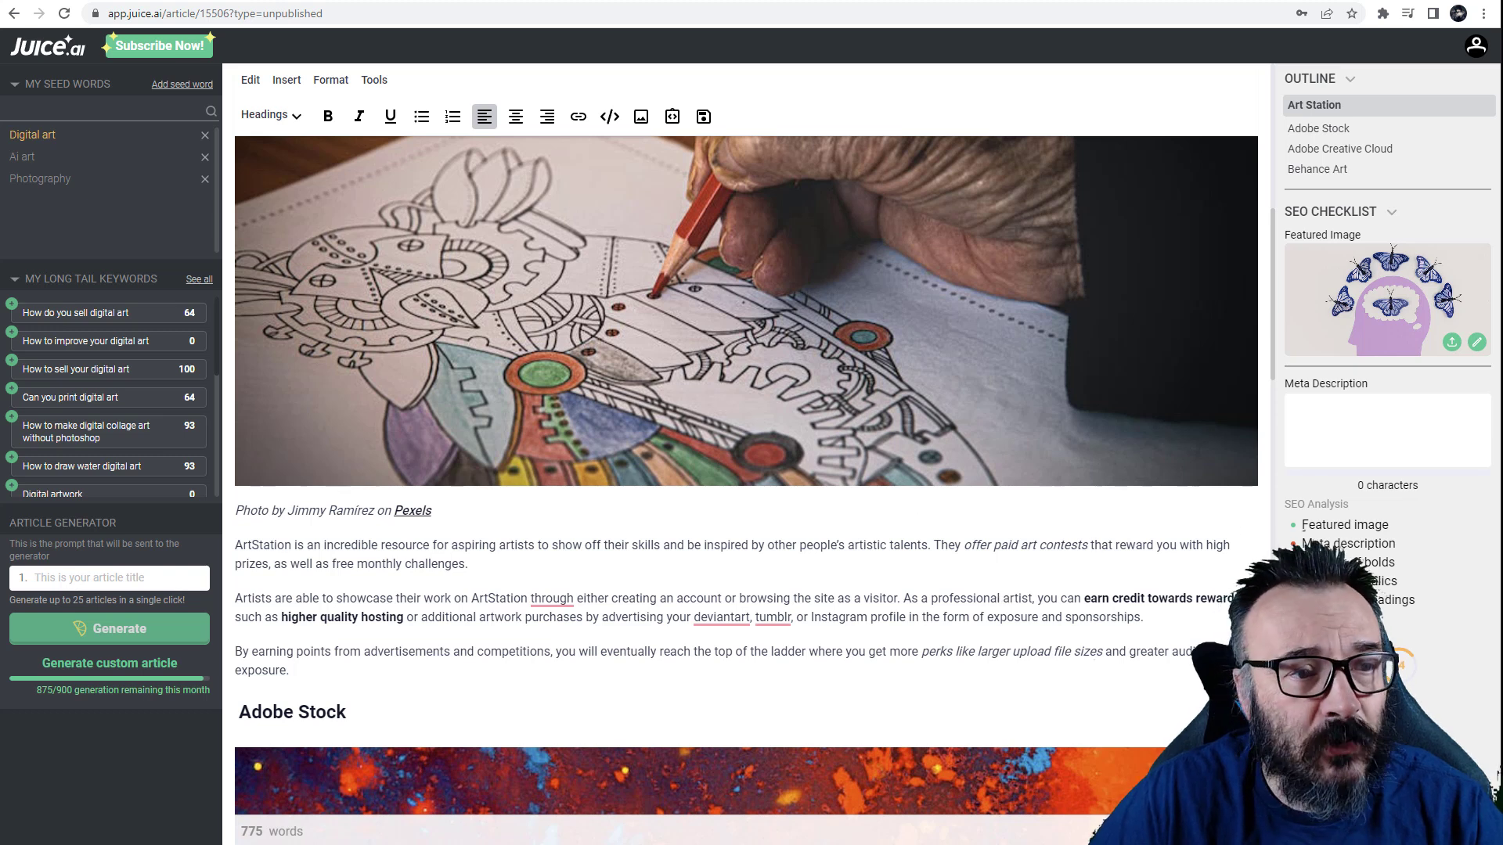
{"action": "mouse_move", "coordinate": [557, 606]}
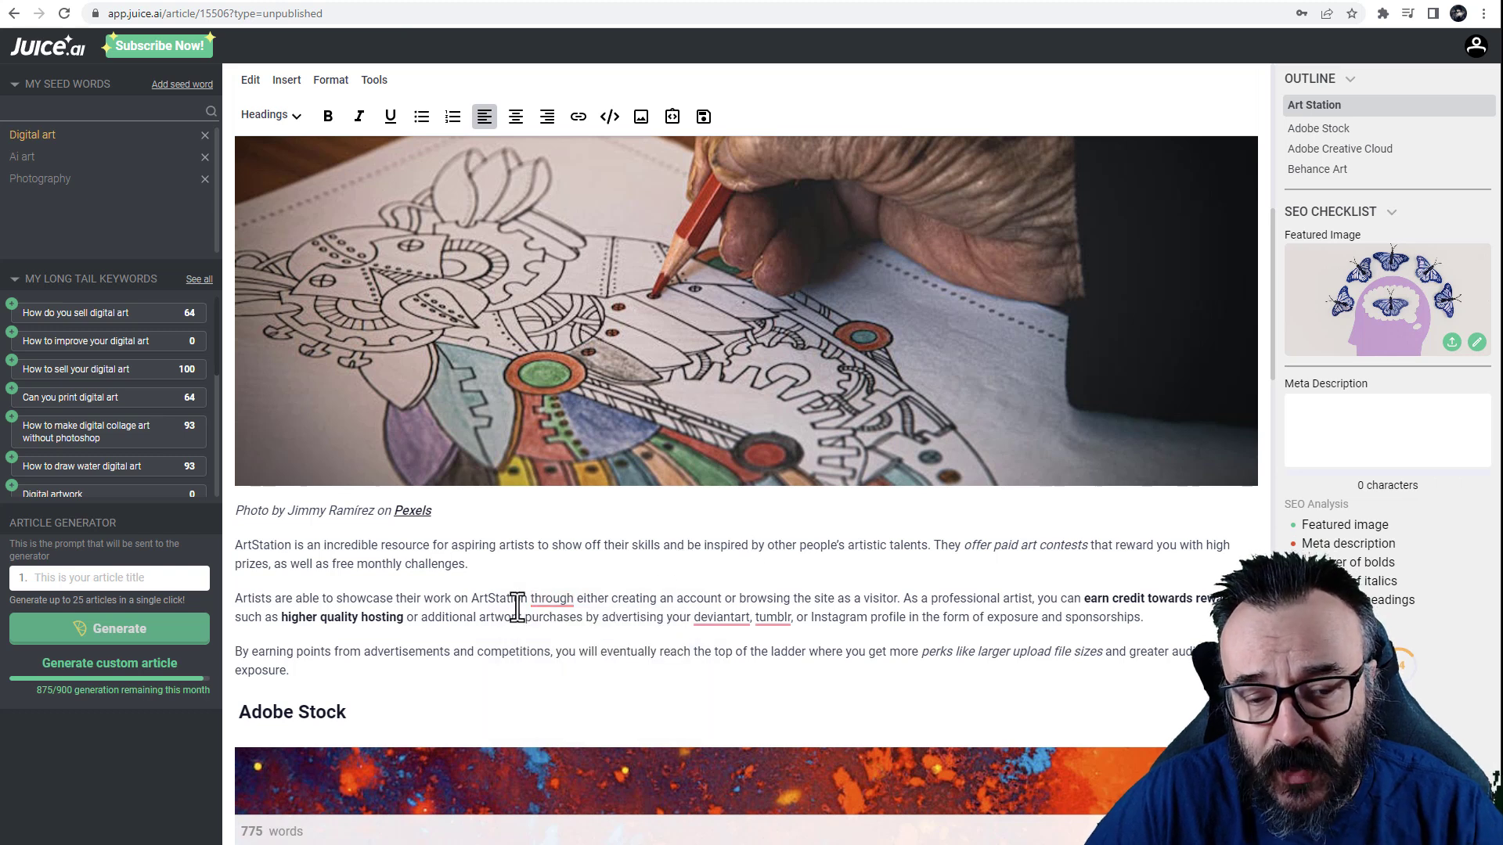
{"action": "left_click", "coordinate": [569, 646]}
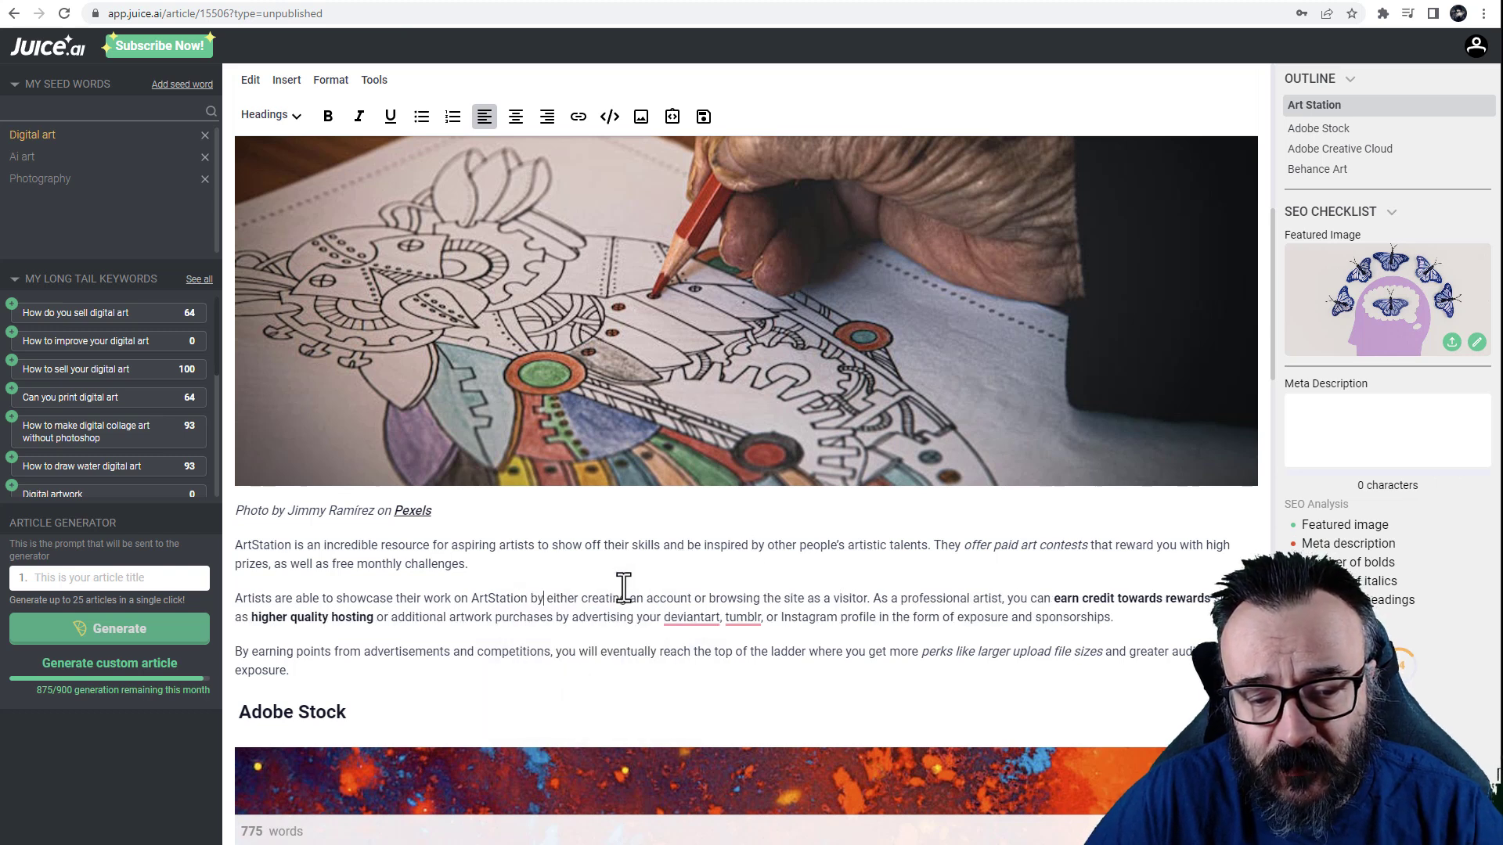
{"action": "left_click", "coordinate": [698, 646]}
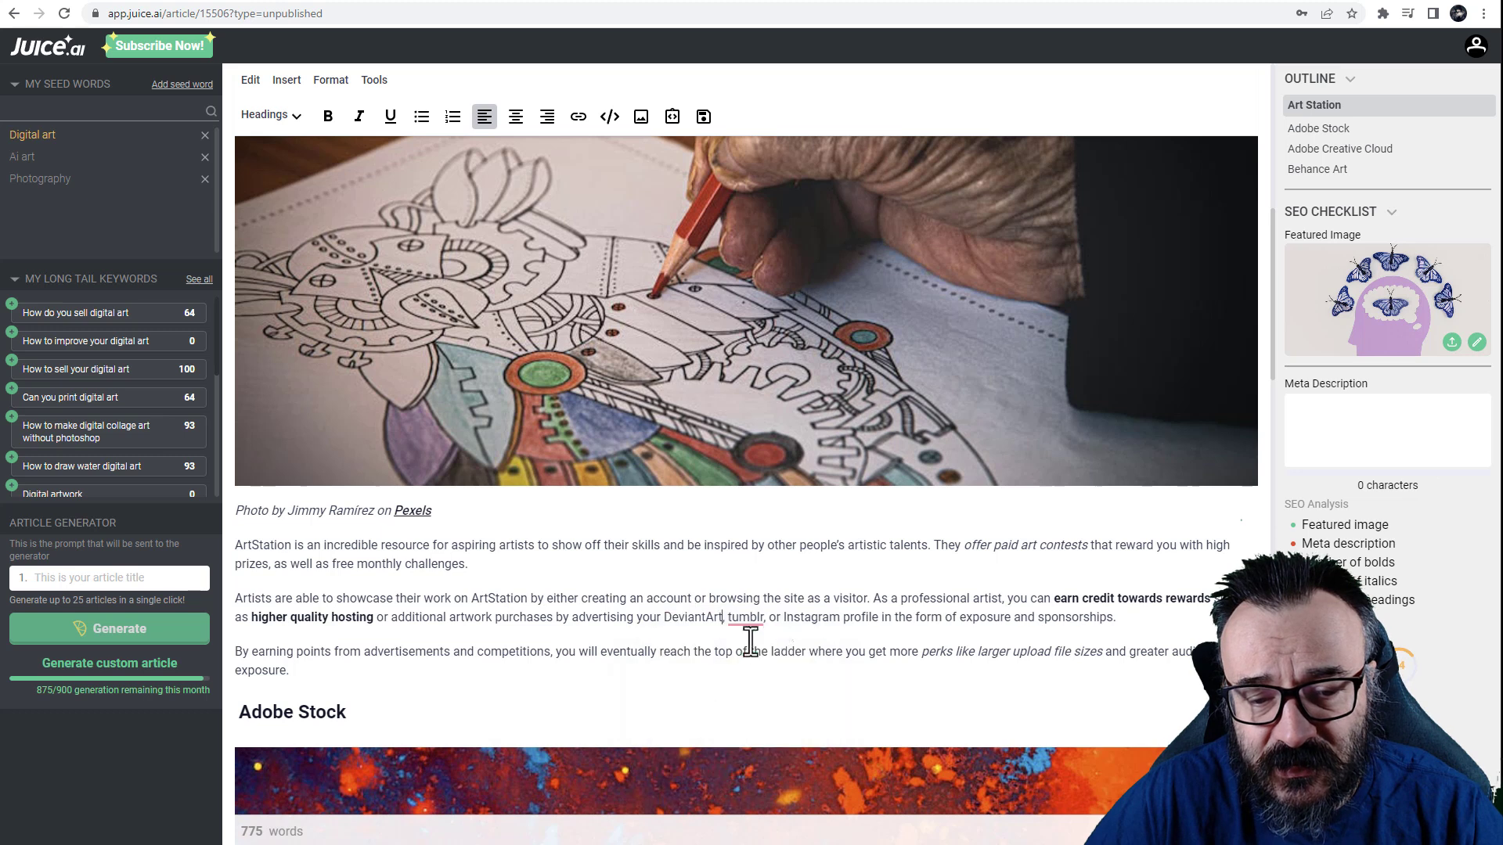
{"action": "mouse_move", "coordinate": [743, 620]}
{"action": "left_click", "coordinate": [771, 671]}
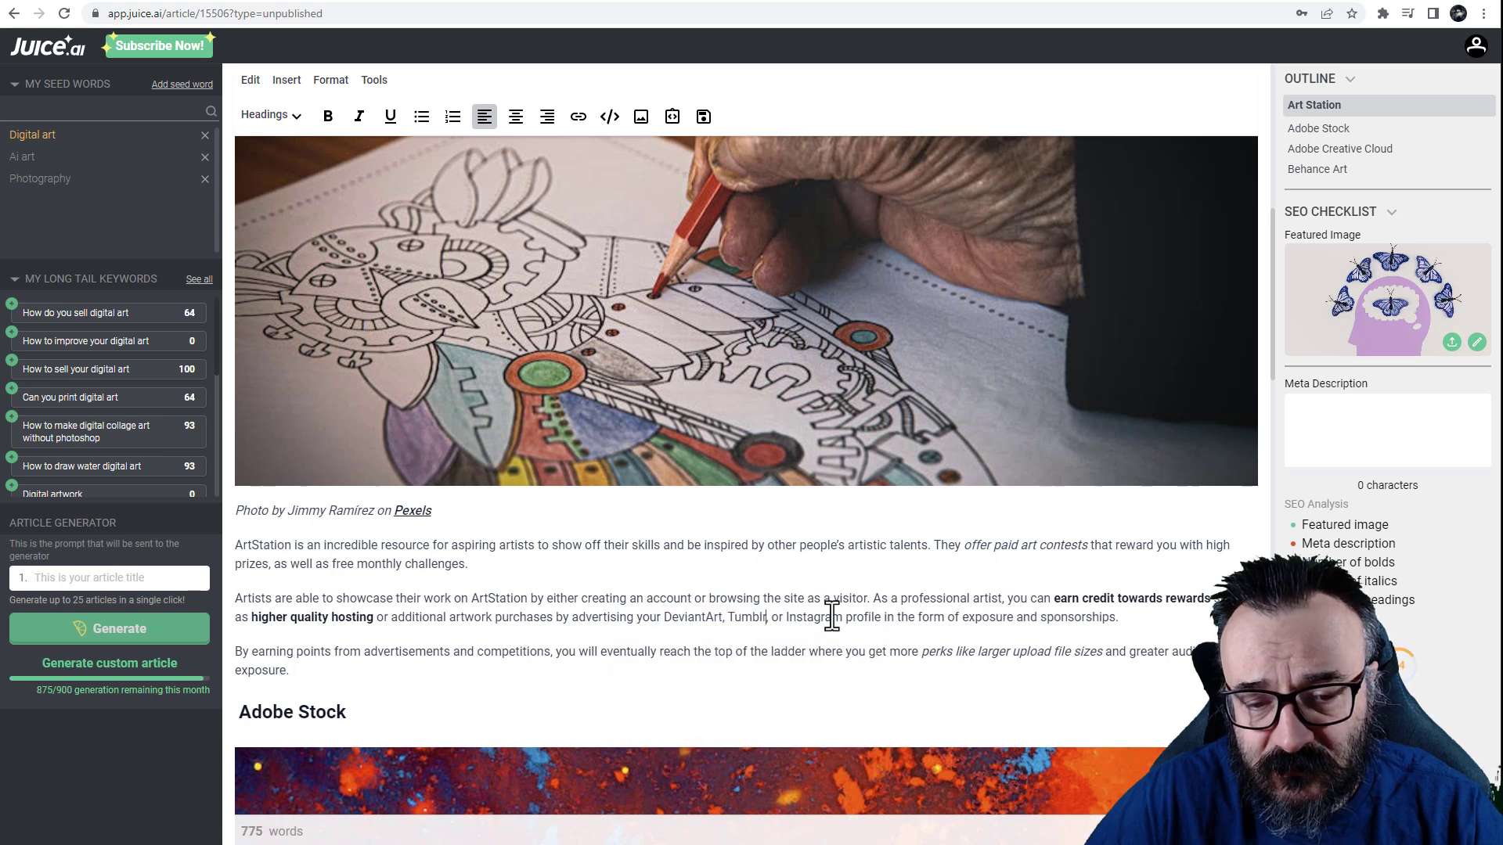
Hyphenate 'royalty-free' and change 'their disposal' to 'its disposal', then recheck the draft
{"action": "scroll", "coordinate": [827, 615], "scroll_direction": "down", "scroll_amount": 8}
{"action": "mouse_move", "coordinate": [564, 540]}
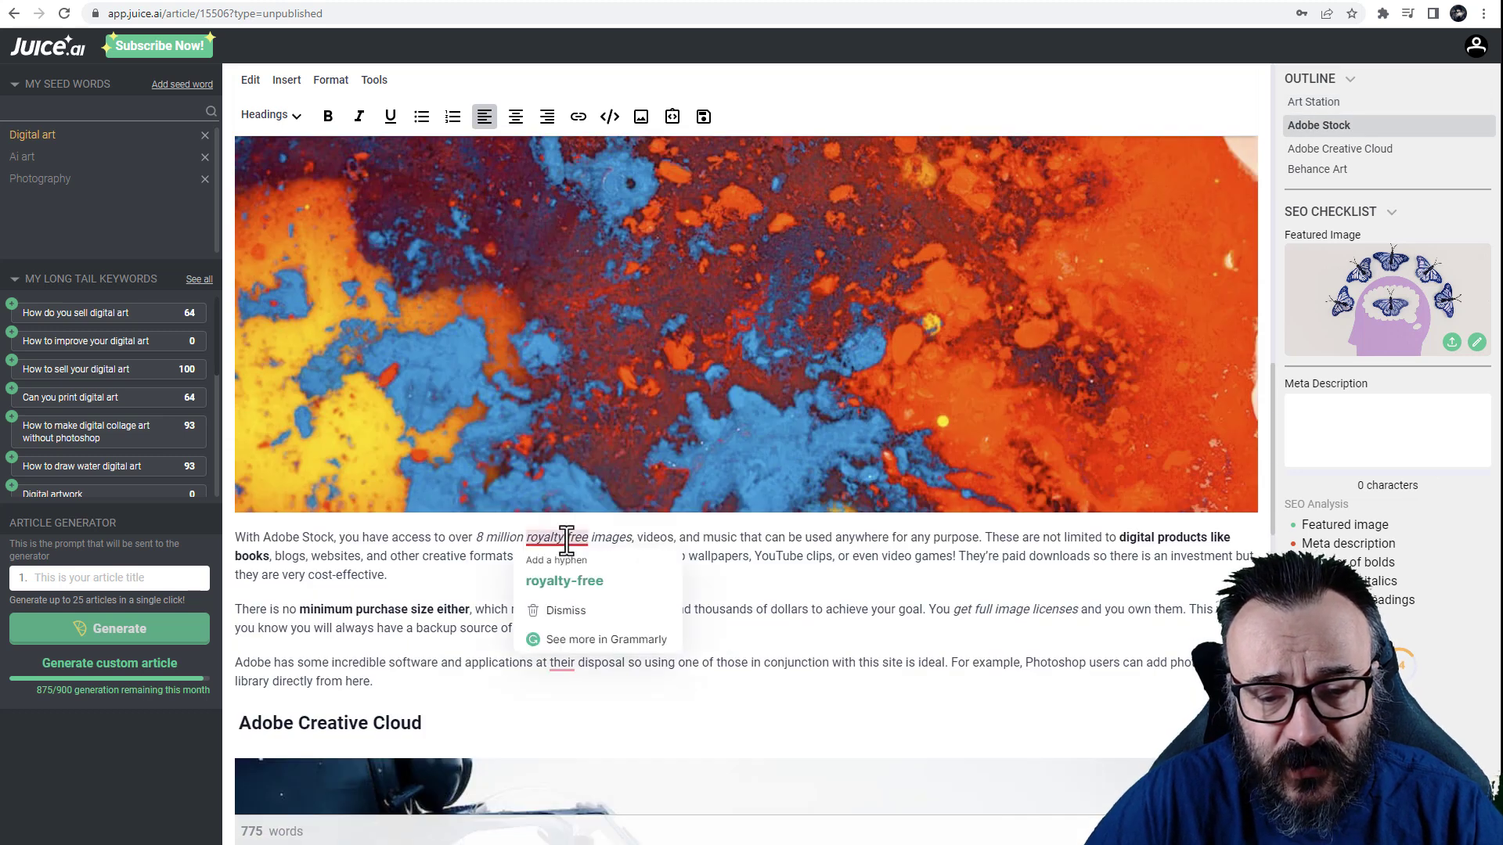
{"action": "left_click", "coordinate": [576, 579]}
{"action": "mouse_move", "coordinate": [570, 672]}
{"action": "left_click", "coordinate": [557, 706]}
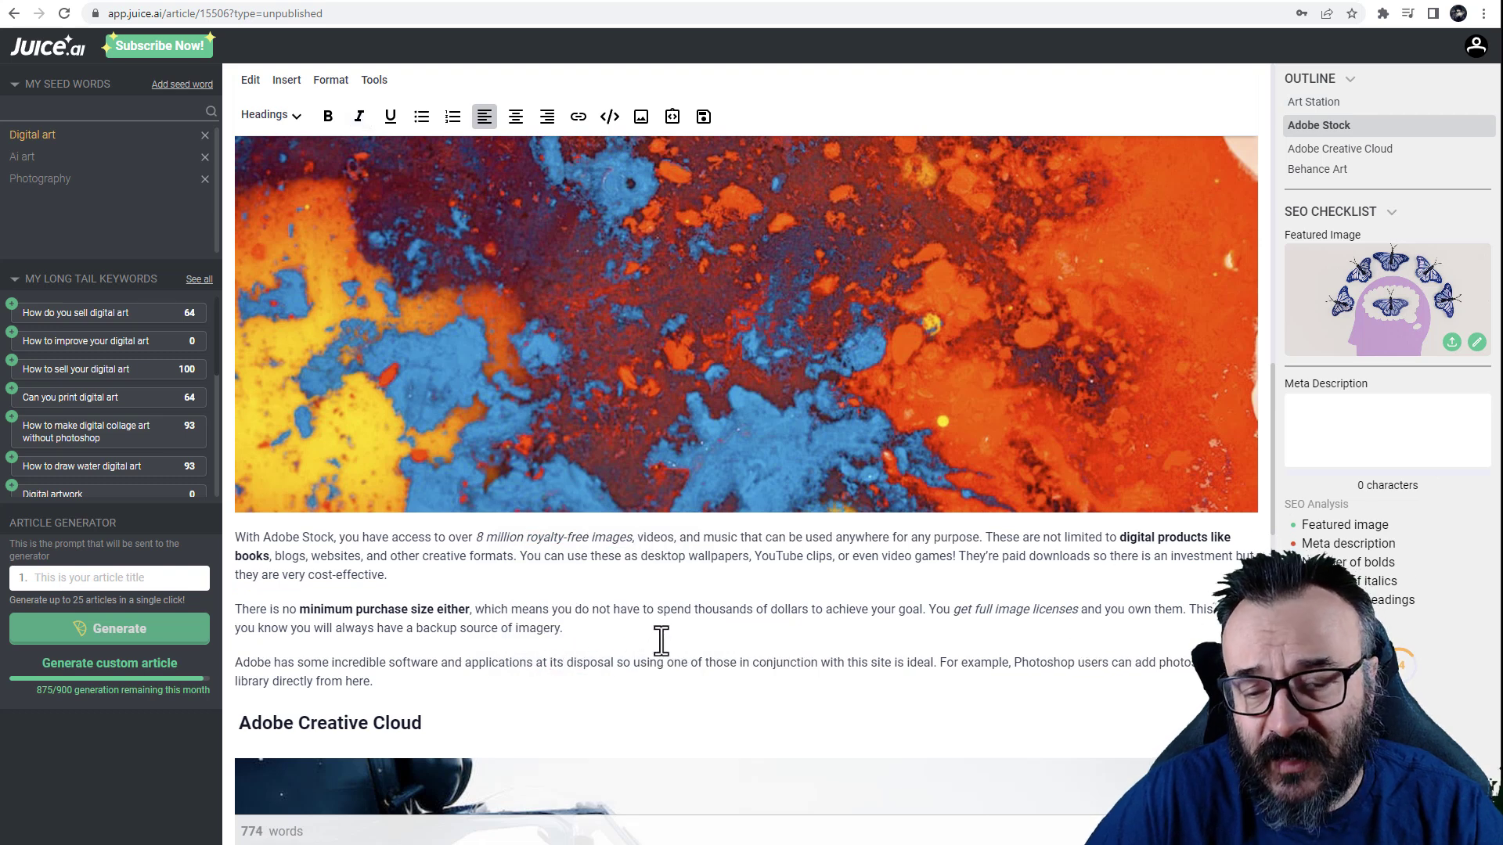
{"action": "scroll", "coordinate": [660, 632], "scroll_direction": "down", "scroll_amount": 6}
{"action": "scroll", "coordinate": [660, 633], "scroll_direction": "down", "scroll_amount": 3}
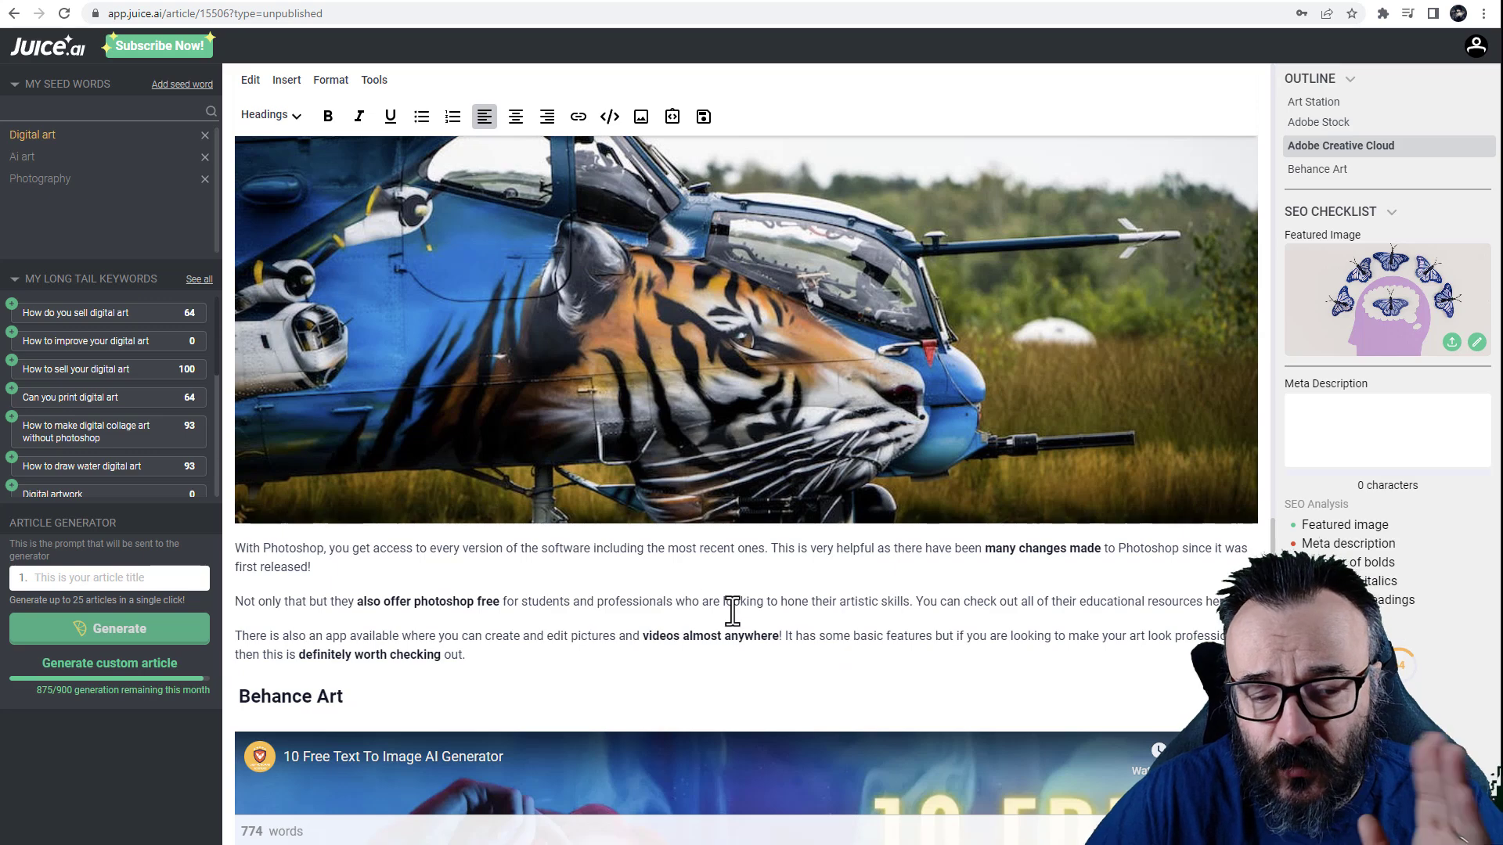
{"action": "scroll", "coordinate": [730, 609], "scroll_direction": "down", "scroll_amount": 6}
{"action": "scroll", "coordinate": [731, 608], "scroll_direction": "up", "scroll_amount": 20}
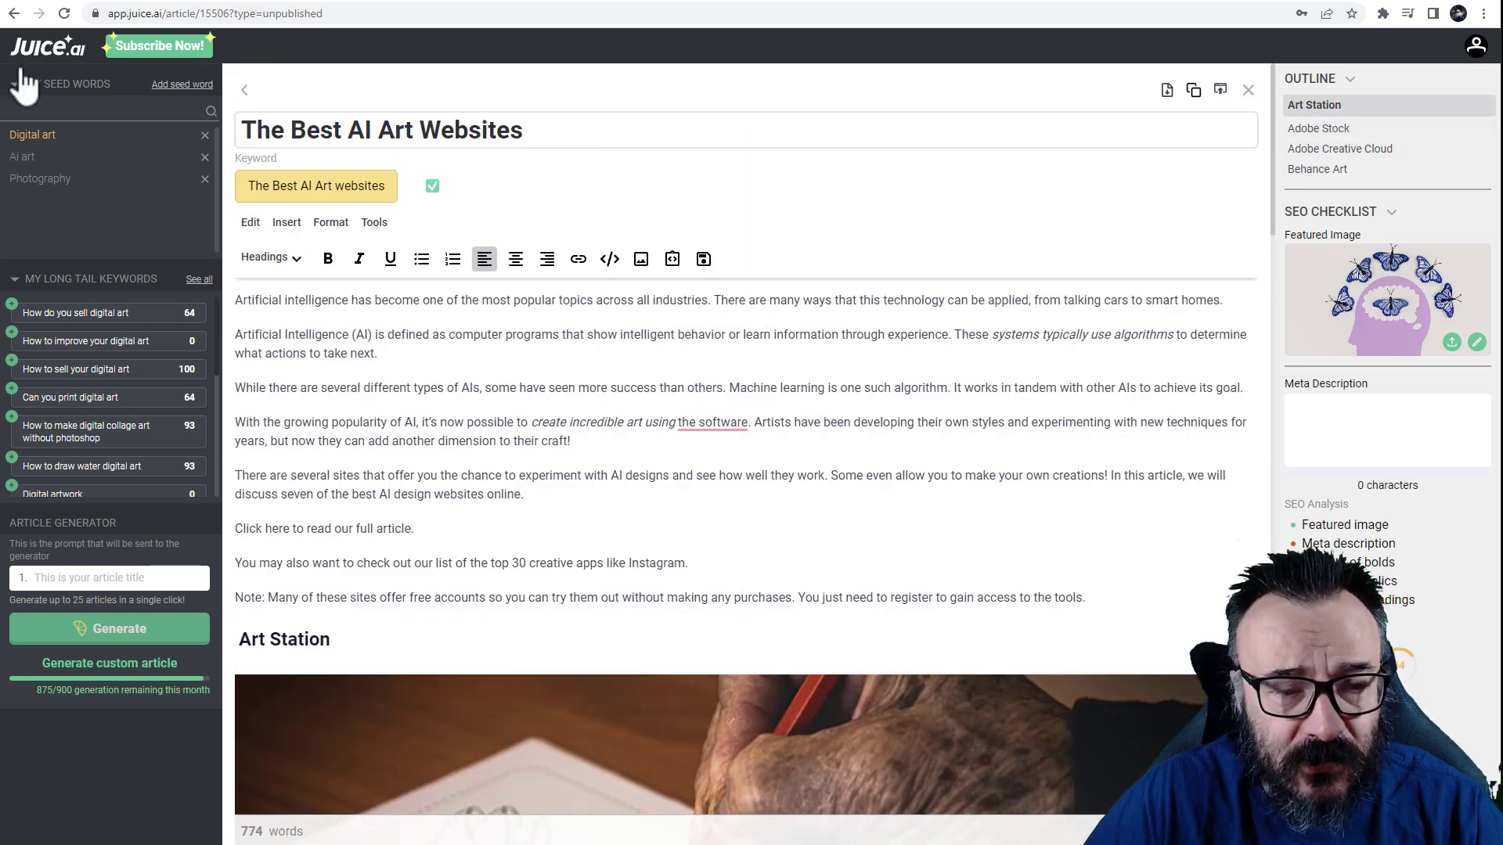
{"action": "left_click", "coordinate": [14, 13]}
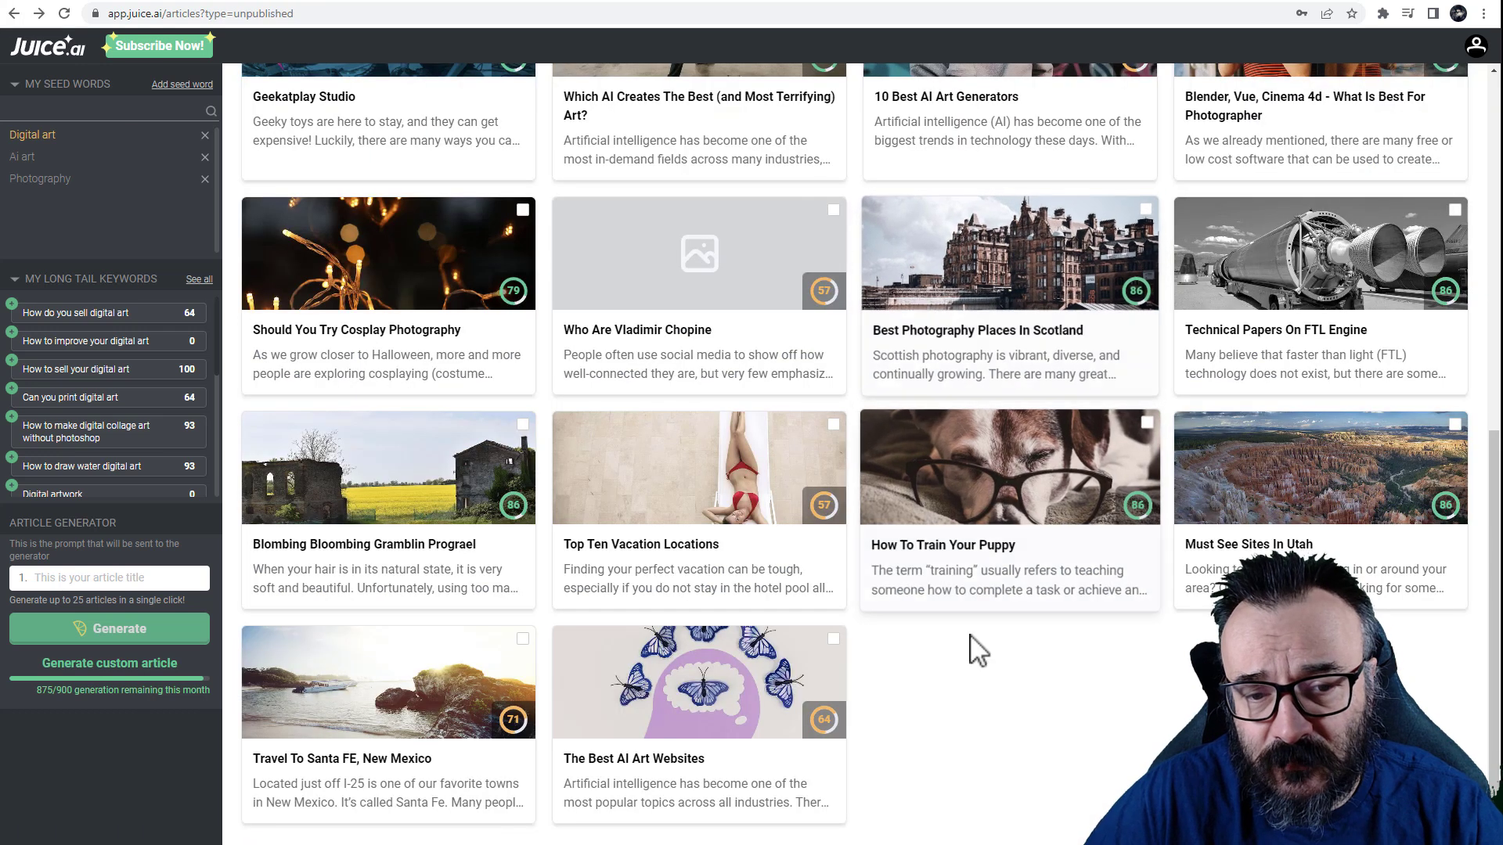
{"action": "left_click", "coordinate": [368, 775]}
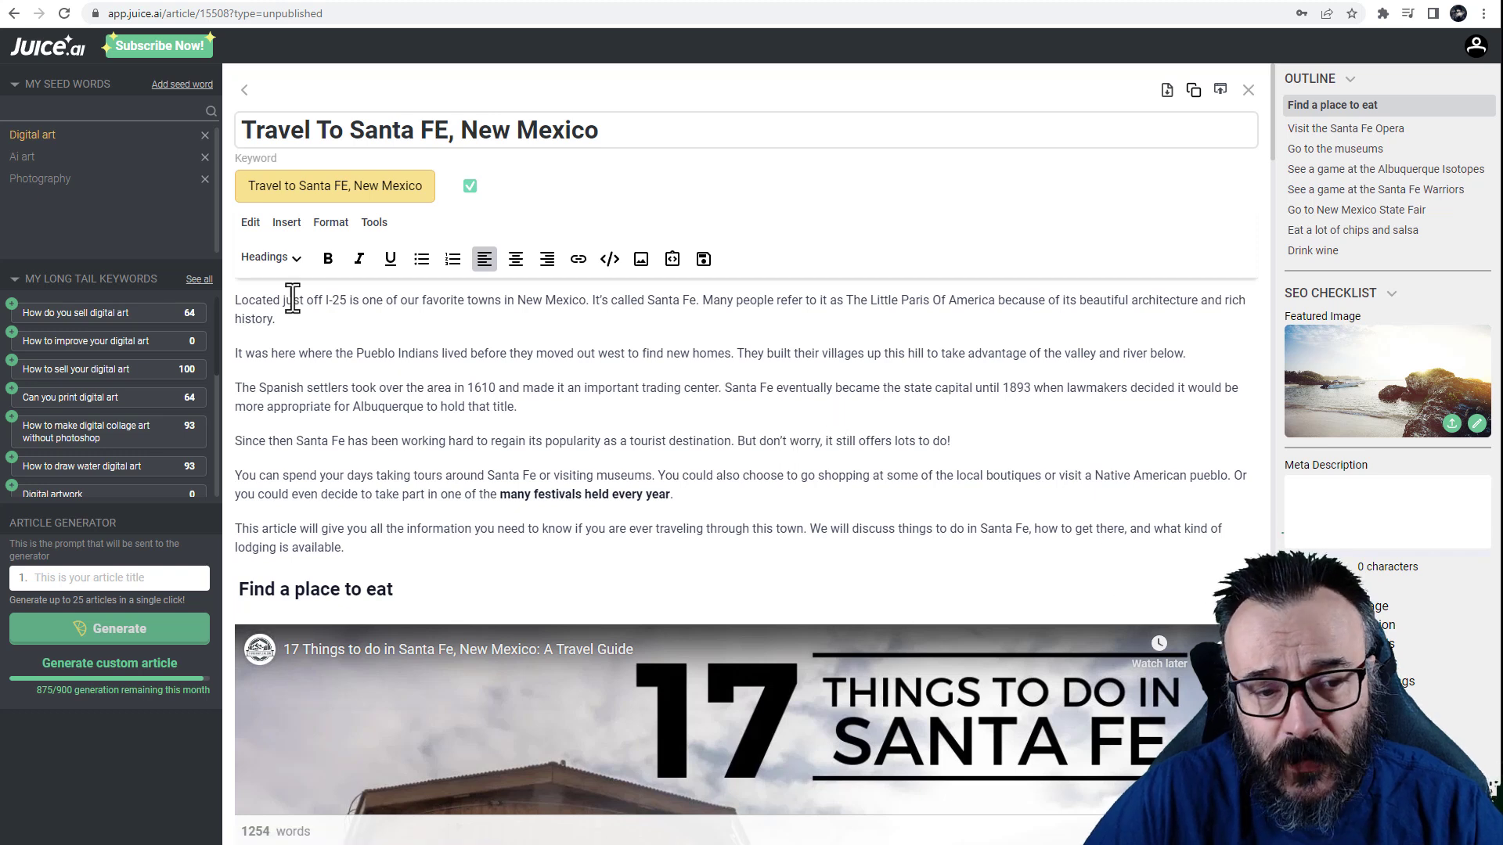
{"action": "scroll", "coordinate": [339, 414], "scroll_direction": "down", "scroll_amount": 1}
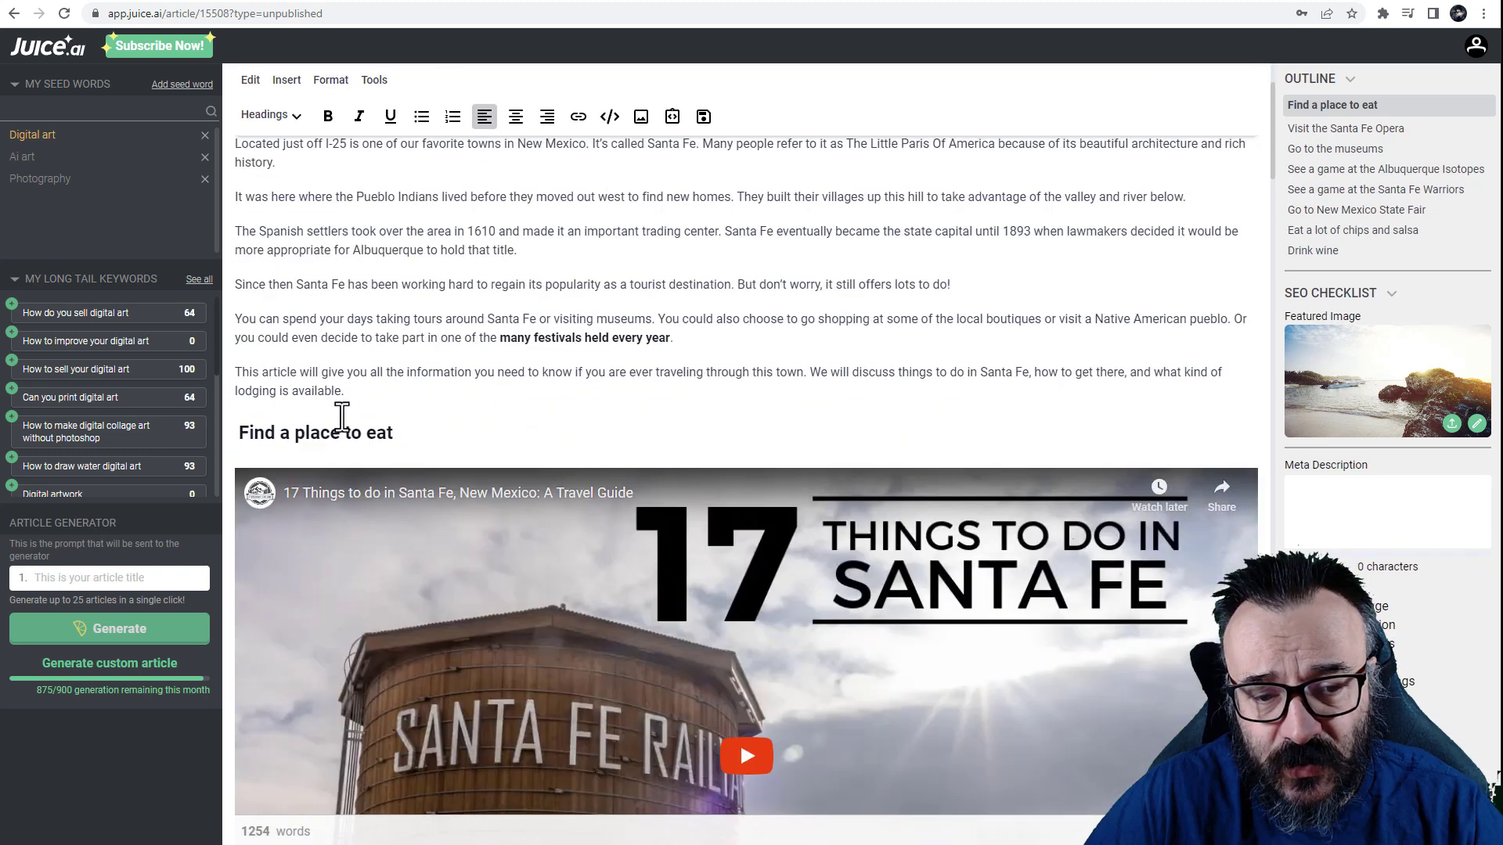
{"action": "scroll", "coordinate": [342, 417], "scroll_direction": "up", "scroll_amount": 1}
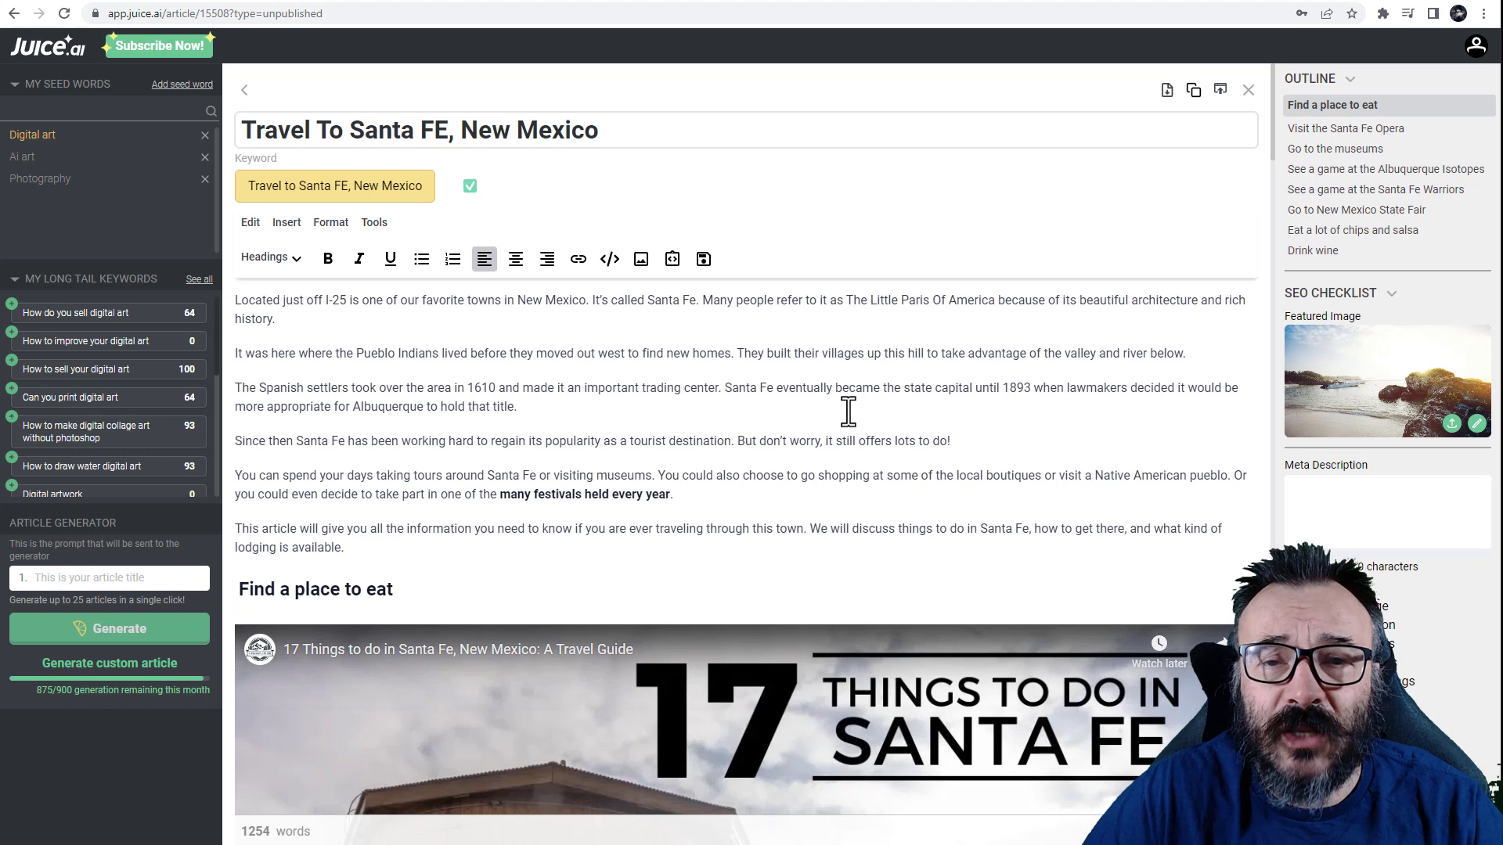
{"action": "scroll", "coordinate": [728, 413], "scroll_direction": "down", "scroll_amount": 1}
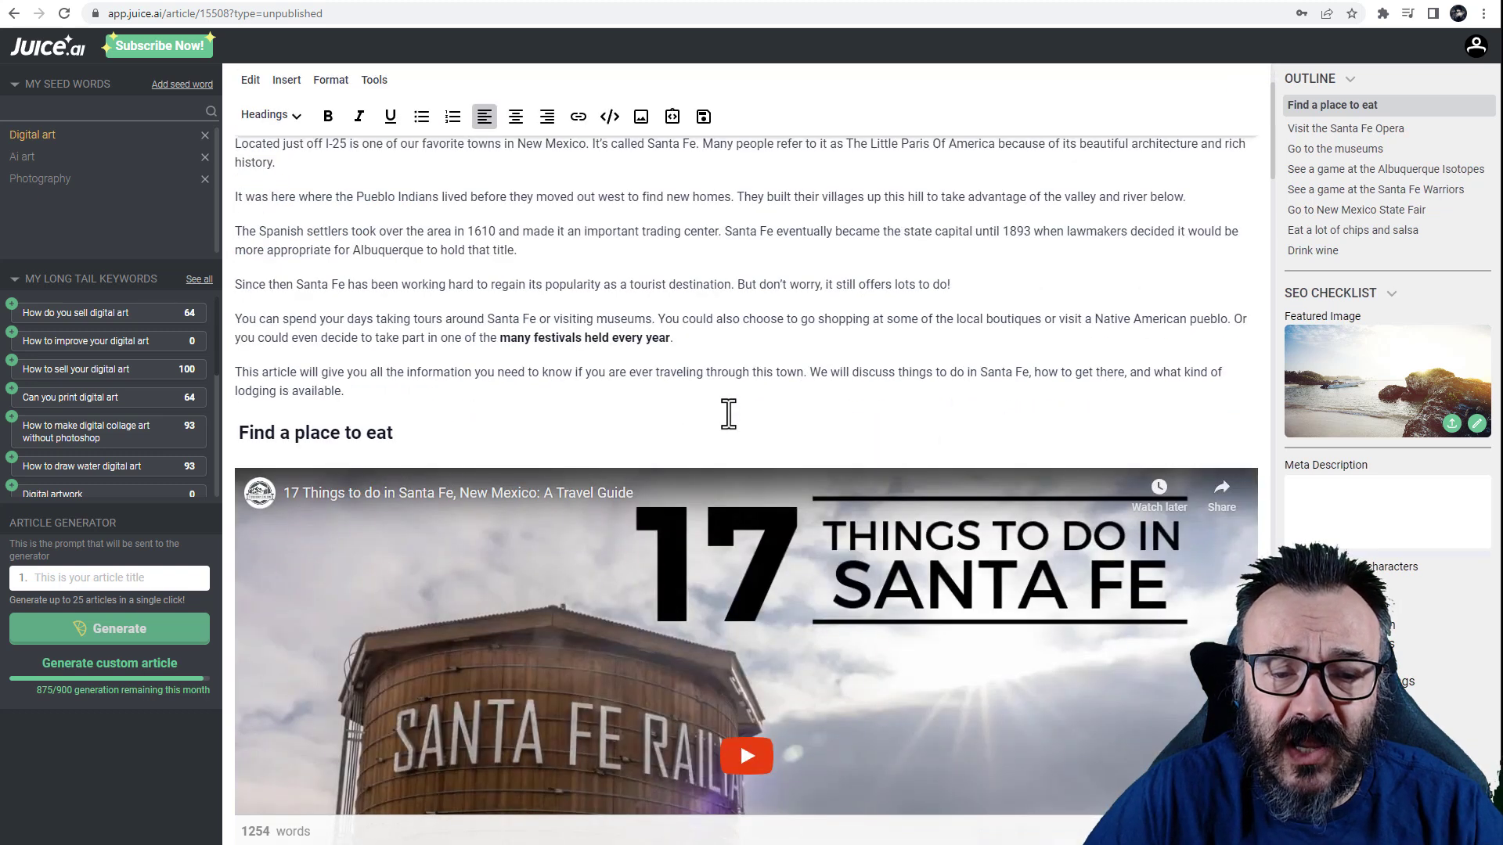
{"action": "scroll", "coordinate": [768, 363], "scroll_direction": "up", "scroll_amount": 1}
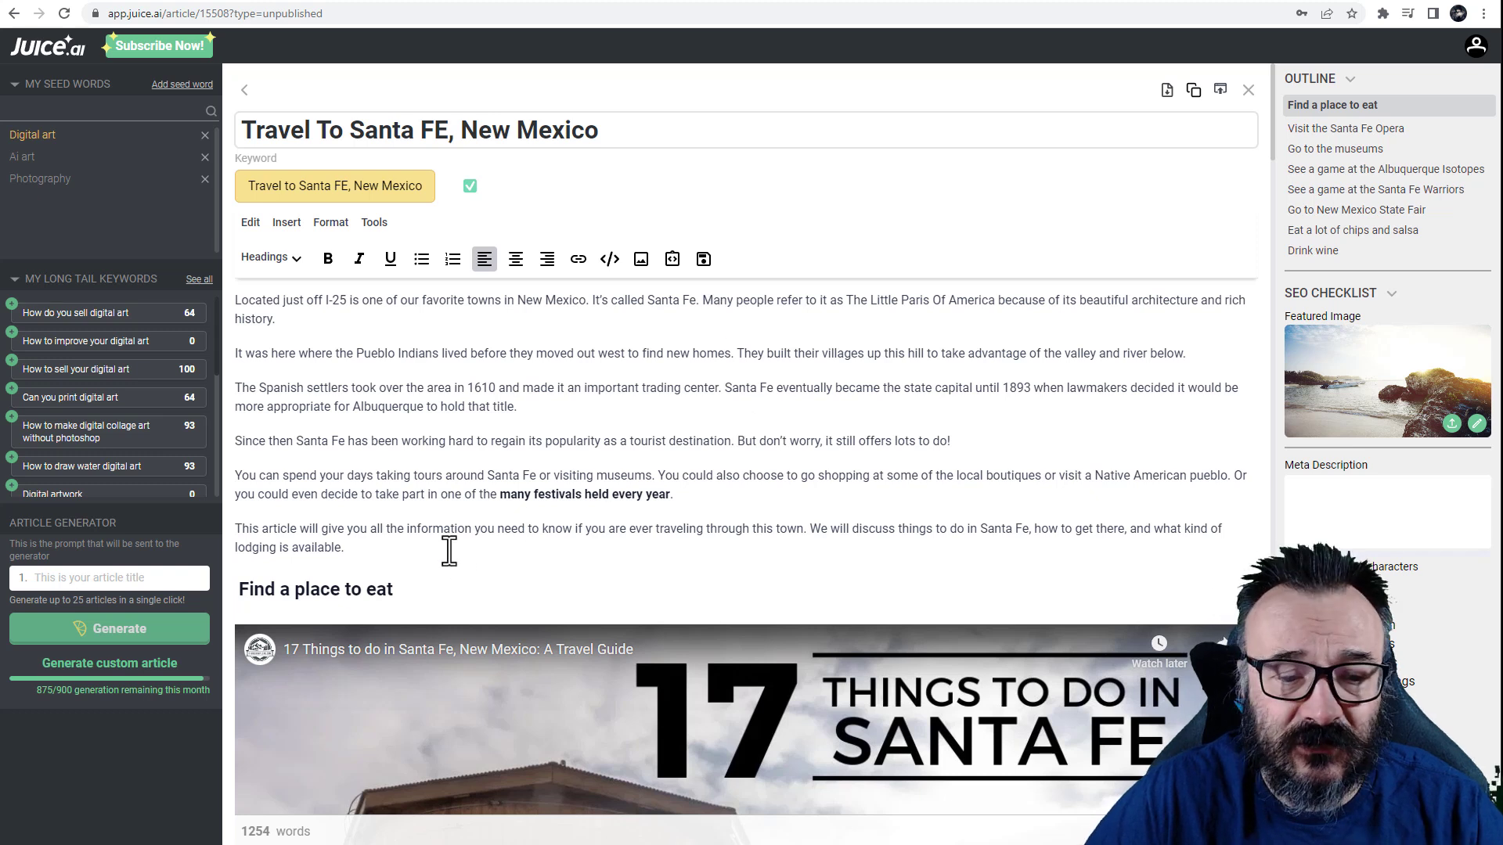
{"action": "left_click_drag", "start_coordinate": [448, 550], "coordinate": [228, 302]}
{"action": "left_click", "coordinate": [436, 389]}
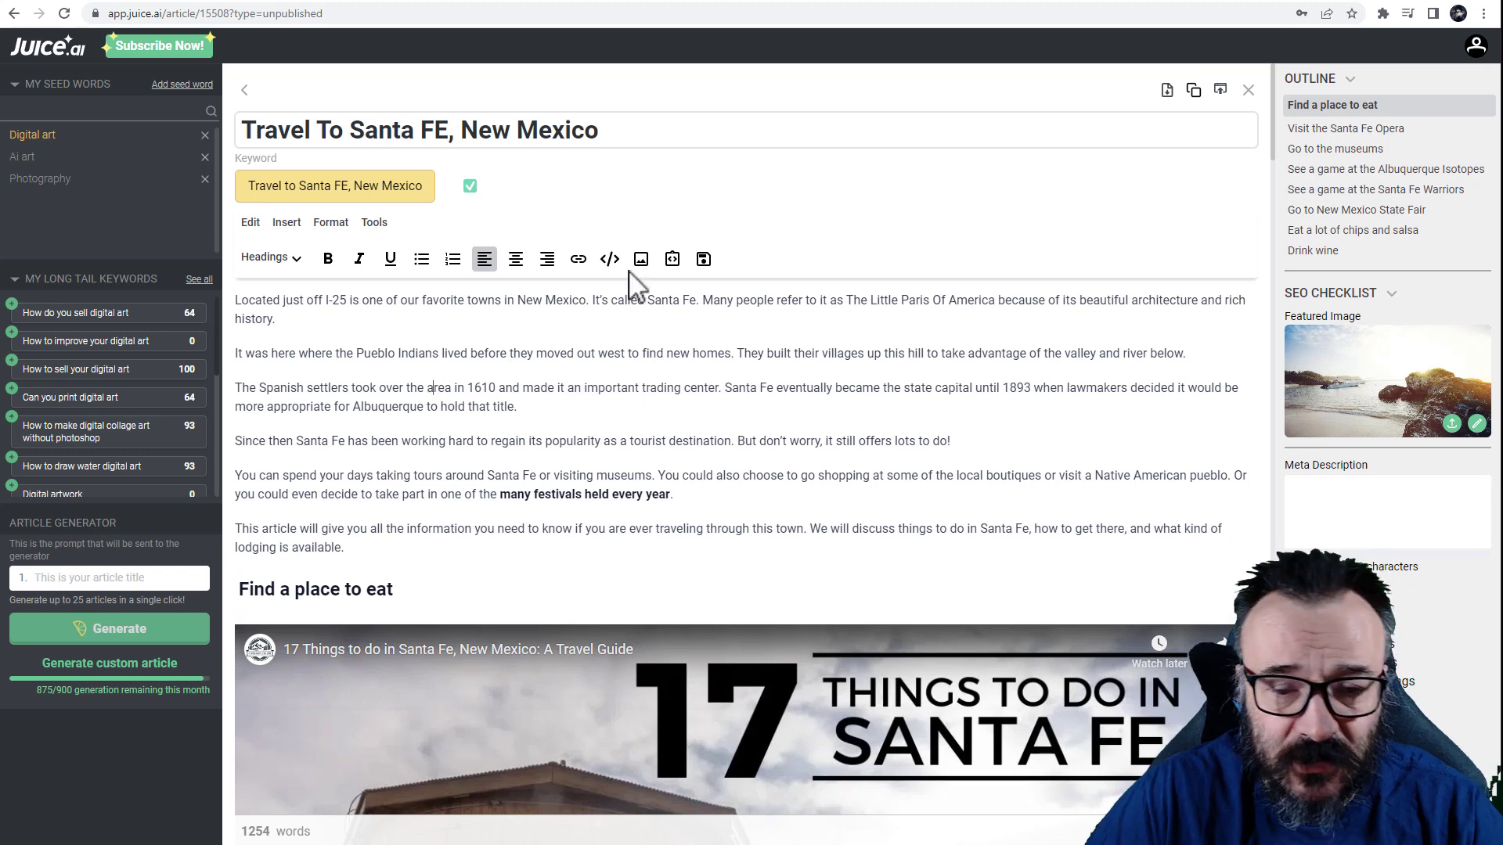
{"action": "scroll", "coordinate": [728, 352], "scroll_direction": "down", "scroll_amount": 4}
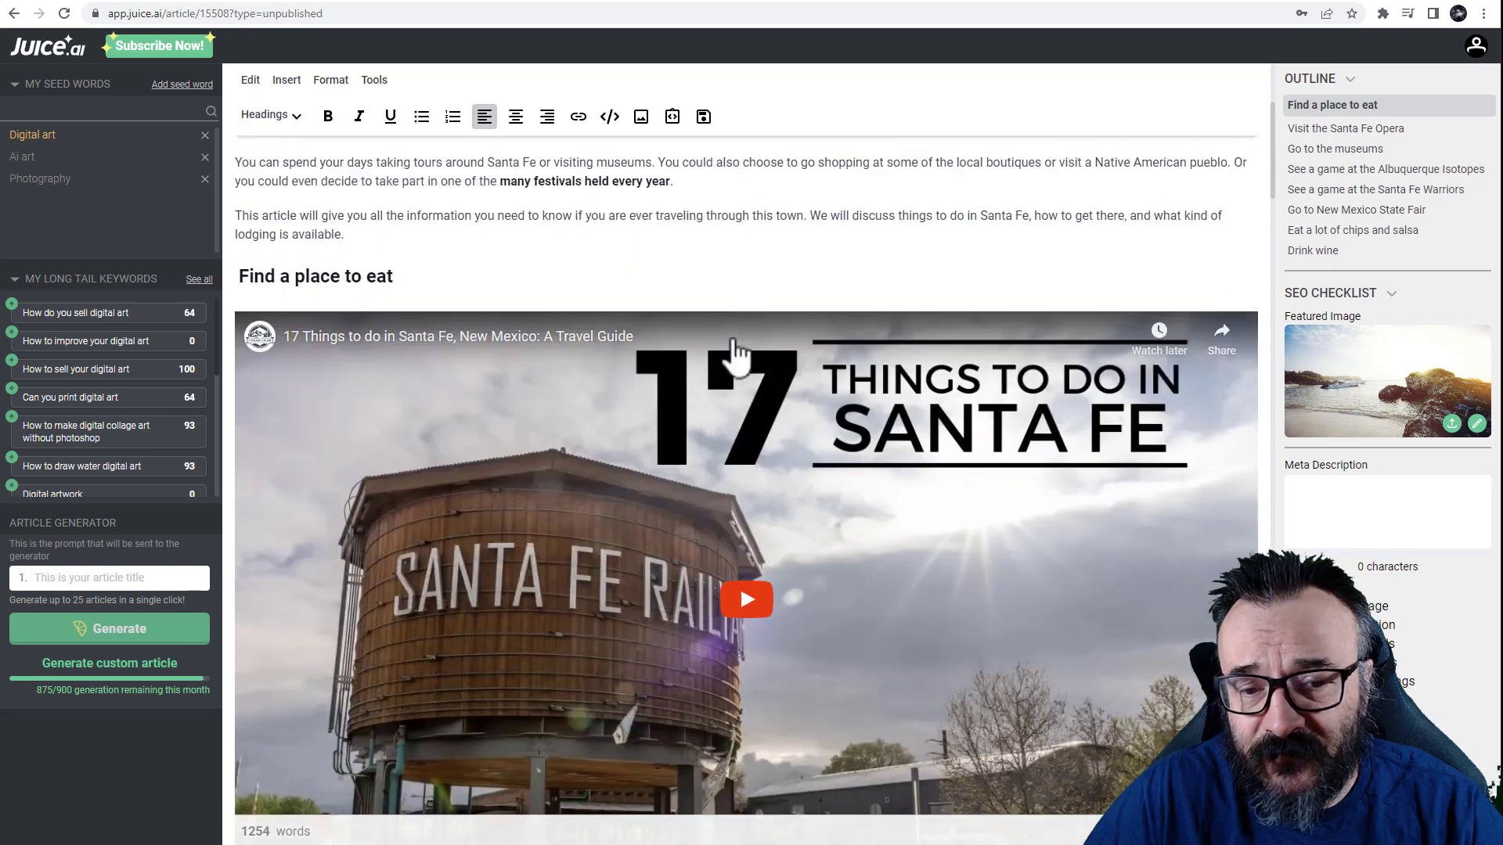
{"action": "scroll", "coordinate": [770, 297], "scroll_direction": "up", "scroll_amount": 4}
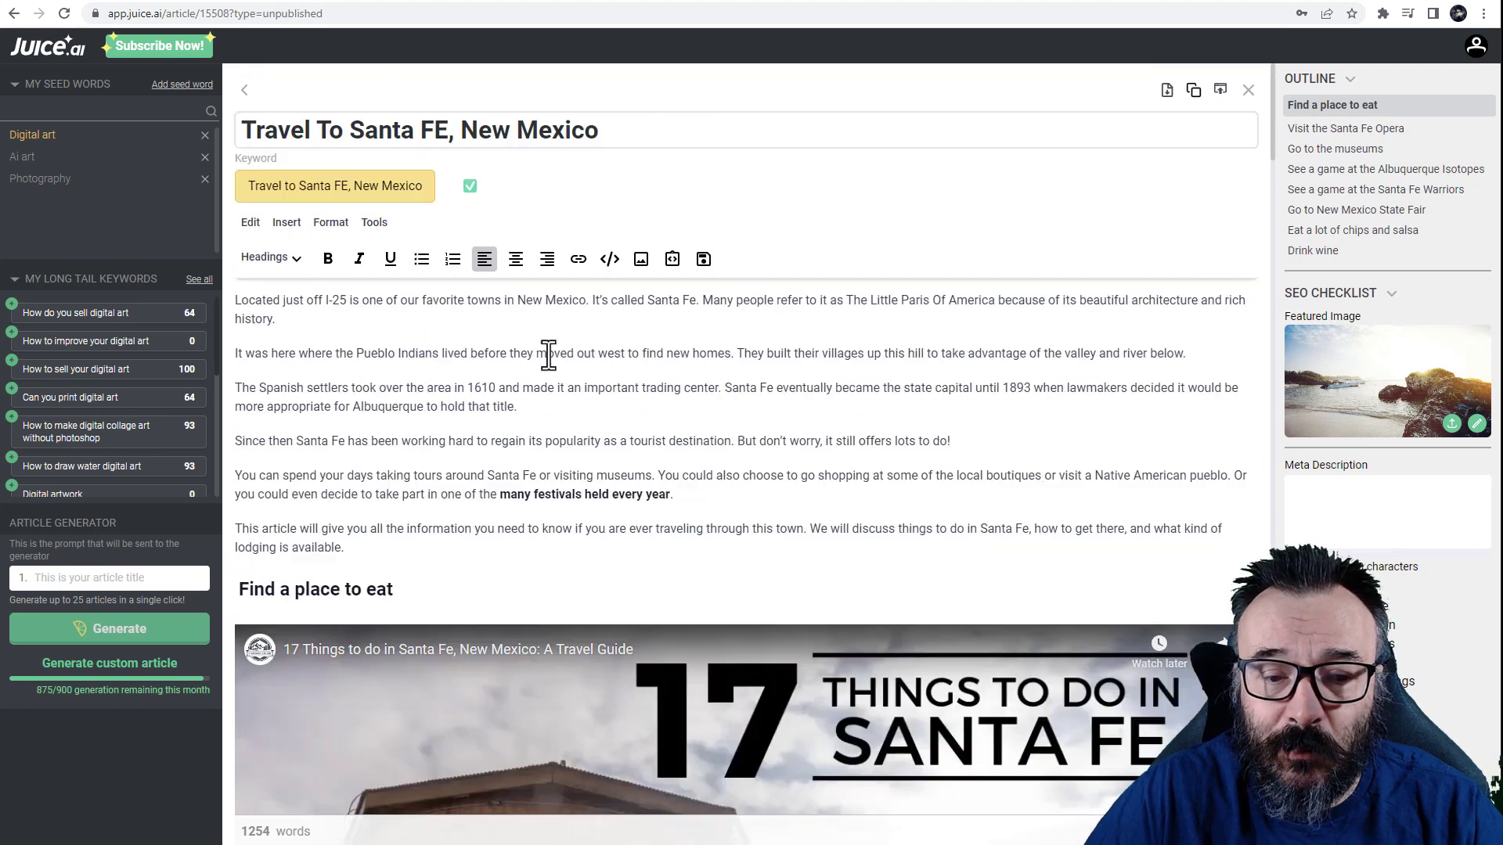
{"action": "left_click_drag", "start_coordinate": [429, 545], "coordinate": [226, 294]}
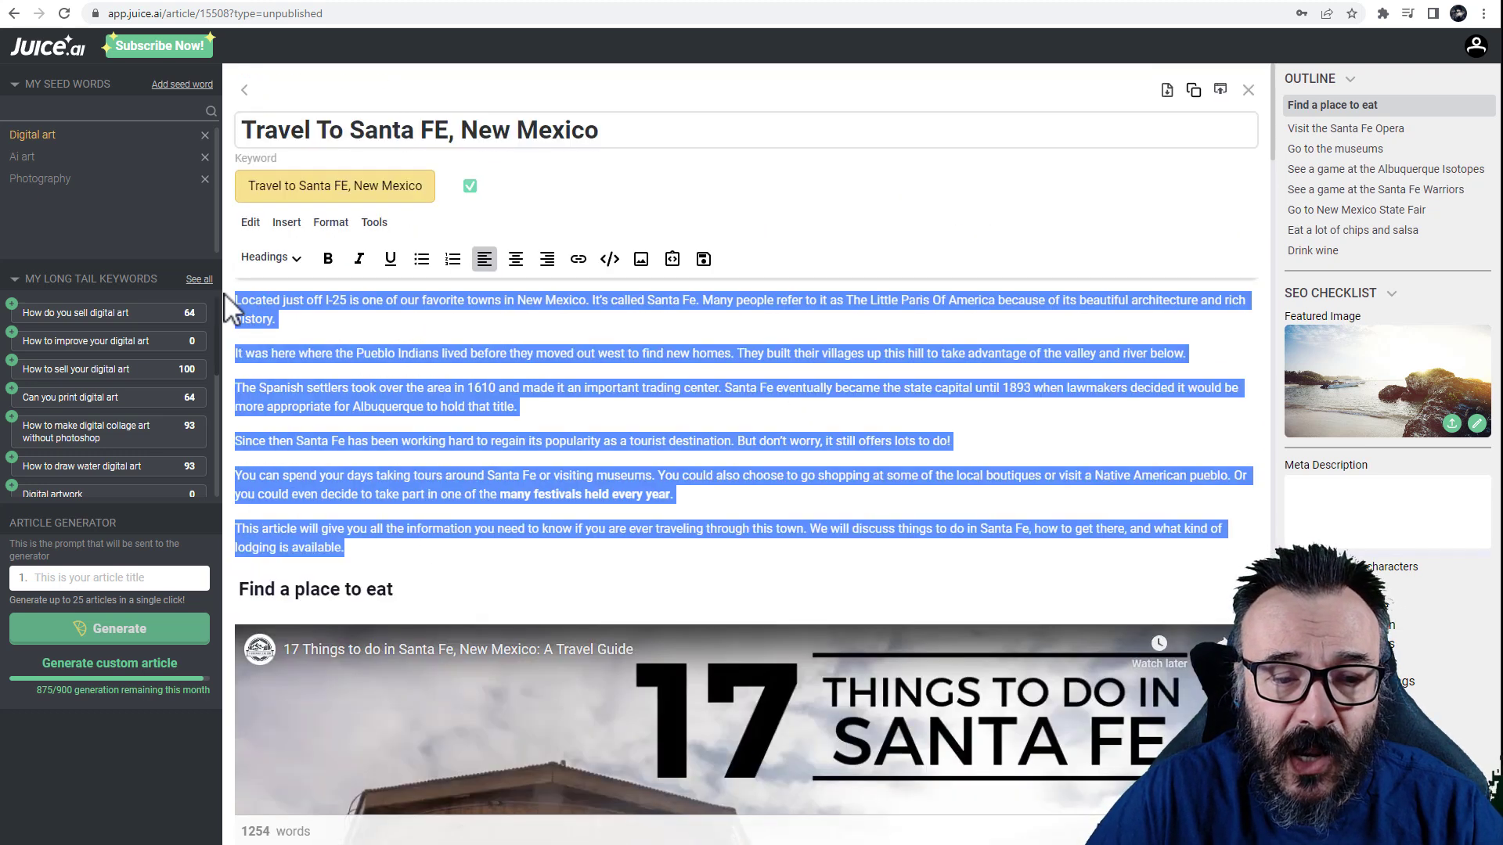
{"action": "left_click", "coordinate": [598, 376]}
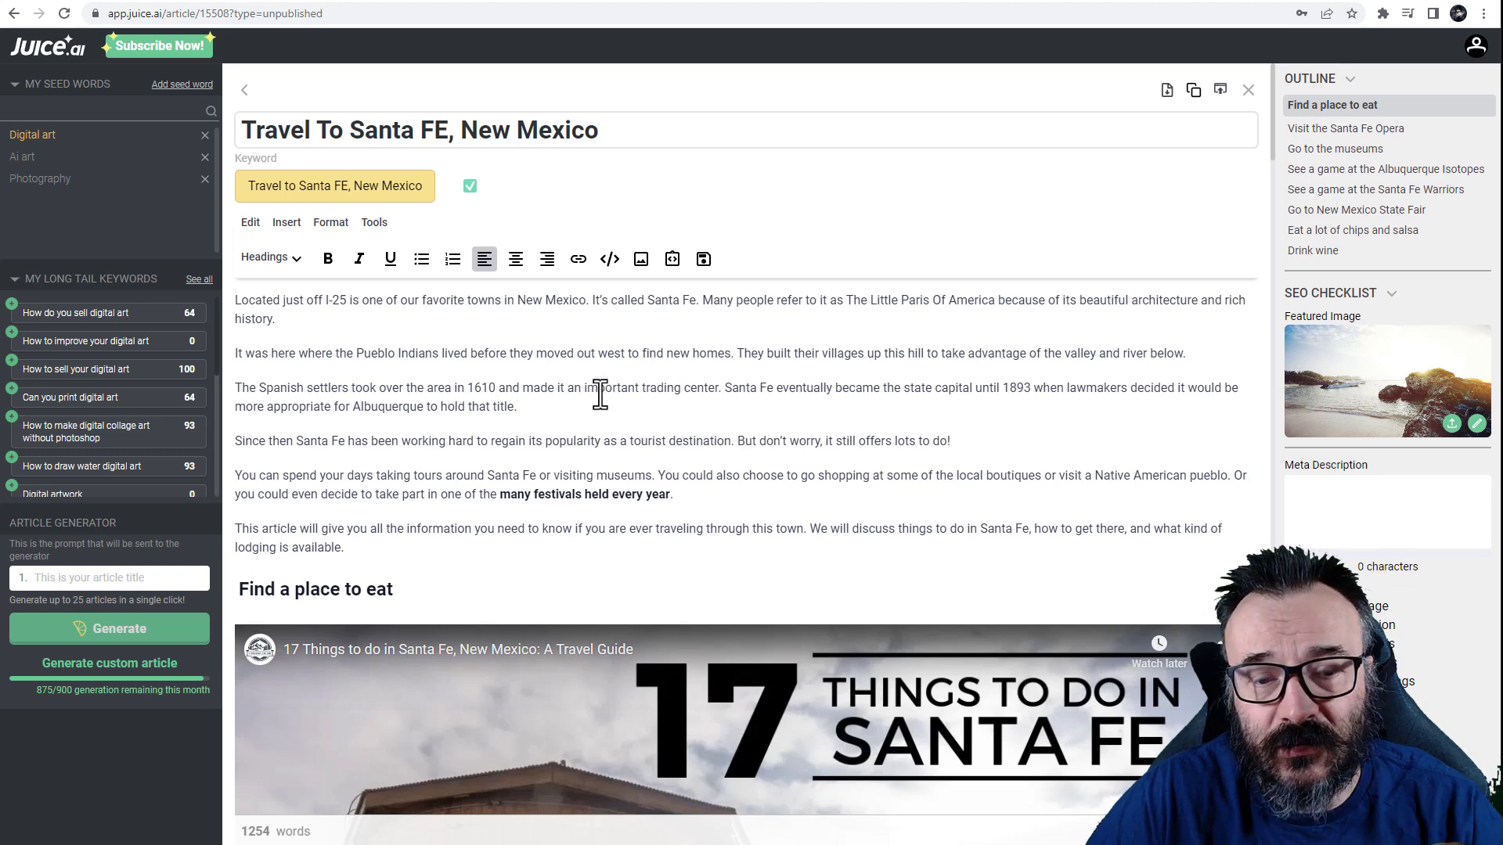
{"action": "scroll", "coordinate": [600, 394], "scroll_direction": "down", "scroll_amount": 12}
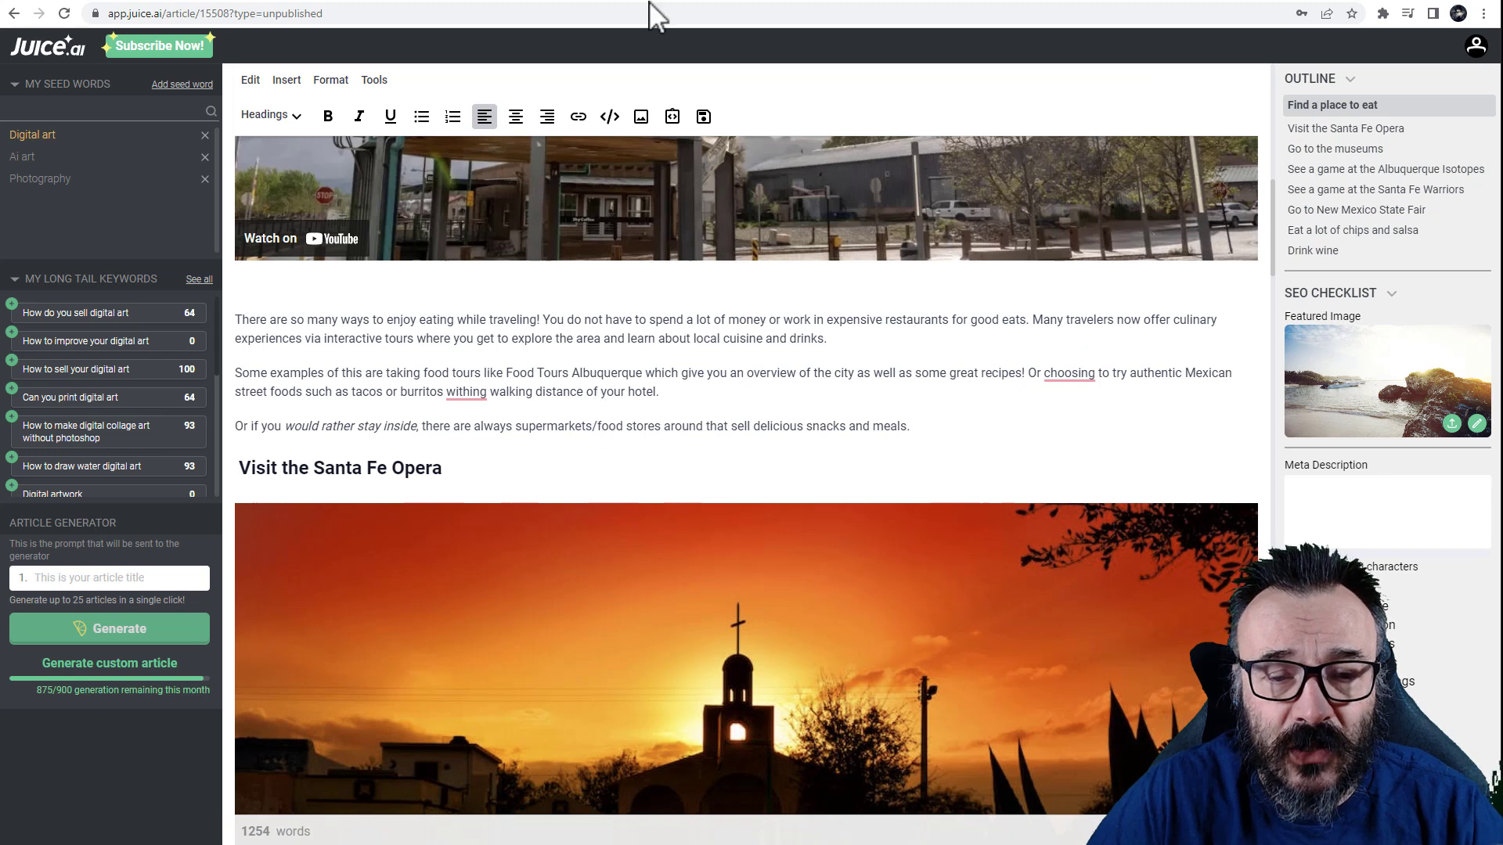
{"action": "left_click", "coordinate": [752, 3]}
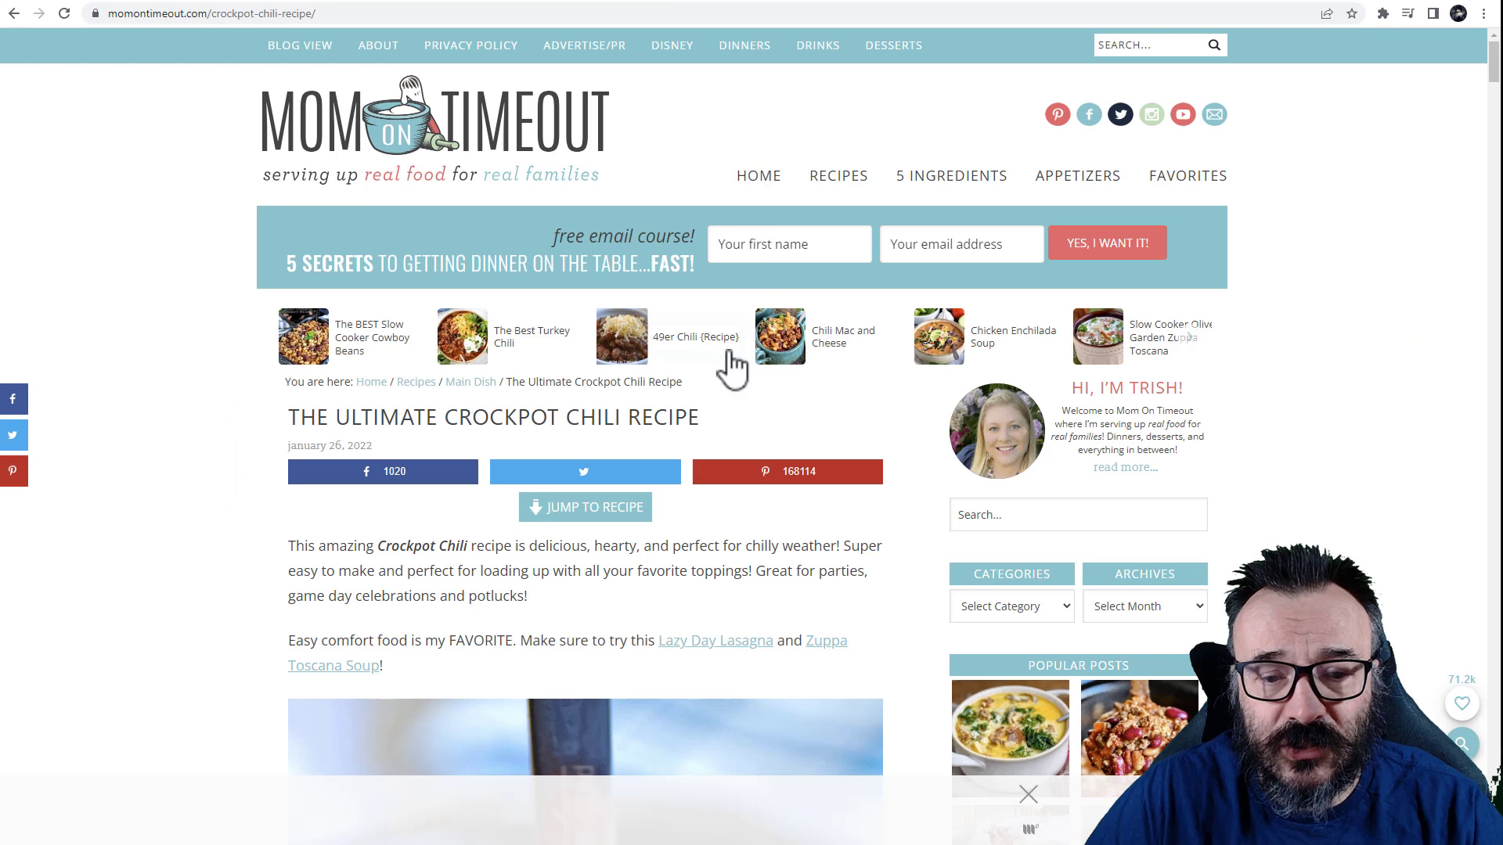
{"action": "scroll", "coordinate": [720, 356], "scroll_direction": "down", "scroll_amount": 2}
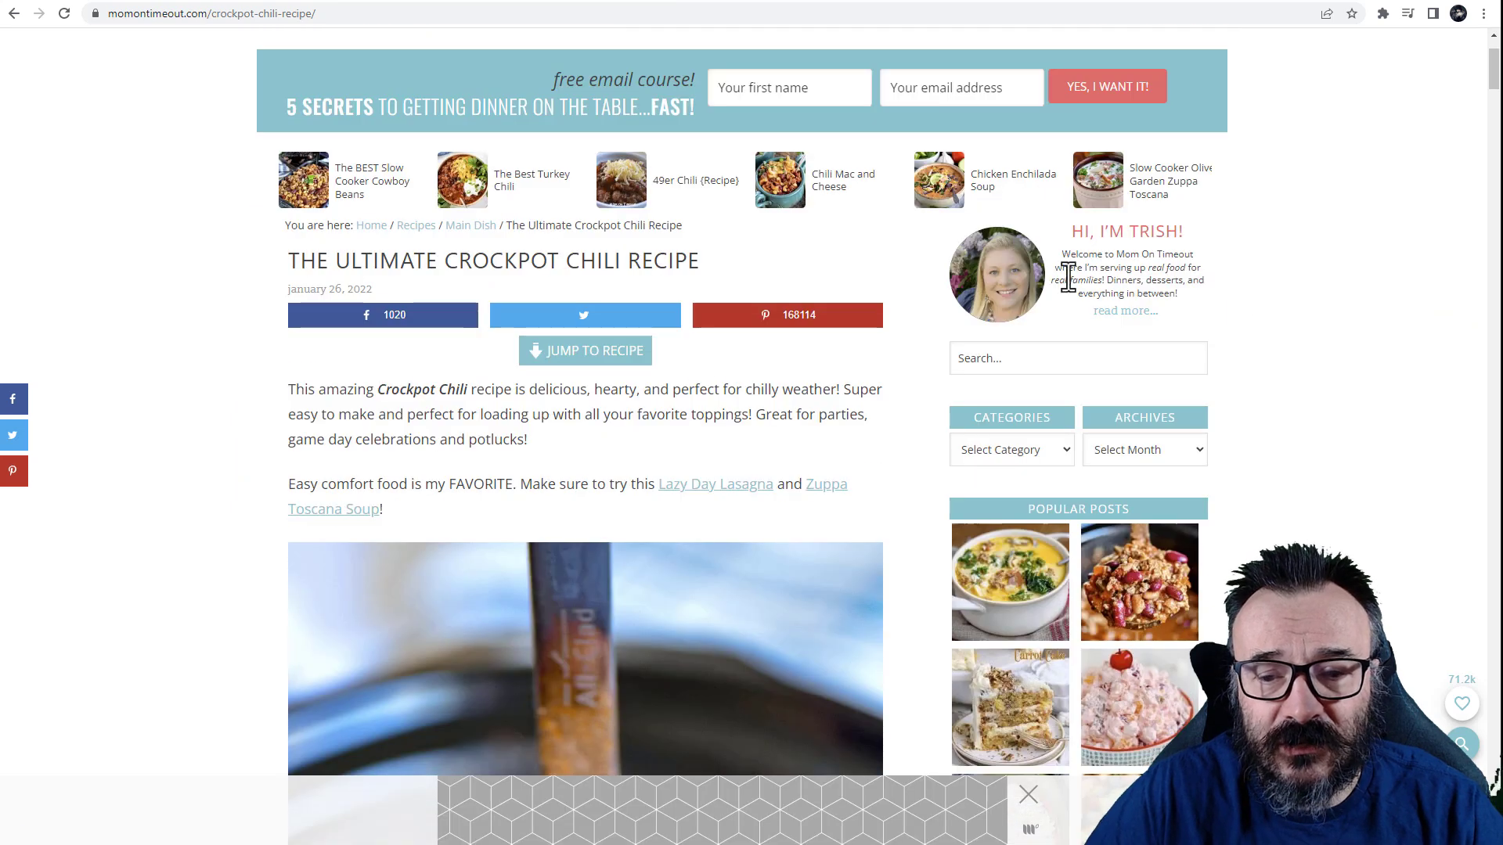
{"action": "scroll", "coordinate": [782, 345], "scroll_direction": "down", "scroll_amount": 3}
{"action": "scroll", "coordinate": [306, 295], "scroll_direction": "down", "scroll_amount": 7}
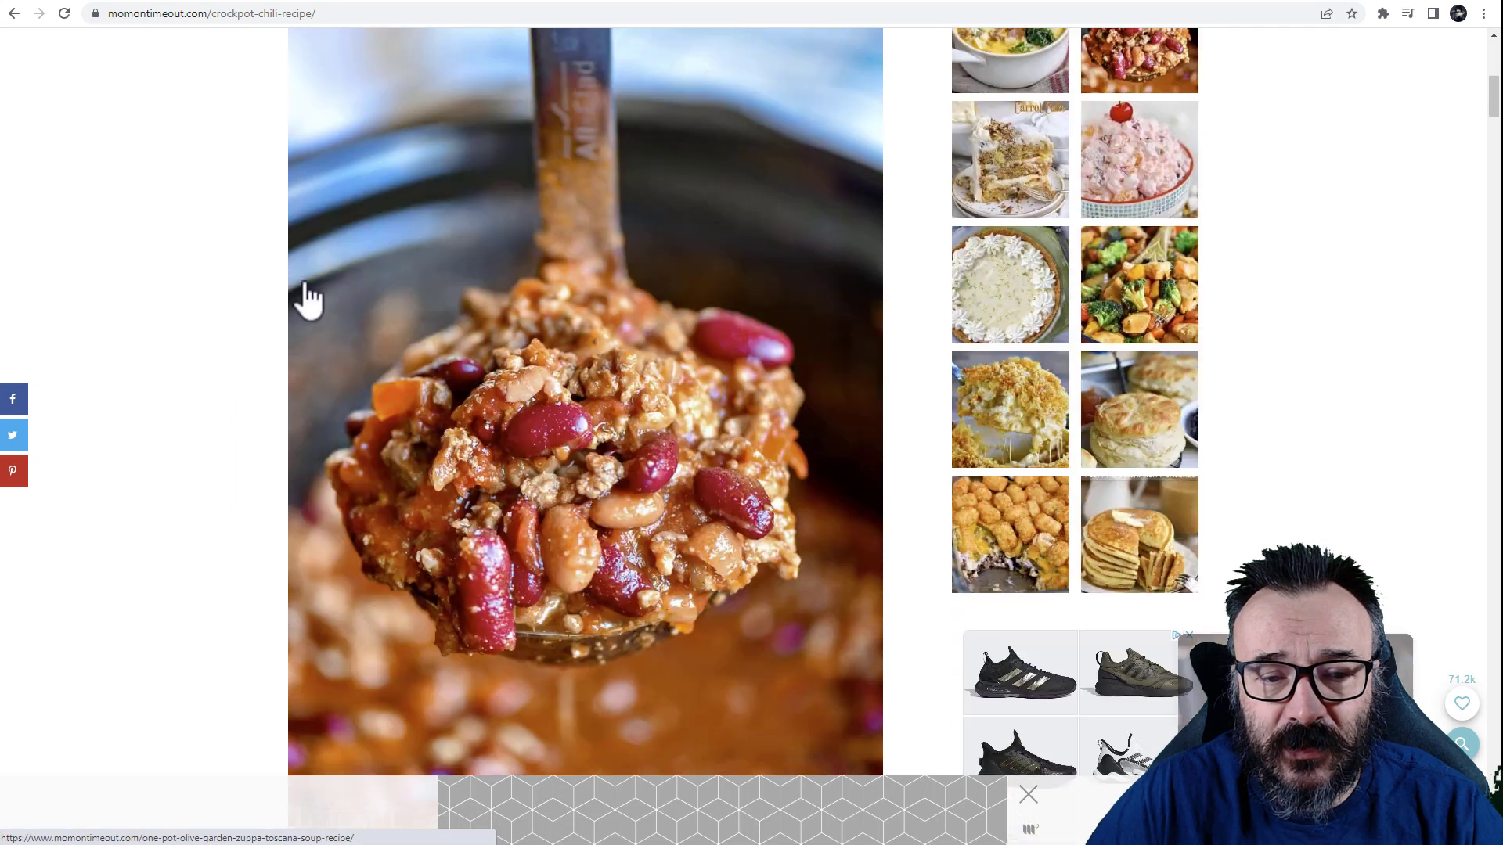
{"action": "scroll", "coordinate": [314, 363], "scroll_direction": "down", "scroll_amount": 20}
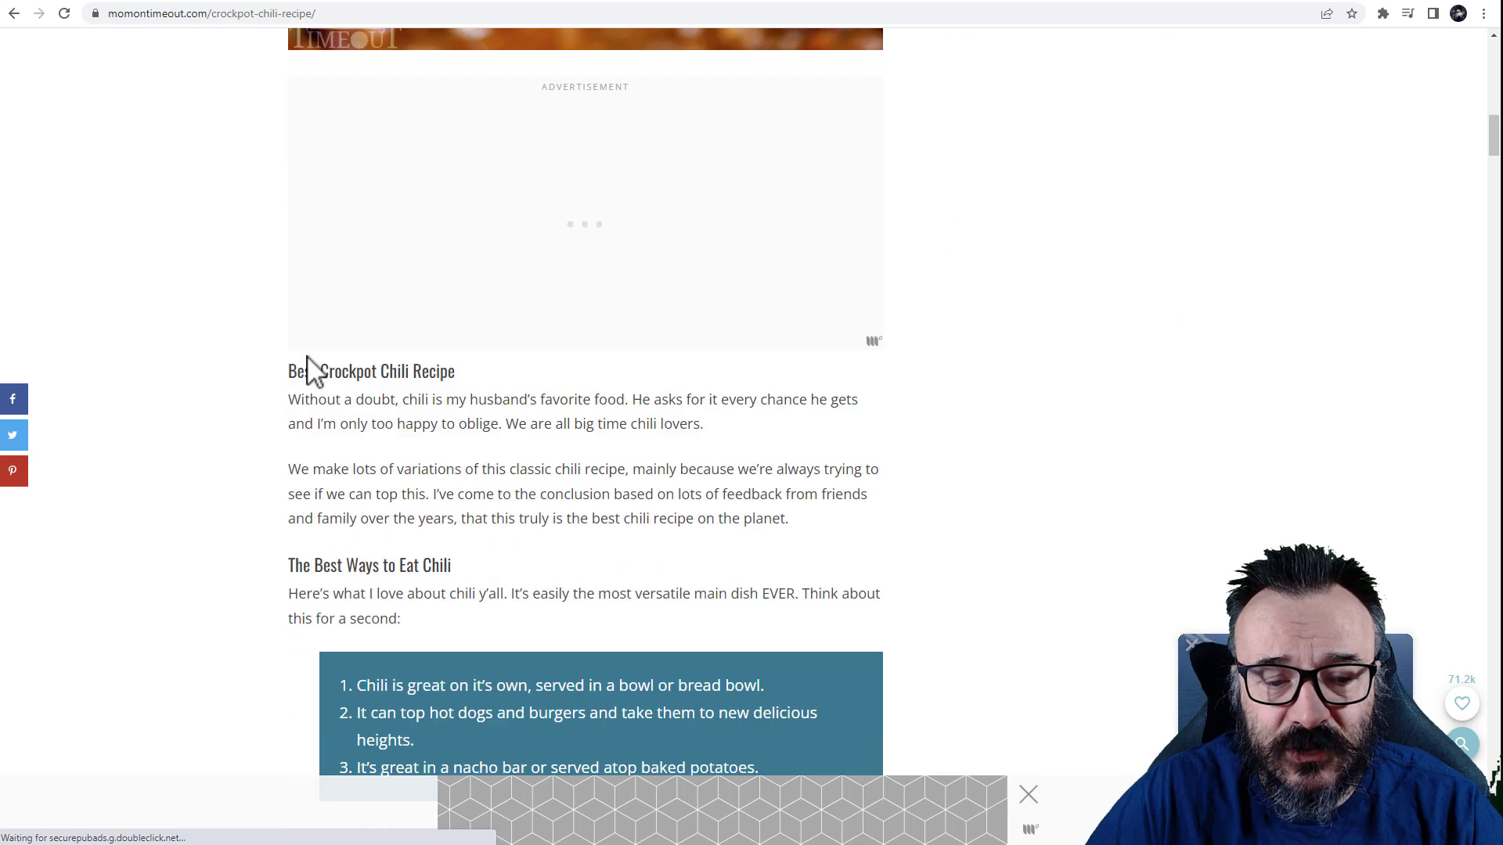
{"action": "scroll", "coordinate": [284, 374], "scroll_direction": "down", "scroll_amount": 10}
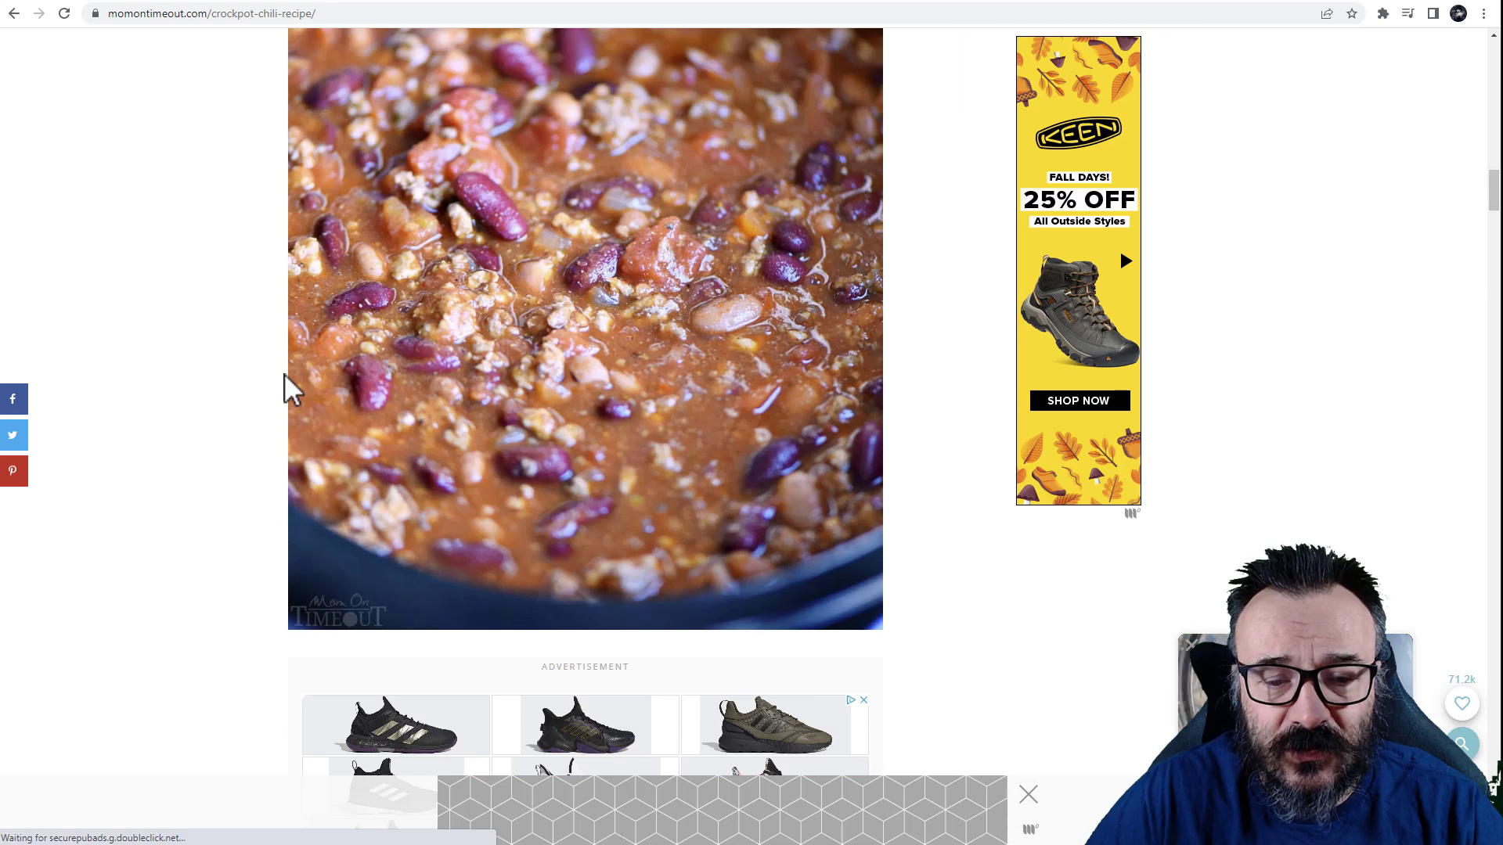
{"action": "scroll", "coordinate": [291, 387], "scroll_direction": "down", "scroll_amount": 5}
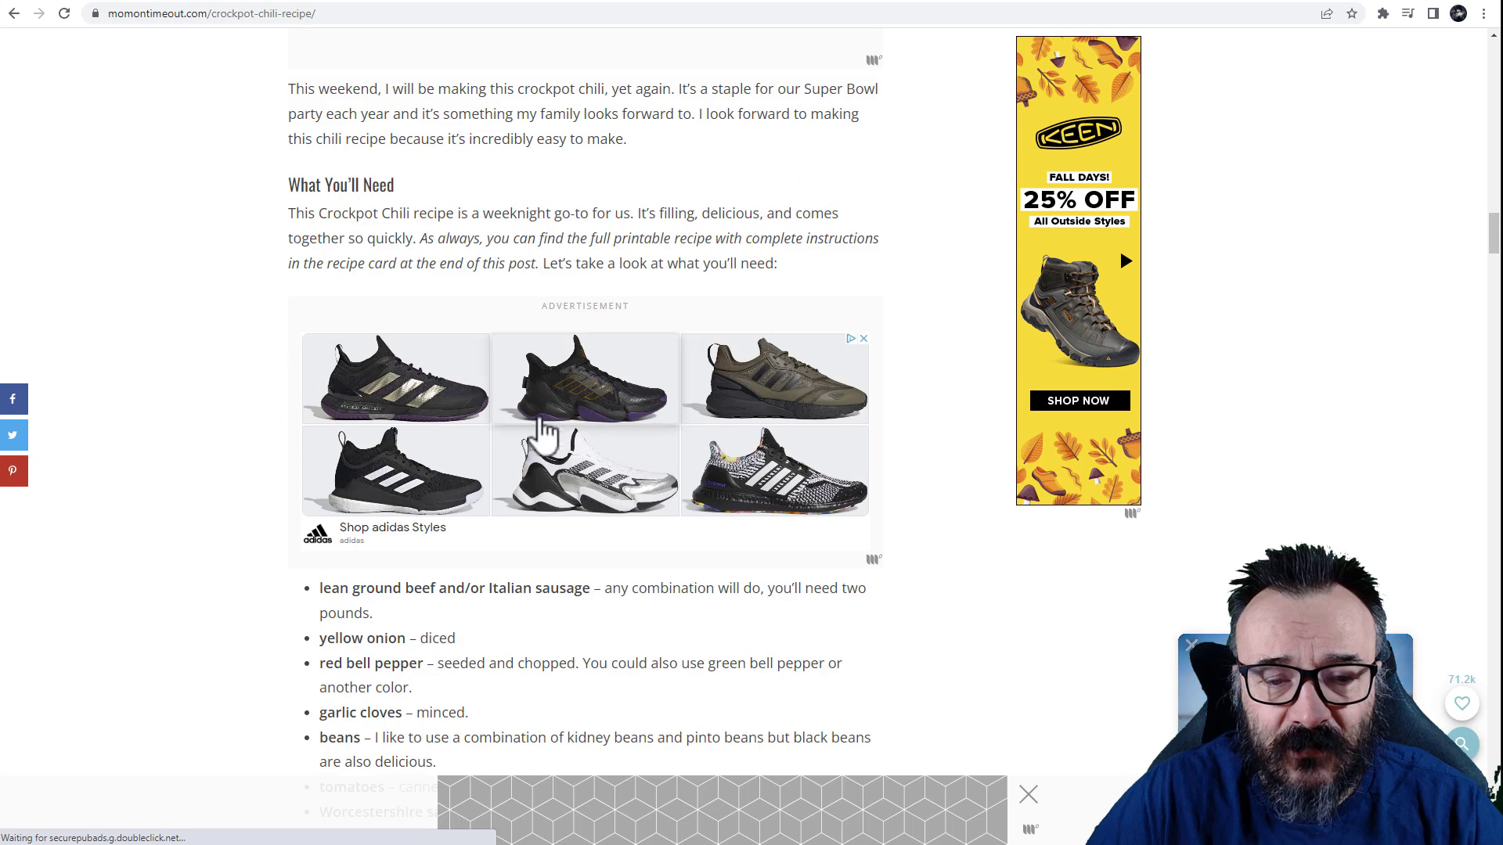
{"action": "scroll", "coordinate": [306, 410], "scroll_direction": "down", "scroll_amount": 19}
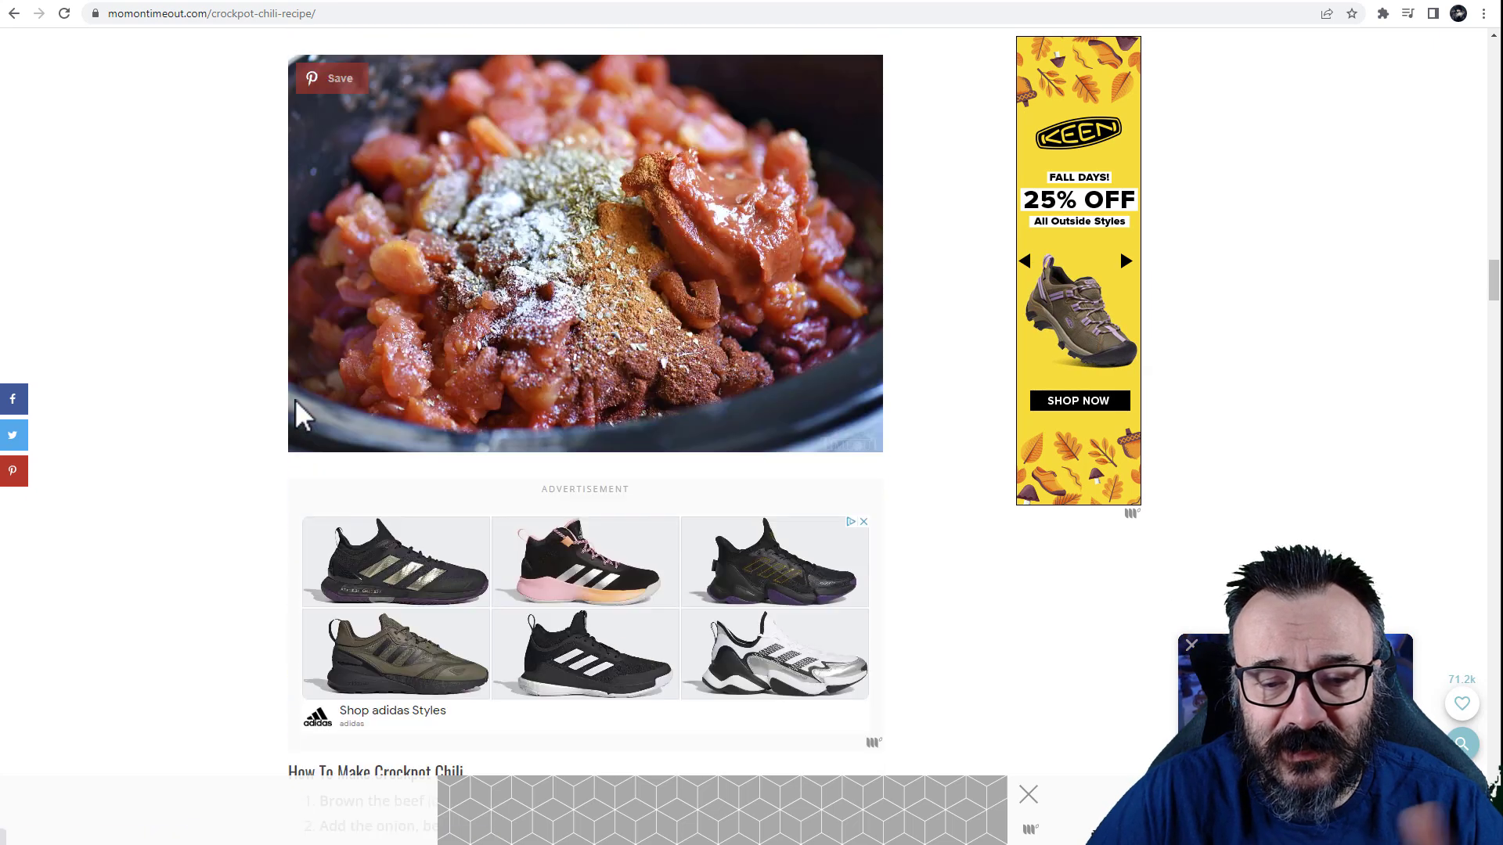
{"action": "scroll", "coordinate": [305, 419], "scroll_direction": "down", "scroll_amount": 20}
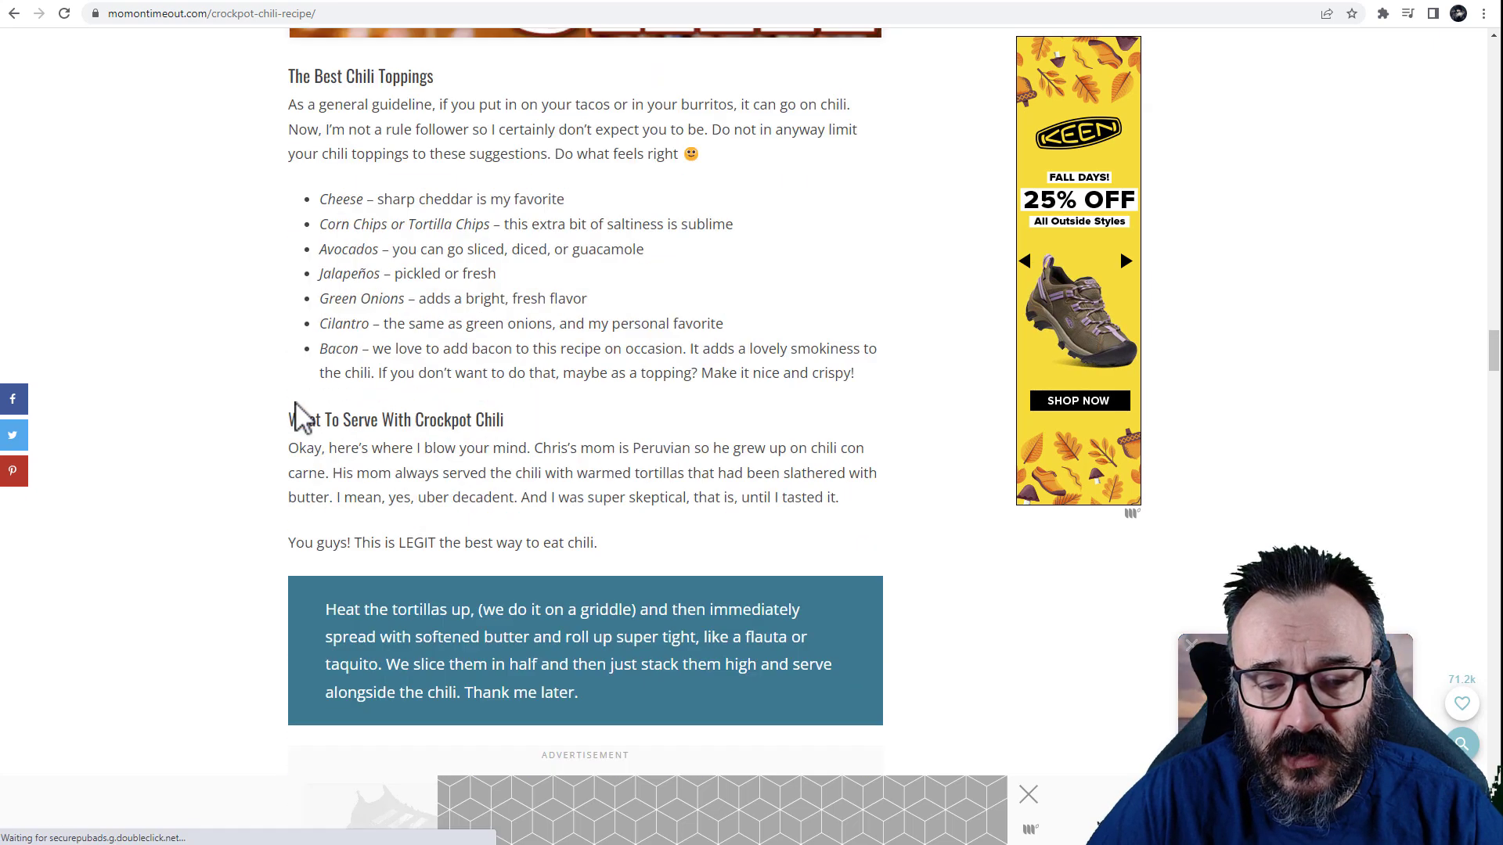
{"action": "scroll", "coordinate": [304, 419], "scroll_direction": "down", "scroll_amount": 20}
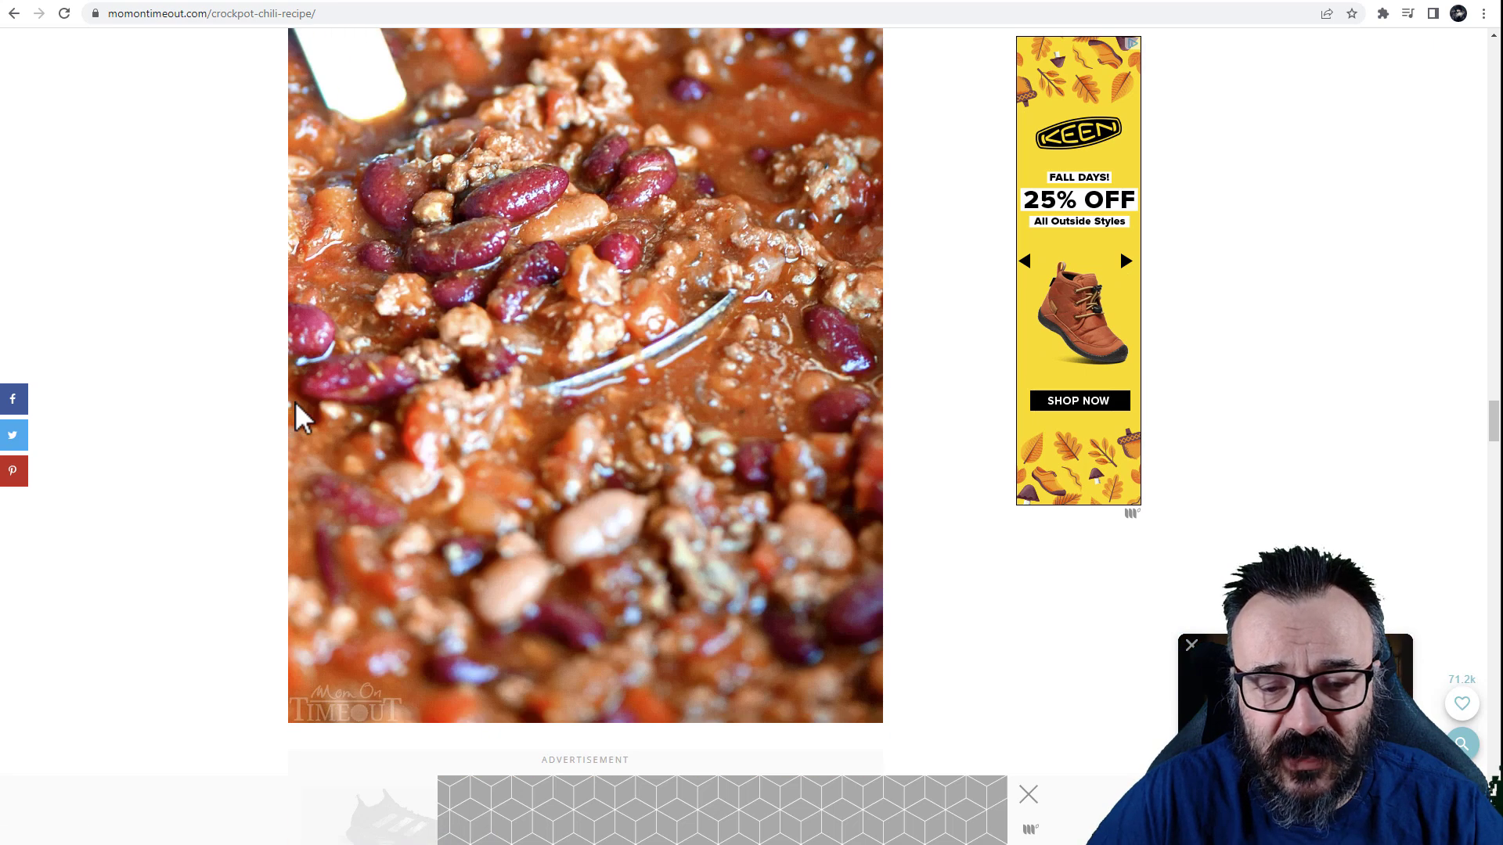
{"action": "scroll", "coordinate": [304, 418], "scroll_direction": "down", "scroll_amount": 2}
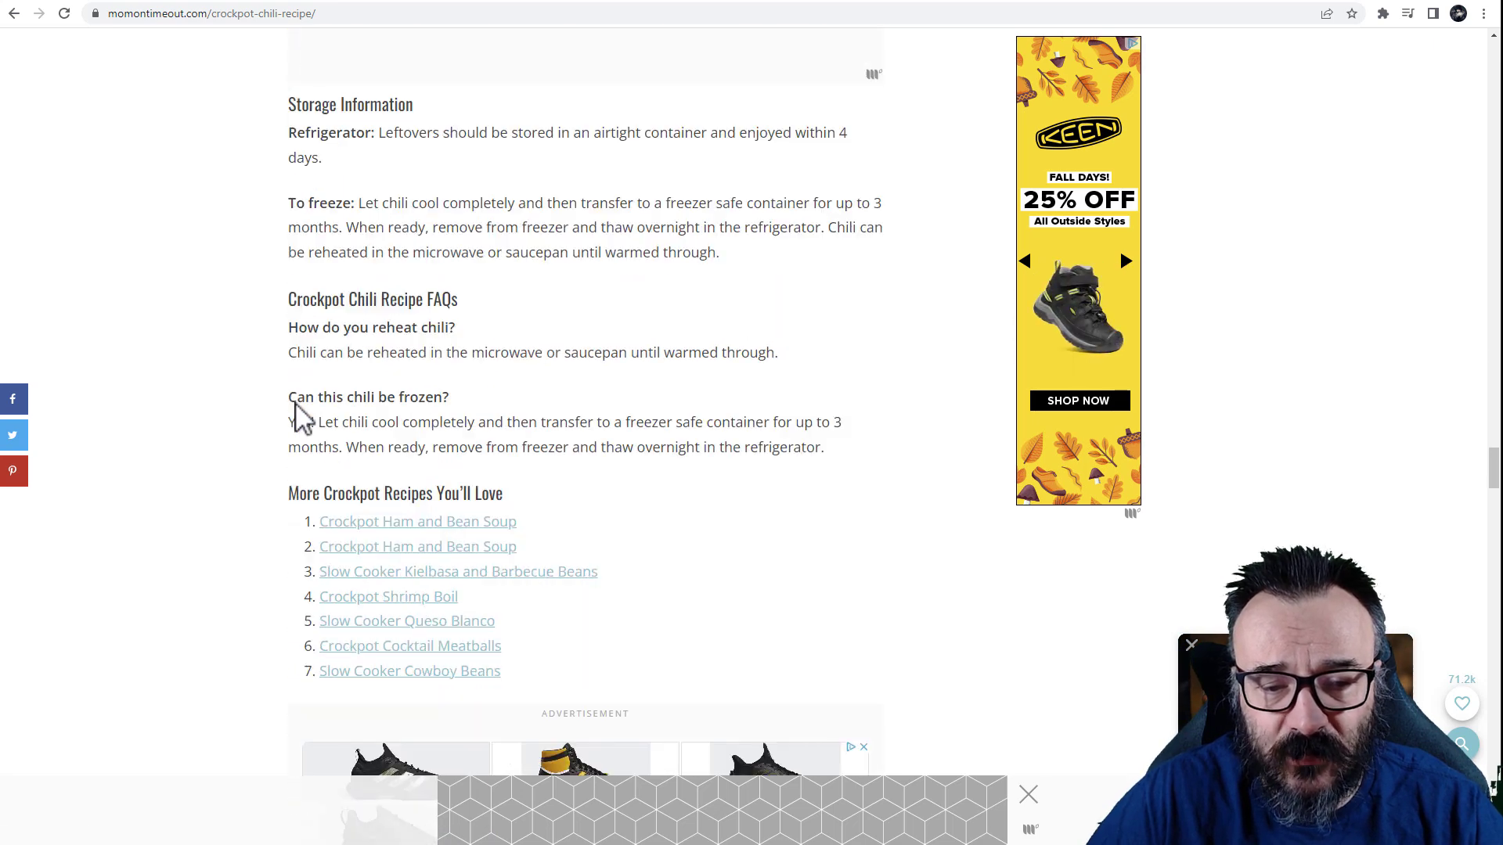
{"action": "scroll", "coordinate": [304, 418], "scroll_direction": "down", "scroll_amount": 6}
{"action": "scroll", "coordinate": [313, 407], "scroll_direction": "down", "scroll_amount": 2}
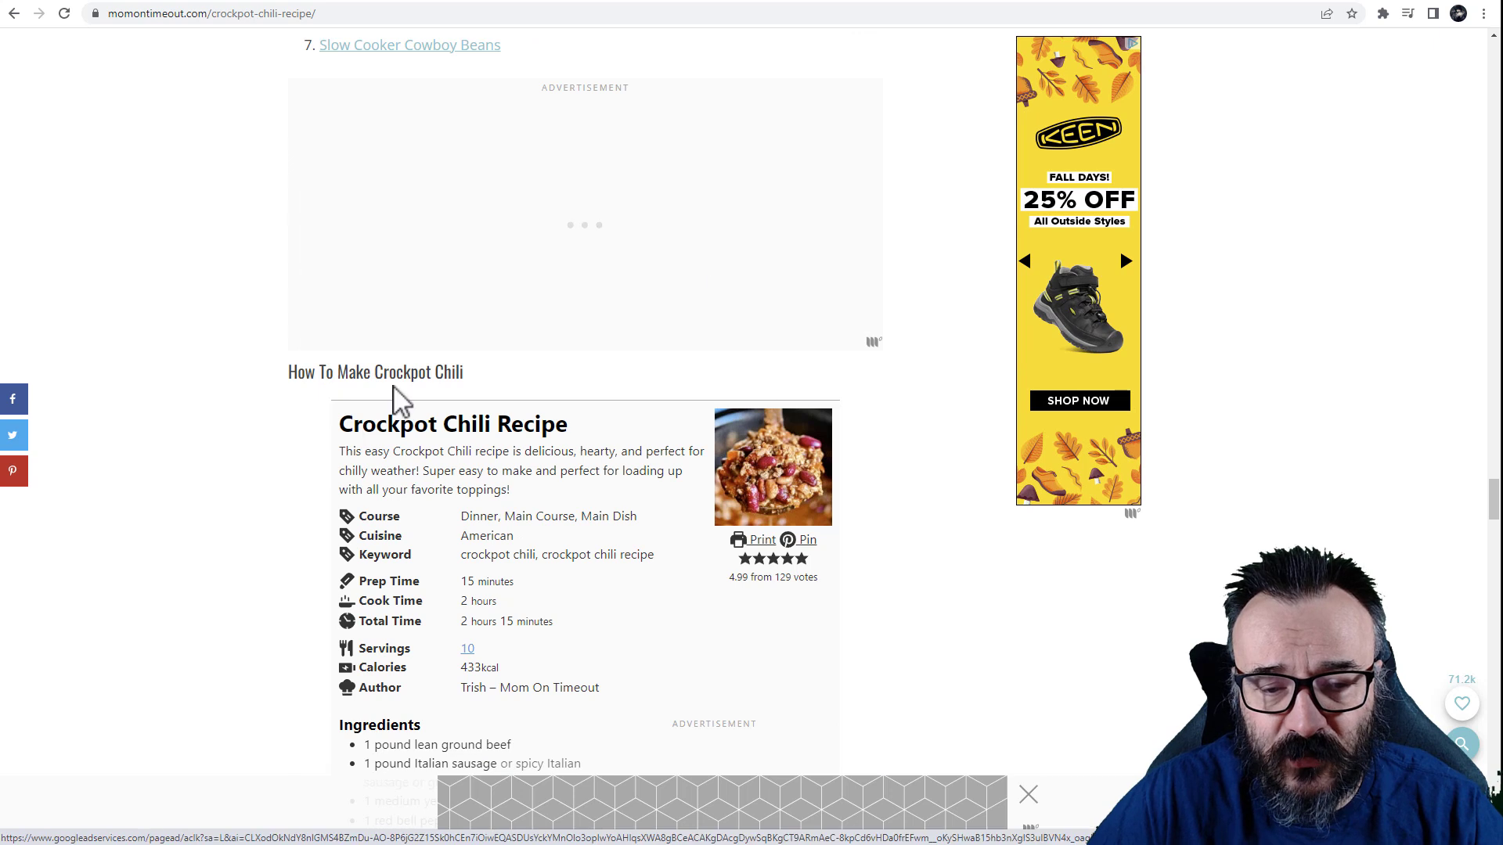
{"action": "scroll", "coordinate": [258, 395], "scroll_direction": "down", "scroll_amount": 5}
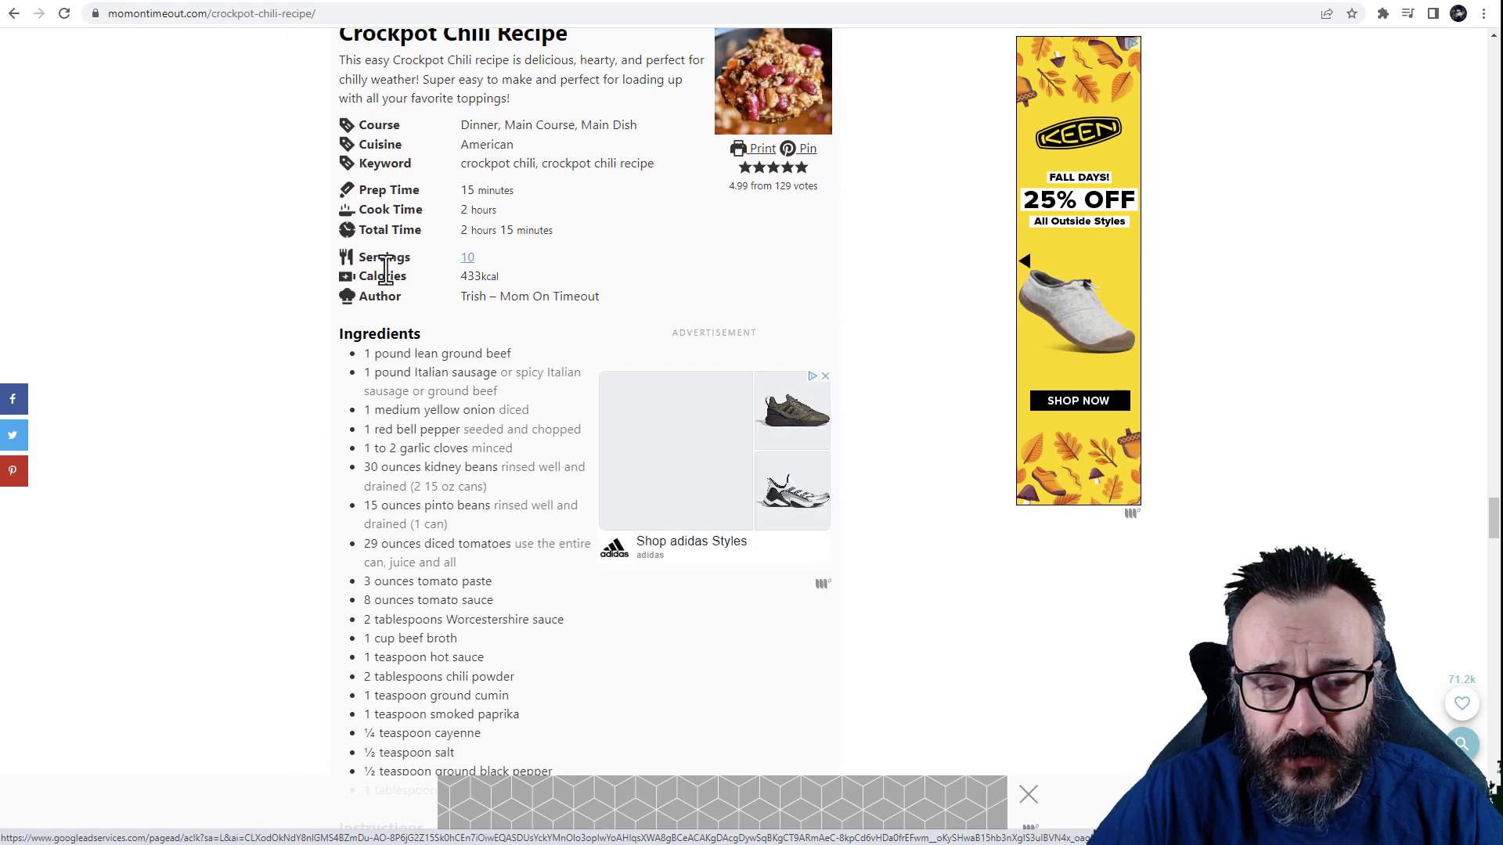
{"action": "scroll", "coordinate": [302, 212], "scroll_direction": "up", "scroll_amount": 3}
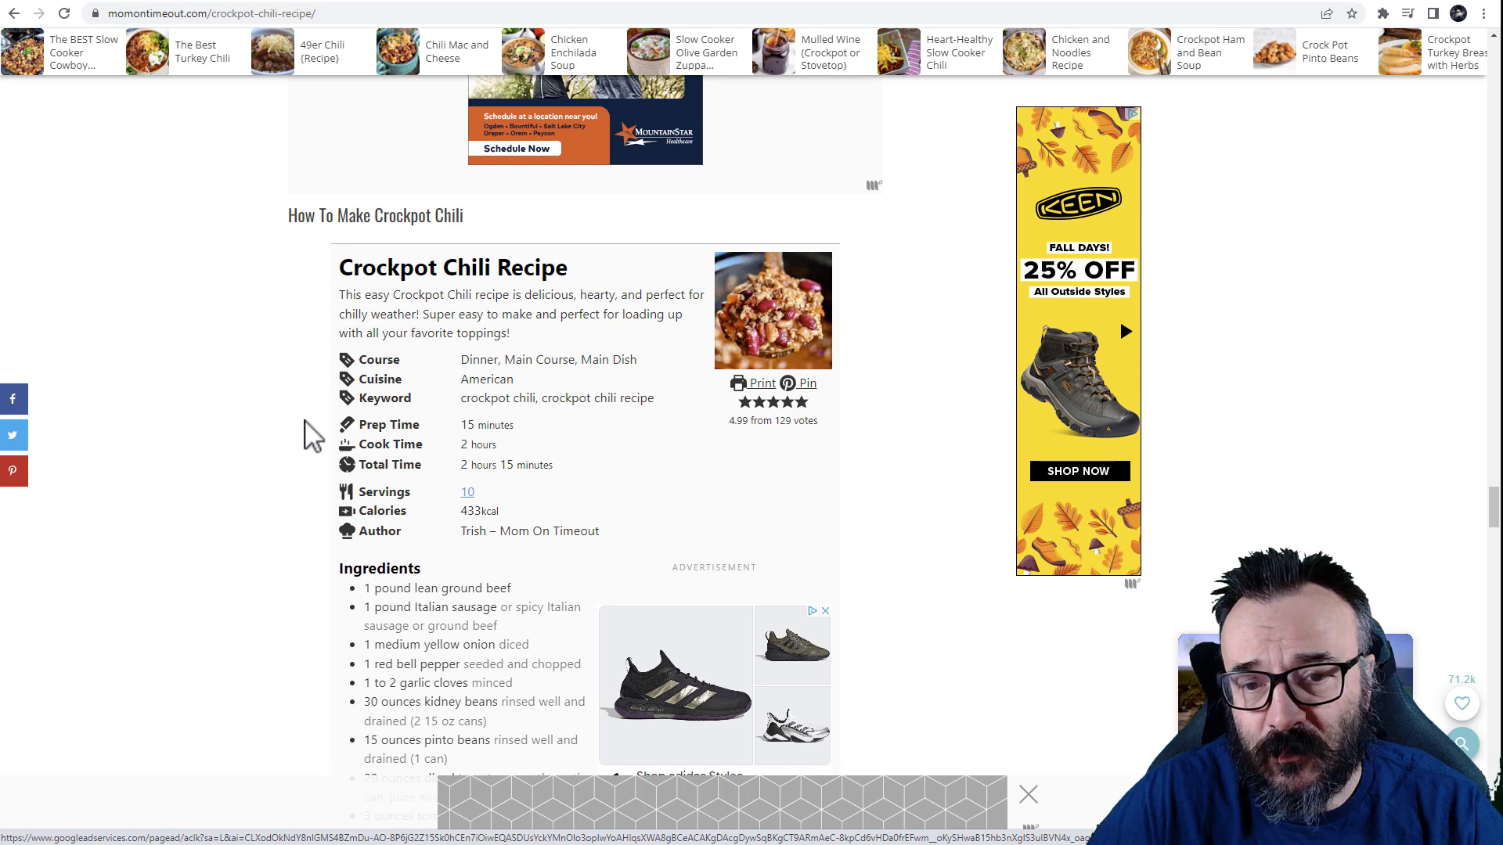
{"action": "scroll", "coordinate": [288, 396], "scroll_direction": "down", "scroll_amount": 8}
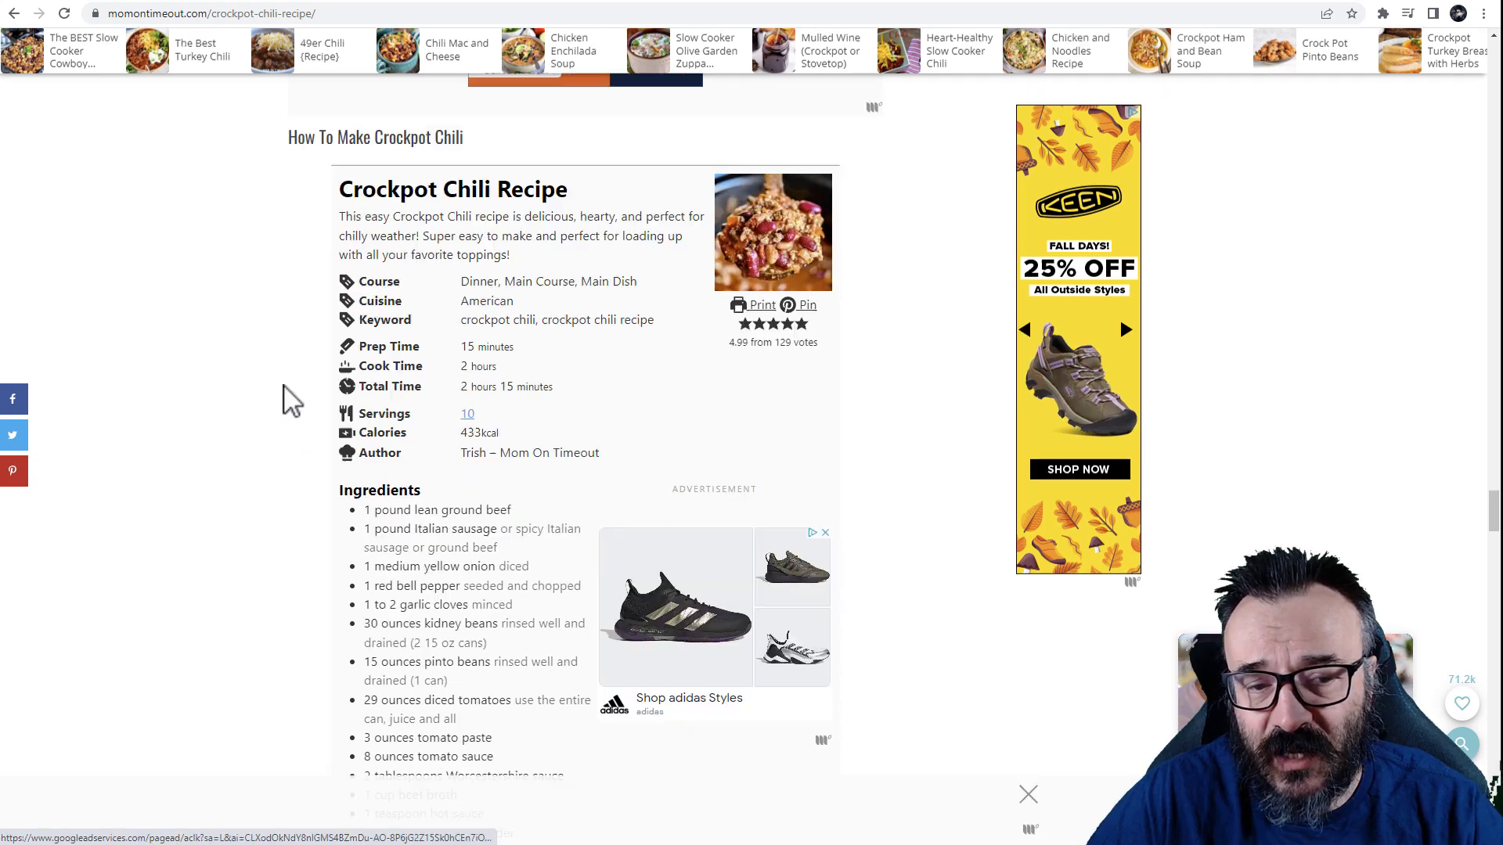
{"action": "scroll", "coordinate": [285, 392], "scroll_direction": "down", "scroll_amount": 15}
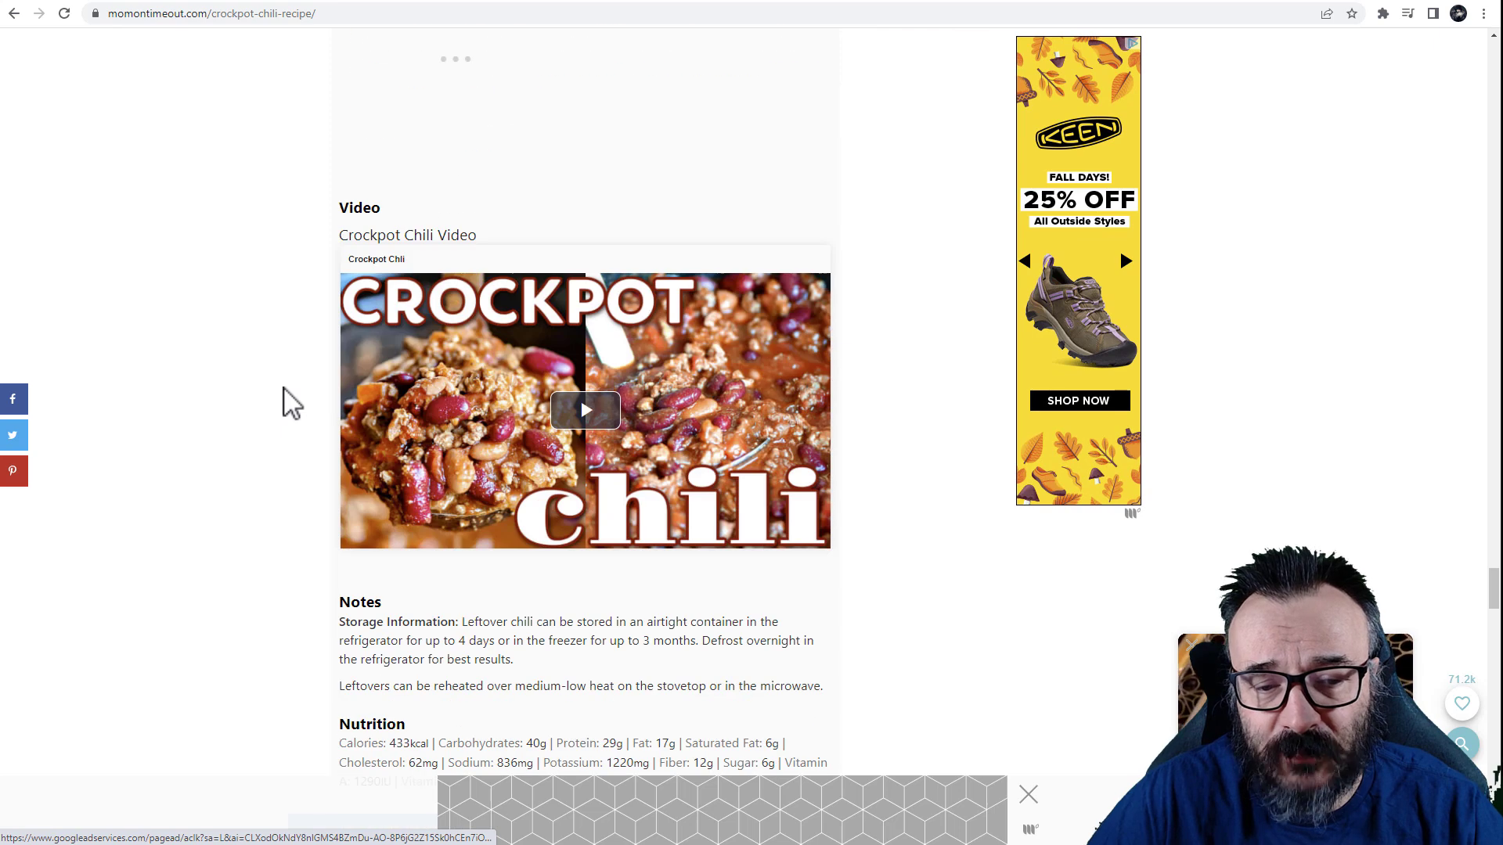
{"action": "scroll", "coordinate": [291, 403], "scroll_direction": "down", "scroll_amount": 12}
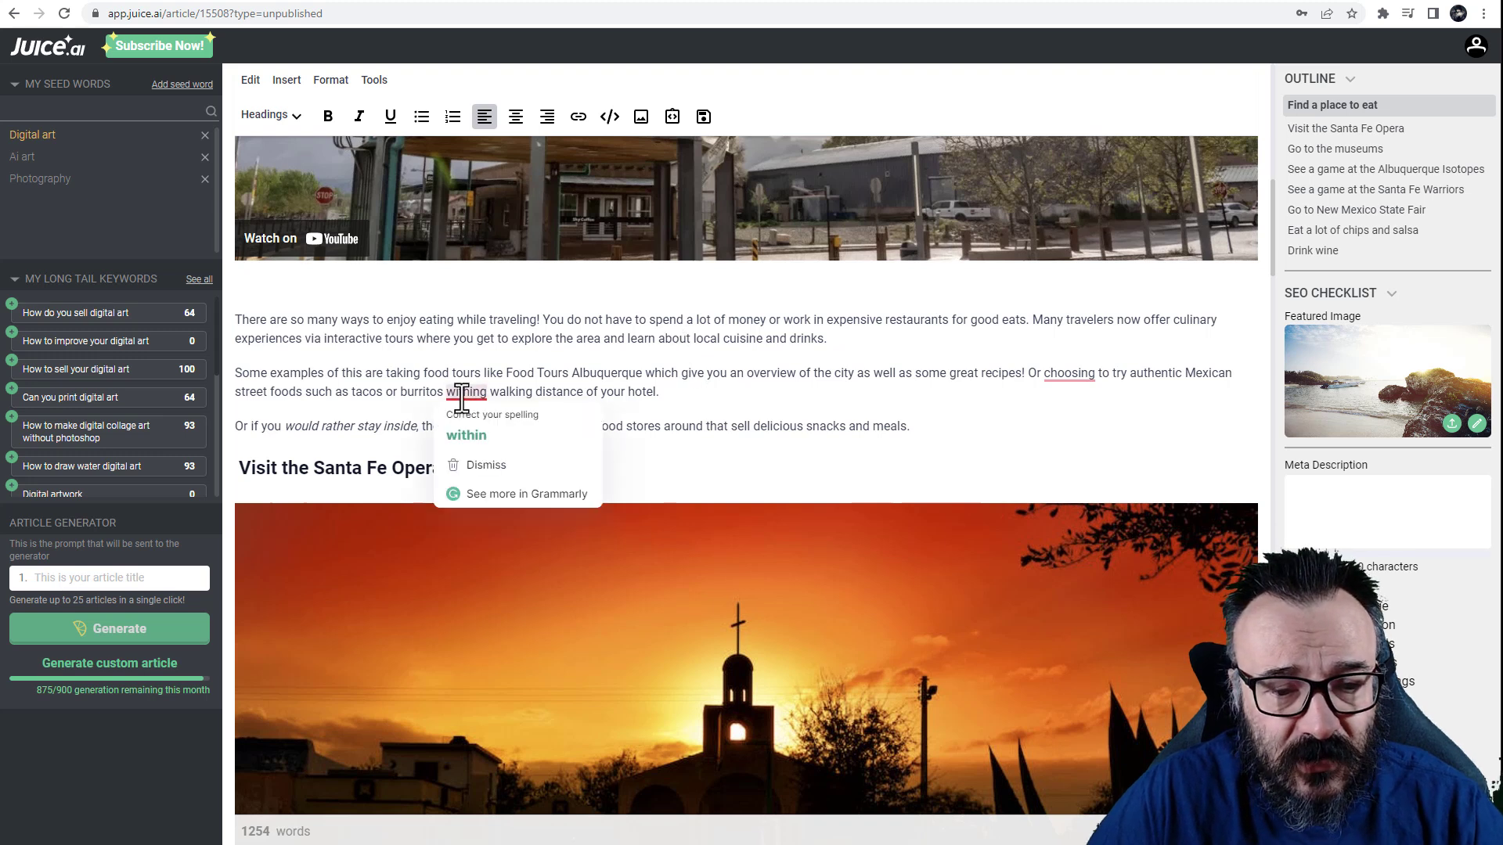
Correct 'withing' to 'within' and 'choosing' to 'choose' in the Santa Fe article
{"action": "left_click", "coordinate": [465, 419]}
{"action": "mouse_move", "coordinate": [1069, 374]}
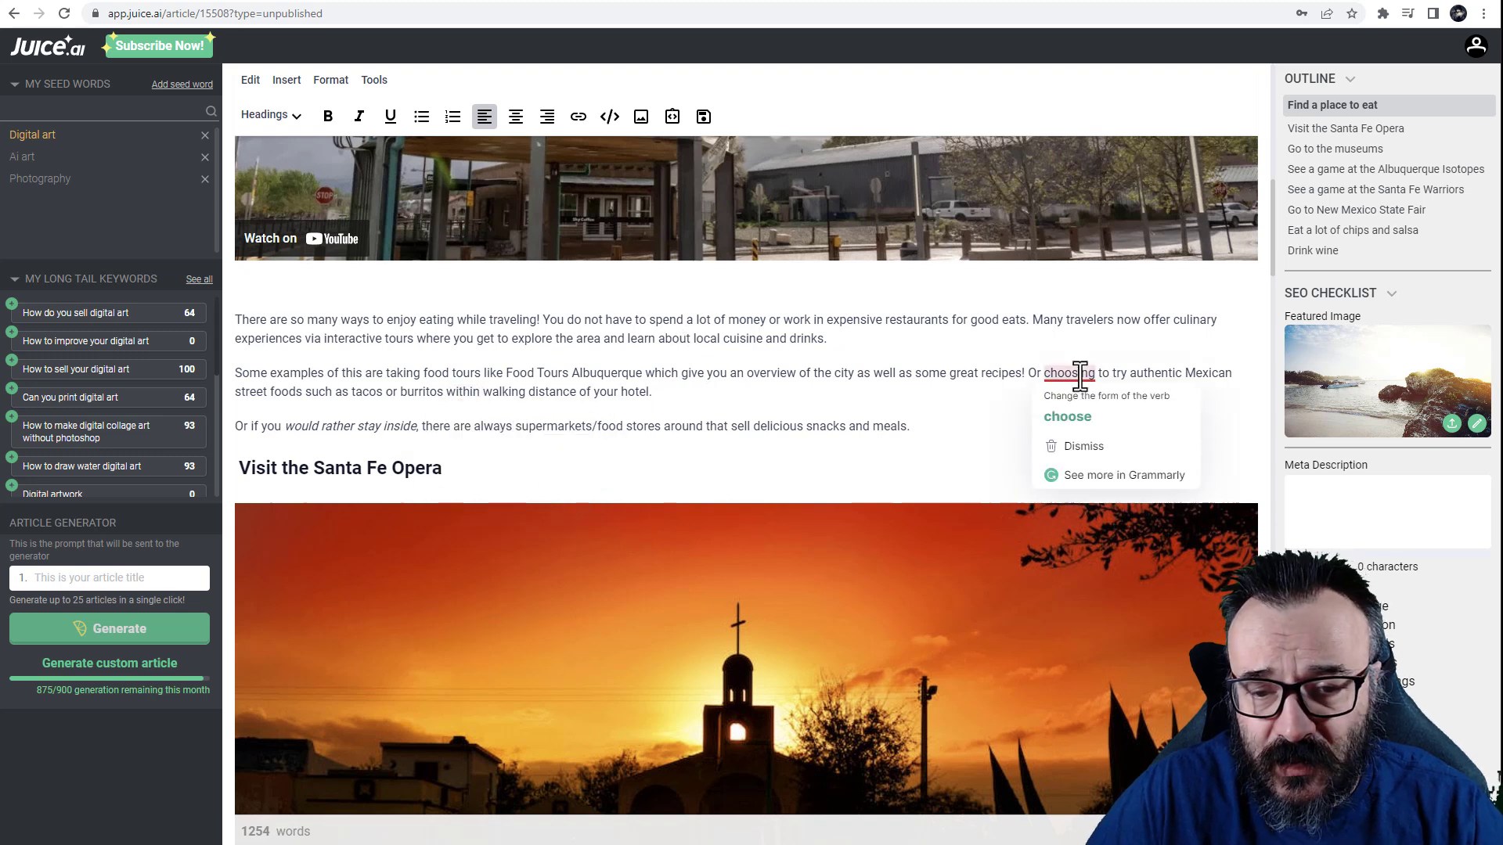
{"action": "left_click", "coordinate": [1074, 421]}
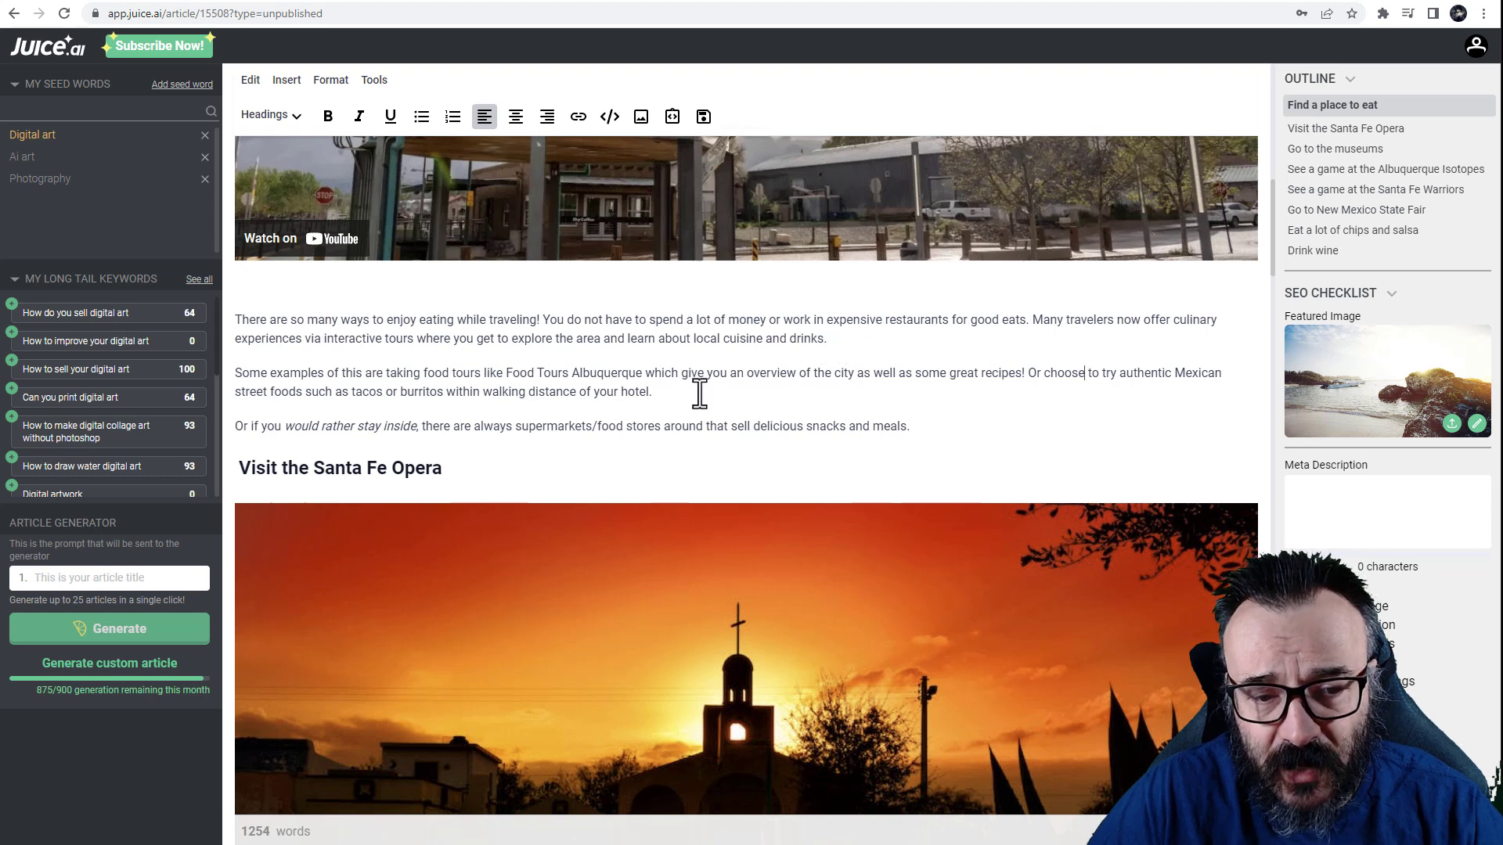
Read through the rest, inspect Grammarly's 'culture' suggestion, and return to the article list
{"action": "scroll", "coordinate": [697, 396], "scroll_direction": "down", "scroll_amount": 2}
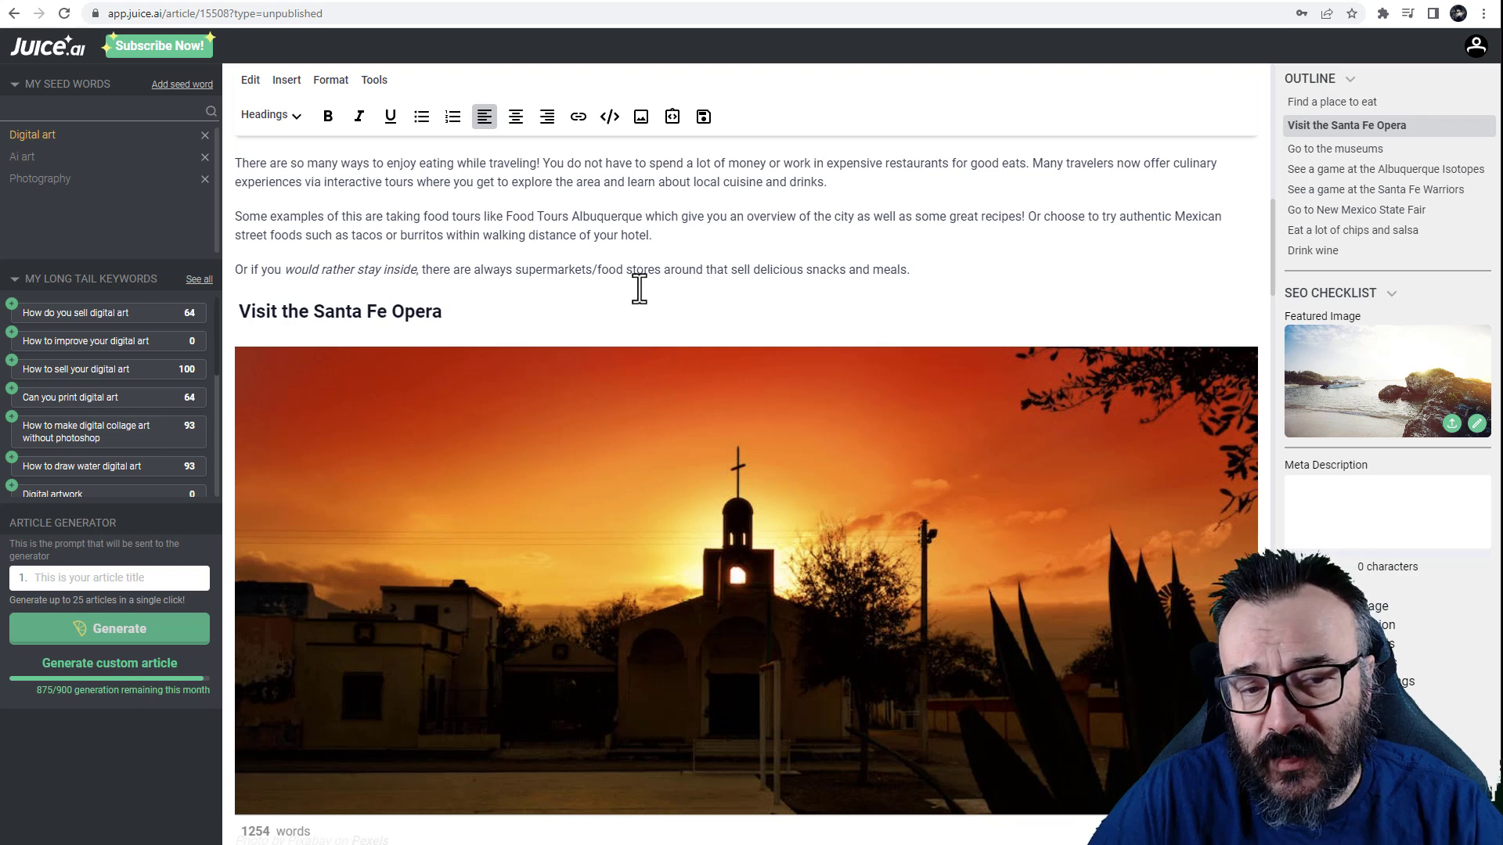
{"action": "scroll", "coordinate": [621, 269], "scroll_direction": "down", "scroll_amount": 4}
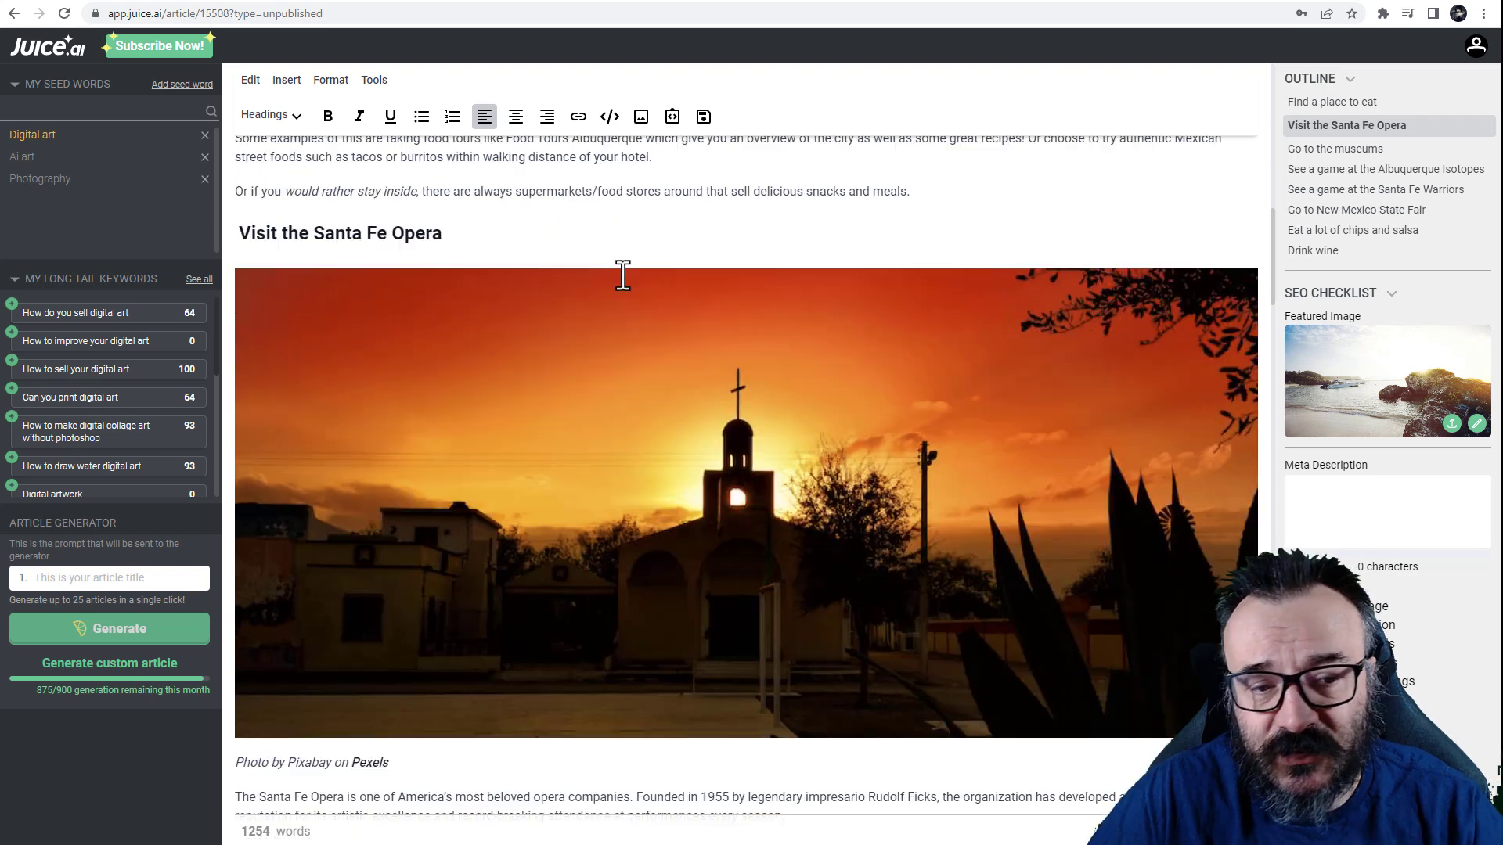
{"action": "scroll", "coordinate": [647, 469], "scroll_direction": "down", "scroll_amount": 6}
{"action": "scroll", "coordinate": [607, 360], "scroll_direction": "down", "scroll_amount": 9}
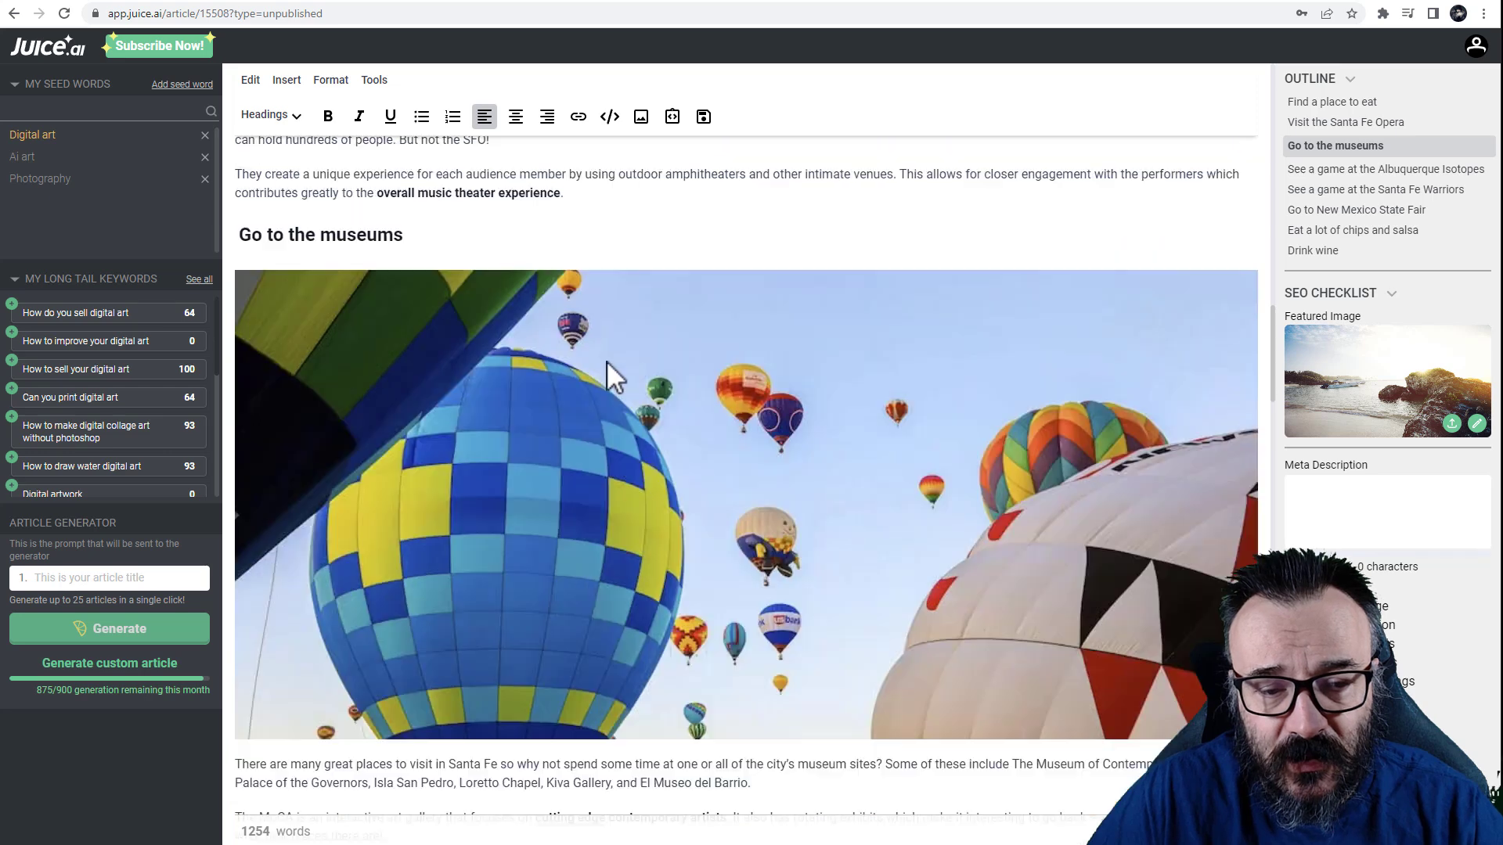
{"action": "scroll", "coordinate": [571, 392], "scroll_direction": "down", "scroll_amount": 6}
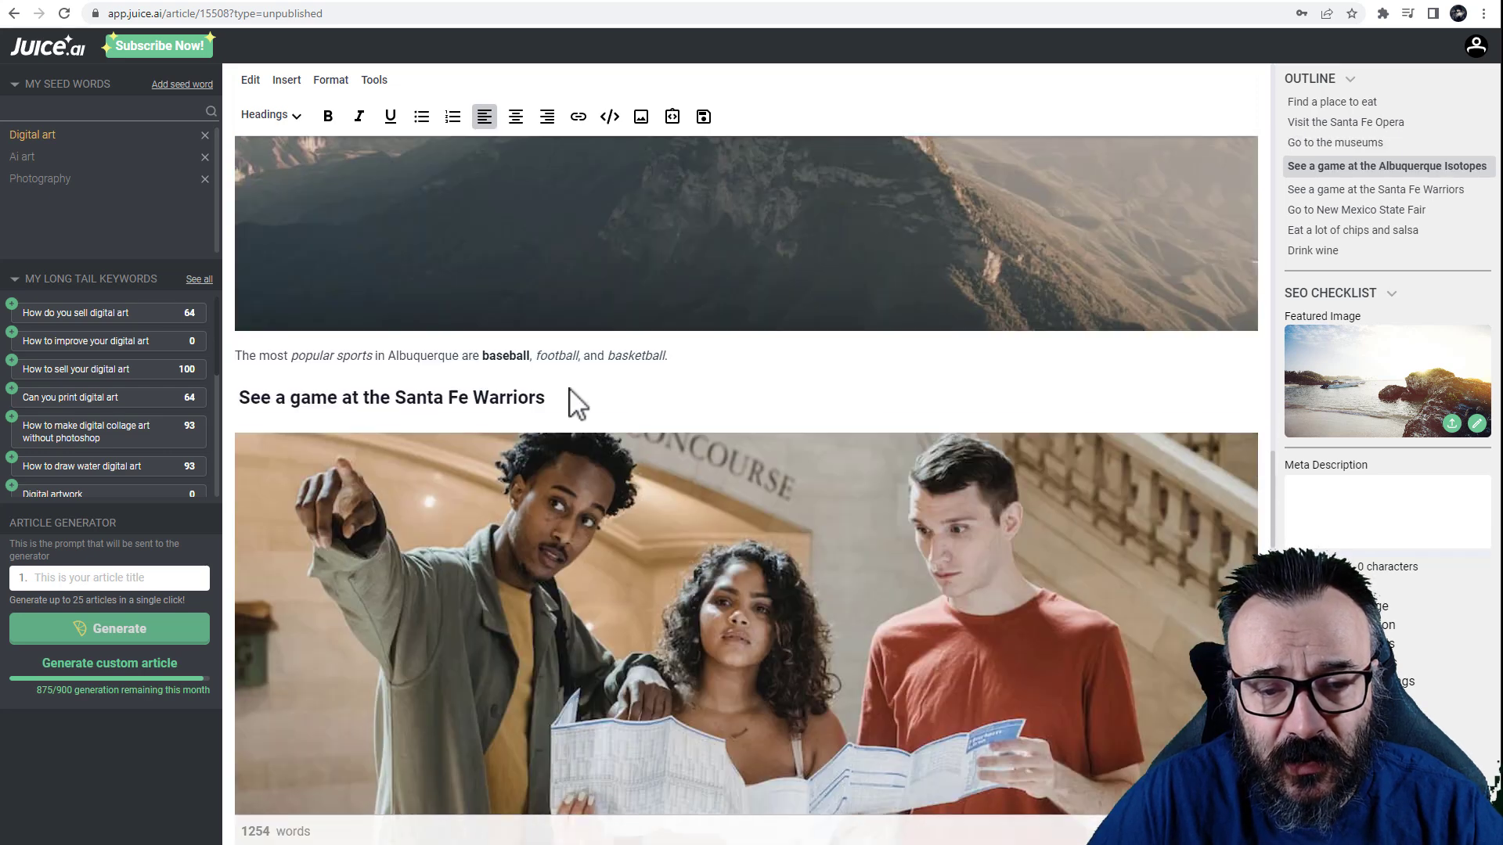
{"action": "scroll", "coordinate": [570, 390], "scroll_direction": "down", "scroll_amount": 9}
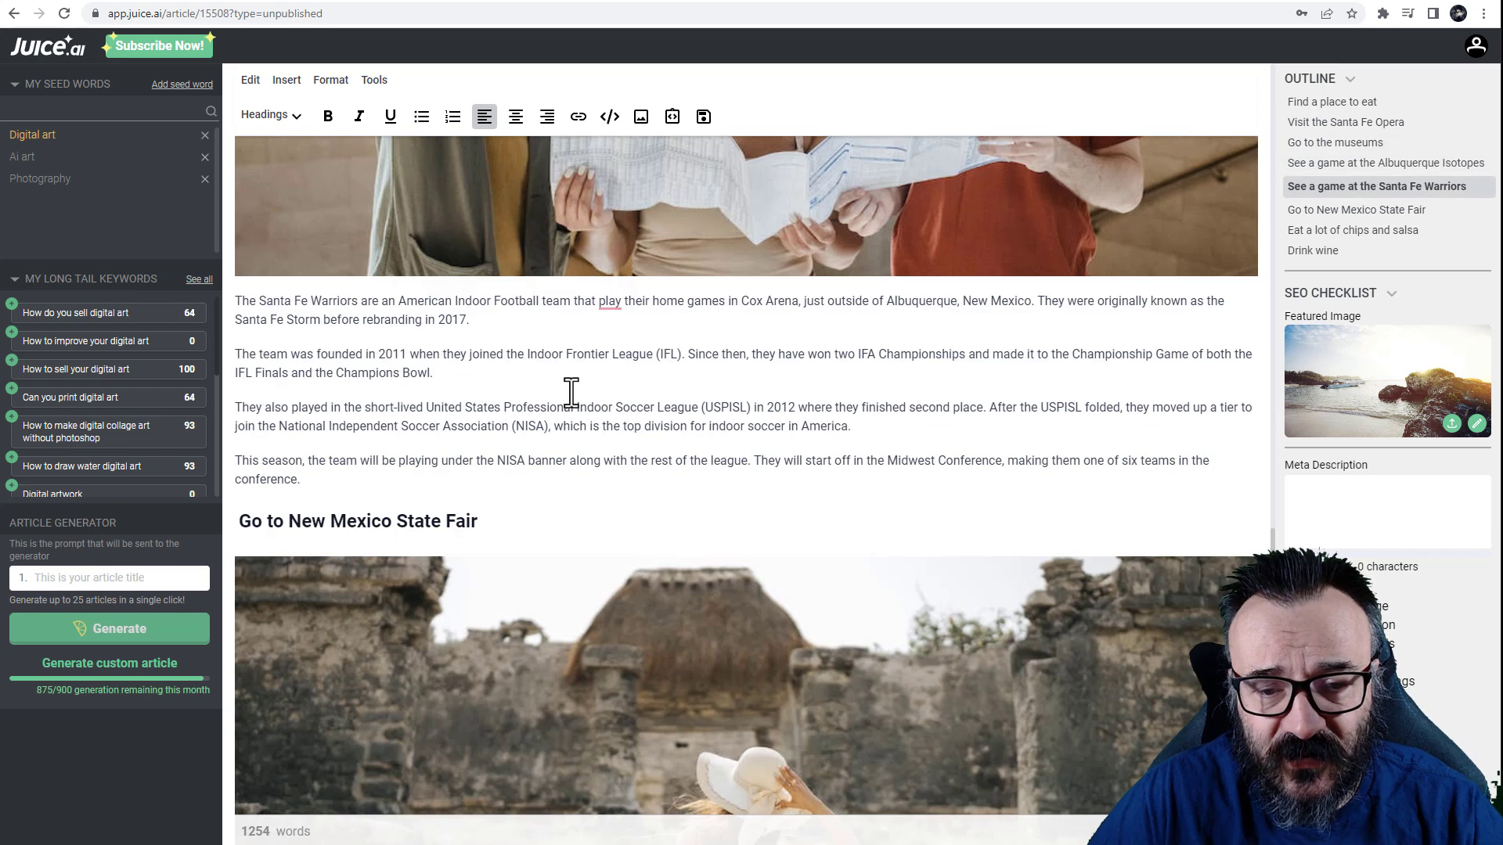
{"action": "scroll", "coordinate": [572, 394], "scroll_direction": "down", "scroll_amount": 6}
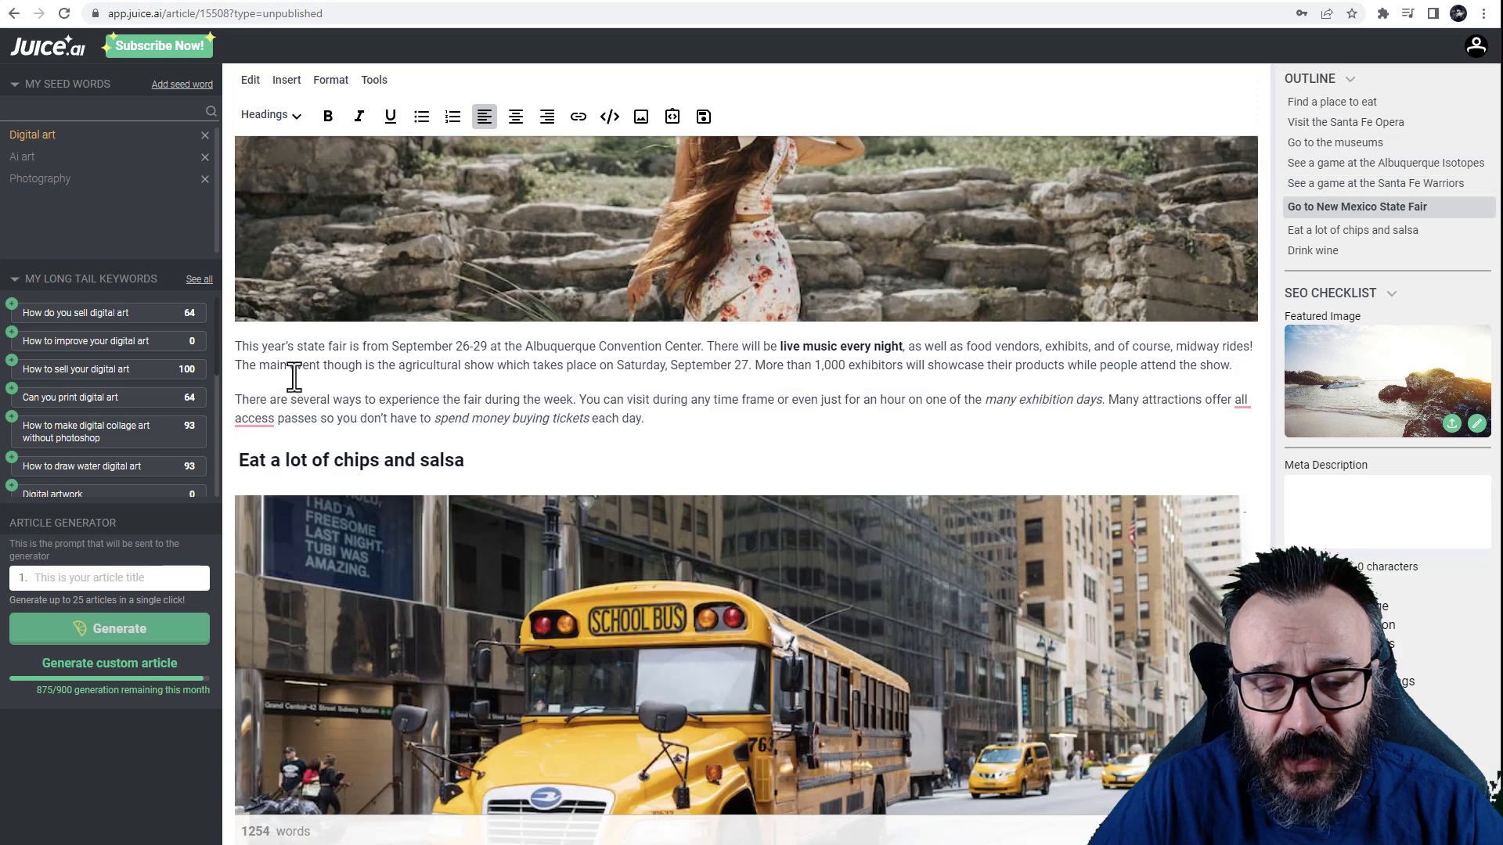
{"action": "scroll", "coordinate": [583, 392], "scroll_direction": "down", "scroll_amount": 11}
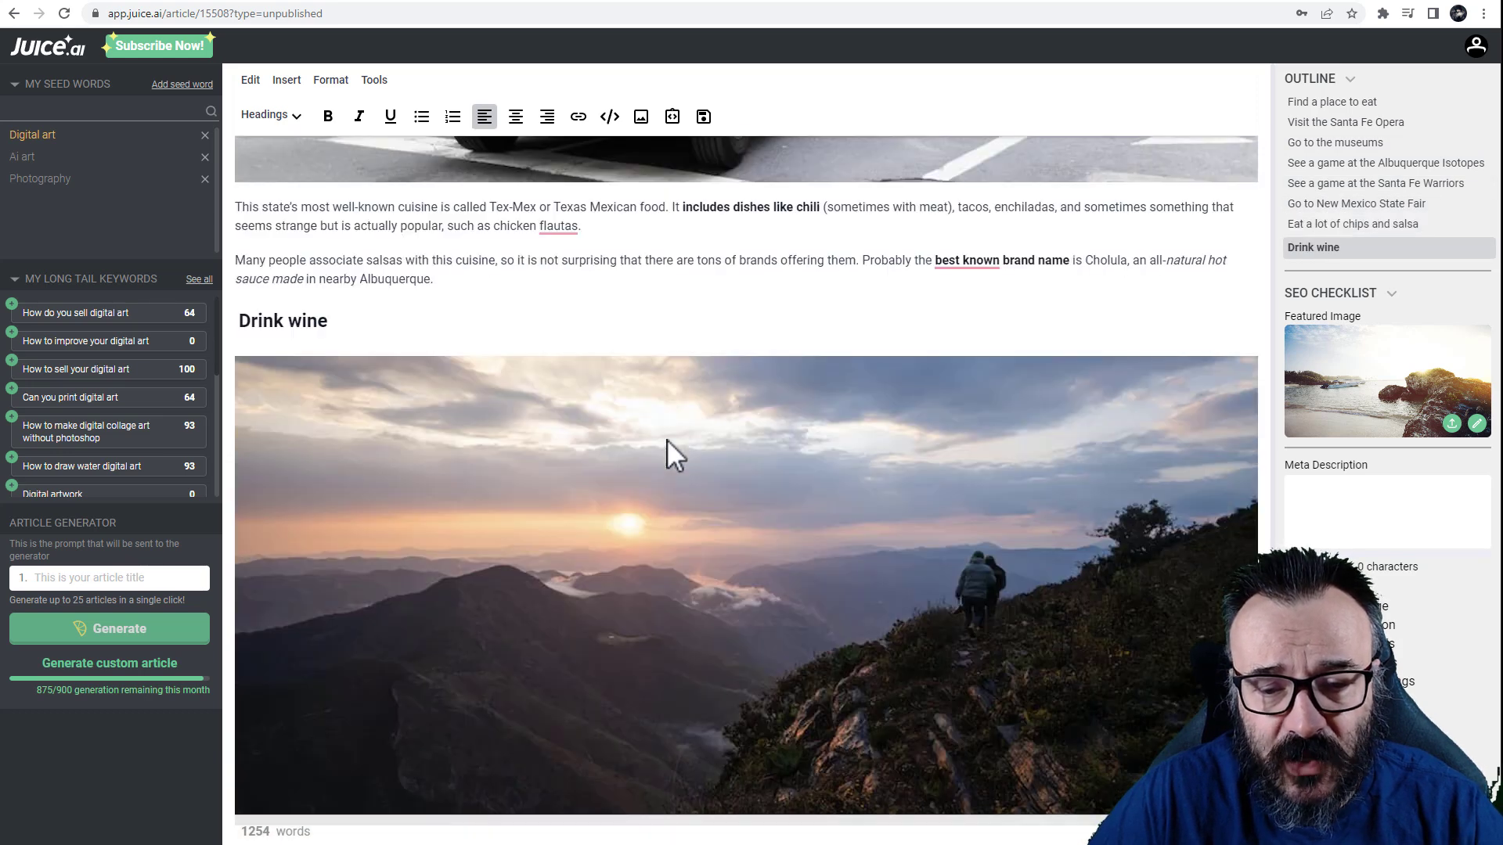
{"action": "scroll", "coordinate": [665, 469], "scroll_direction": "up", "scroll_amount": 6}
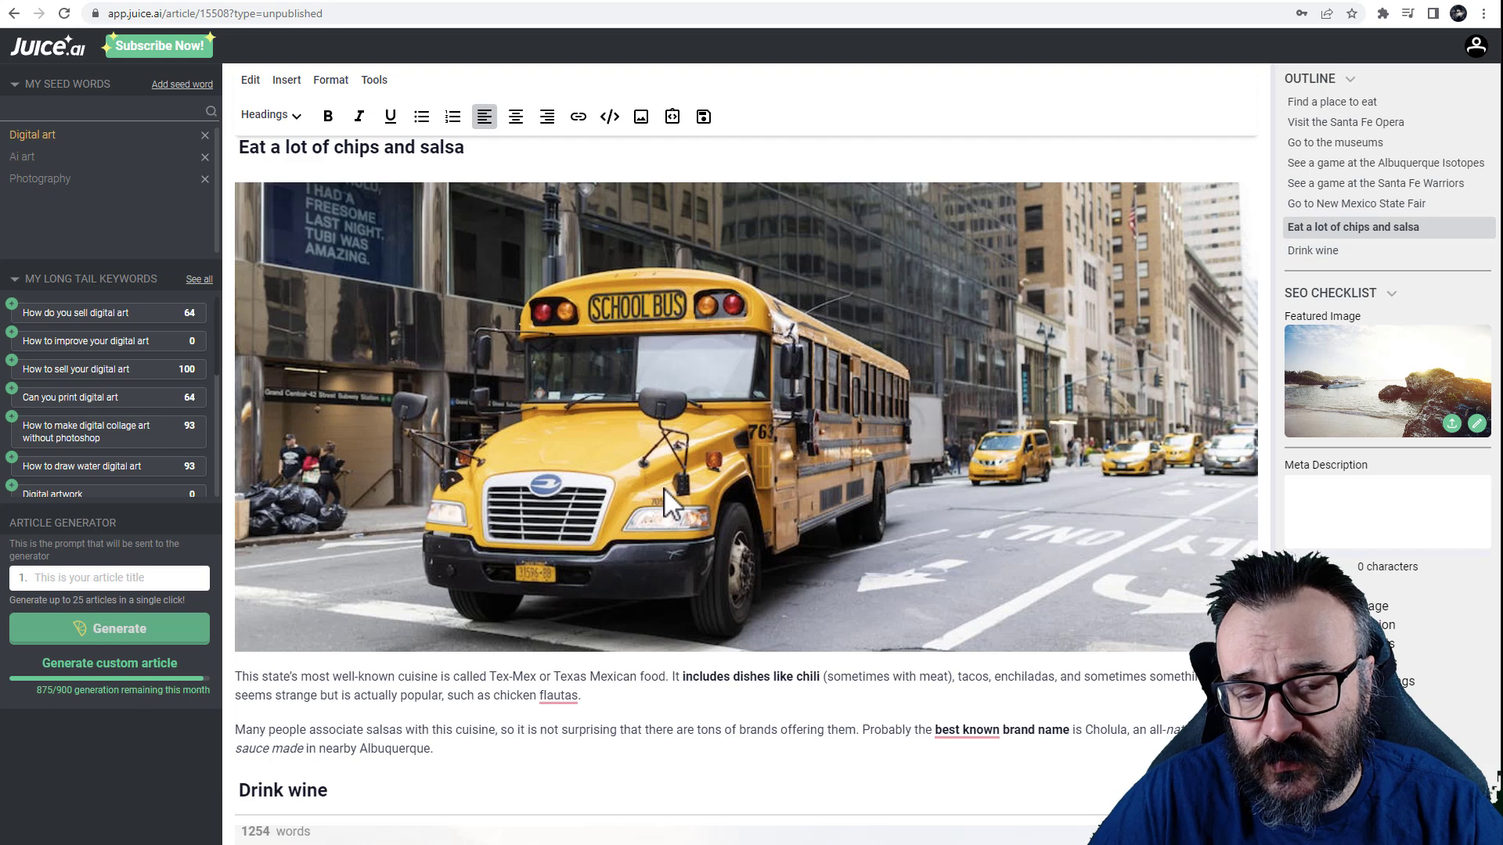
{"action": "scroll", "coordinate": [637, 401], "scroll_direction": "up", "scroll_amount": 9}
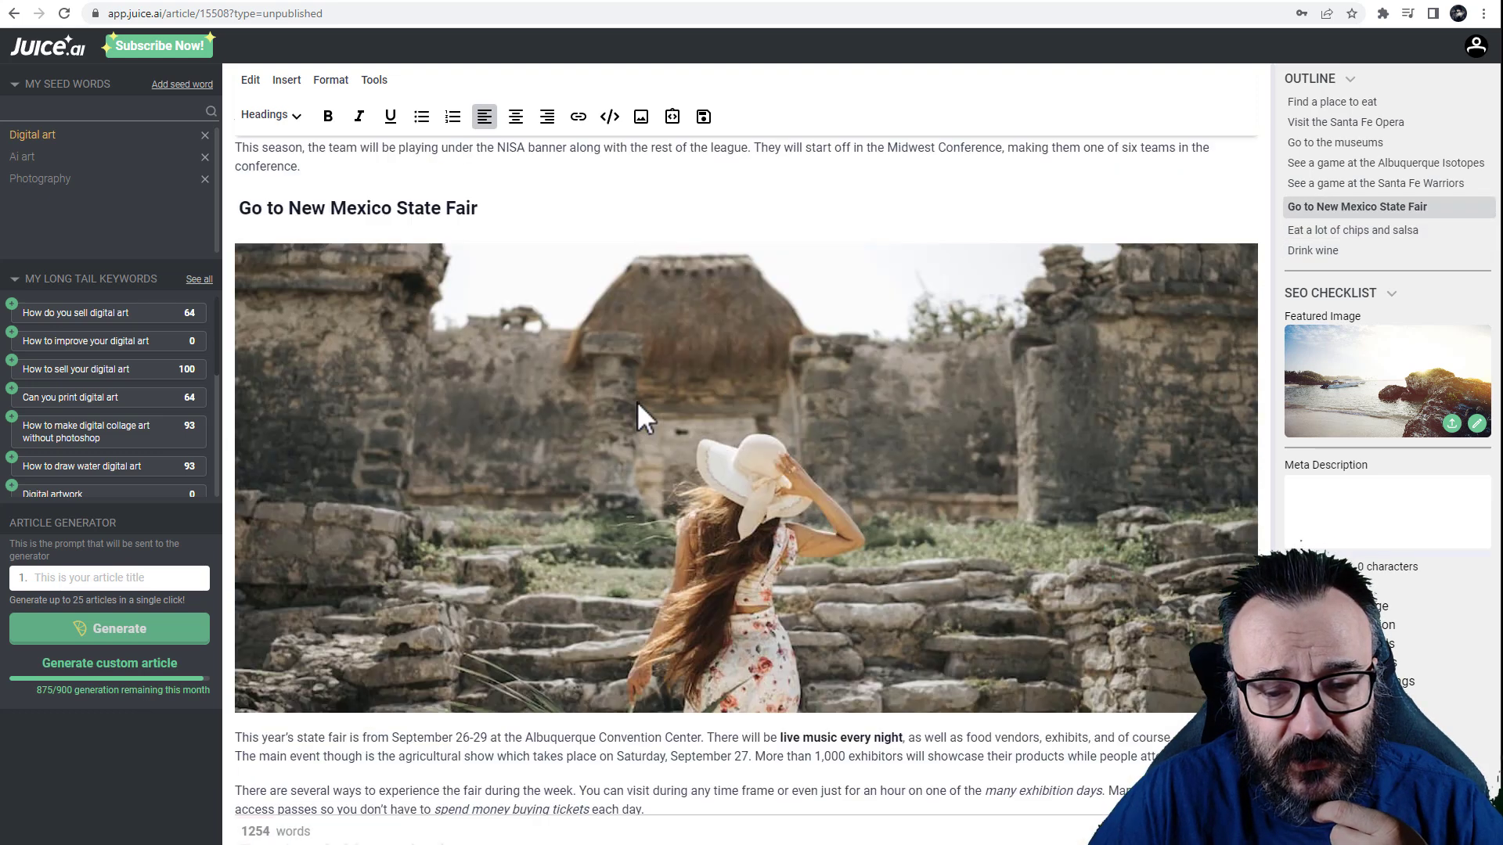
{"action": "scroll", "coordinate": [637, 400], "scroll_direction": "down", "scroll_amount": 8}
{"action": "scroll", "coordinate": [636, 403], "scroll_direction": "down", "scroll_amount": 5}
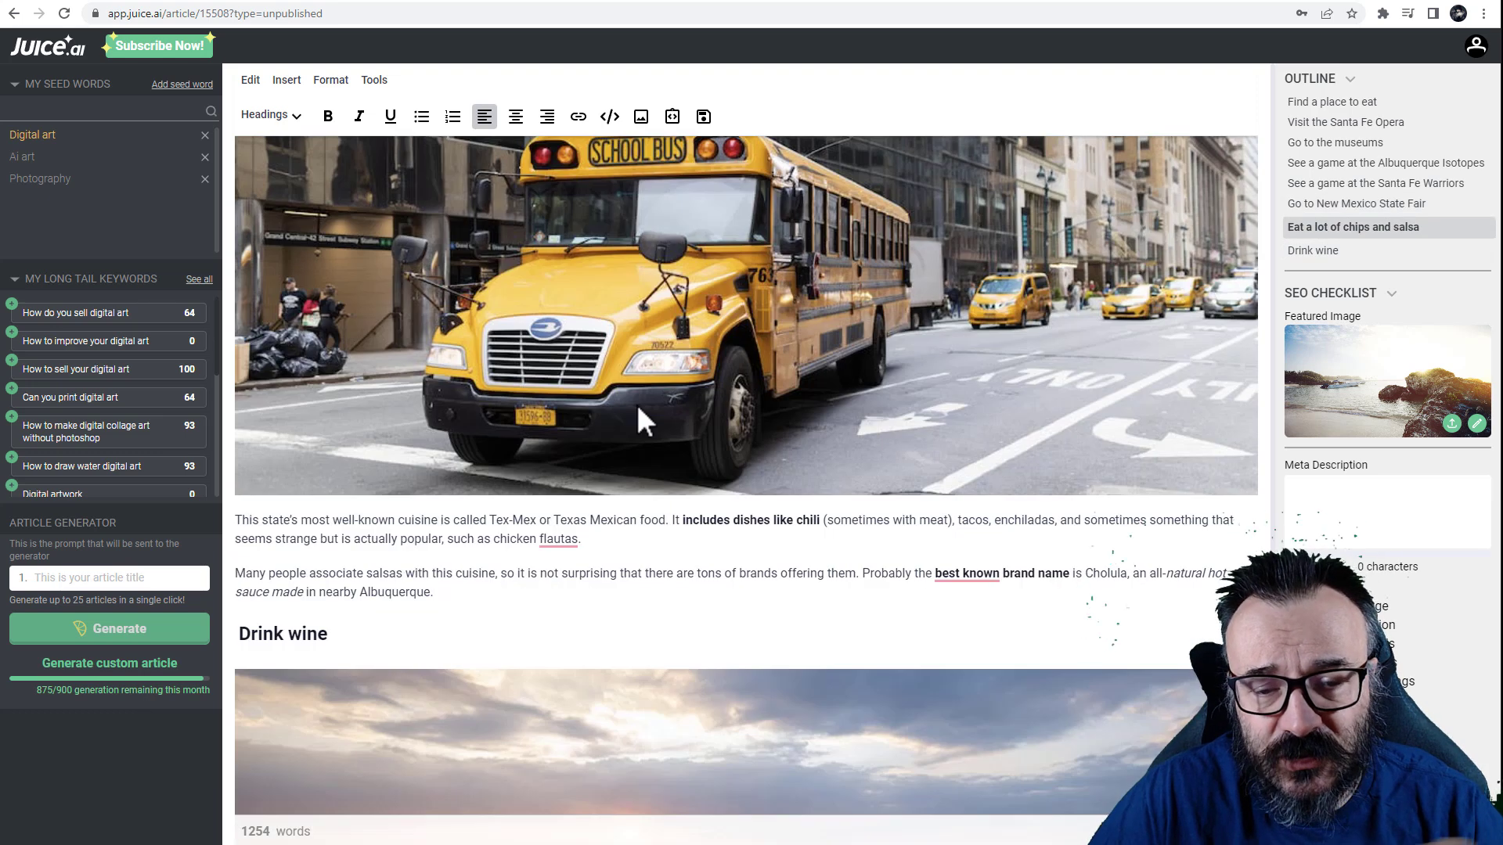
{"action": "scroll", "coordinate": [698, 468], "scroll_direction": "down", "scroll_amount": 3}
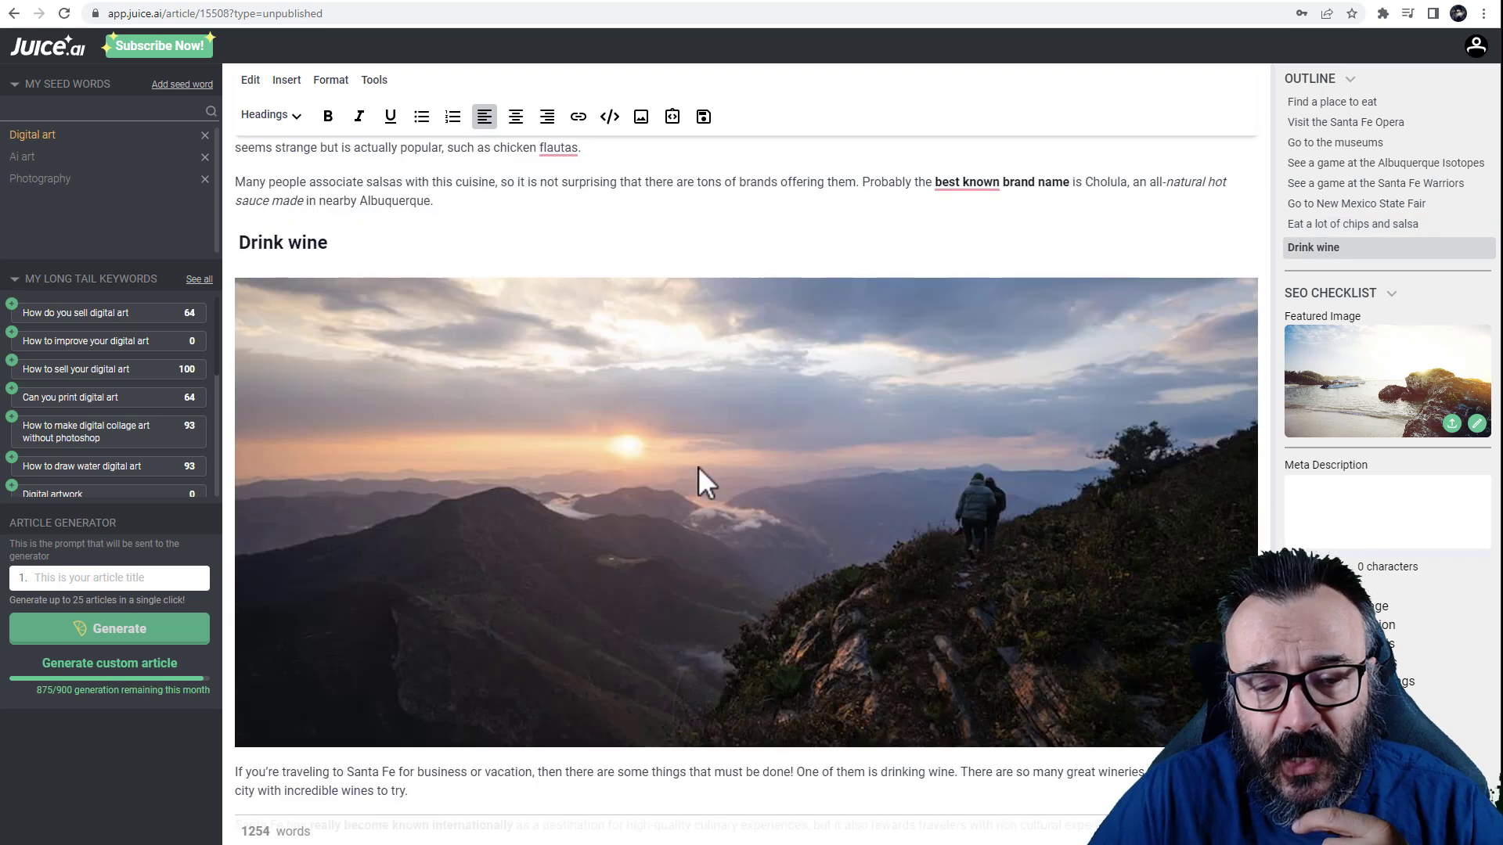
{"action": "scroll", "coordinate": [698, 469], "scroll_direction": "down", "scroll_amount": 3}
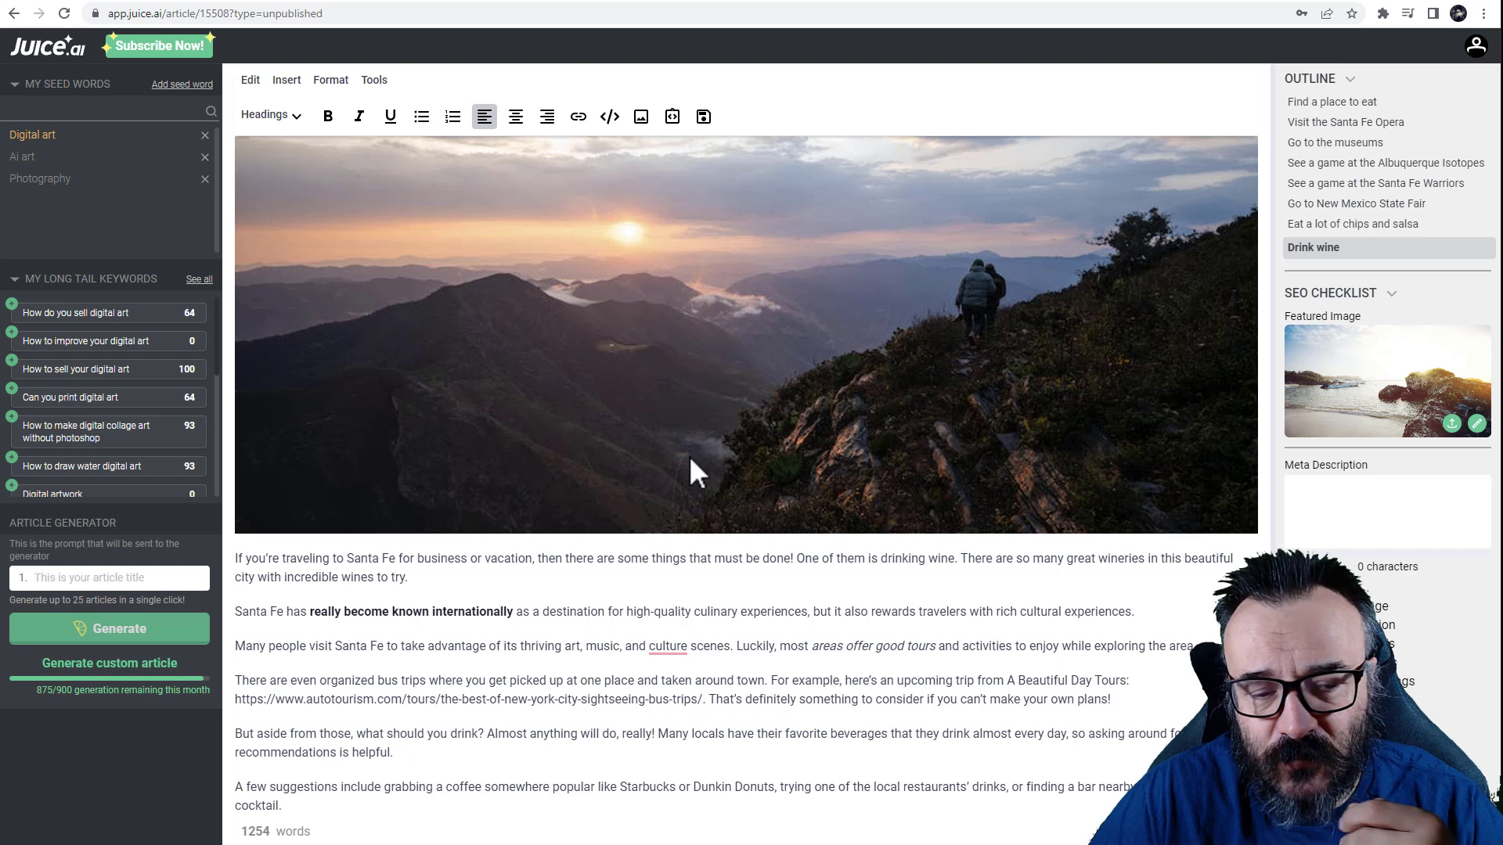
{"action": "left_click", "coordinate": [671, 646]}
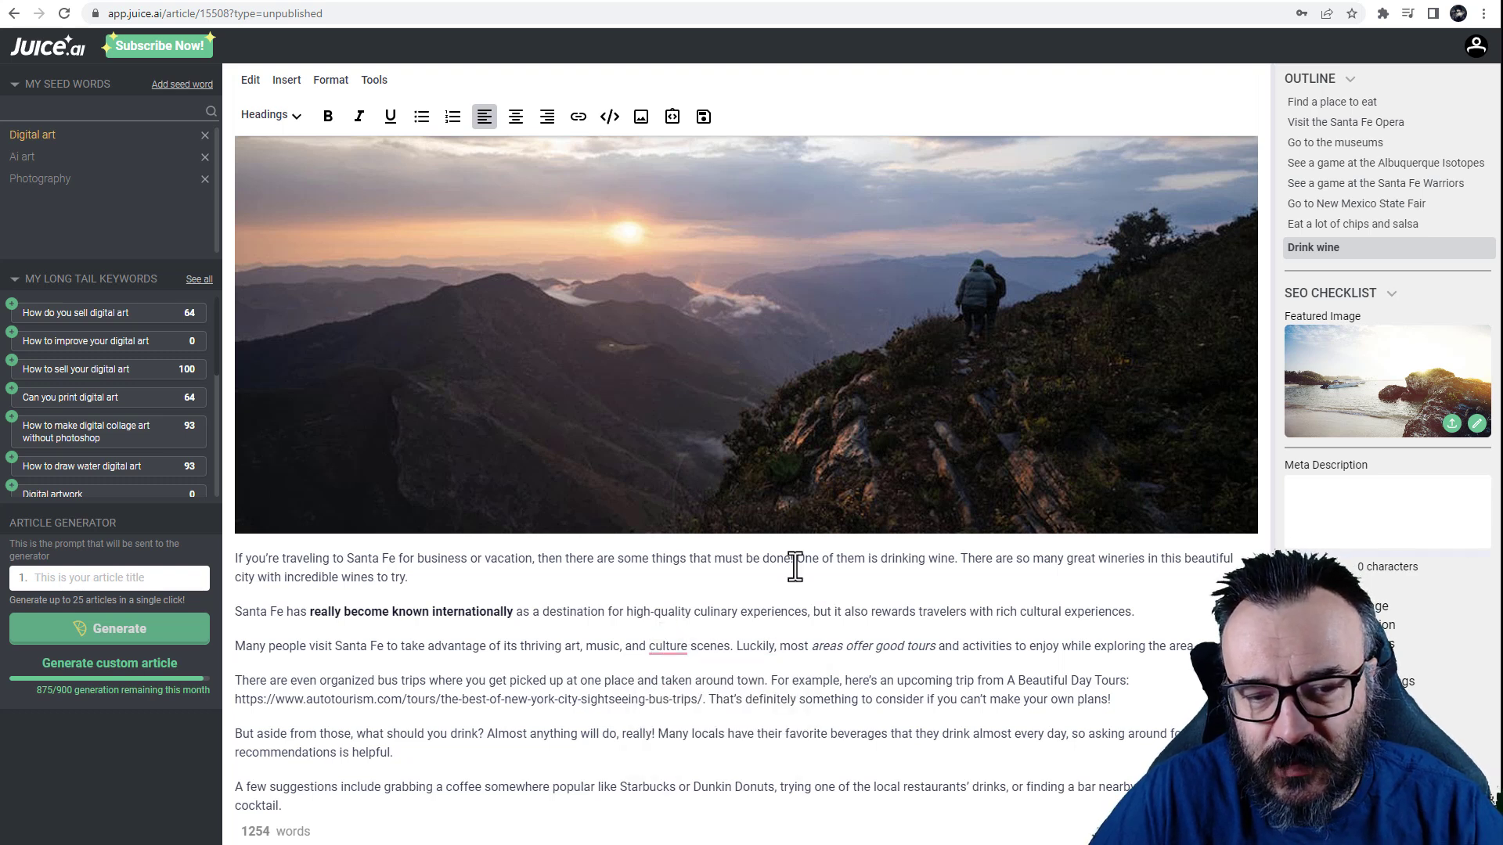
{"action": "left_click_drag", "start_coordinate": [322, 798], "coordinate": [227, 557]}
{"action": "left_click", "coordinate": [541, 628]}
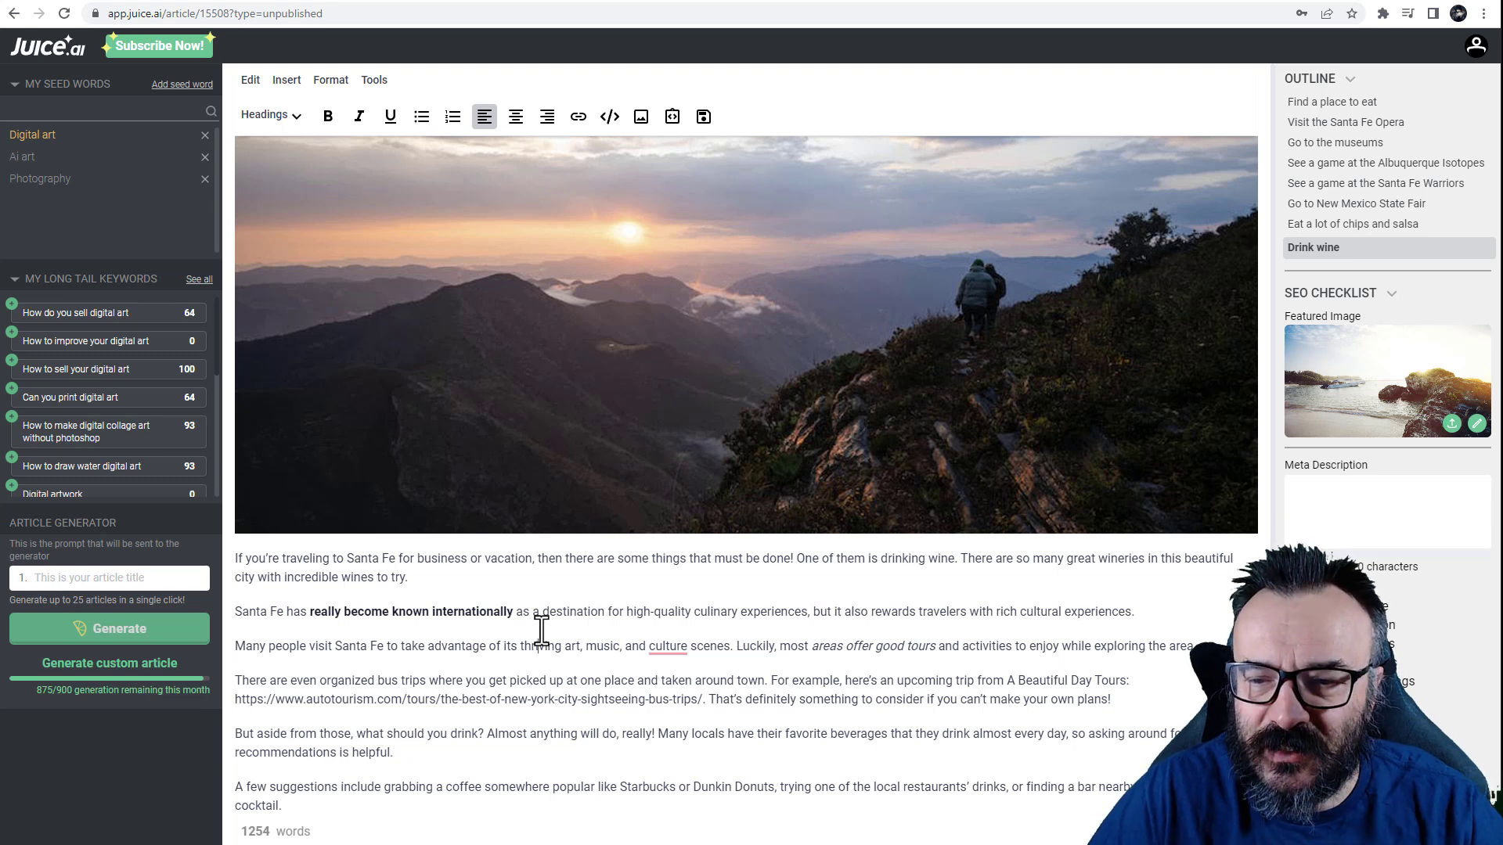
{"action": "left_click", "coordinate": [14, 13]}
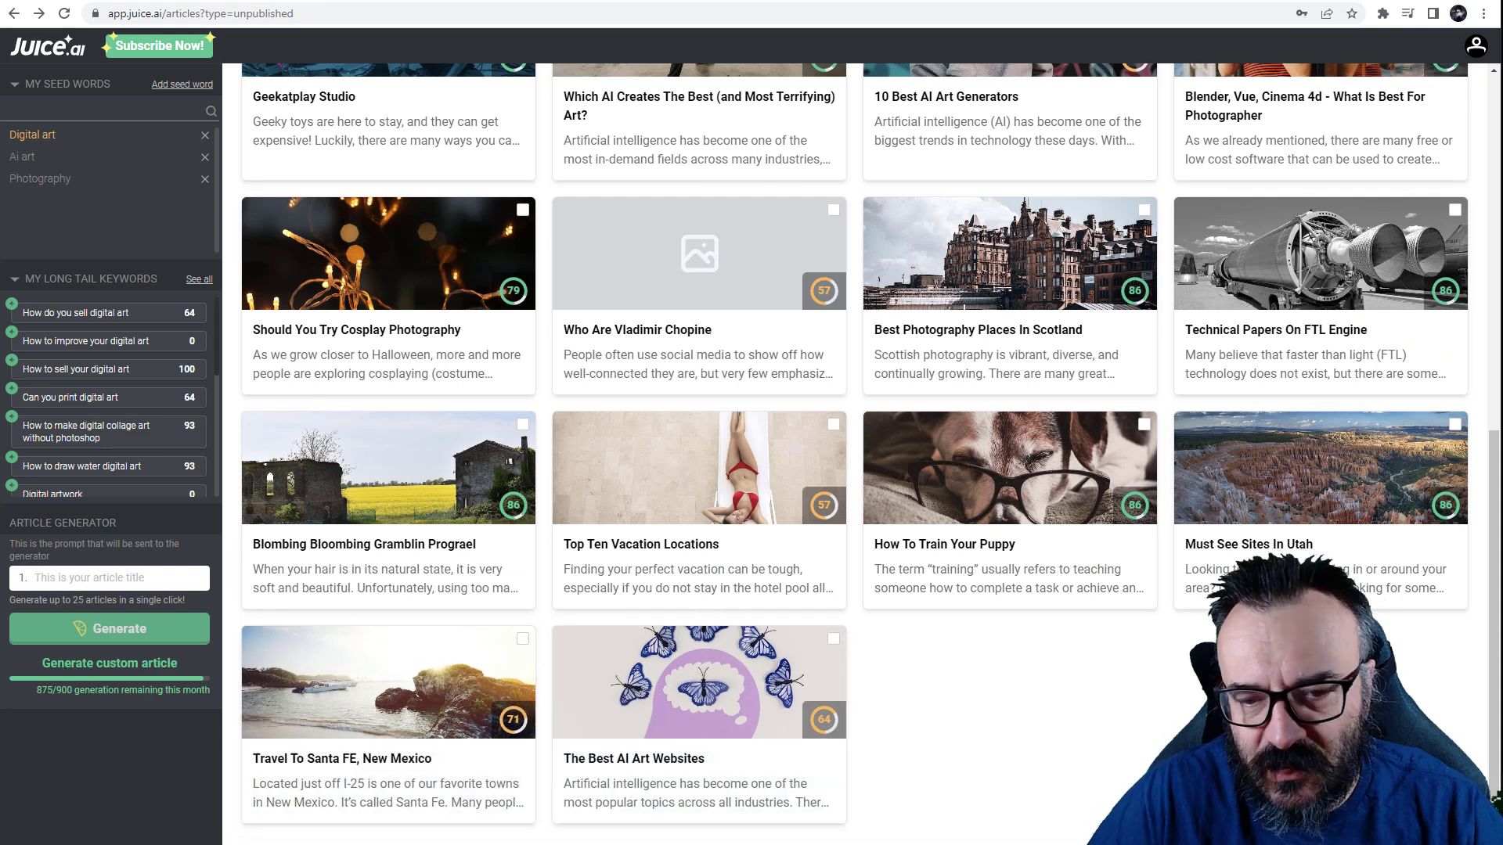
{"action": "left_click", "coordinate": [1284, 545]}
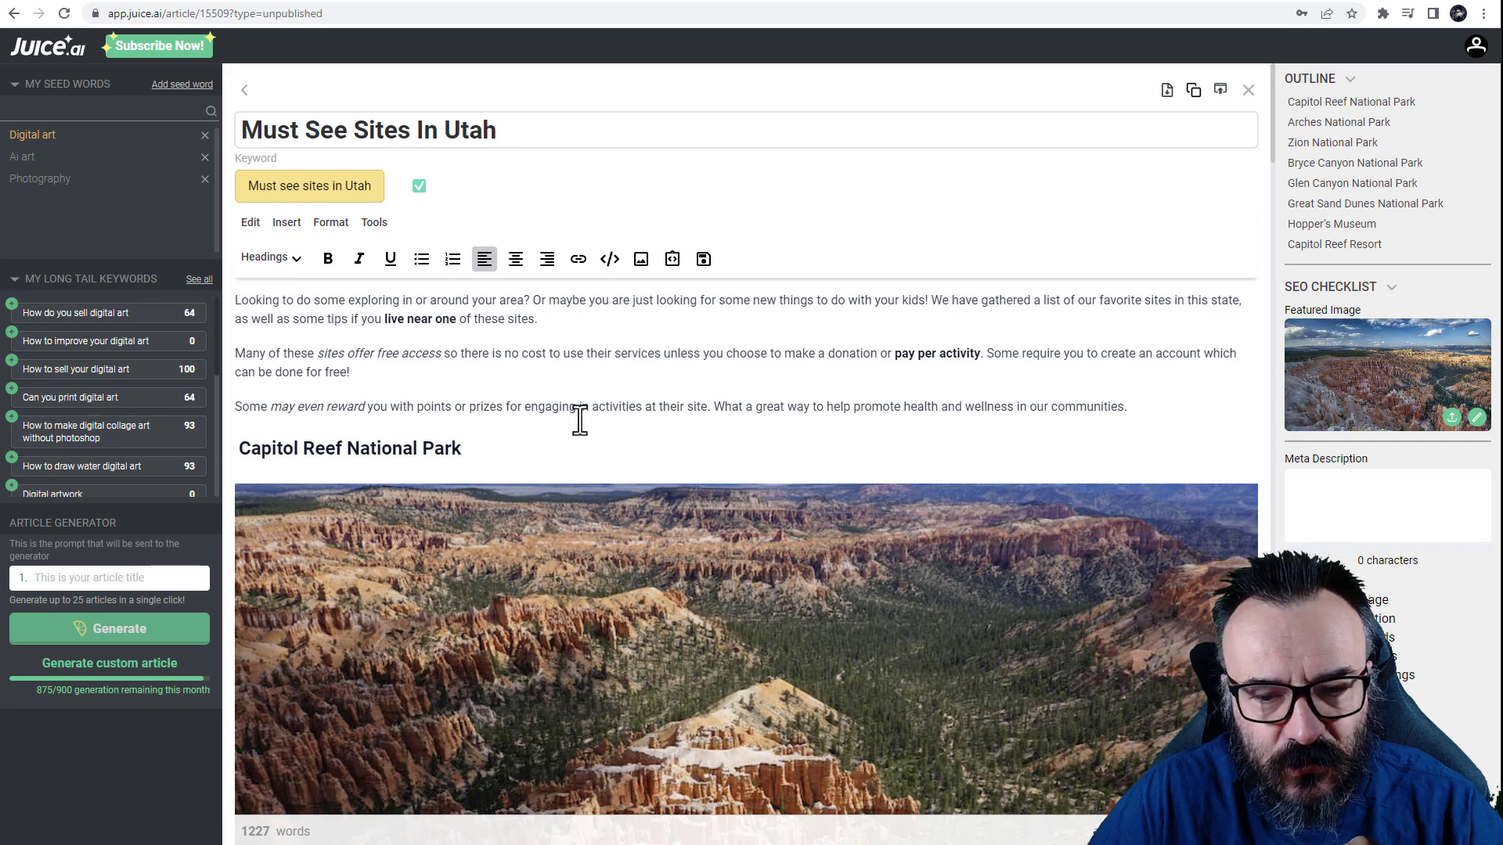
{"action": "scroll", "coordinate": [580, 423], "scroll_direction": "down", "scroll_amount": 15}
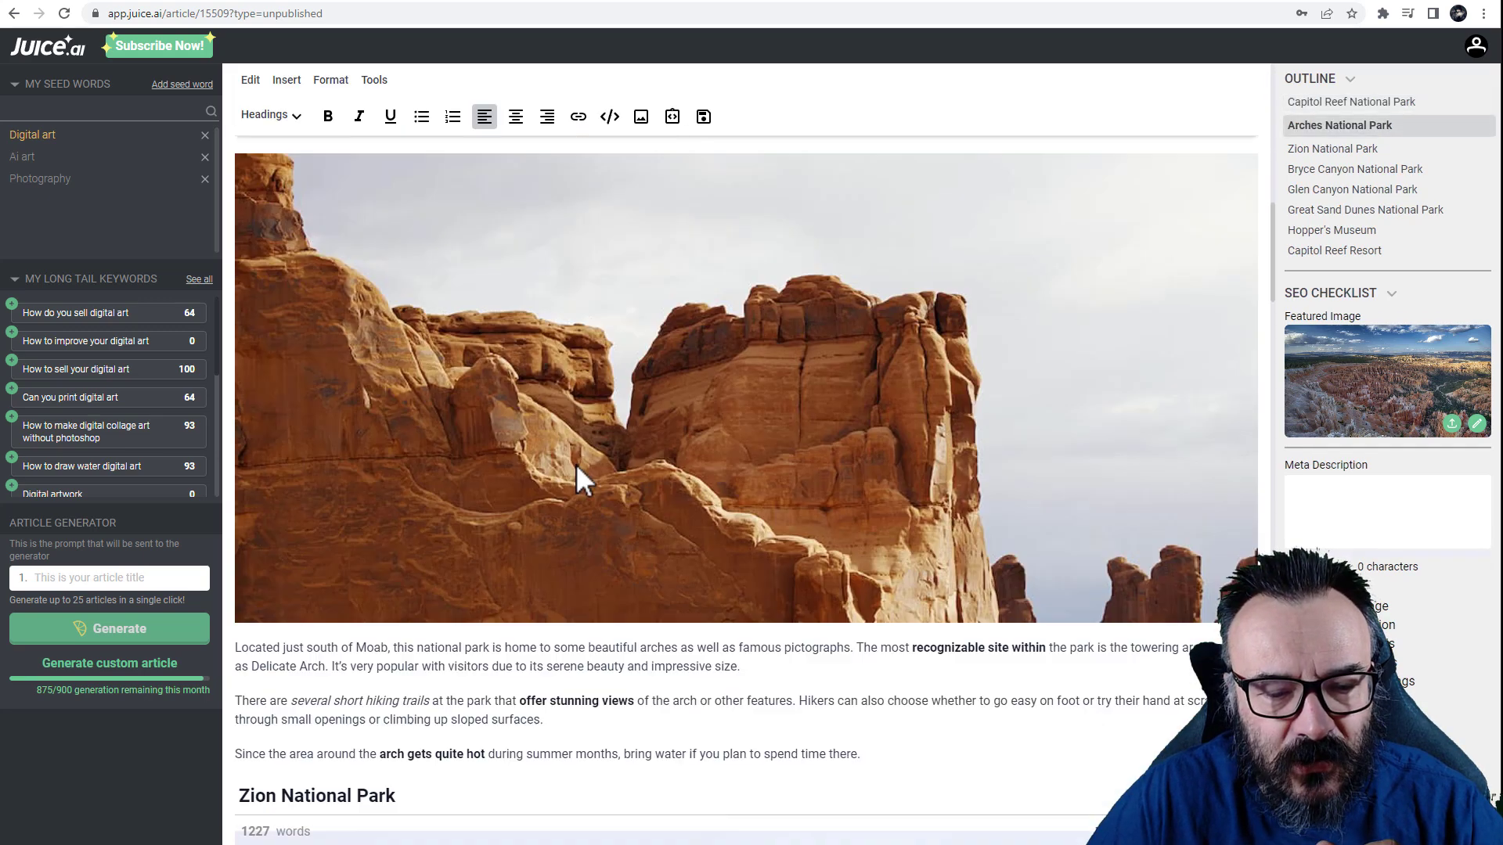
{"action": "scroll", "coordinate": [578, 477], "scroll_direction": "down", "scroll_amount": 5}
{"action": "scroll", "coordinate": [579, 482], "scroll_direction": "up", "scroll_amount": 8}
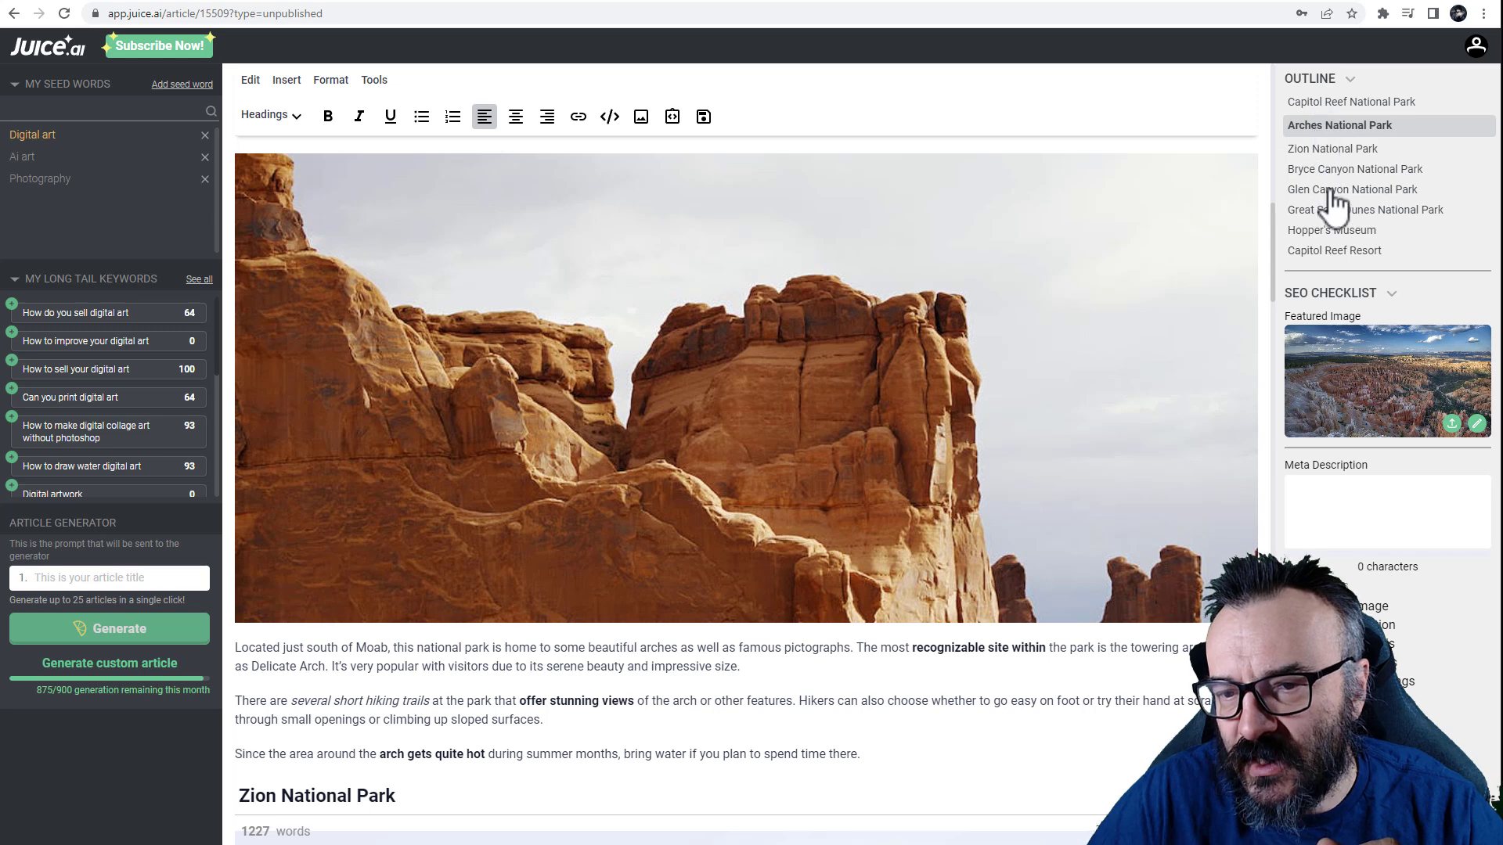
{"action": "scroll", "coordinate": [922, 454], "scroll_direction": "down", "scroll_amount": 15}
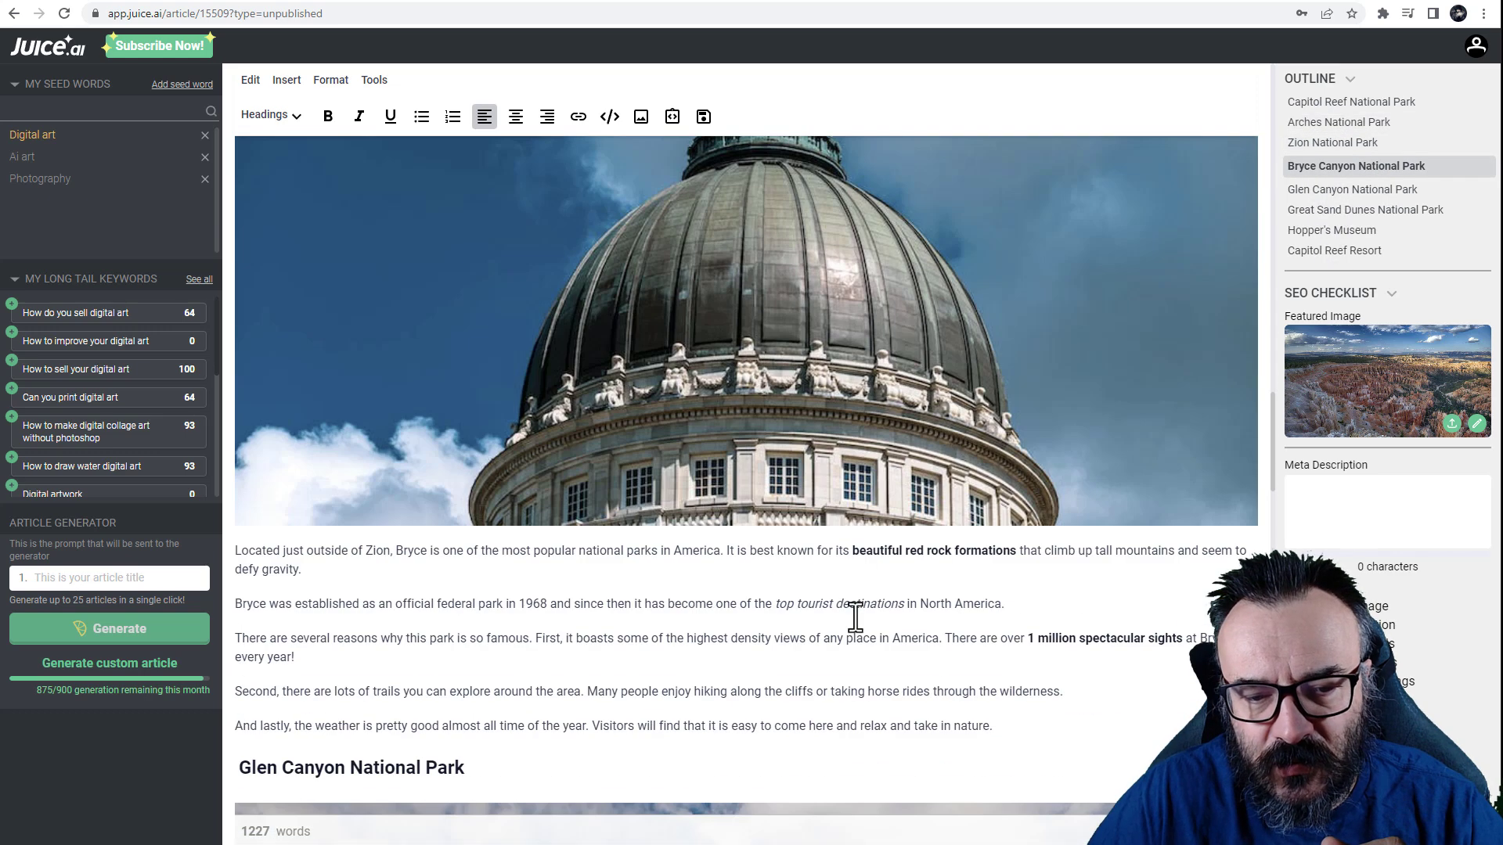
{"action": "scroll", "coordinate": [854, 615], "scroll_direction": "down", "scroll_amount": 7}
{"action": "scroll", "coordinate": [853, 612], "scroll_direction": "down", "scroll_amount": 12}
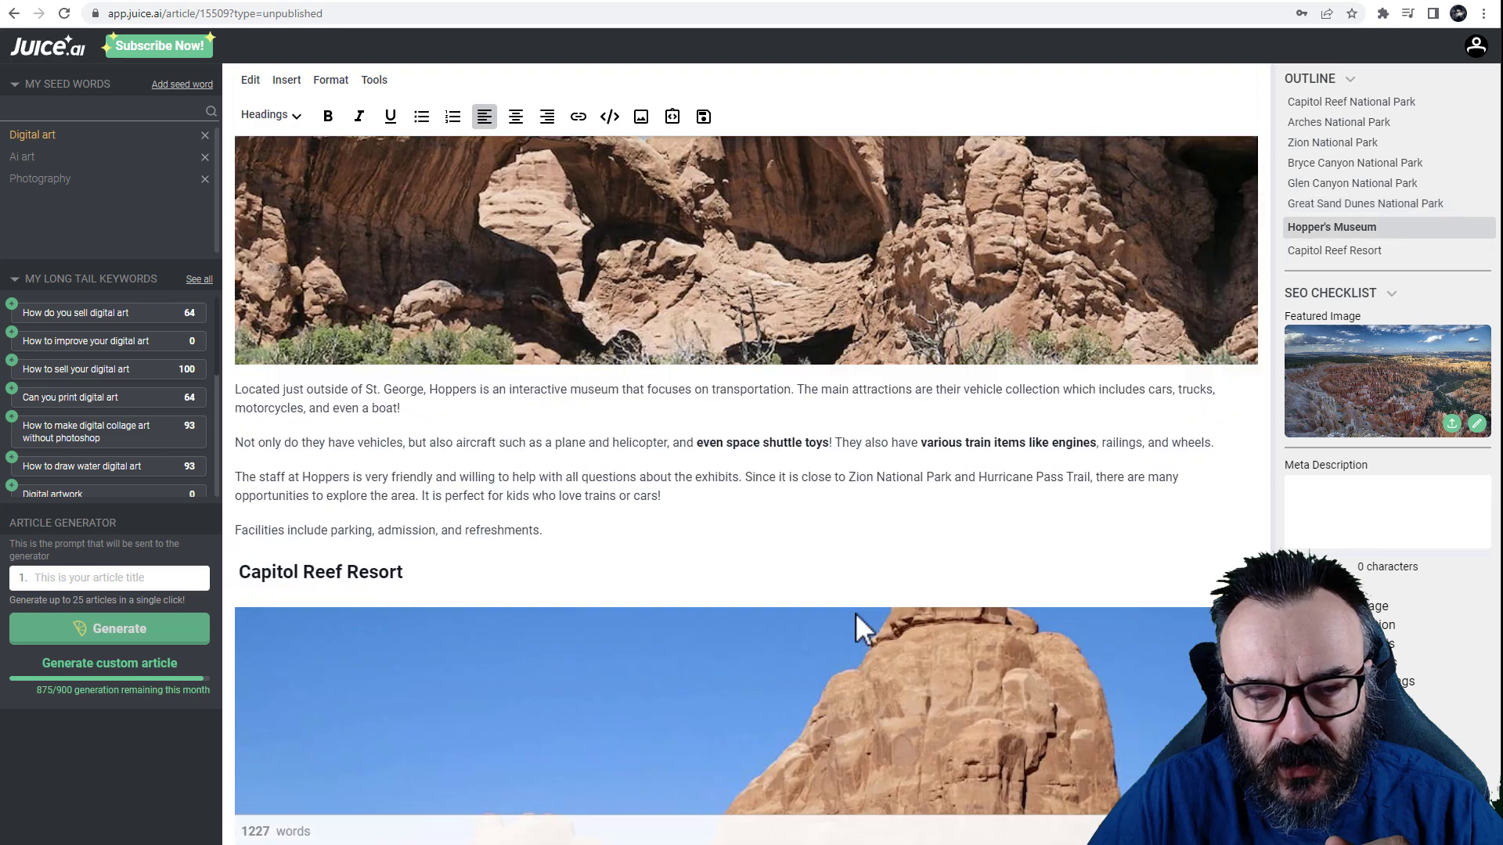
{"action": "scroll", "coordinate": [853, 606], "scroll_direction": "up", "scroll_amount": 15}
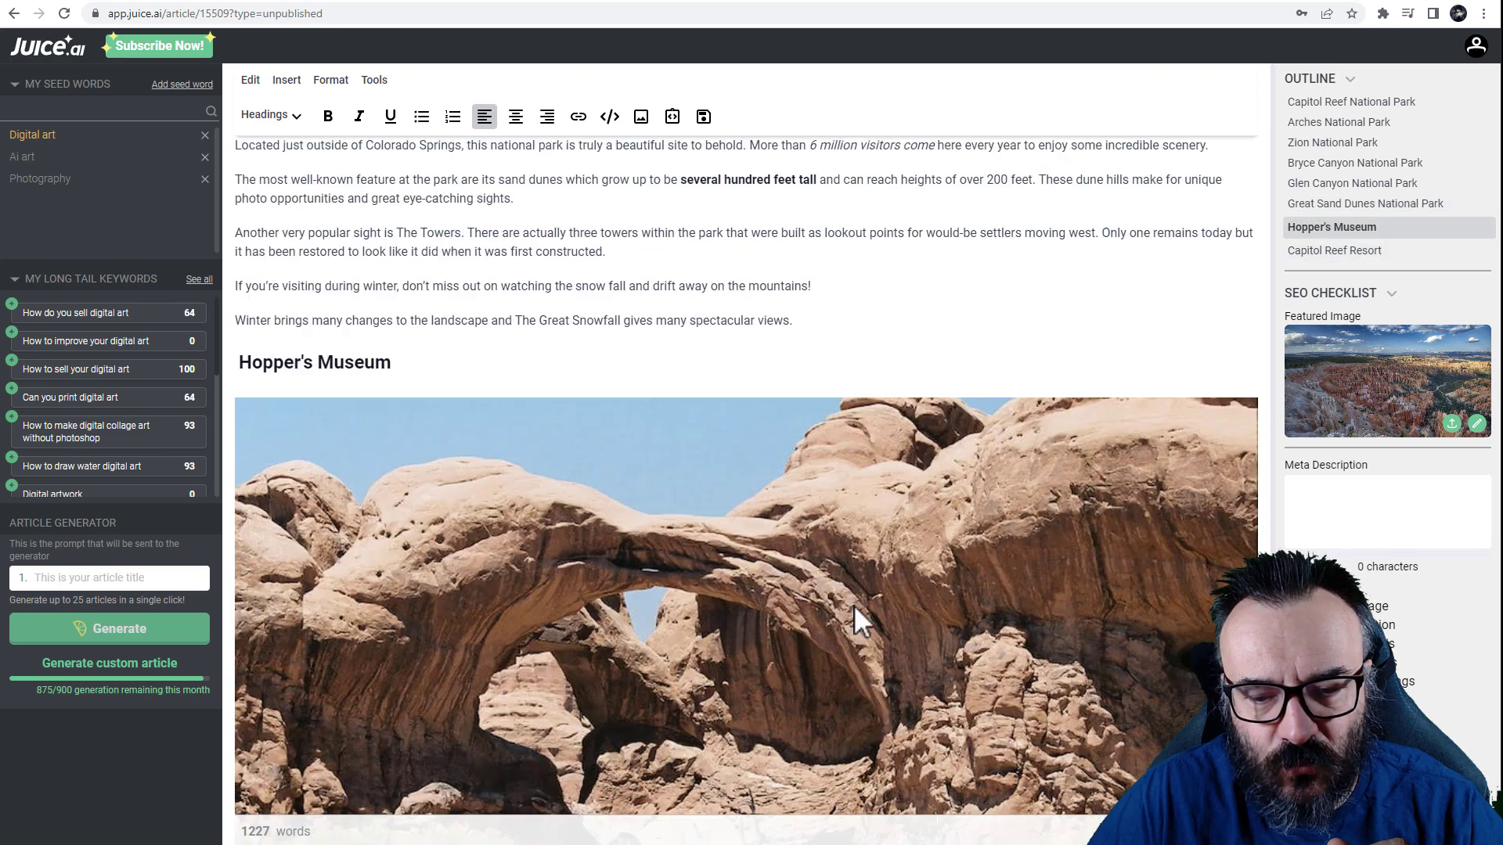
{"action": "left_click", "coordinate": [17, 16]}
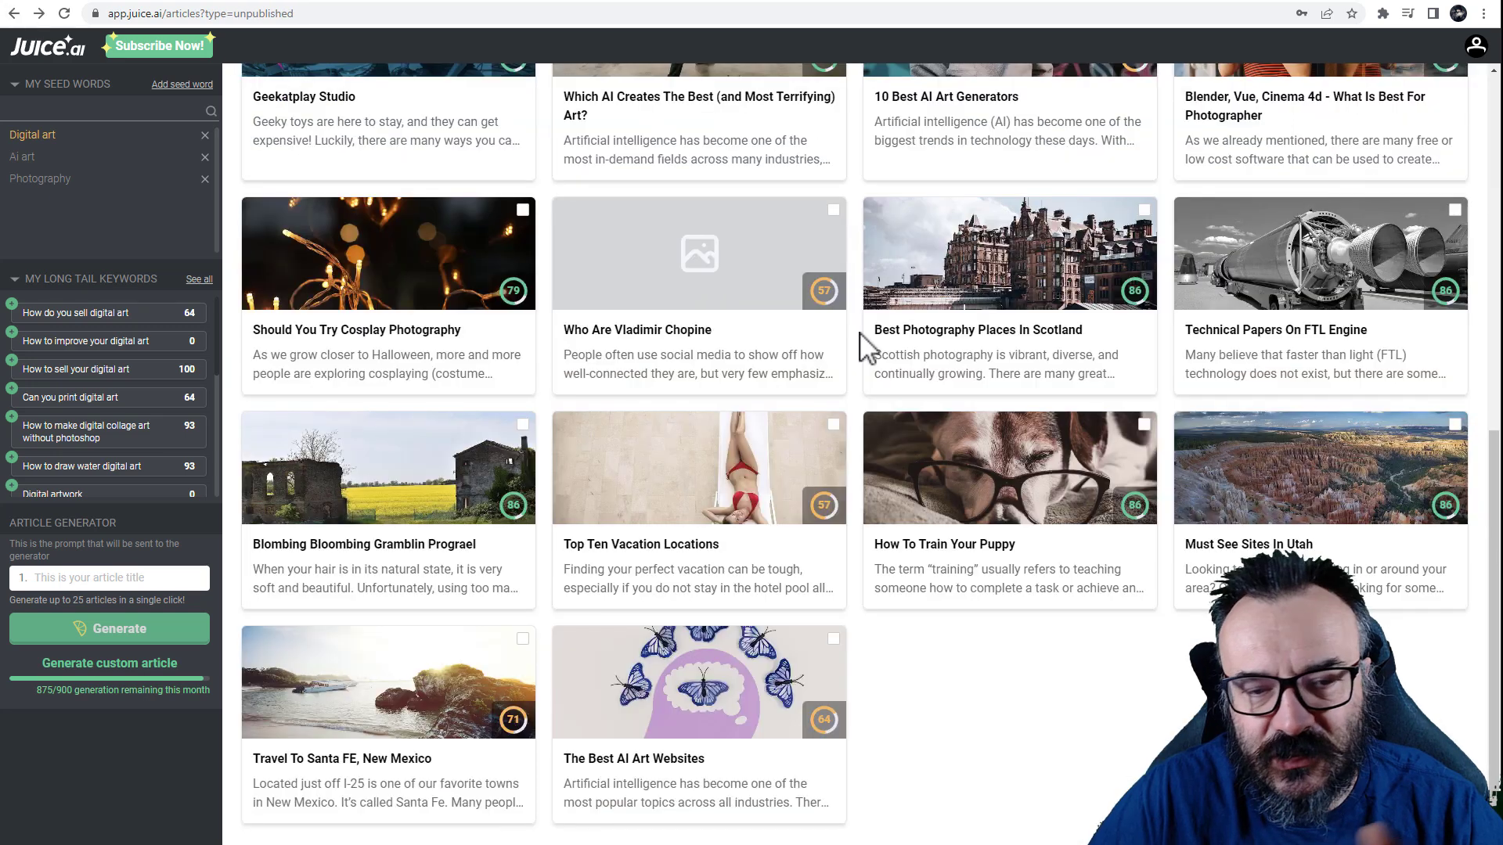
Open 'How To Train Your Puppy', skim the 1491-word draft, and return to the article list
{"action": "left_click", "coordinate": [994, 575]}
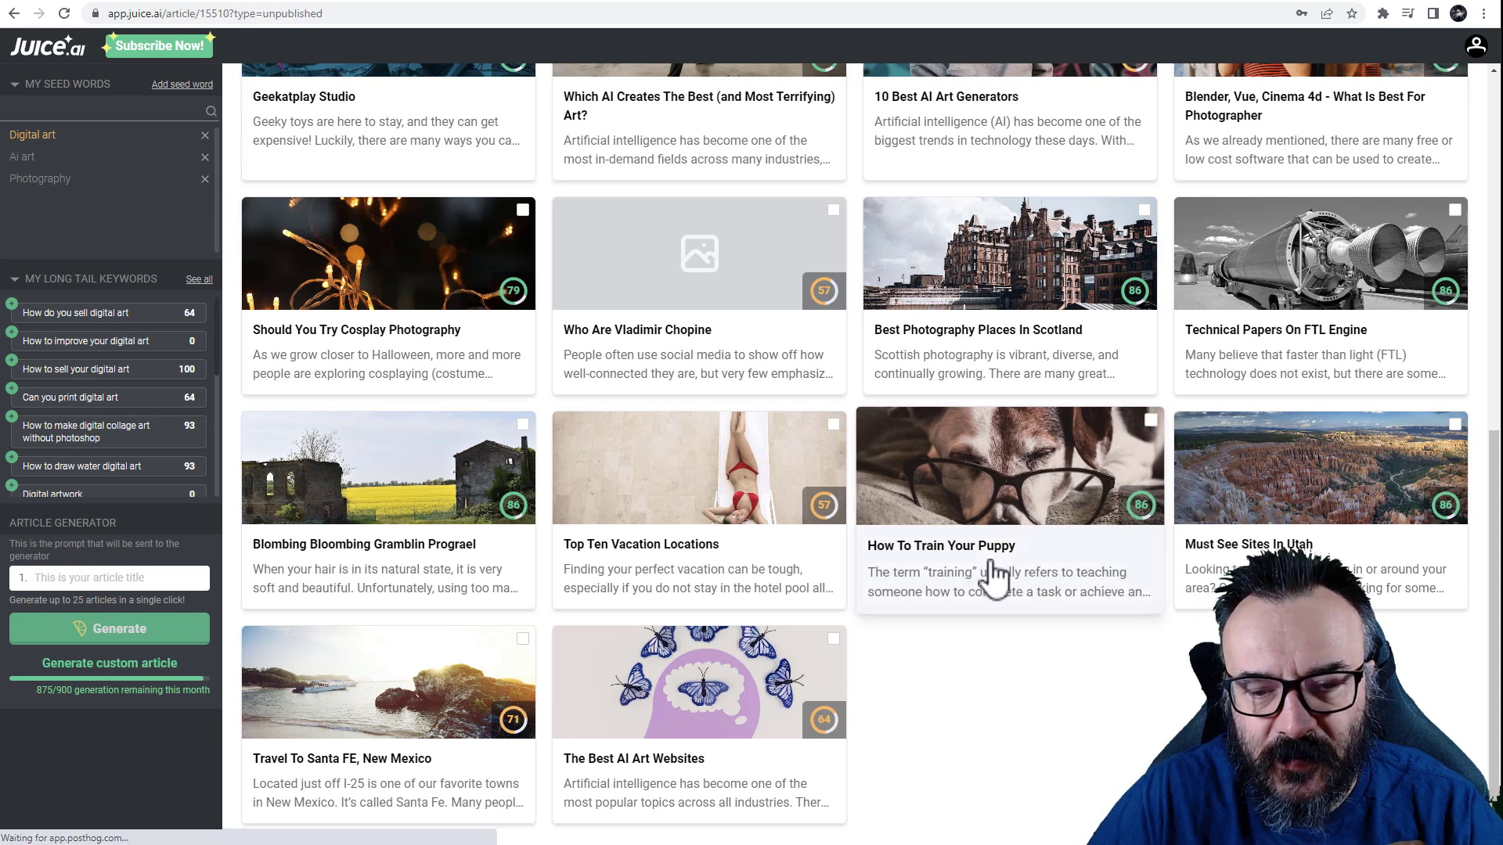
{"action": "scroll", "coordinate": [753, 501], "scroll_direction": "down", "scroll_amount": 8}
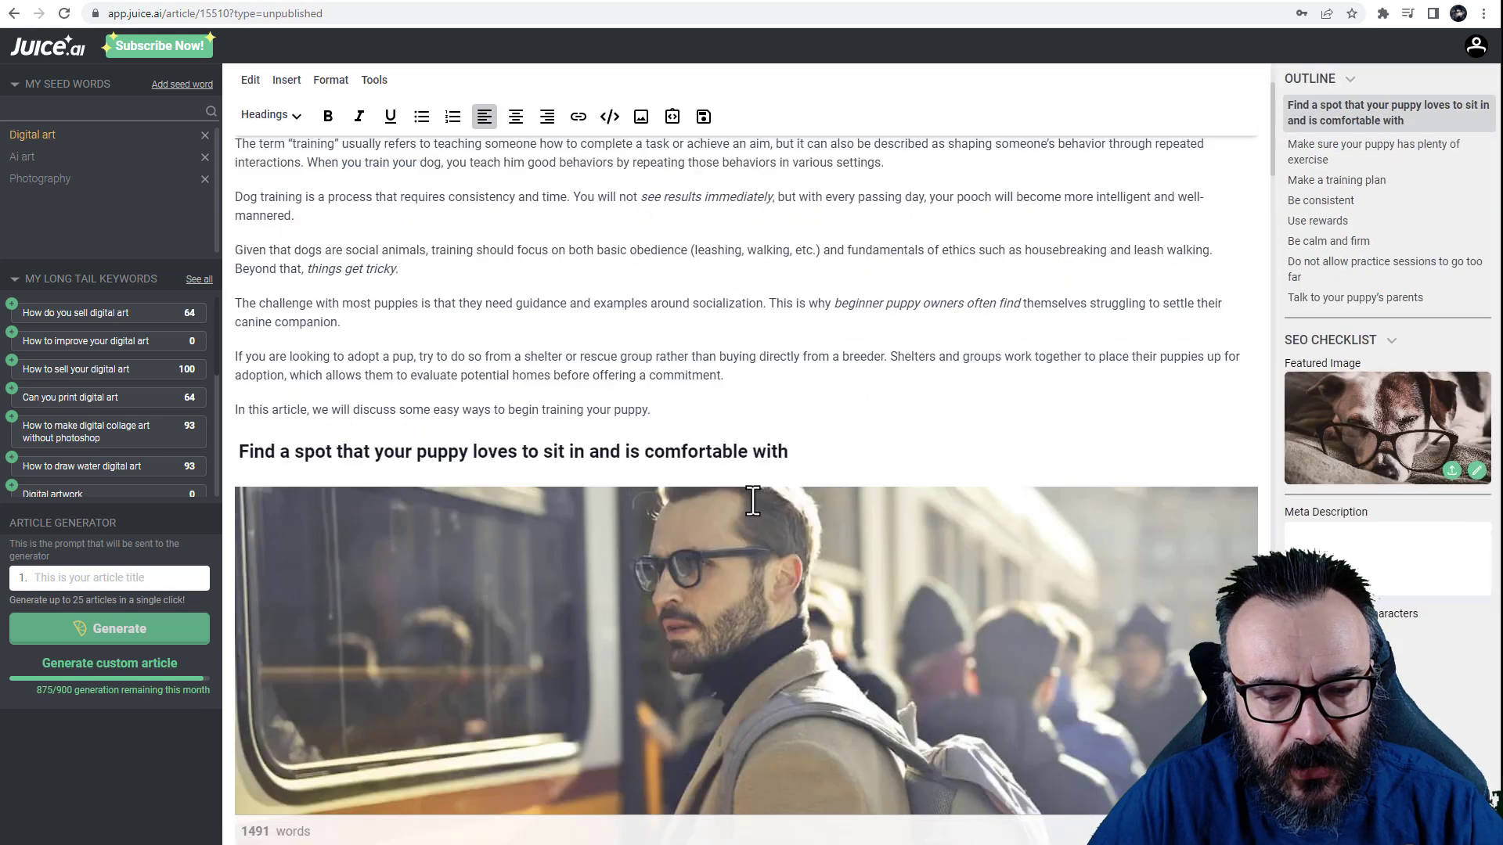
{"action": "scroll", "coordinate": [751, 501], "scroll_direction": "up", "scroll_amount": 5}
{"action": "scroll", "coordinate": [751, 505], "scroll_direction": "down", "scroll_amount": 1}
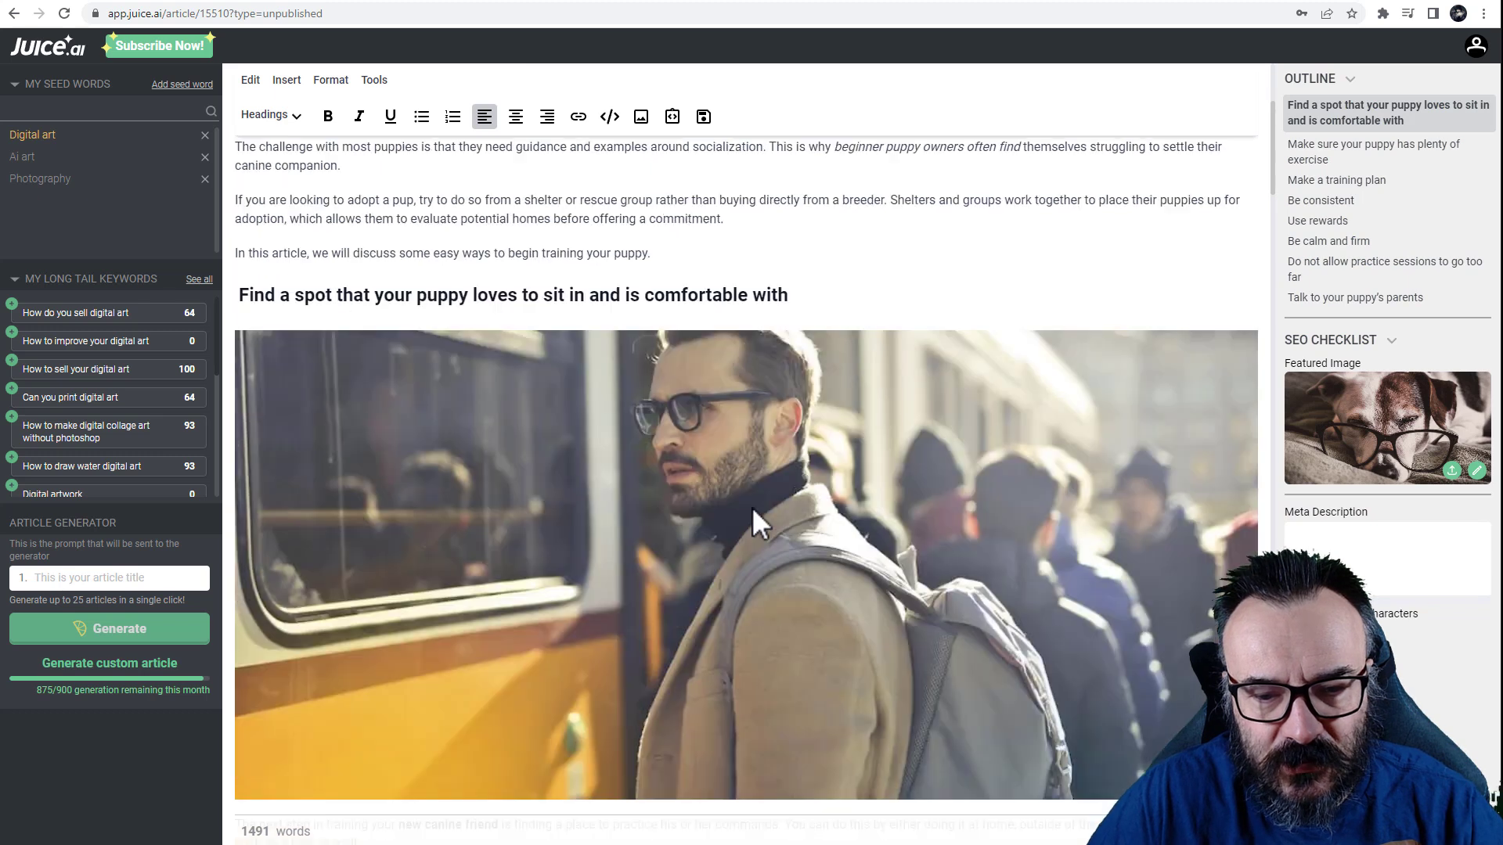
{"action": "scroll", "coordinate": [751, 505], "scroll_direction": "up", "scroll_amount": 4}
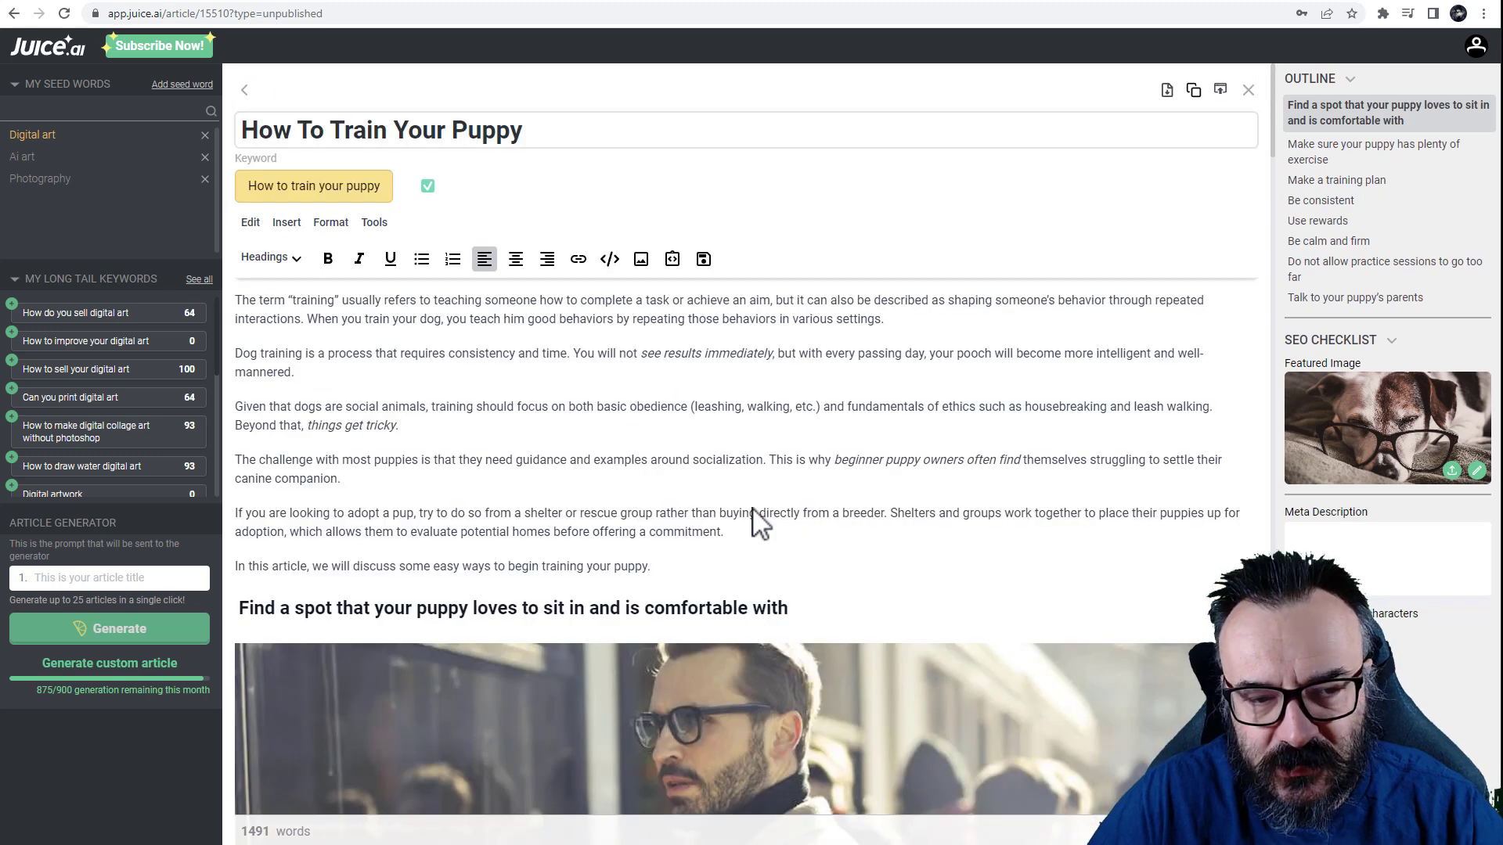
{"action": "scroll", "coordinate": [753, 510], "scroll_direction": "down", "scroll_amount": 4}
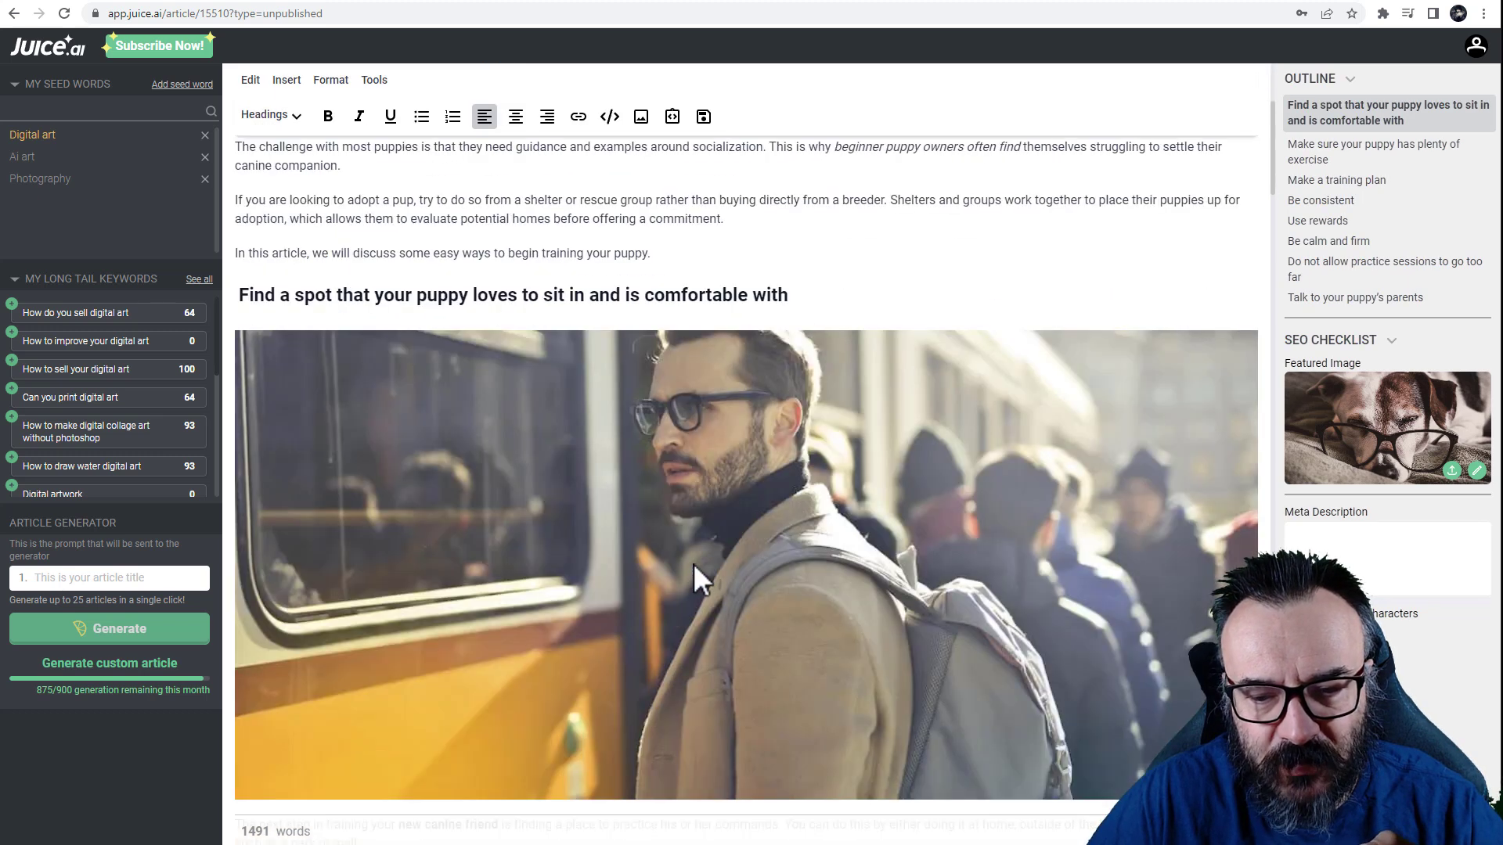
{"action": "scroll", "coordinate": [692, 562], "scroll_direction": "down", "scroll_amount": 9}
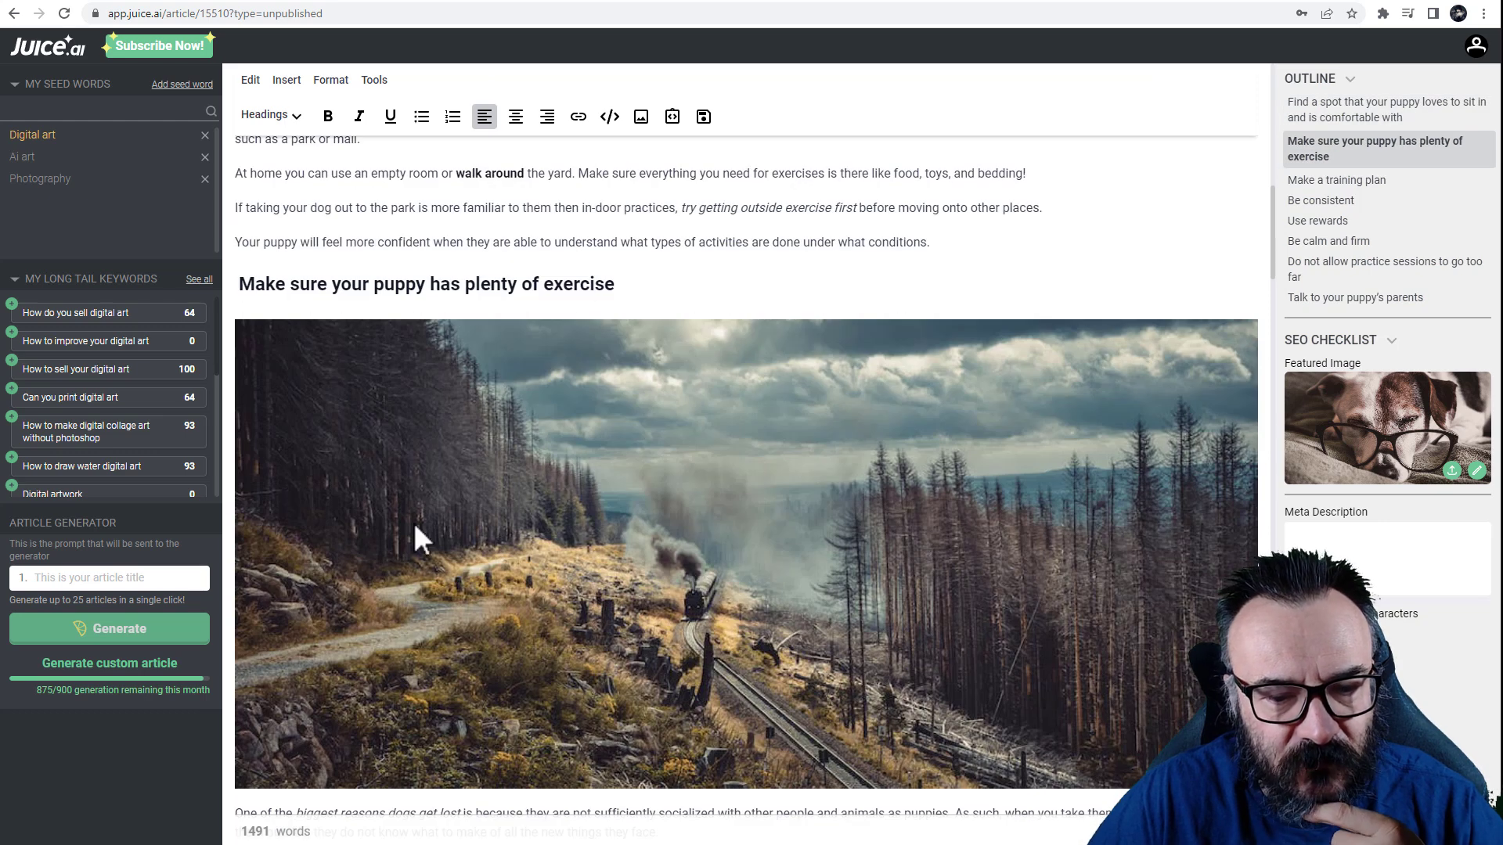
{"action": "scroll", "coordinate": [806, 454], "scroll_direction": "down", "scroll_amount": 3}
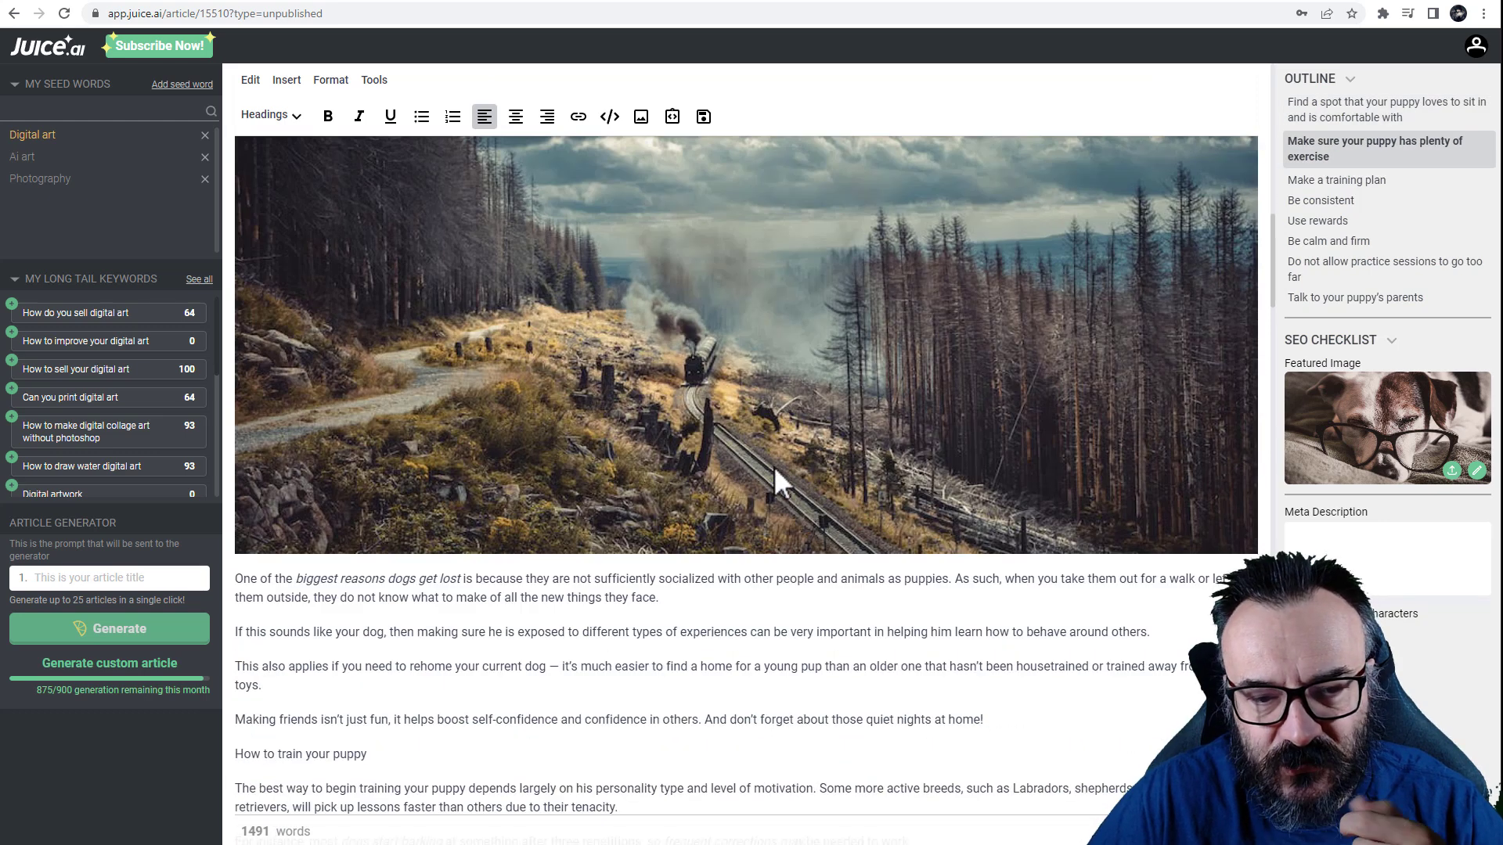
{"action": "scroll", "coordinate": [775, 462], "scroll_direction": "down", "scroll_amount": 8}
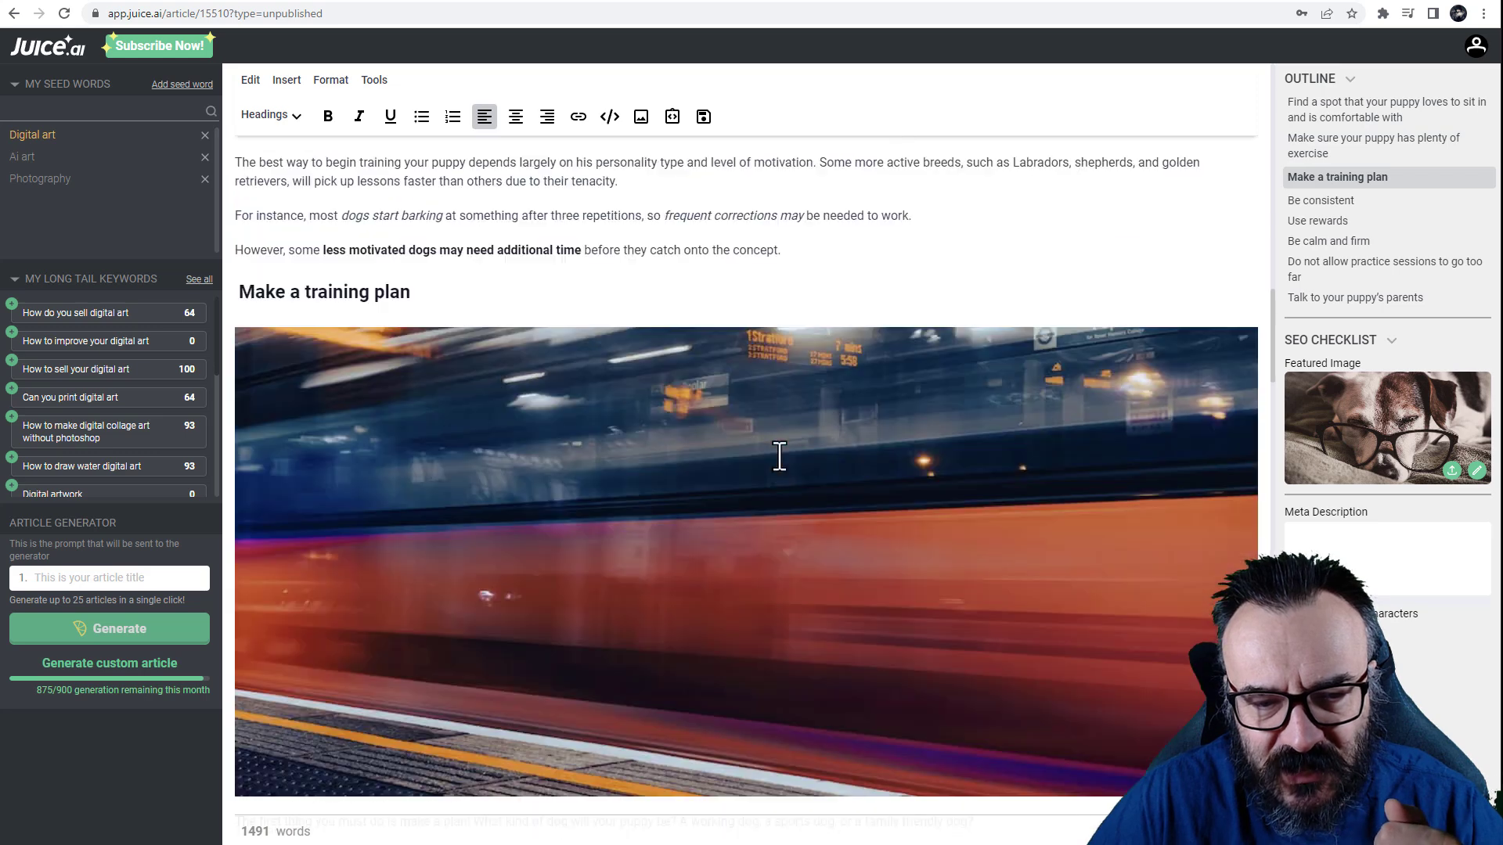
{"action": "scroll", "coordinate": [834, 430], "scroll_direction": "down", "scroll_amount": 2}
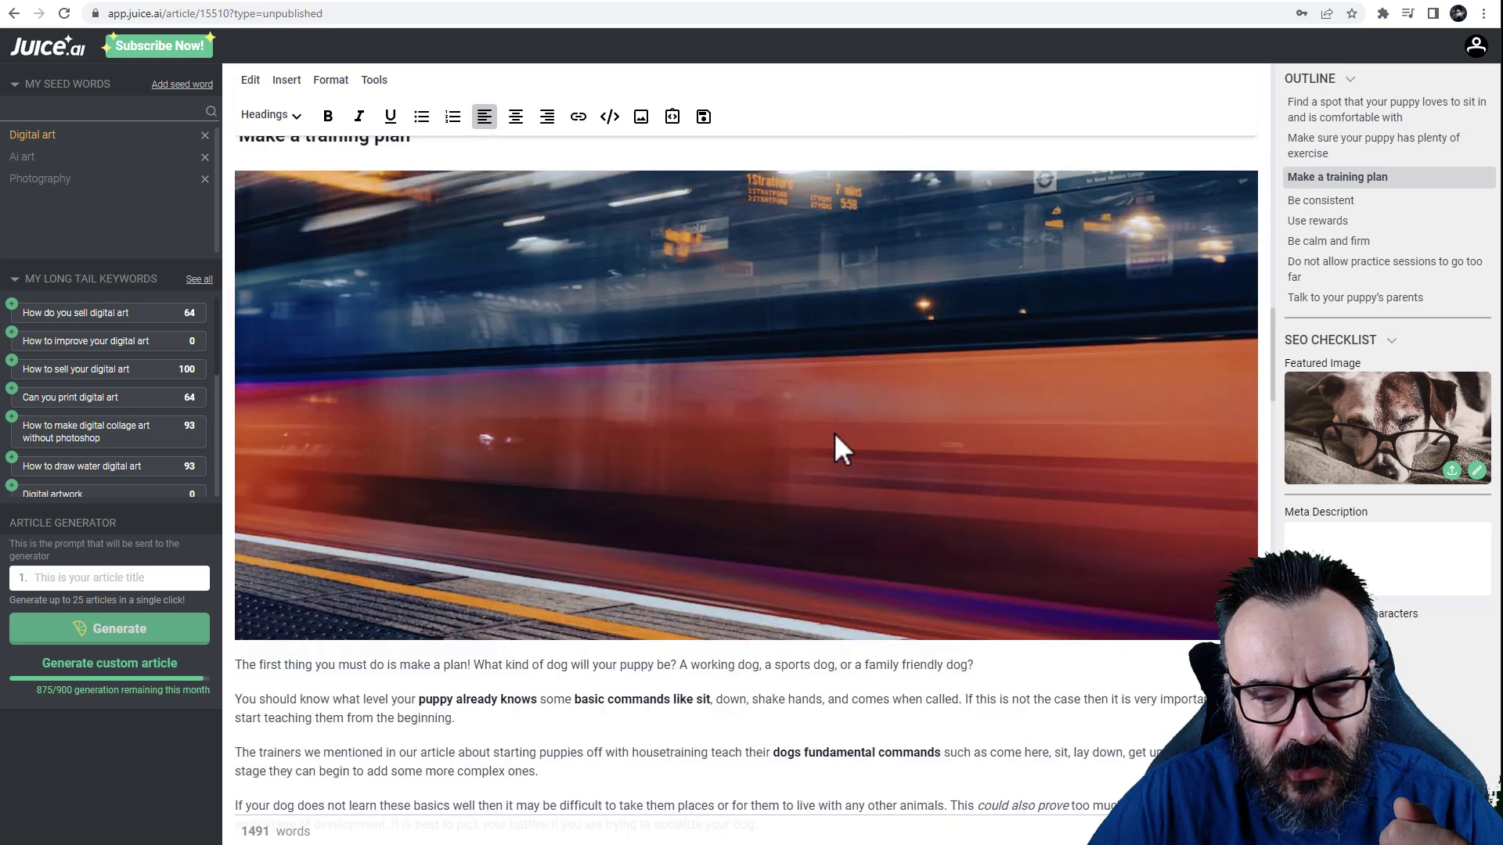
{"action": "scroll", "coordinate": [833, 434], "scroll_direction": "down", "scroll_amount": 10}
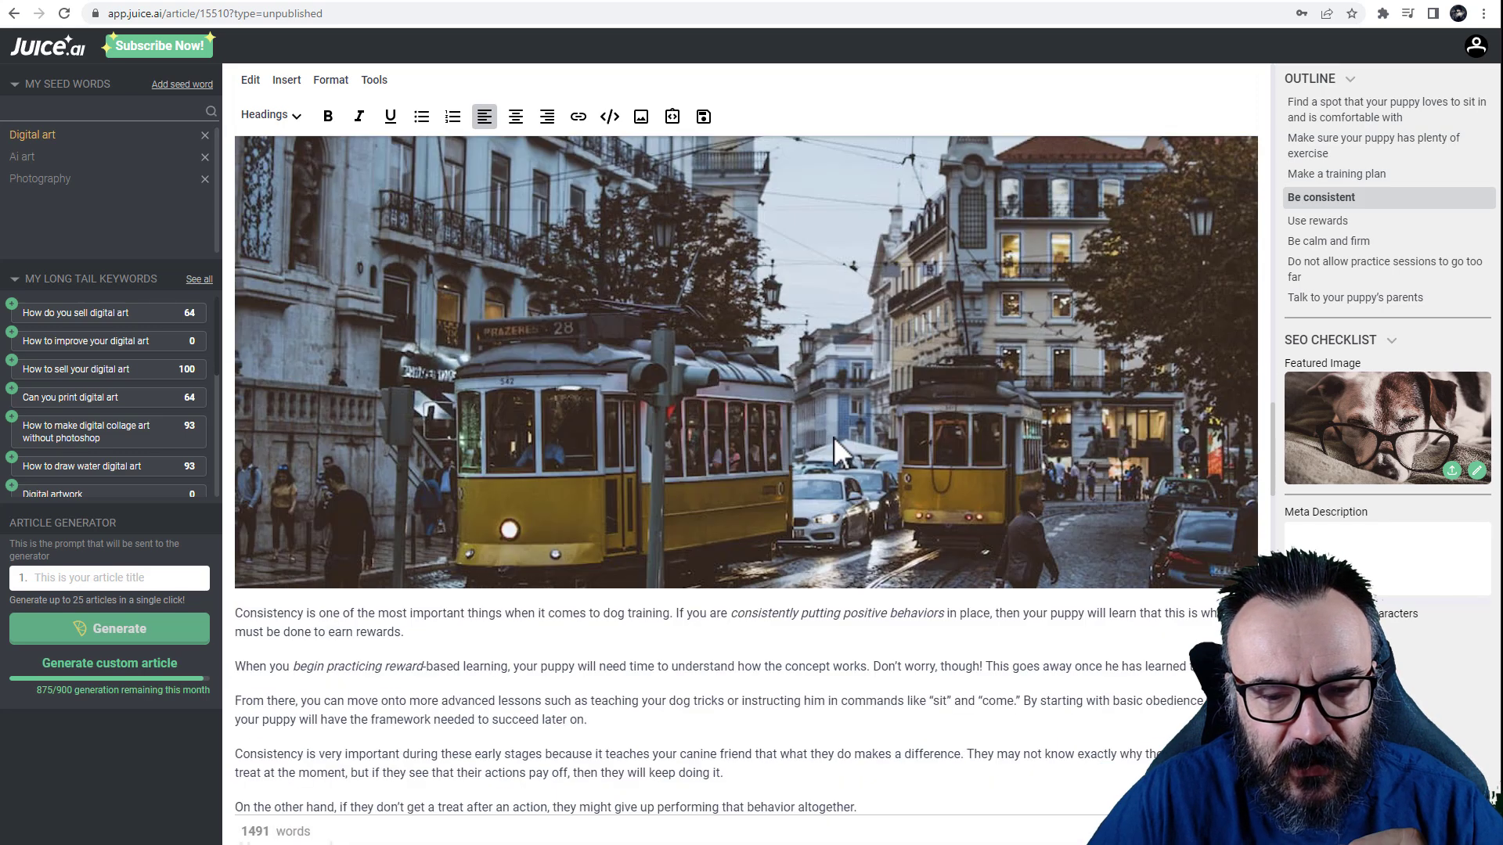
{"action": "scroll", "coordinate": [806, 392], "scroll_direction": "down", "scroll_amount": 9}
{"action": "scroll", "coordinate": [820, 457], "scroll_direction": "up", "scroll_amount": 4}
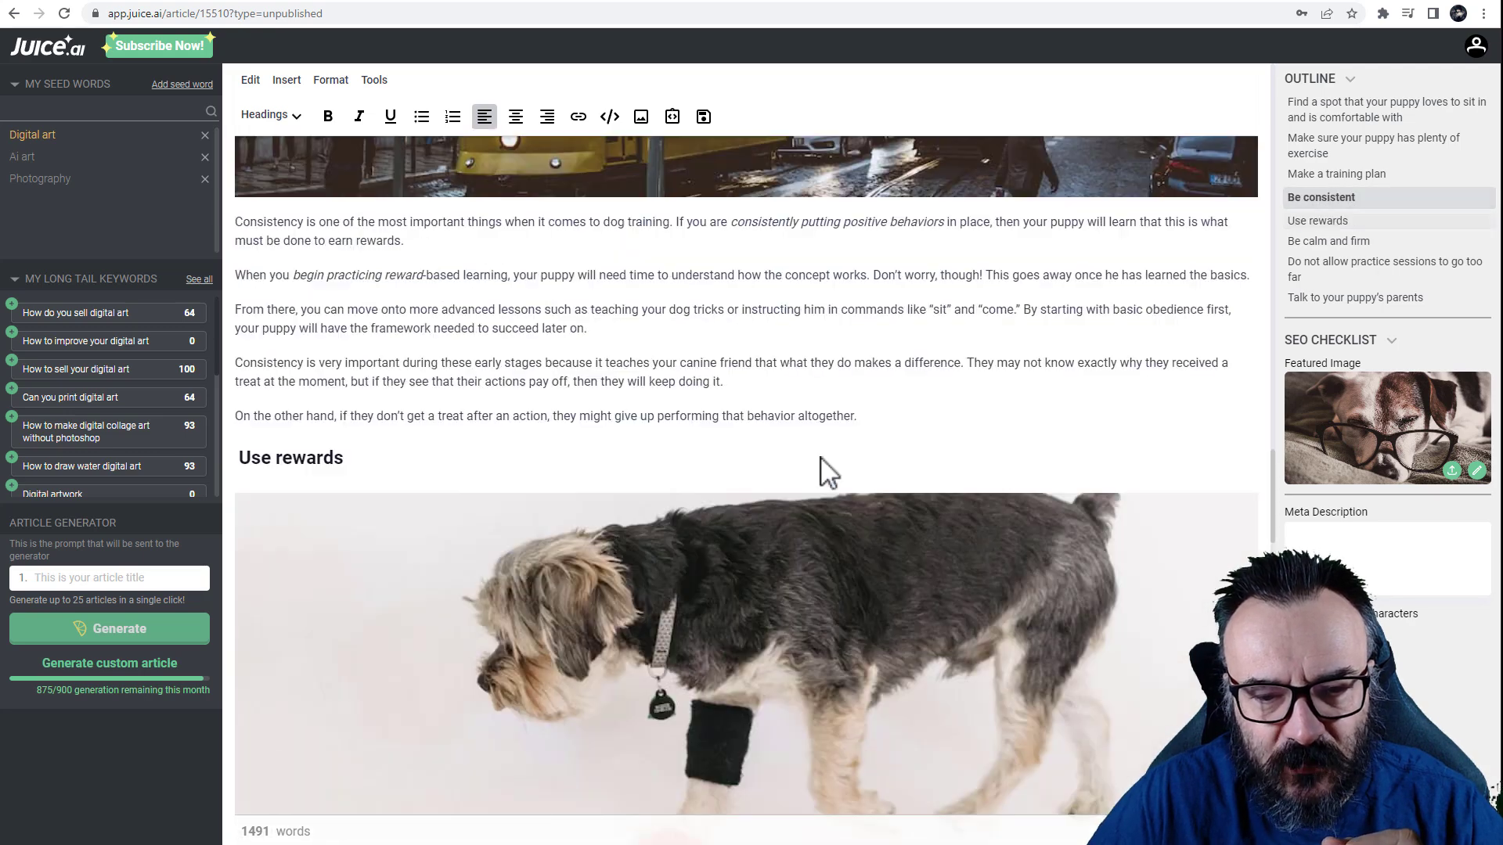
{"action": "scroll", "coordinate": [863, 508], "scroll_direction": "down", "scroll_amount": 20}
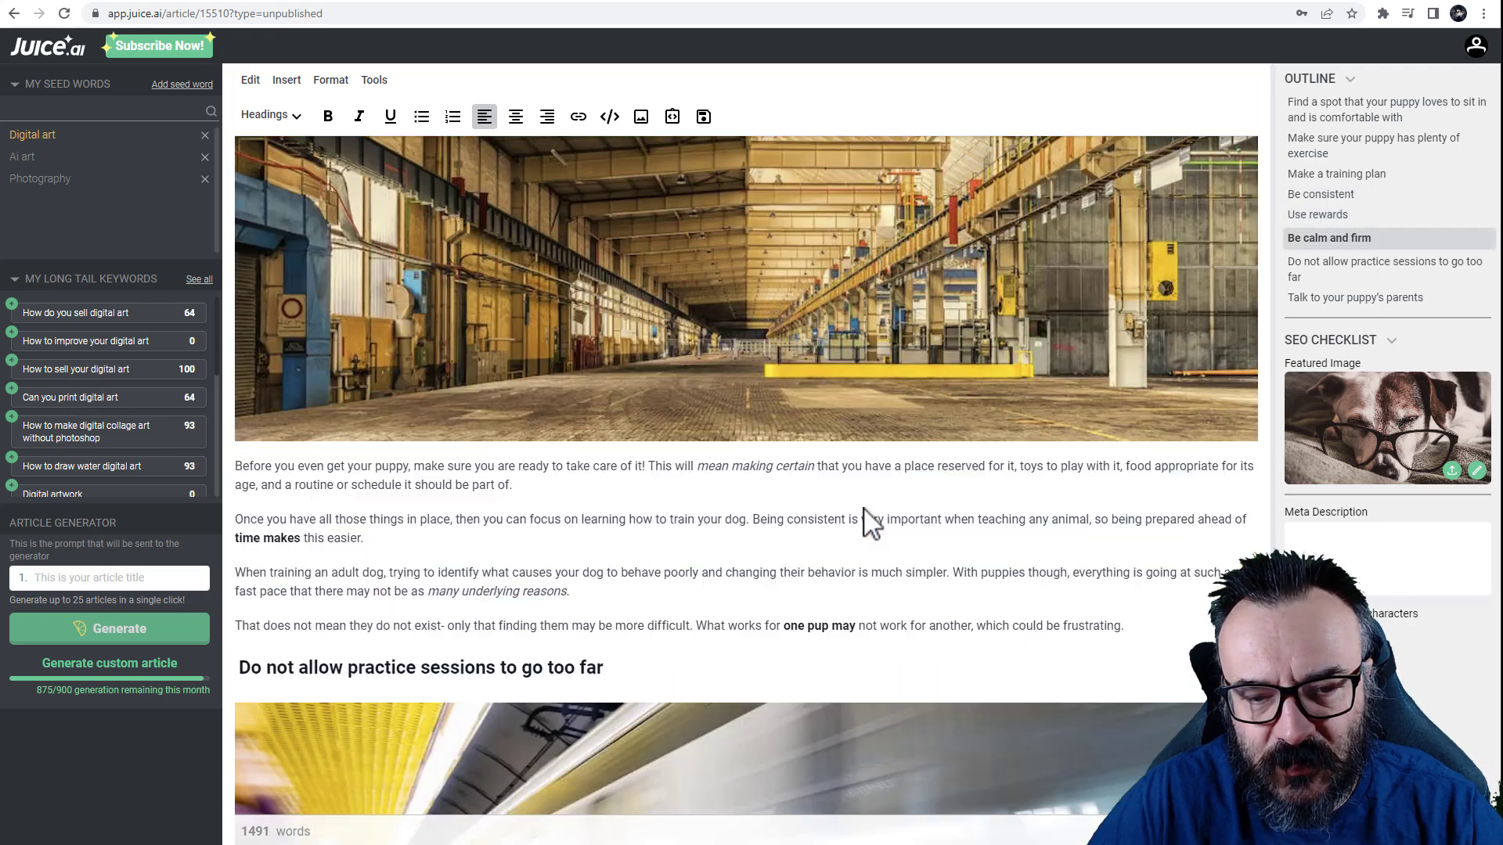
{"action": "scroll", "coordinate": [862, 507], "scroll_direction": "up", "scroll_amount": 5}
{"action": "scroll", "coordinate": [863, 505], "scroll_direction": "down", "scroll_amount": 12}
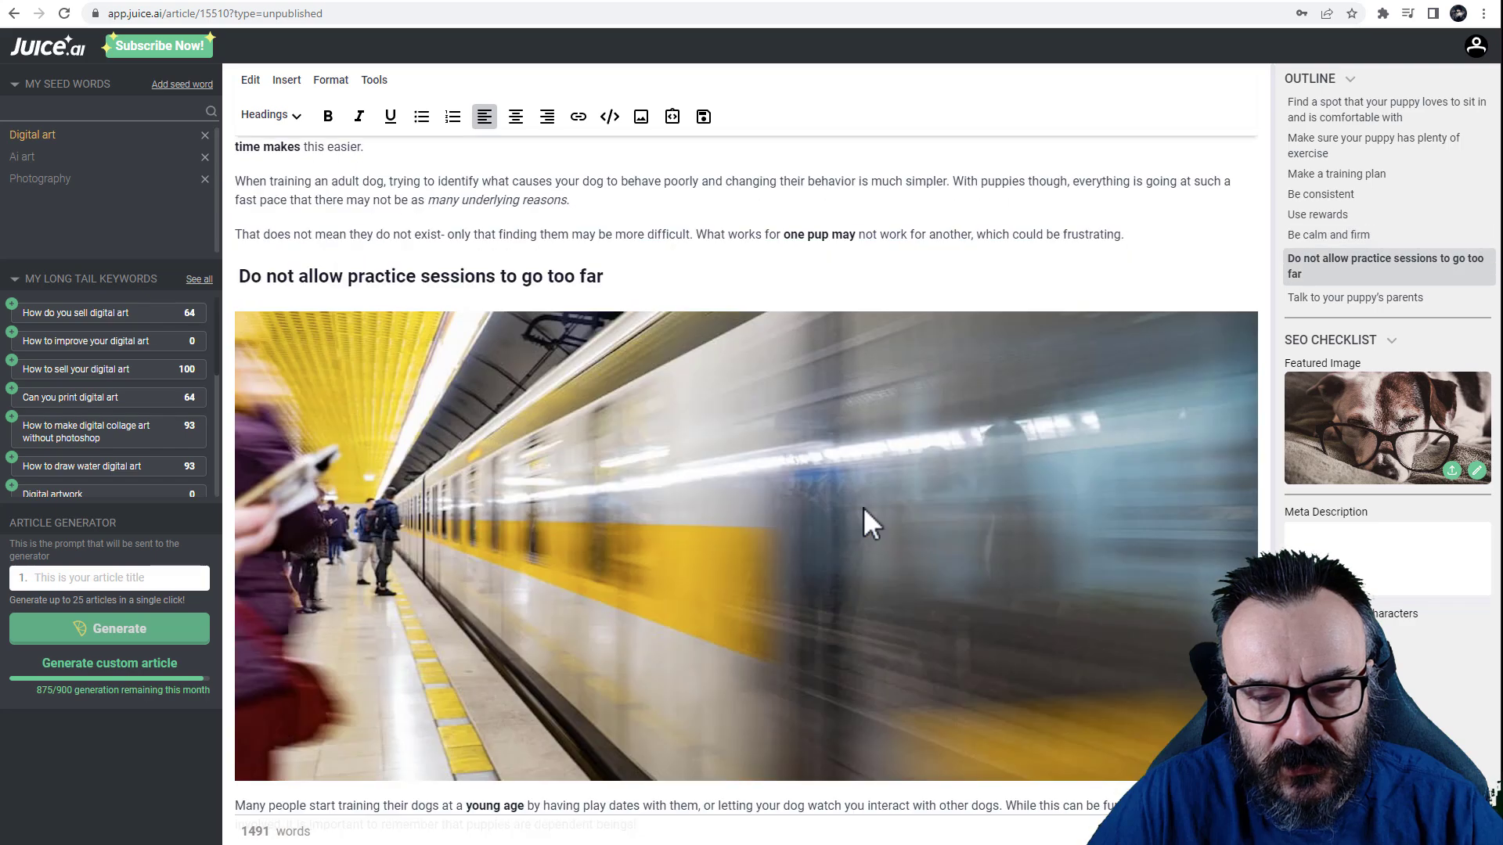
{"action": "scroll", "coordinate": [863, 506], "scroll_direction": "down", "scroll_amount": 4}
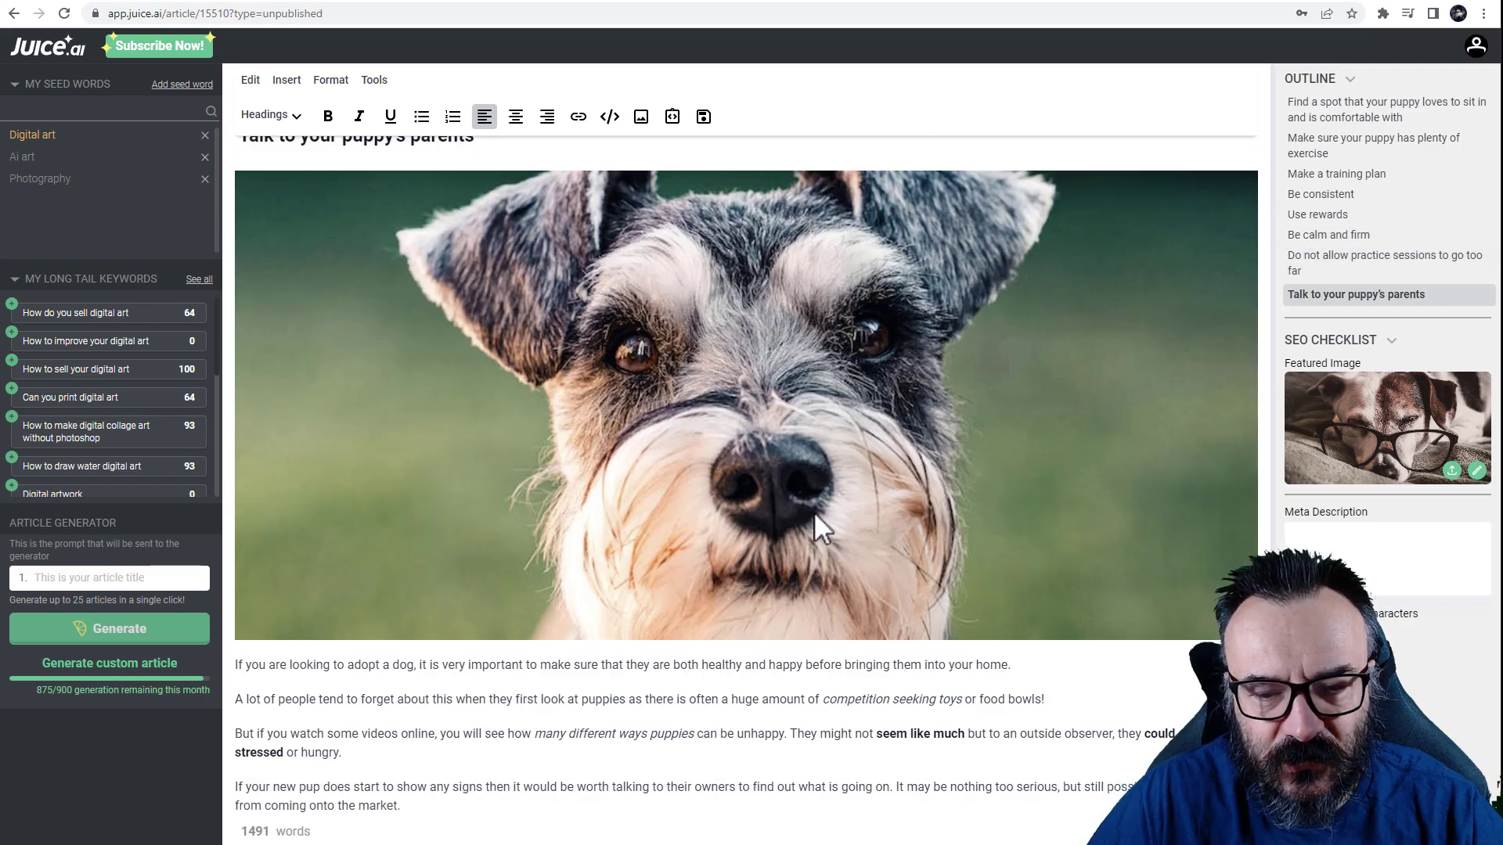
{"action": "scroll", "coordinate": [813, 512], "scroll_direction": "up", "scroll_amount": 14}
{"action": "scroll", "coordinate": [837, 518], "scroll_direction": "up", "scroll_amount": 10}
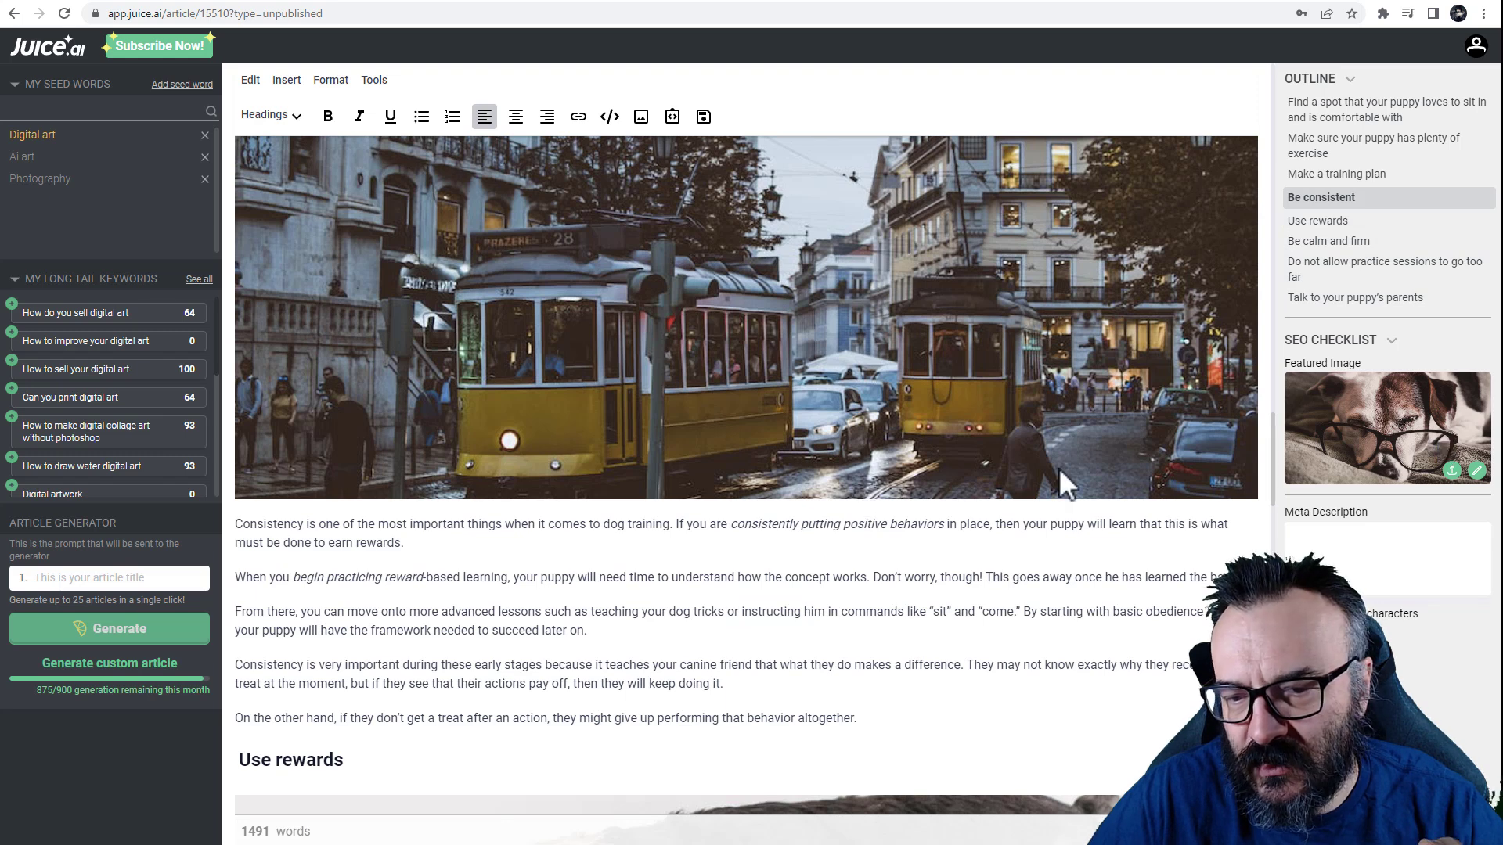
{"action": "scroll", "coordinate": [716, 512], "scroll_direction": "up", "scroll_amount": 15}
{"action": "scroll", "coordinate": [727, 528], "scroll_direction": "up", "scroll_amount": 10}
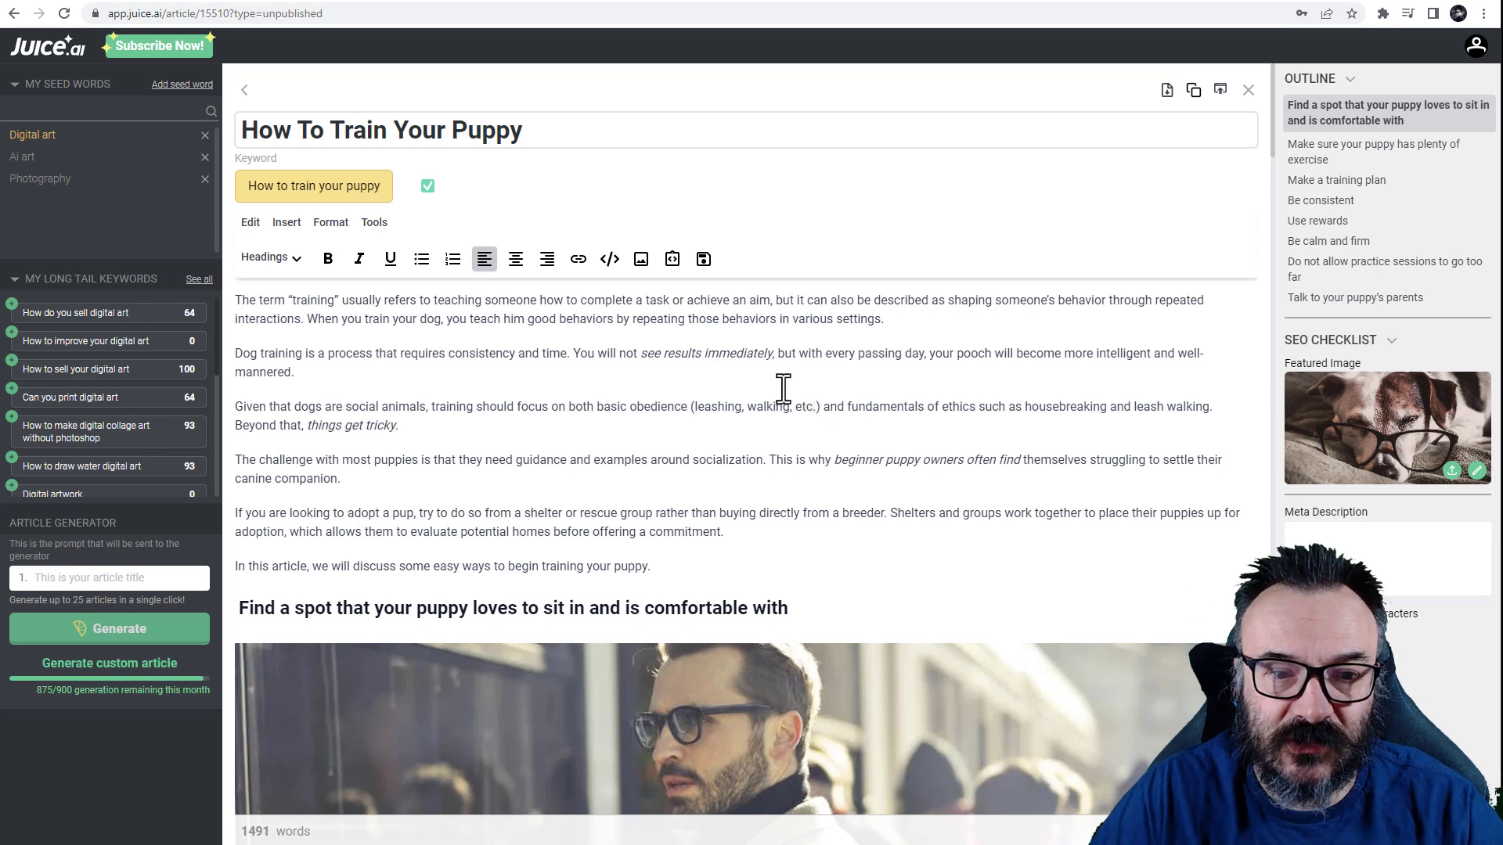
{"action": "left_click", "coordinate": [15, 13]}
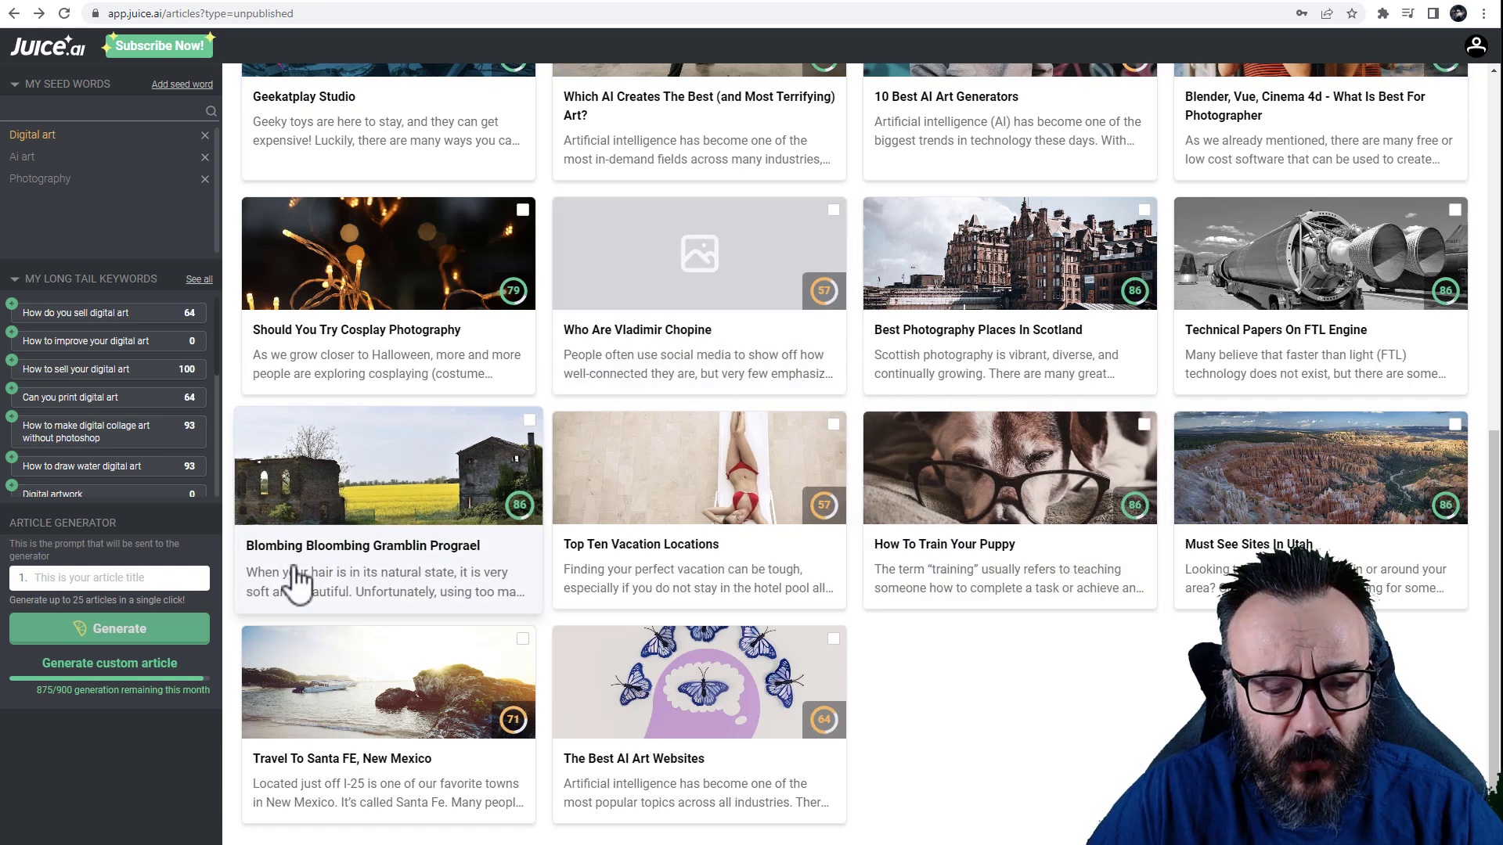
Open the 'Blombing Bloombing Gramblin Prograel' article and select the misspelt title word 'Prograel'
{"action": "left_click", "coordinate": [439, 564]}
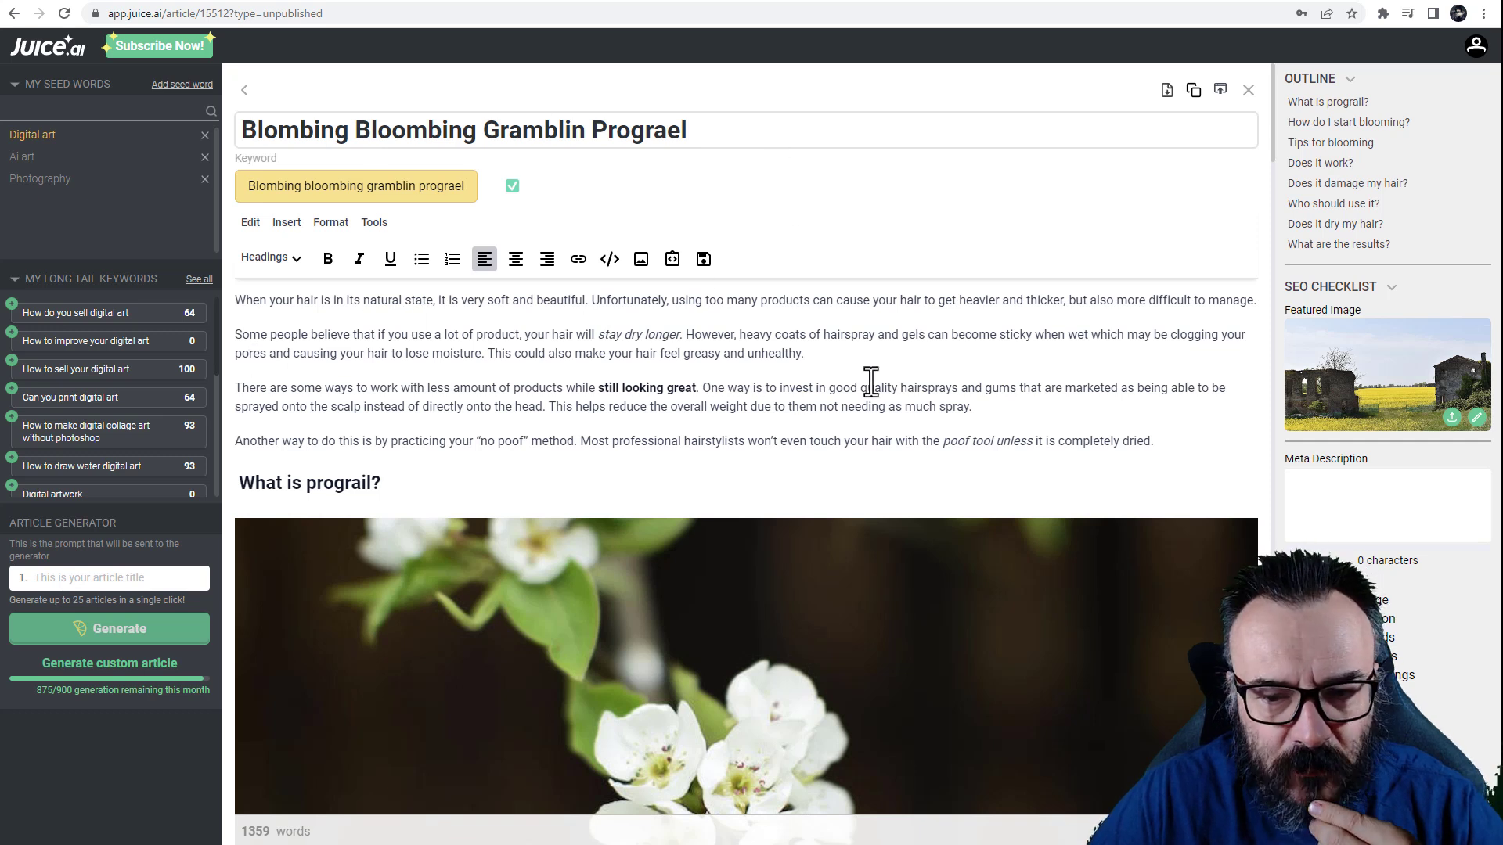
{"action": "scroll", "coordinate": [870, 381], "scroll_direction": "down", "scroll_amount": 2}
{"action": "scroll", "coordinate": [876, 386], "scroll_direction": "up", "scroll_amount": 2}
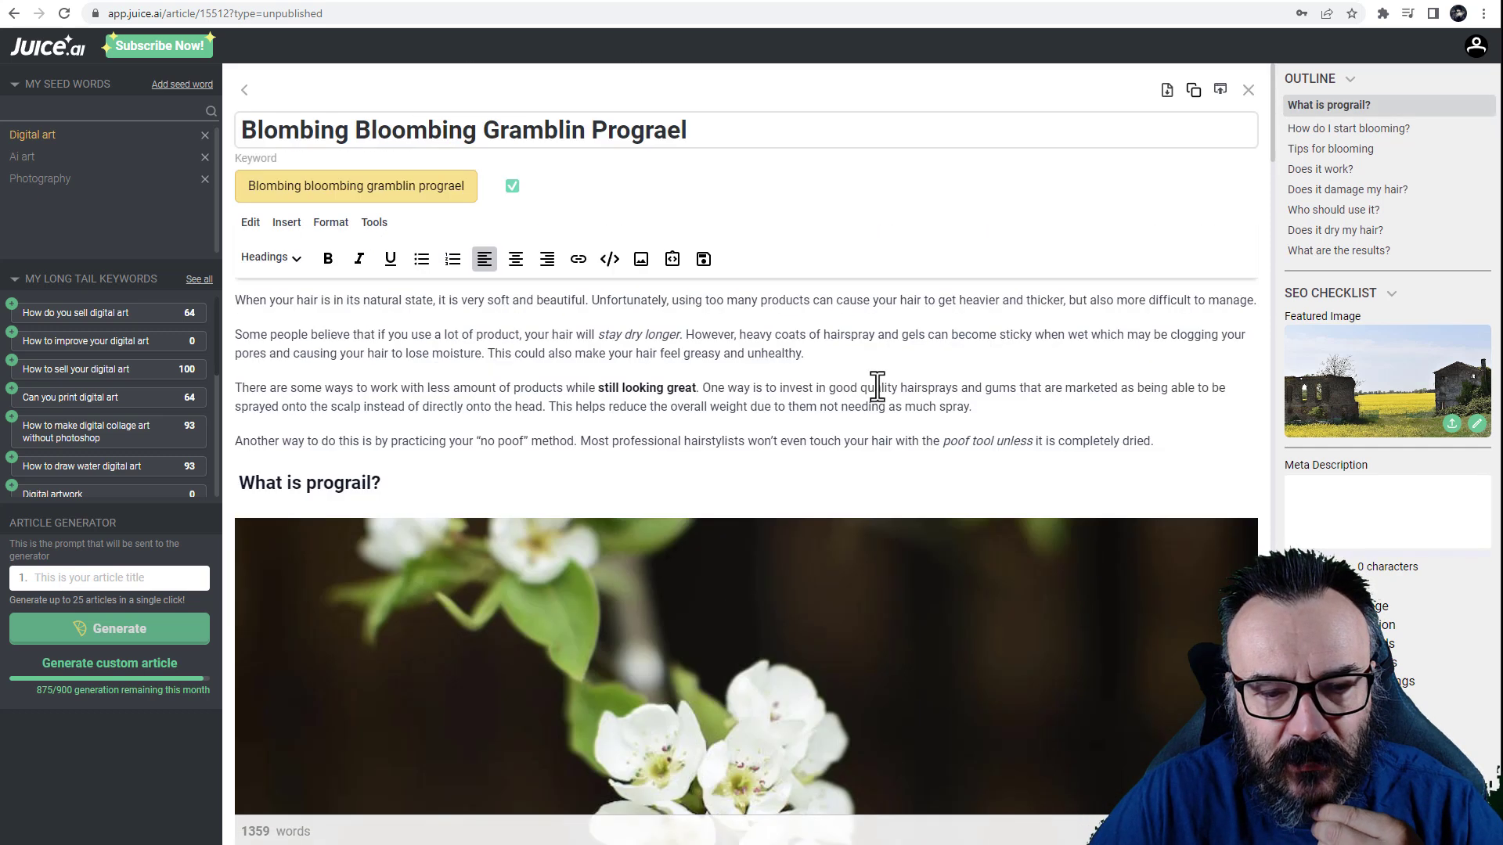
{"action": "double_click", "coordinate": [642, 130]}
{"action": "left_click", "coordinate": [338, 484]}
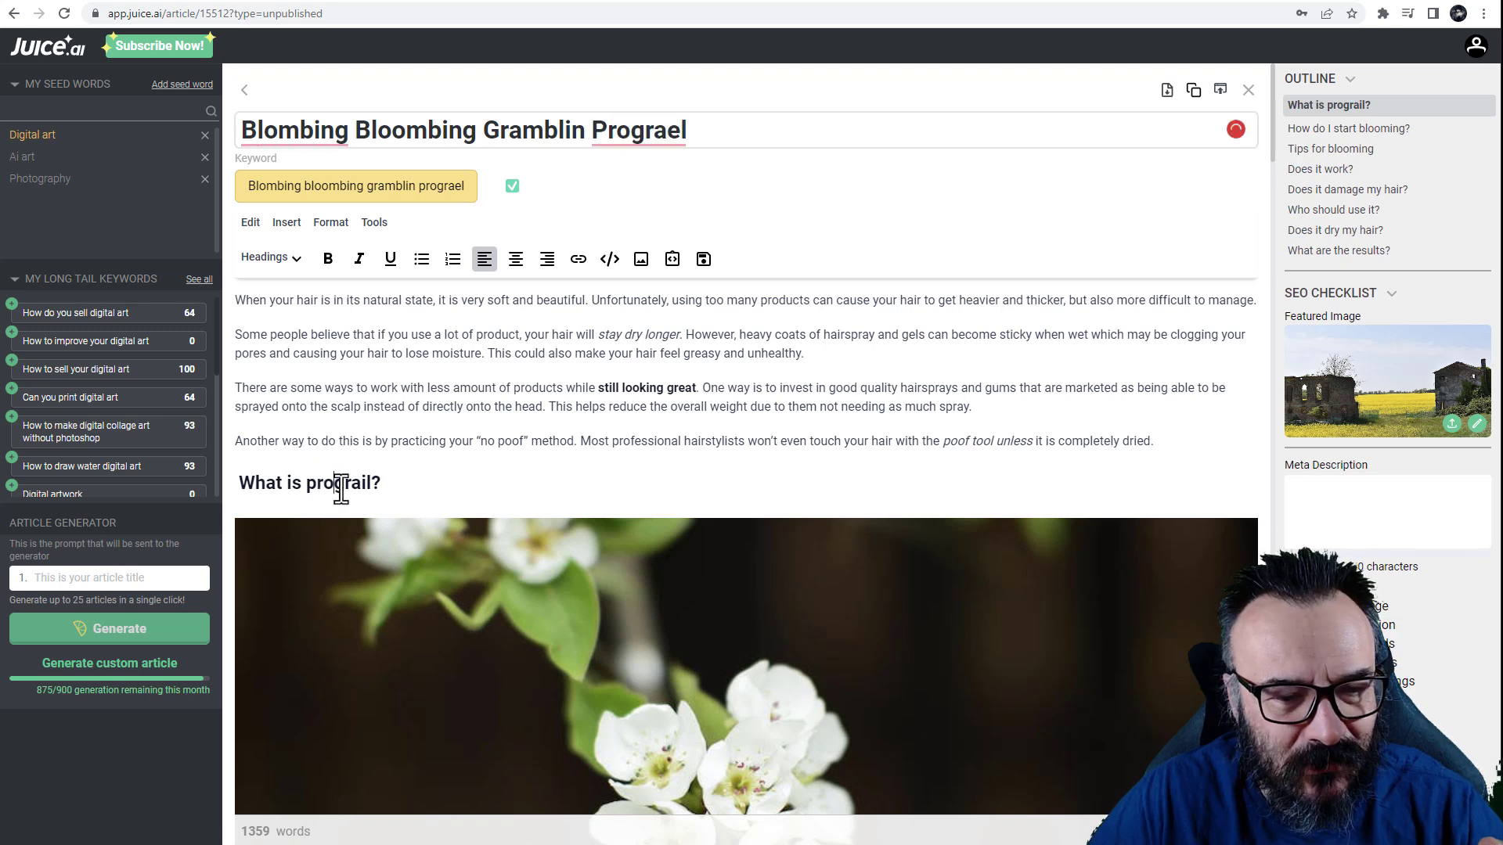
{"action": "left_click", "coordinate": [1075, 346]}
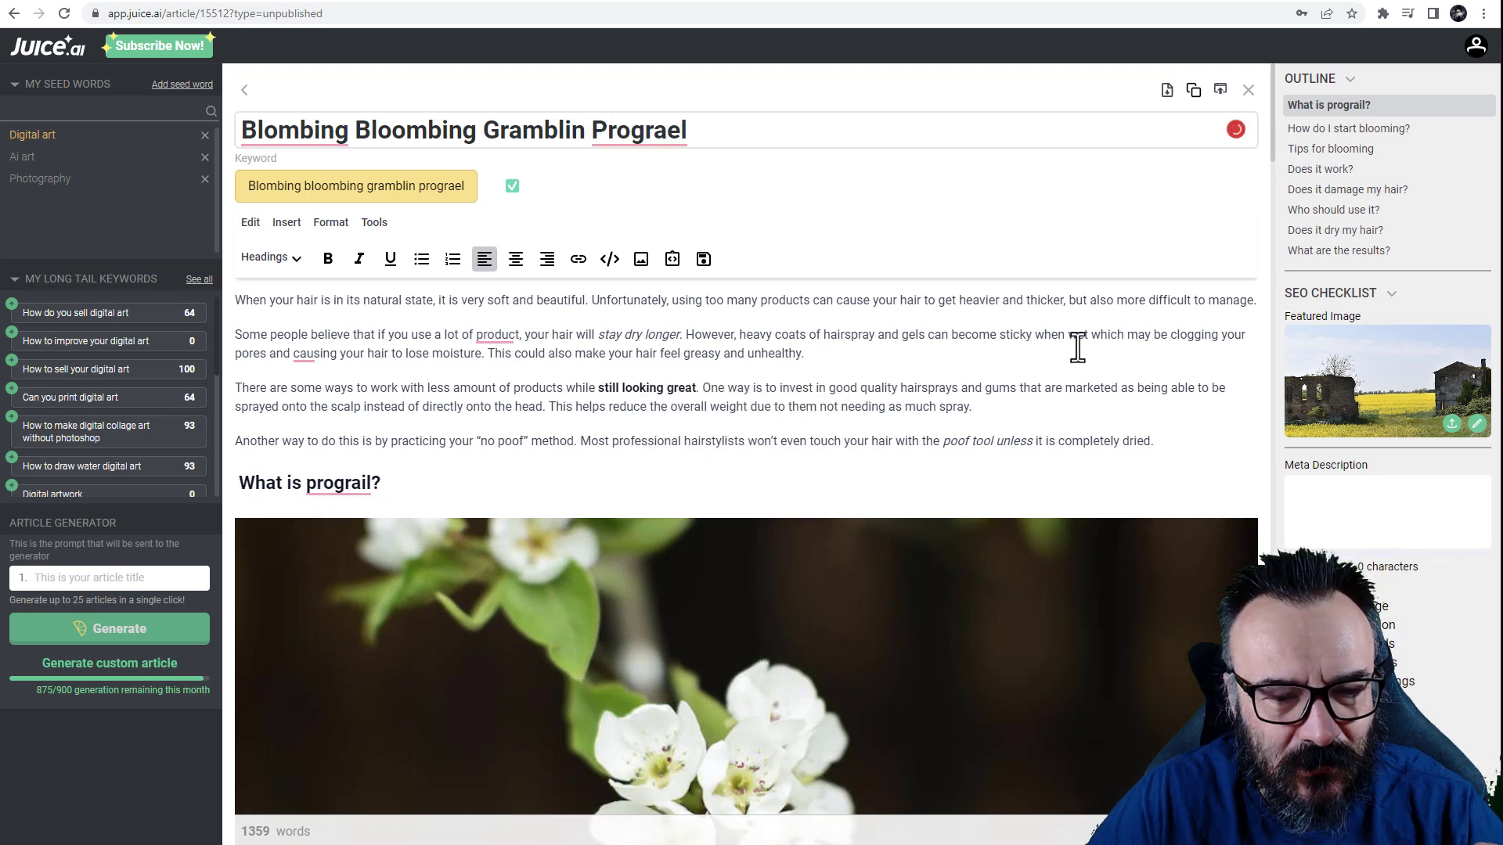
Skim the rest of the 1359-word draft and return to the unpublished articles list
{"action": "scroll", "coordinate": [1049, 325], "scroll_direction": "down", "scroll_amount": 7}
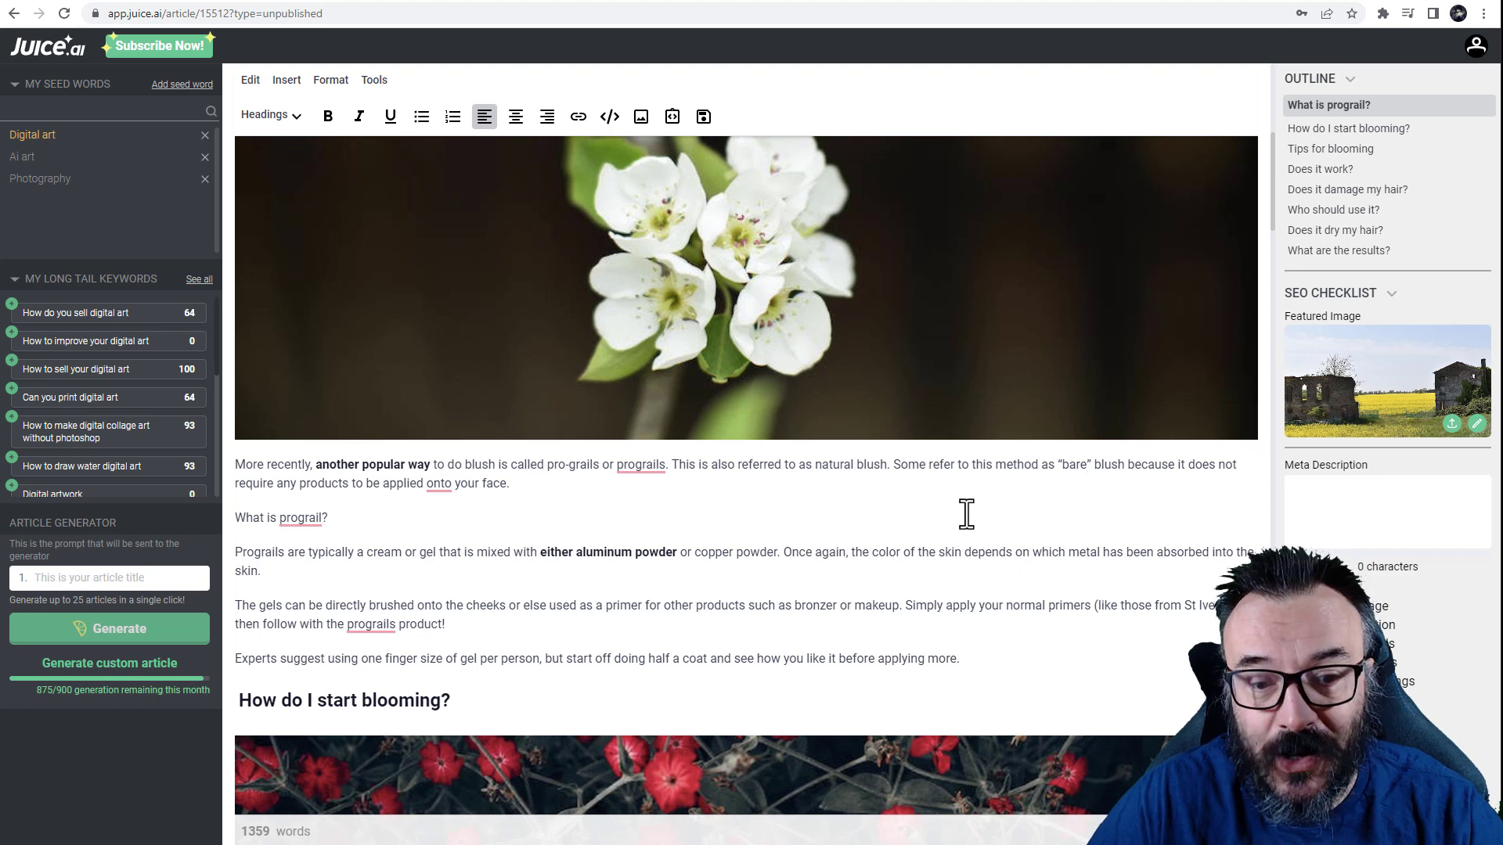
{"action": "scroll", "coordinate": [940, 515], "scroll_direction": "up", "scroll_amount": 10}
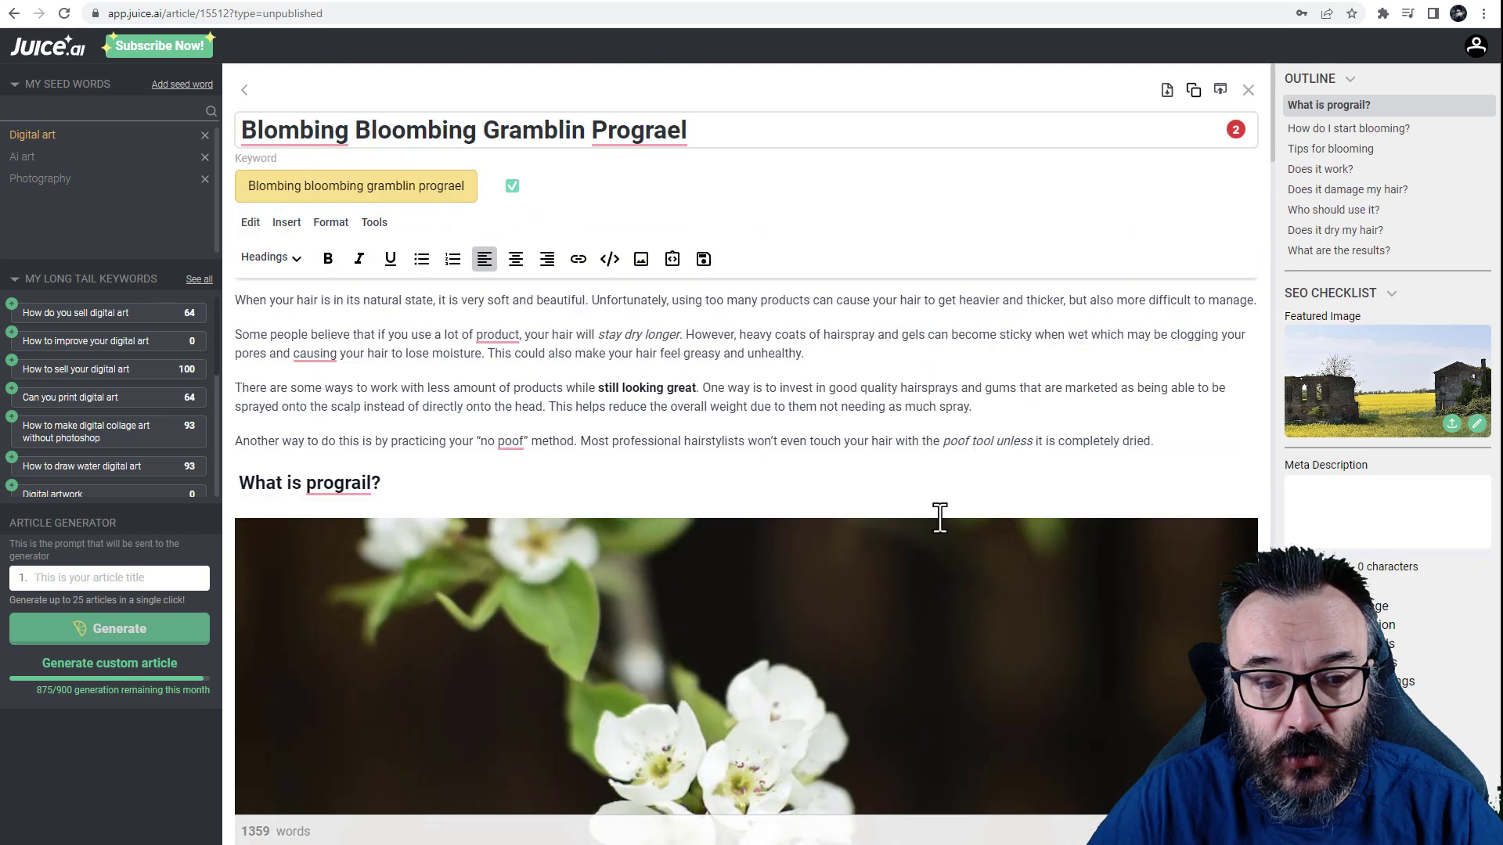
{"action": "scroll", "coordinate": [940, 515], "scroll_direction": "down", "scroll_amount": 14}
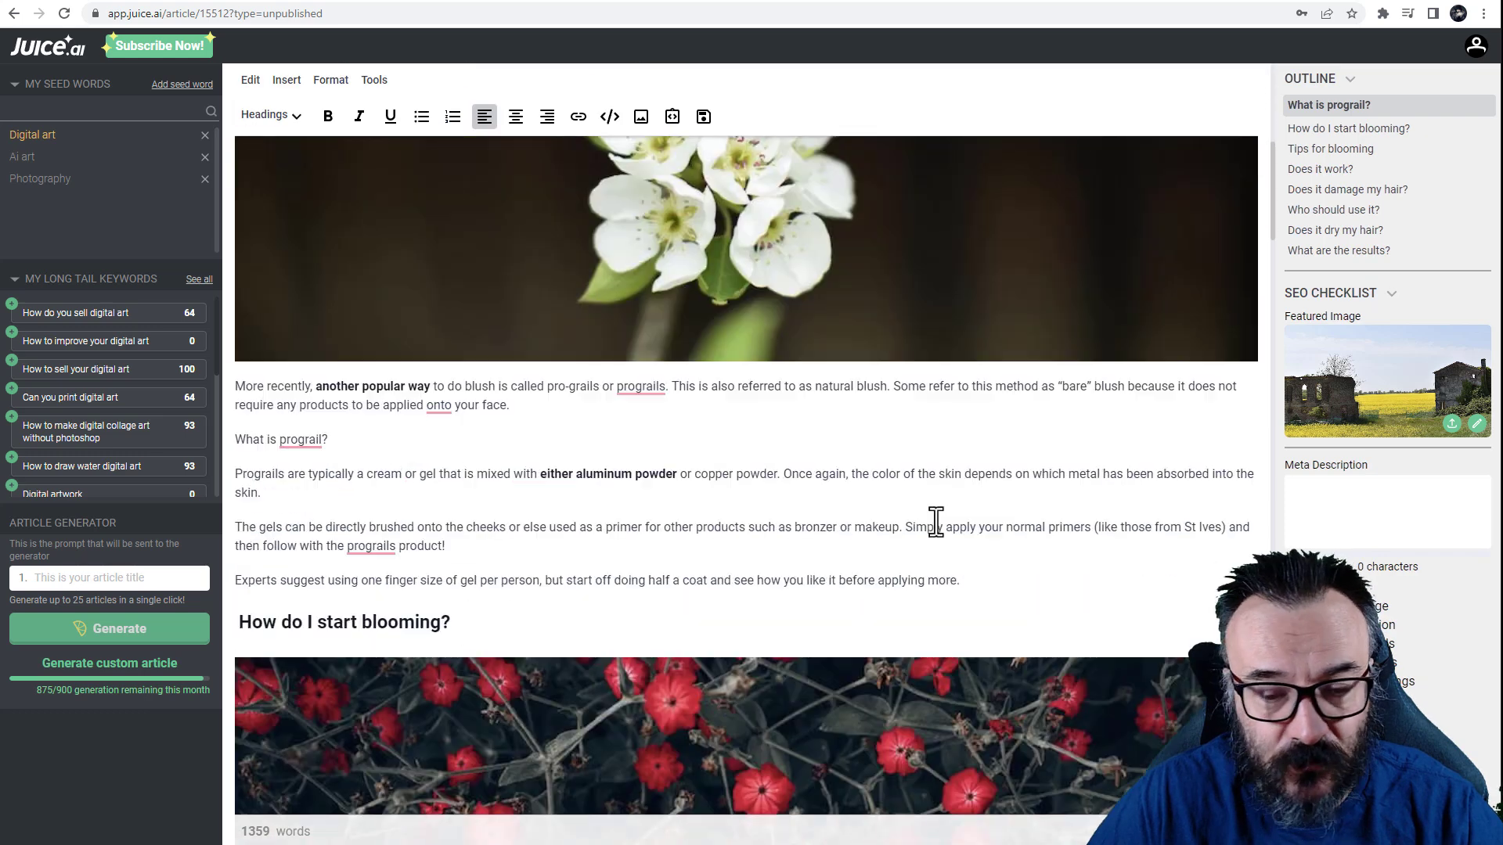
{"action": "scroll", "coordinate": [928, 531], "scroll_direction": "down", "scroll_amount": 9}
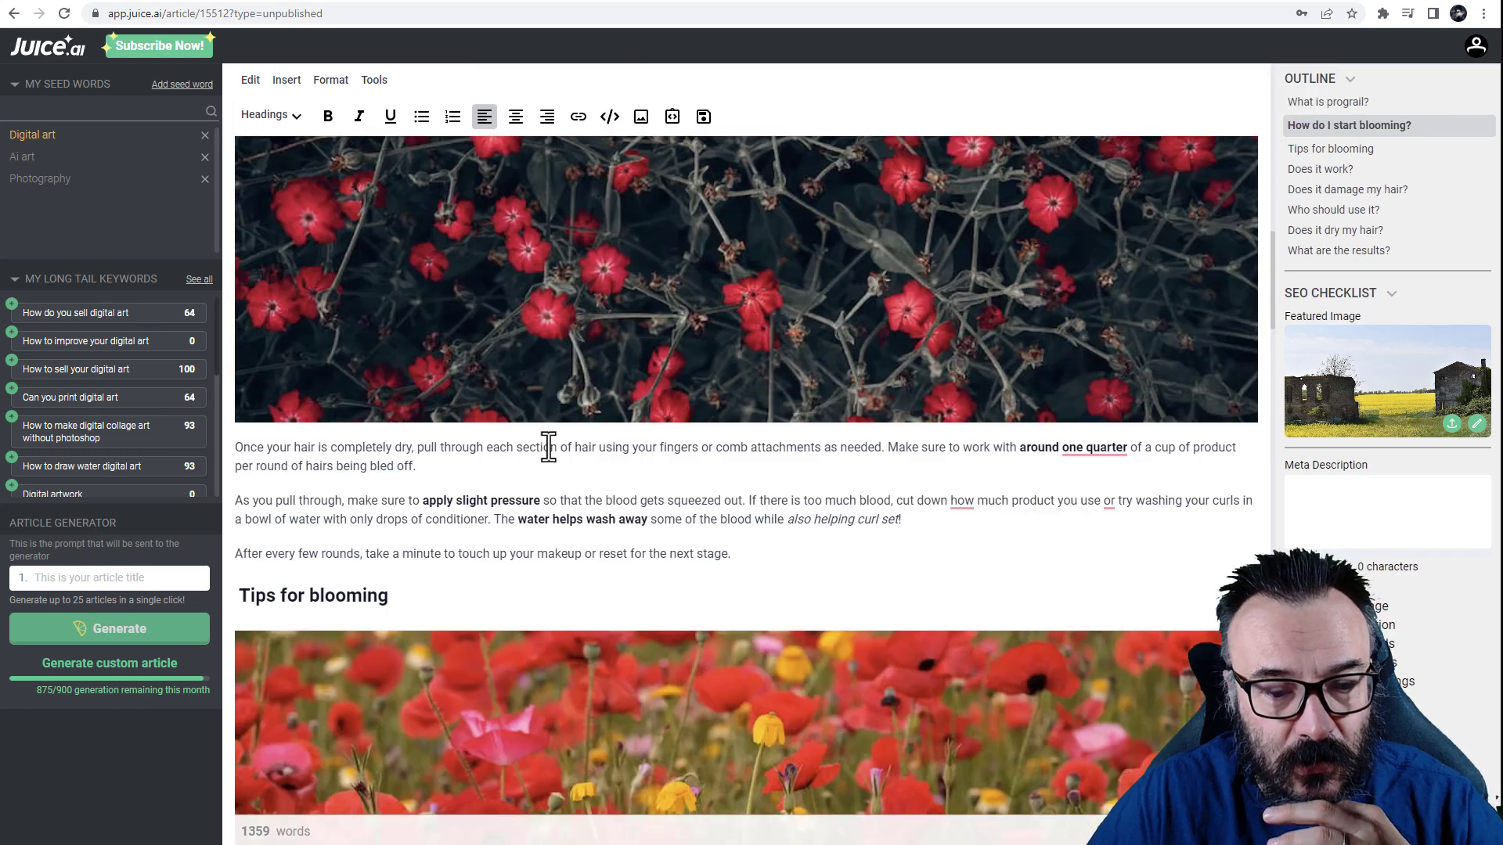
{"action": "scroll", "coordinate": [543, 448], "scroll_direction": "down", "scroll_amount": 12}
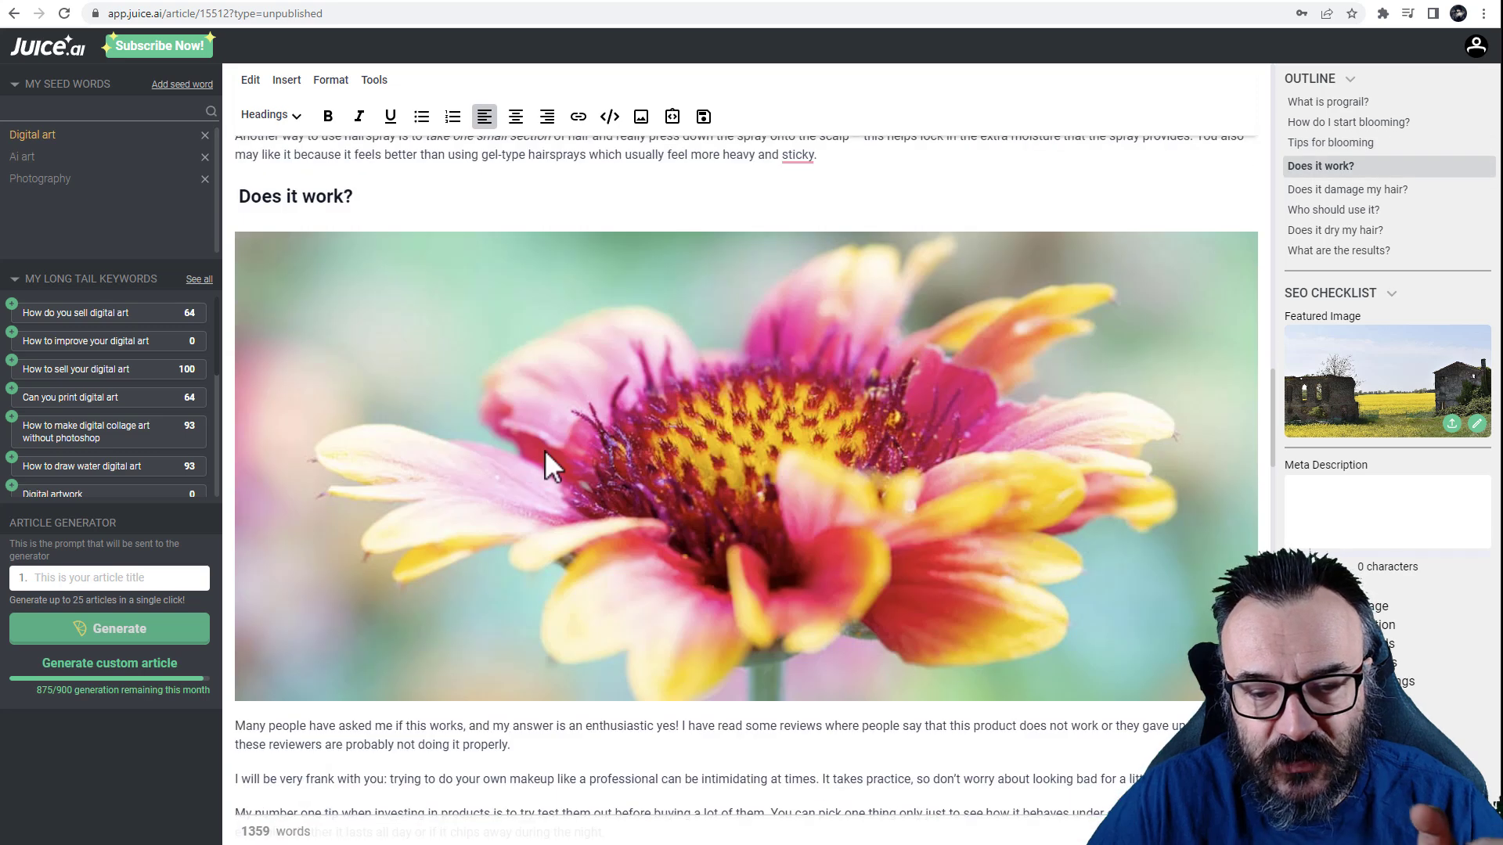
{"action": "scroll", "coordinate": [546, 451], "scroll_direction": "down", "scroll_amount": 10}
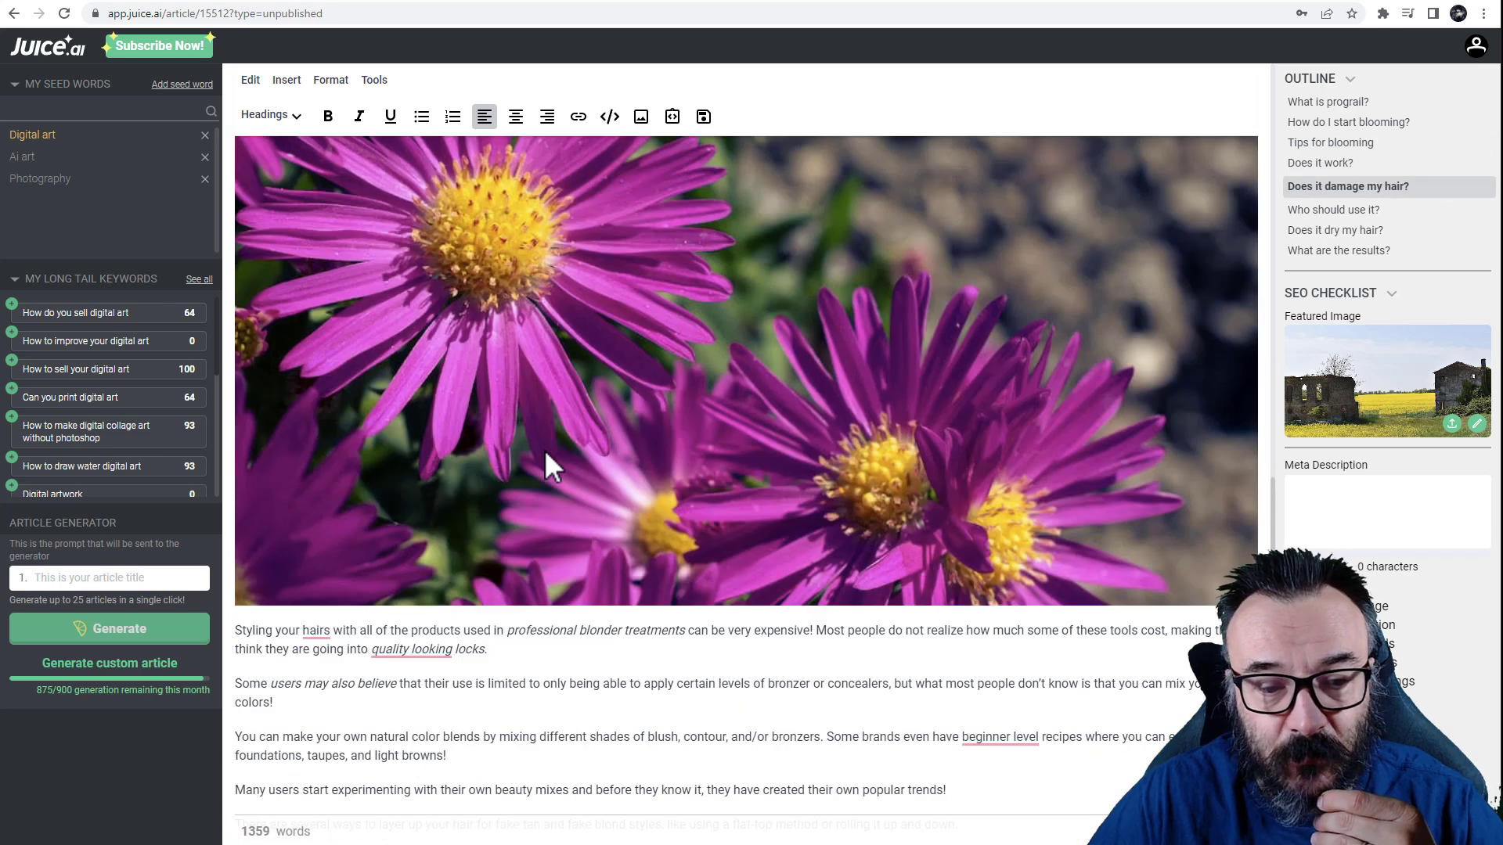
{"action": "scroll", "coordinate": [546, 454], "scroll_direction": "up", "scroll_amount": 4}
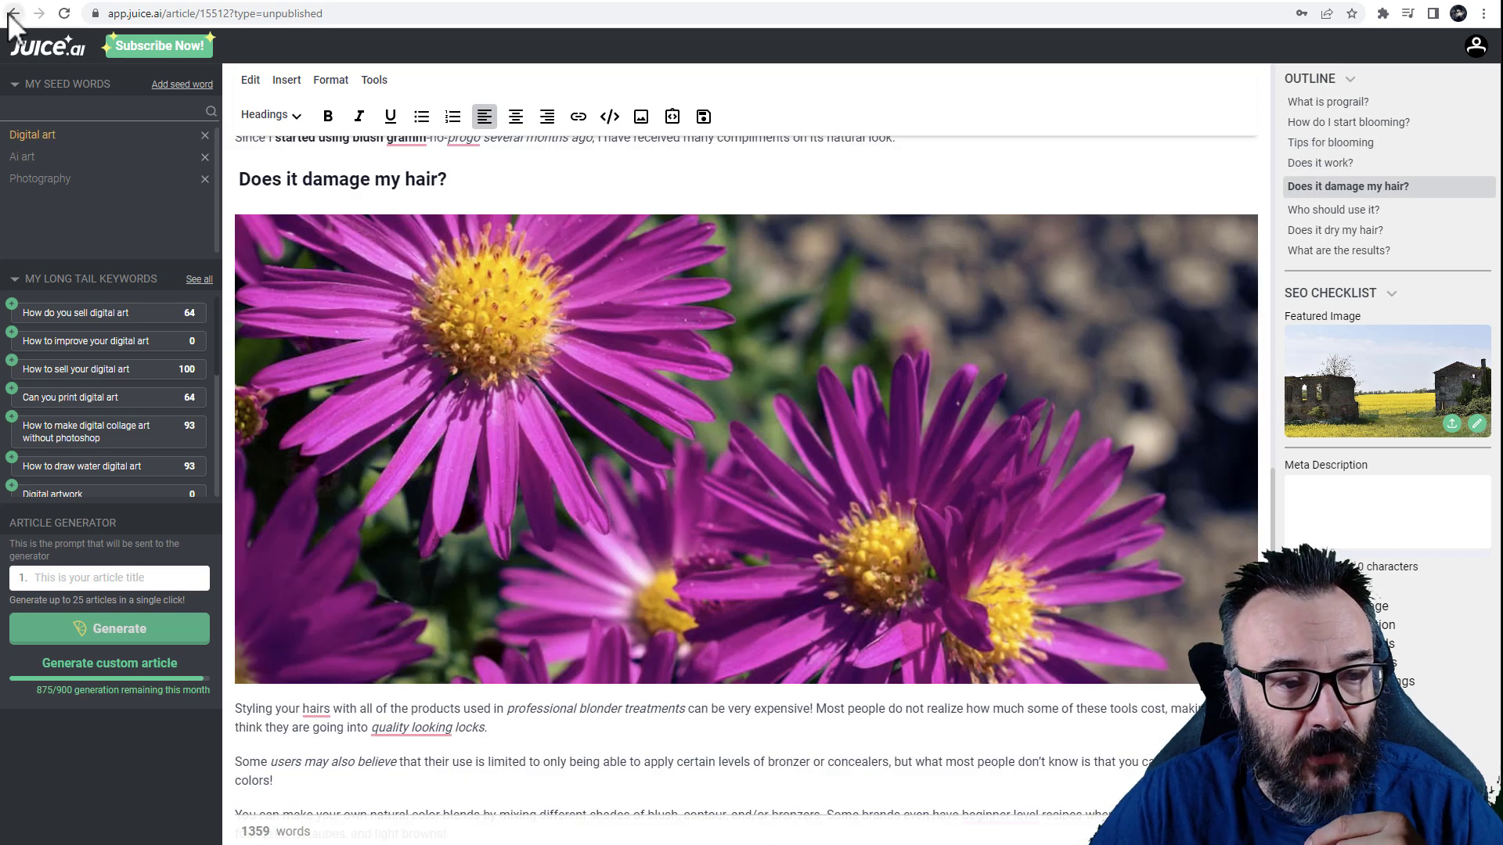
{"action": "left_click", "coordinate": [14, 13]}
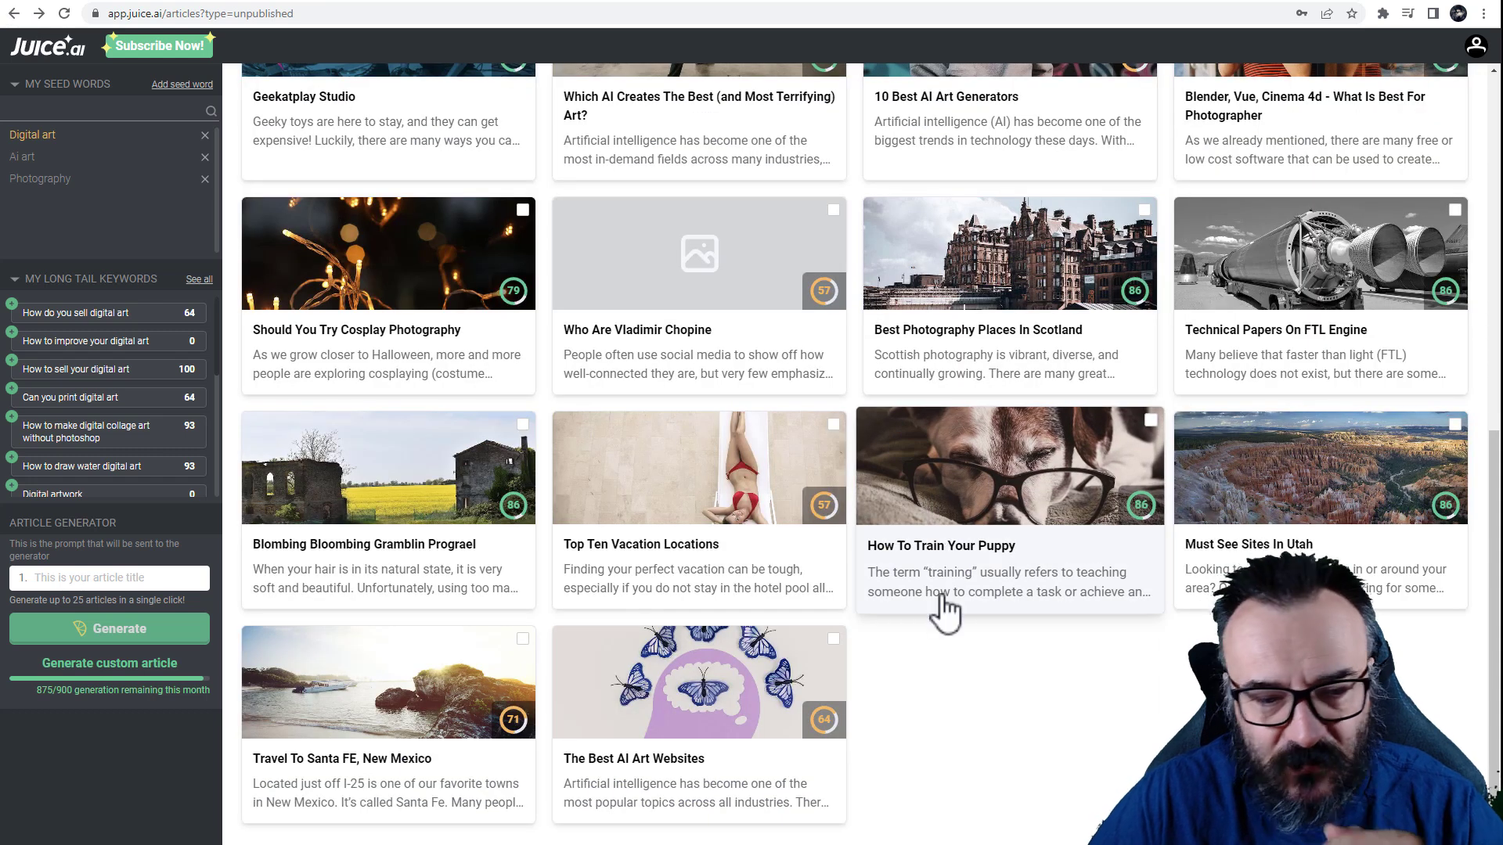
Open the FTL Engine article and dismiss Grammarly's hyphenation suggestion for 'faster than light'
{"action": "scroll", "coordinate": [945, 613], "scroll_direction": "up", "scroll_amount": 3}
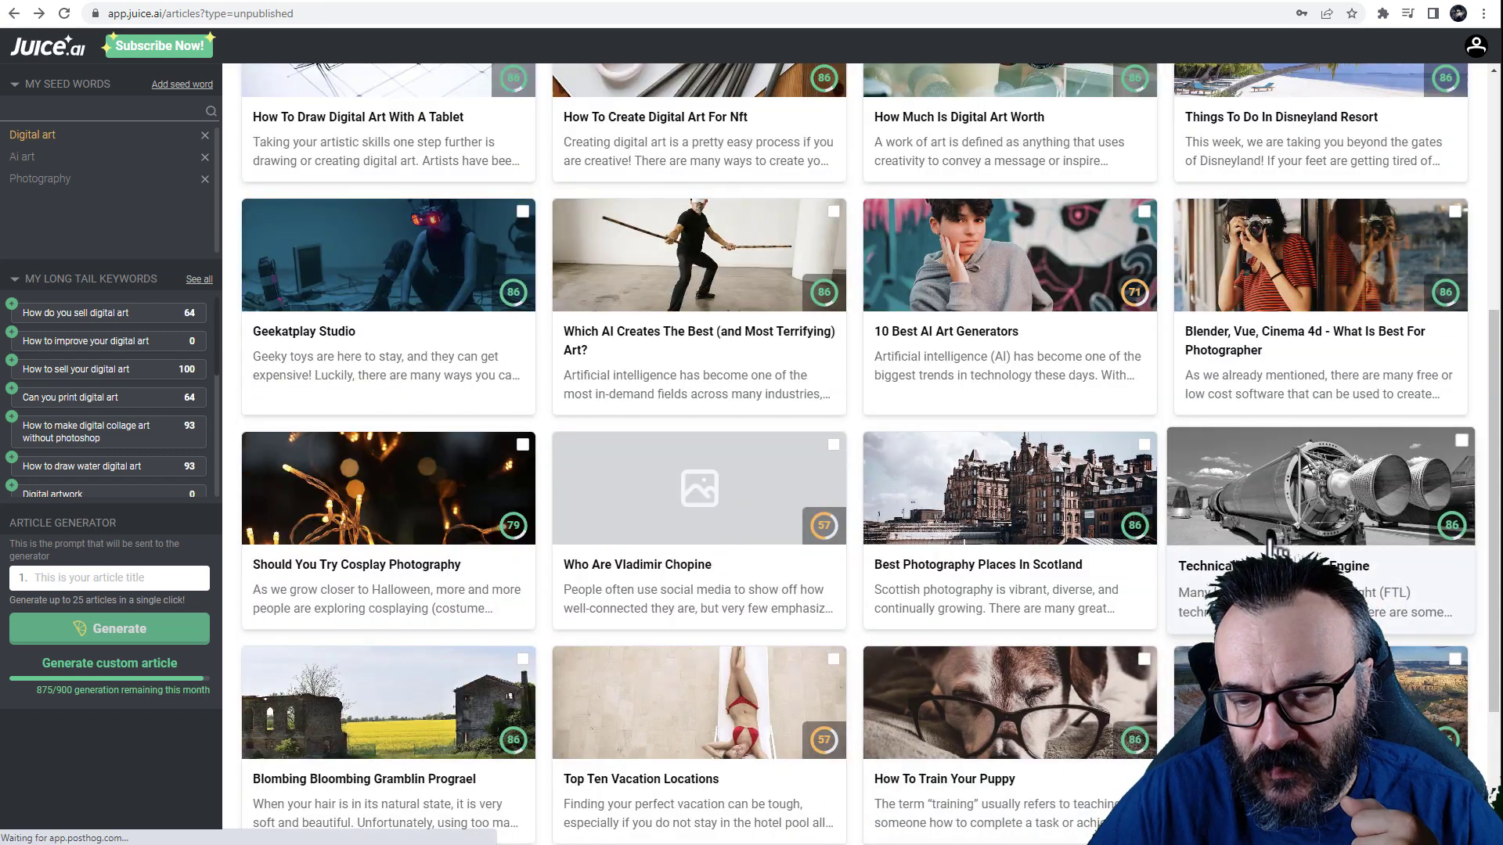
{"action": "left_click", "coordinate": [1315, 493]}
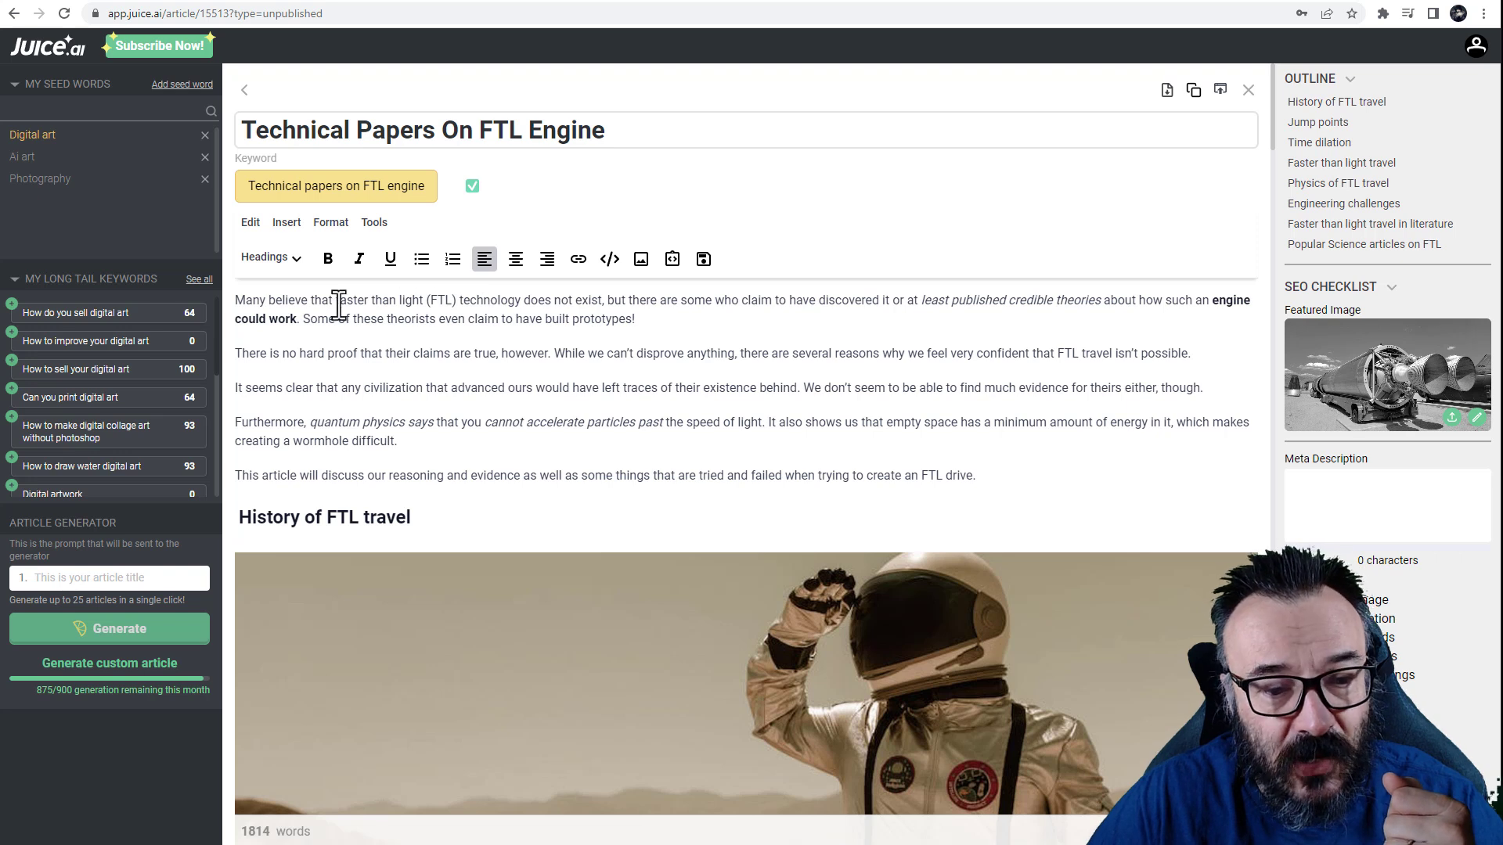
{"action": "left_click_drag", "start_coordinate": [337, 301], "coordinate": [427, 302]}
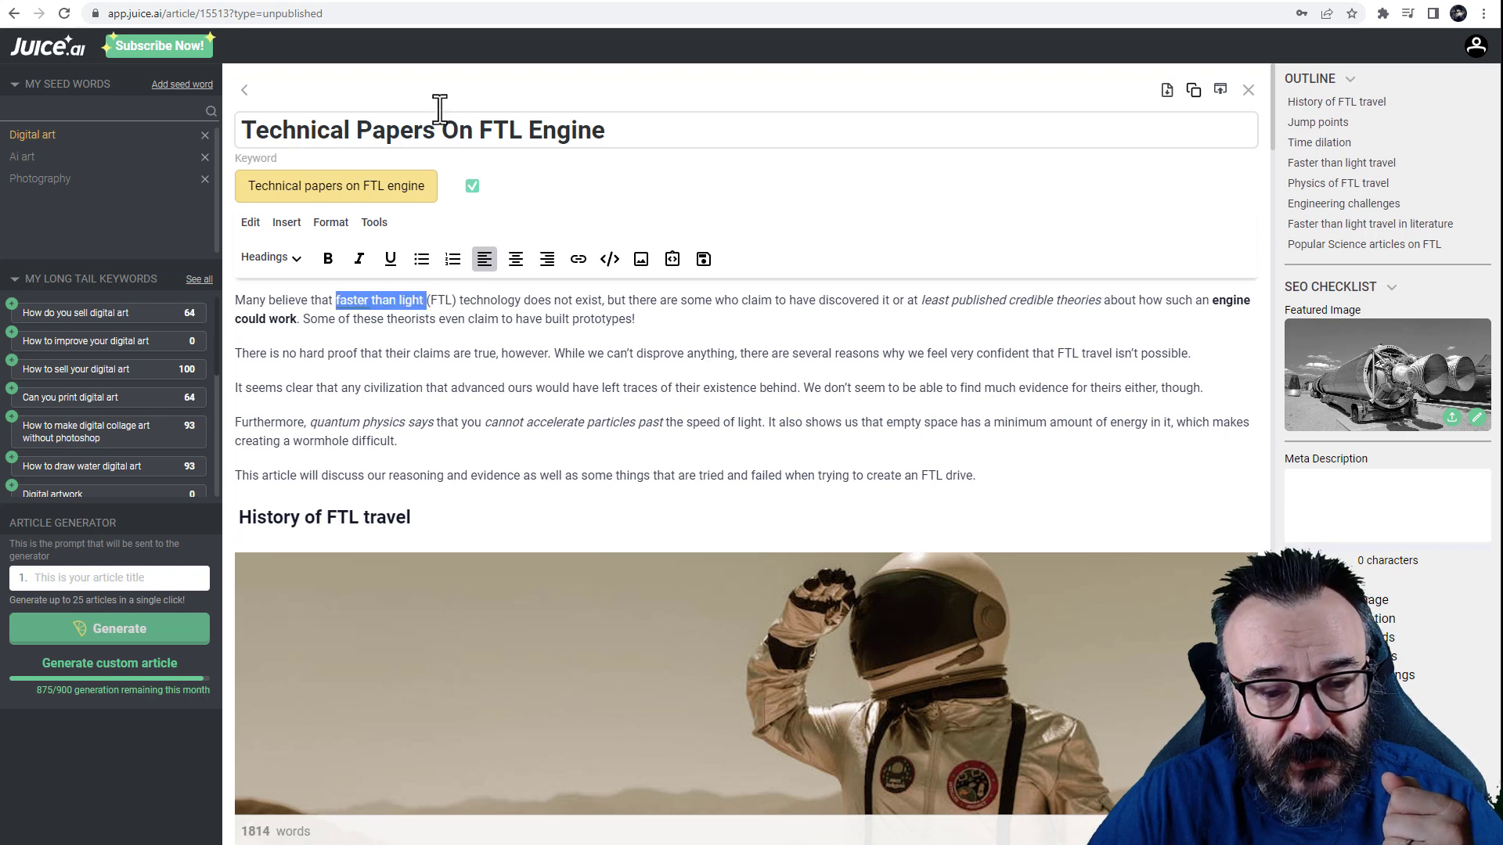
{"action": "left_click", "coordinate": [381, 297]}
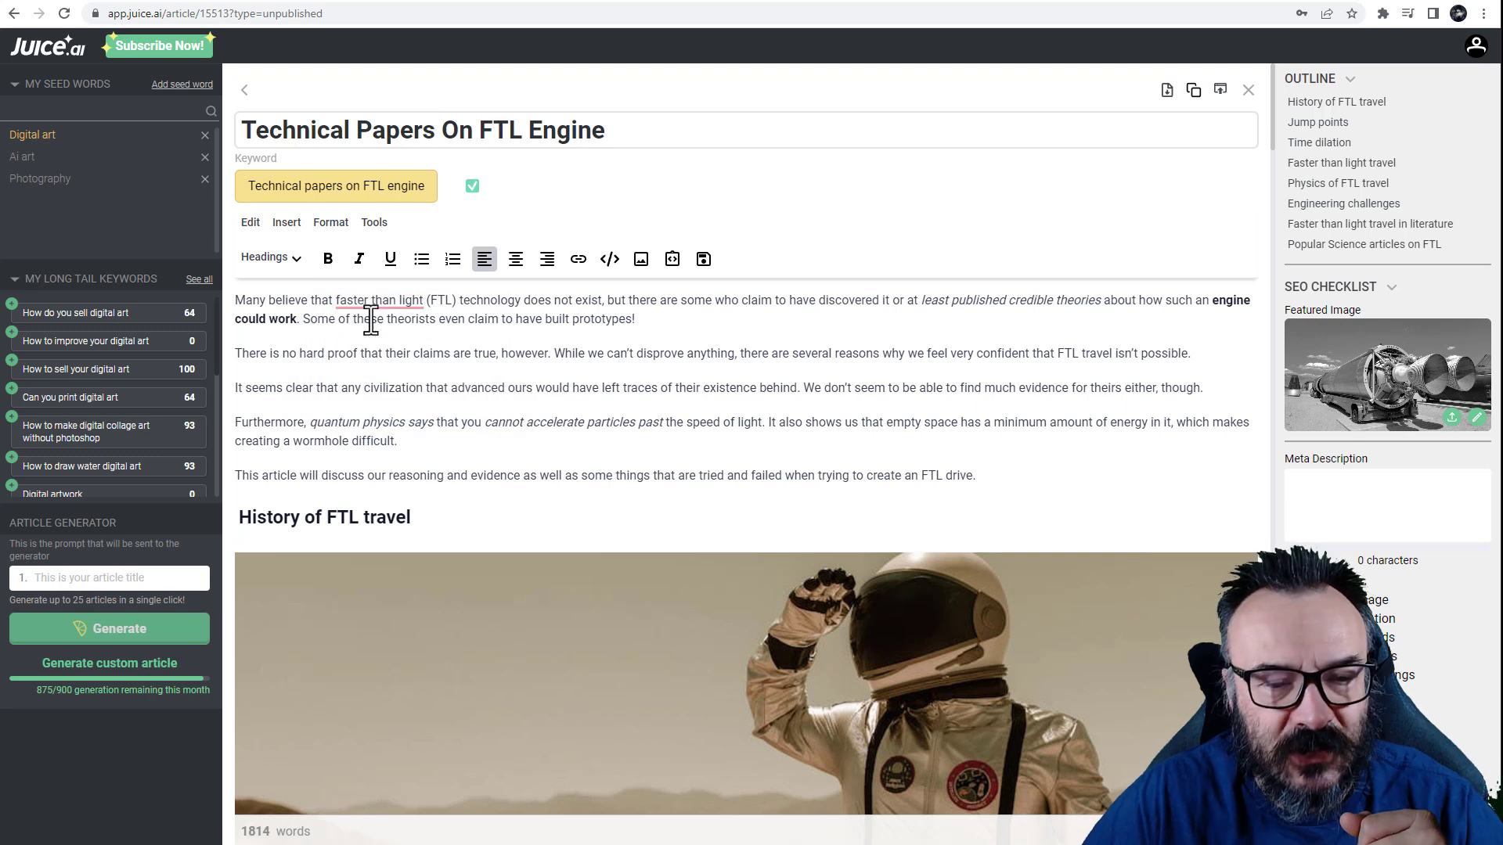
{"action": "mouse_move", "coordinate": [367, 295]}
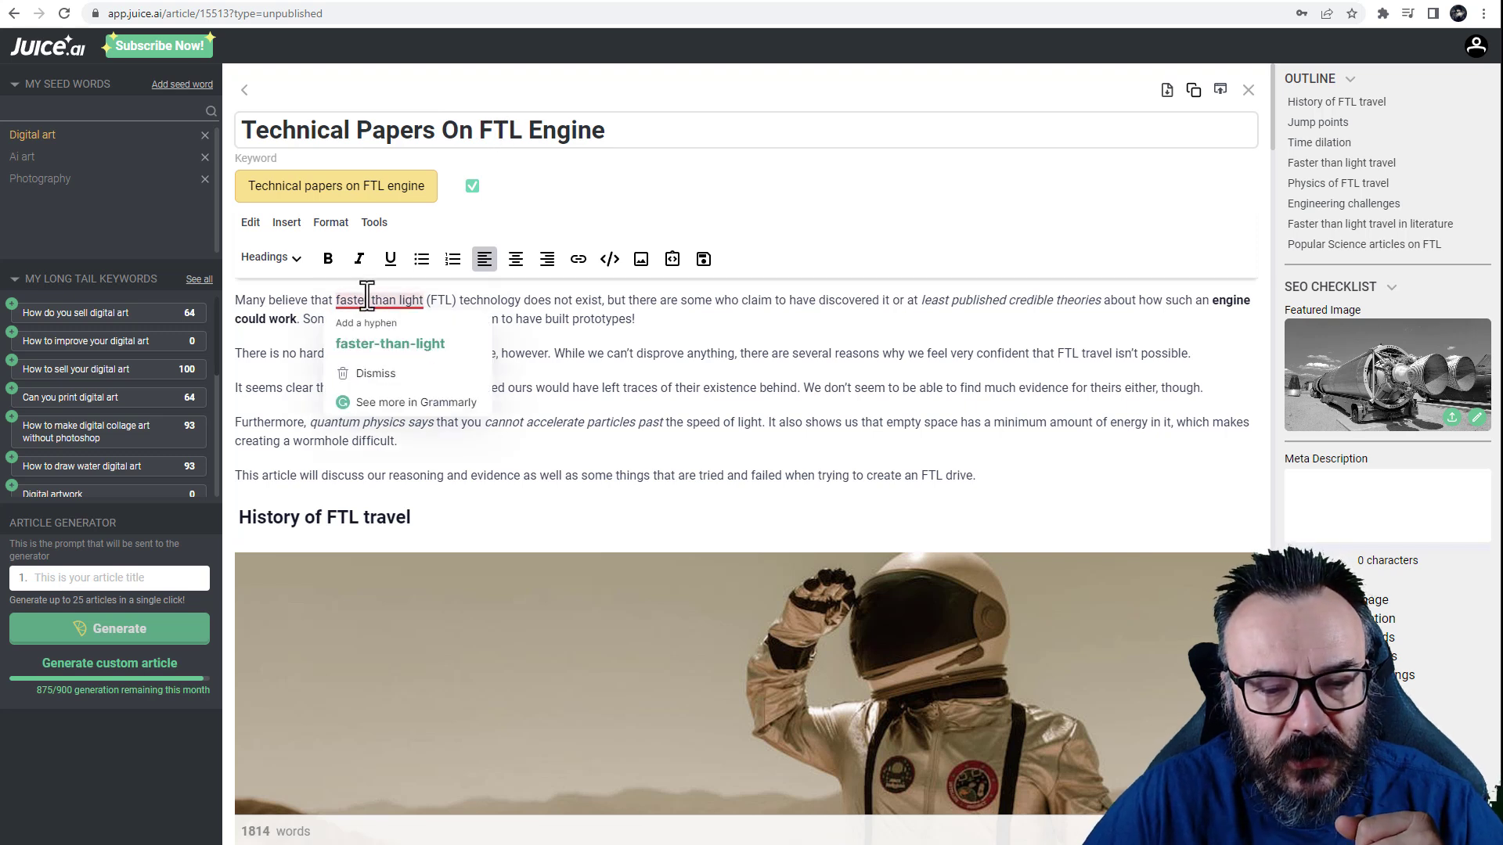
{"action": "left_click", "coordinate": [836, 351]}
Read down through the Physics of FTL travel section, then switch to chopinephotography.com
{"action": "scroll", "coordinate": [658, 431], "scroll_direction": "down", "scroll_amount": 1}
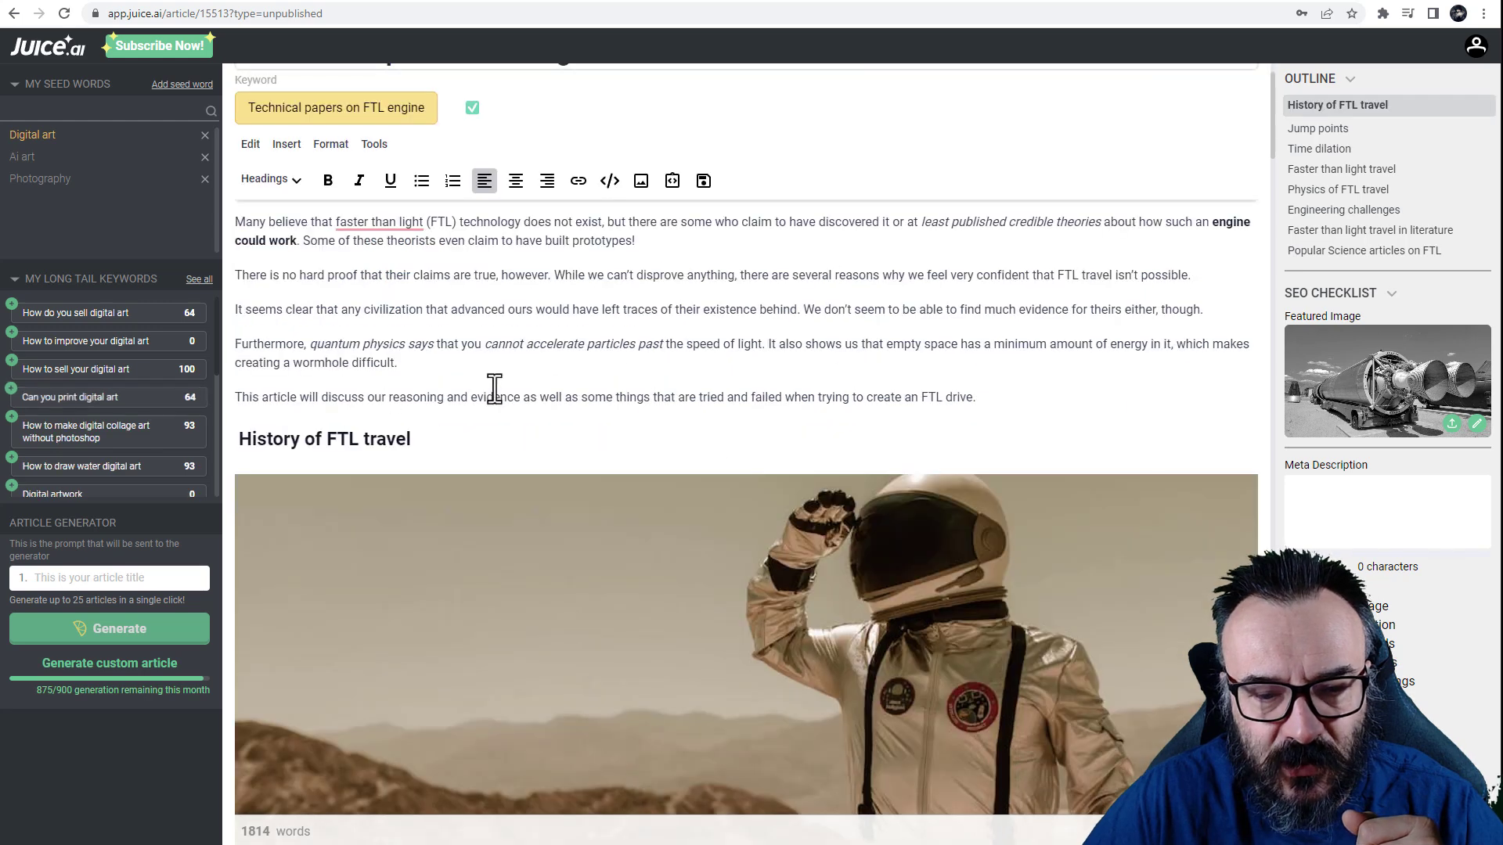
{"action": "scroll", "coordinate": [485, 399], "scroll_direction": "down", "scroll_amount": 8}
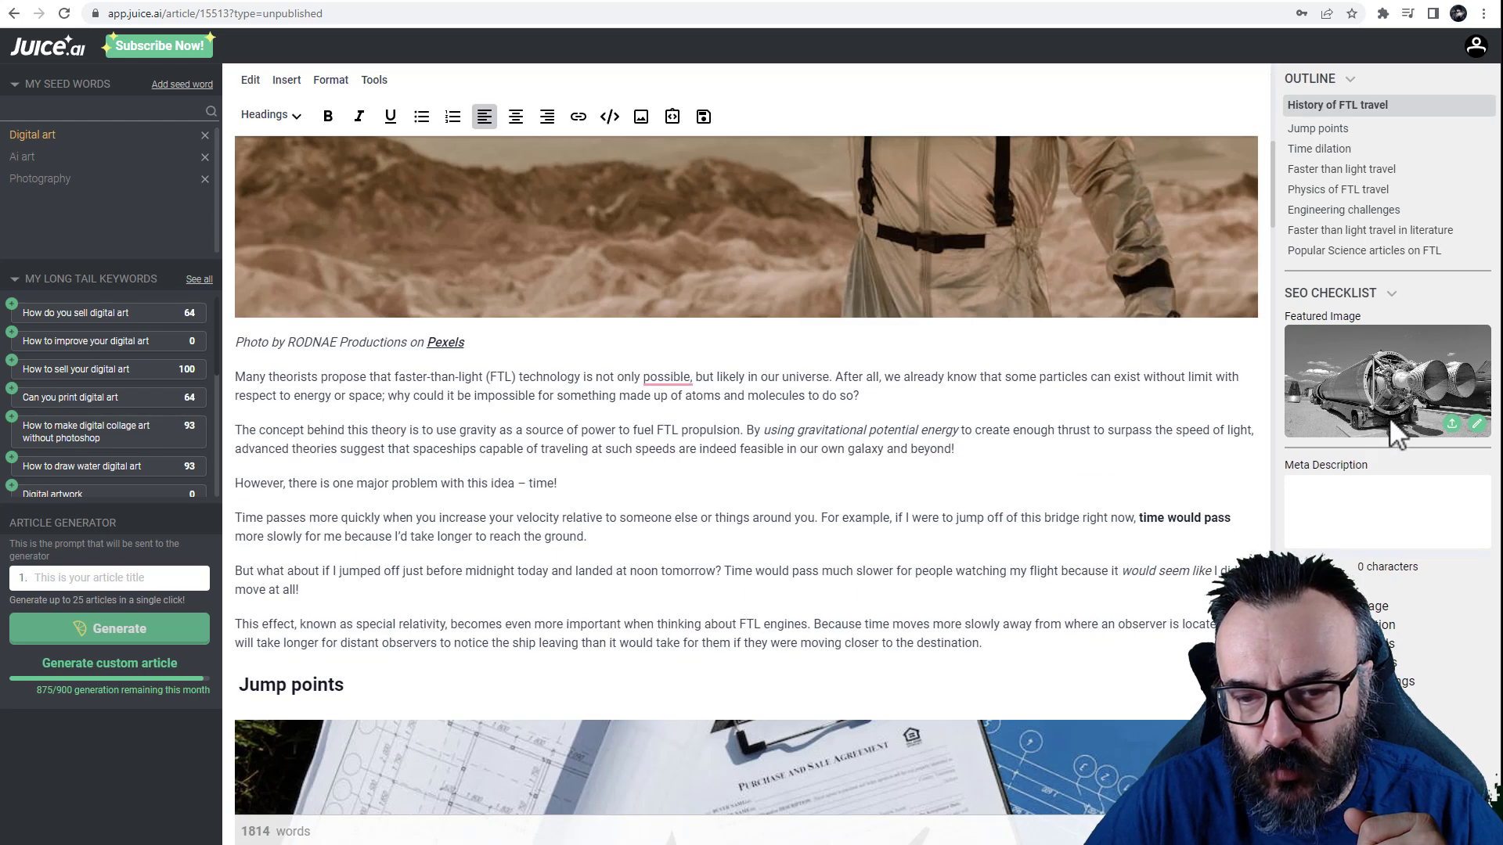
{"action": "scroll", "coordinate": [873, 422], "scroll_direction": "down", "scroll_amount": 8}
{"action": "scroll", "coordinate": [873, 438], "scroll_direction": "down", "scroll_amount": 5}
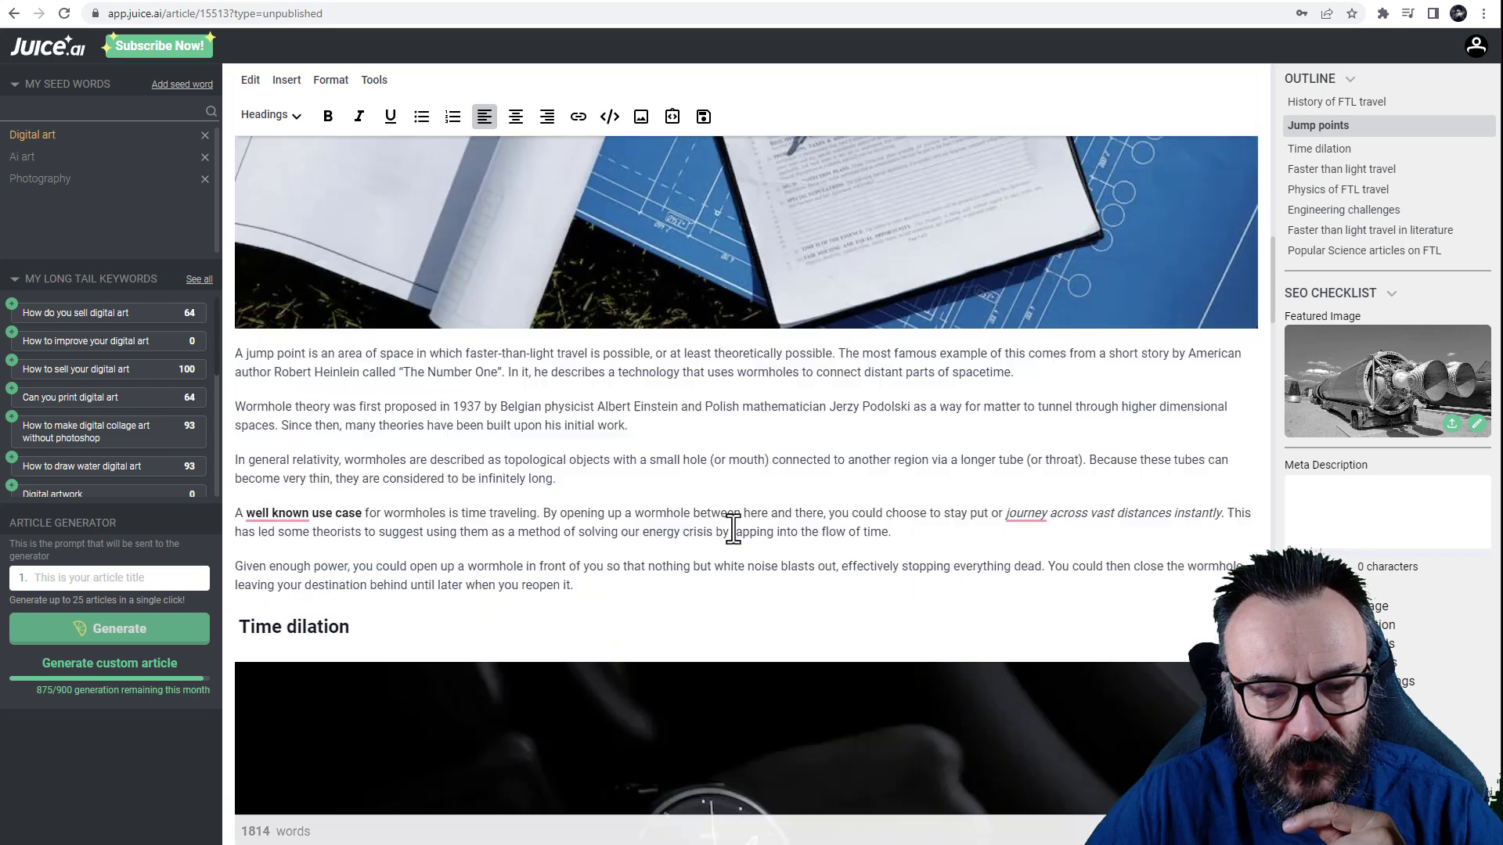
{"action": "scroll", "coordinate": [656, 422], "scroll_direction": "down", "scroll_amount": 10}
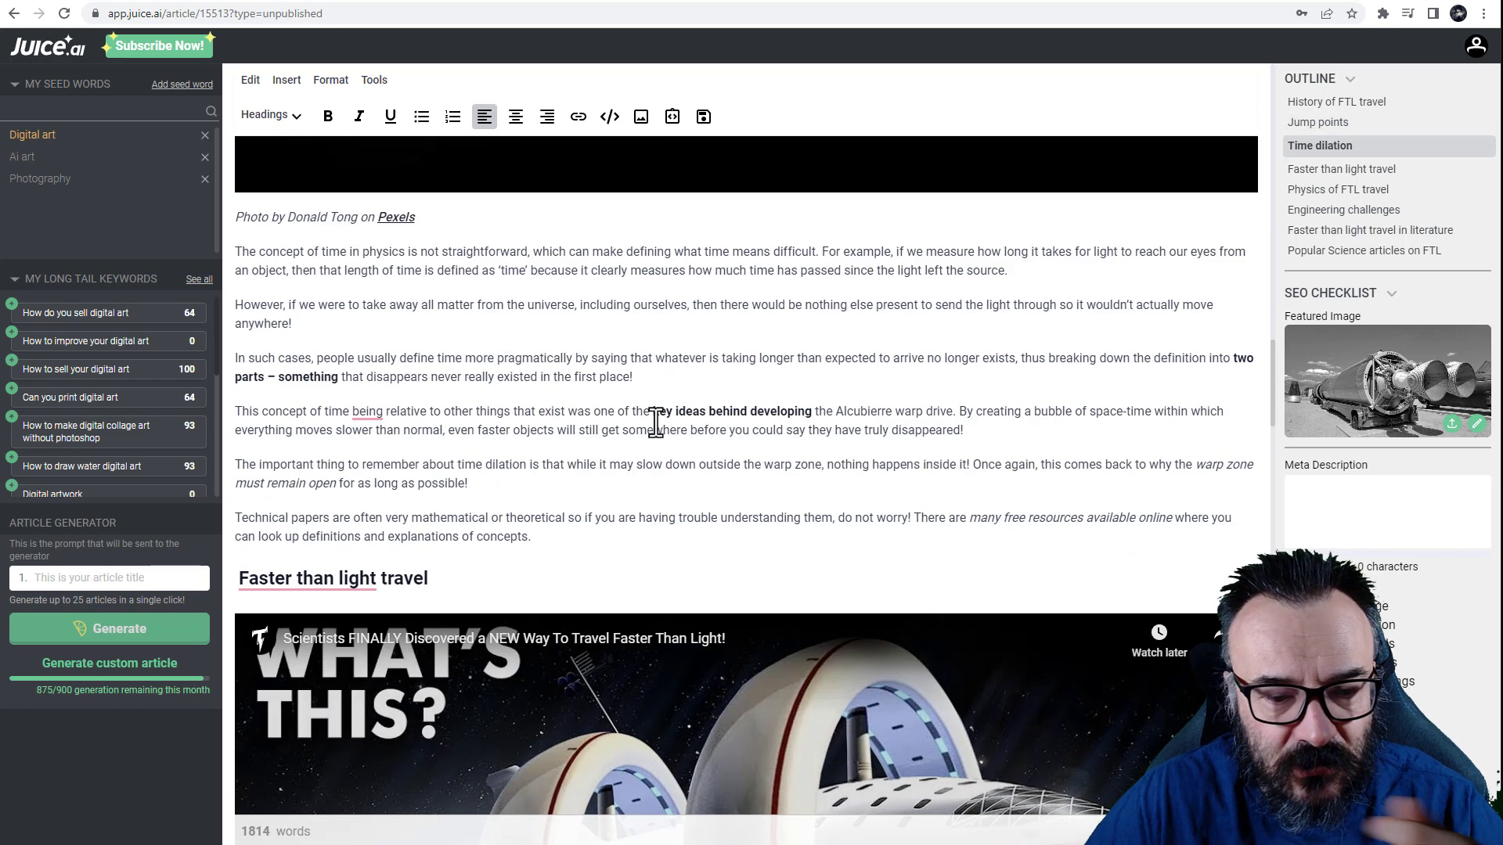
{"action": "scroll", "coordinate": [715, 418], "scroll_direction": "down", "scroll_amount": 12}
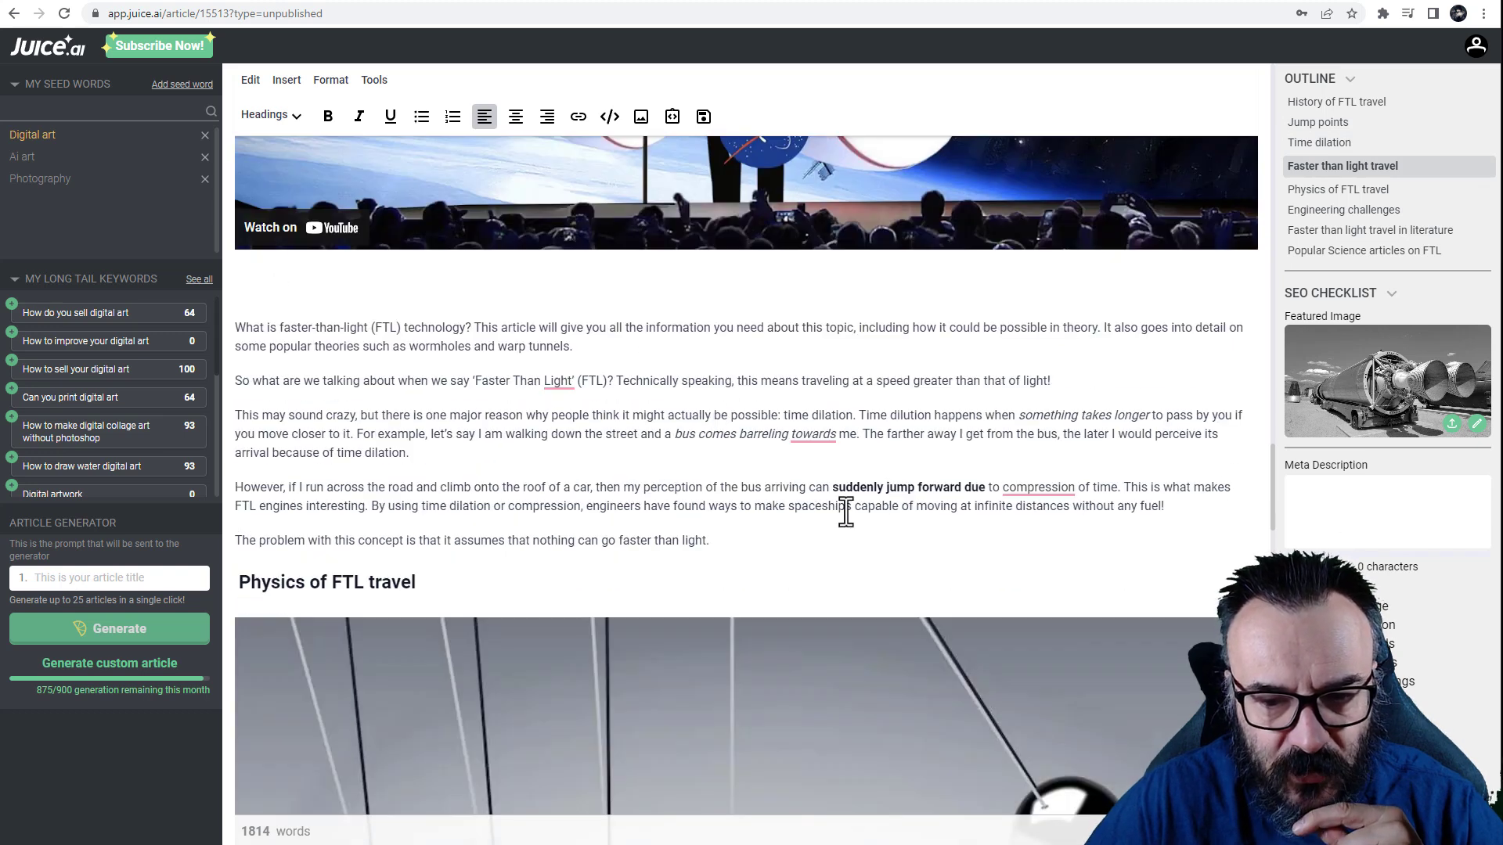
{"action": "scroll", "coordinate": [602, 515], "scroll_direction": "down", "scroll_amount": 10}
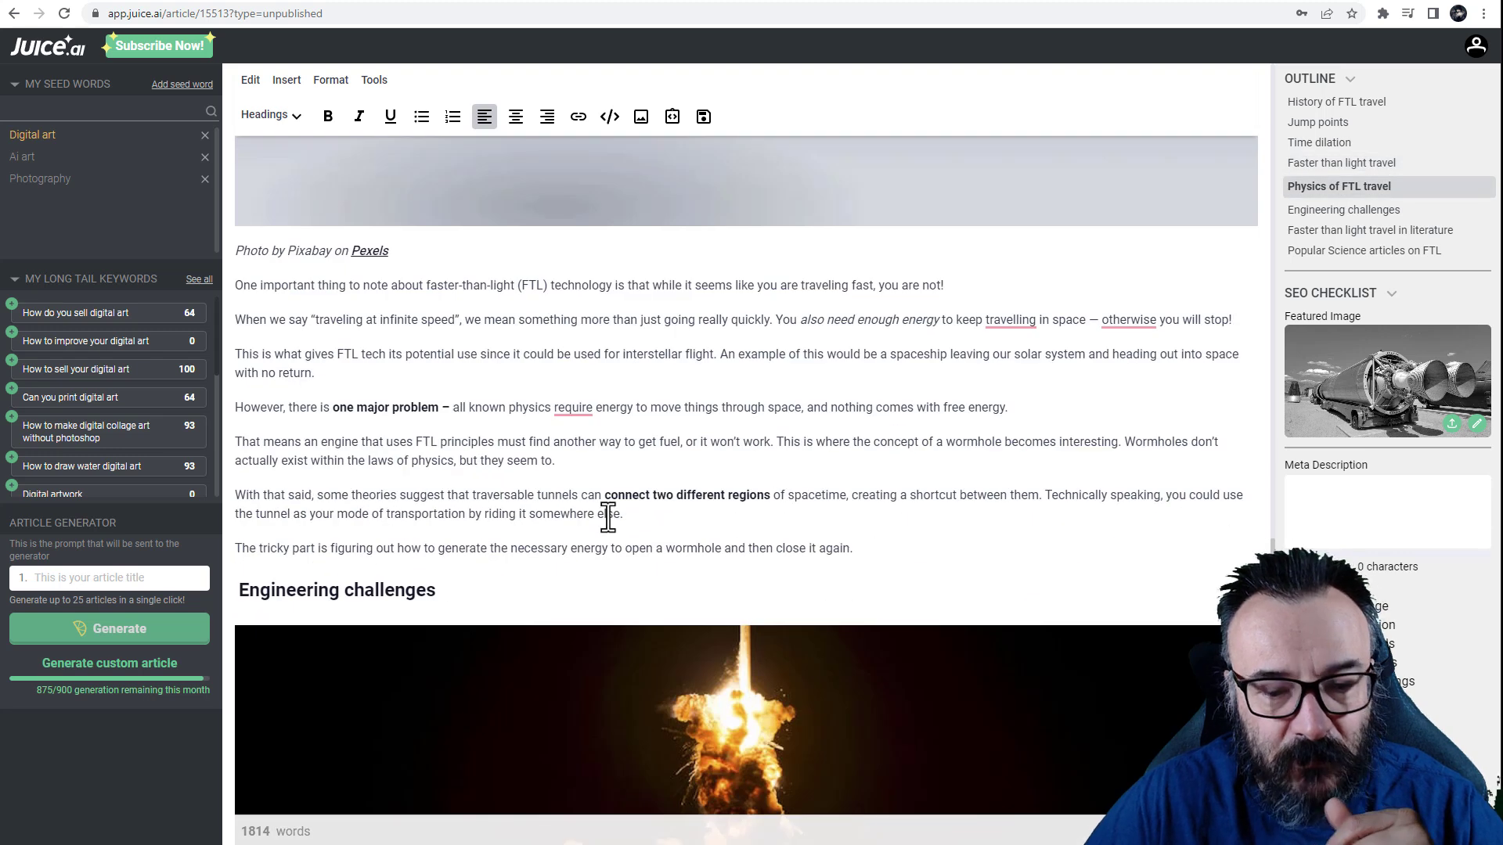
{"action": "left_click", "coordinate": [470, 2]}
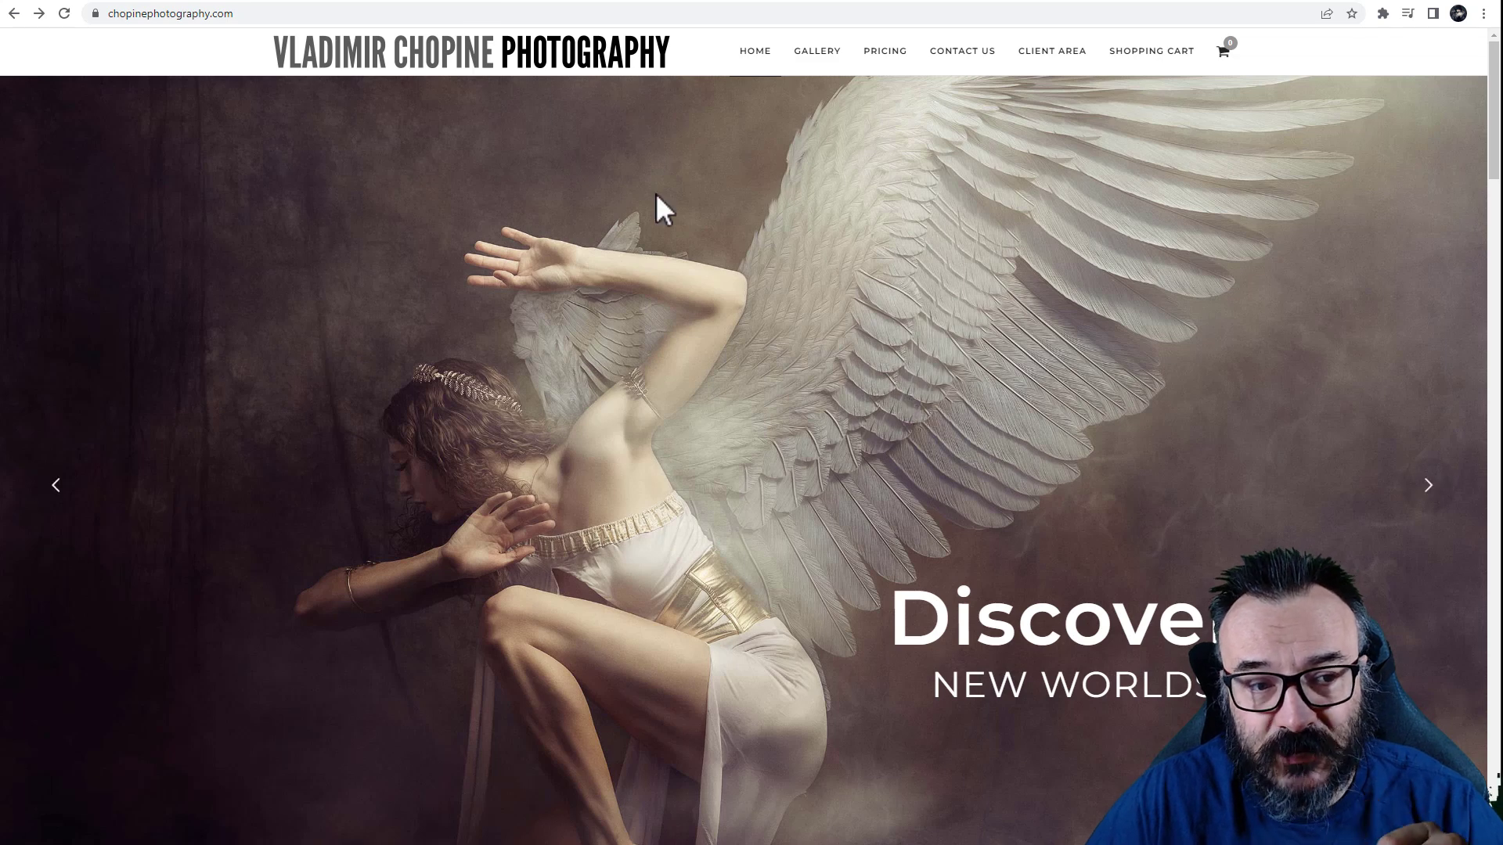
Open the 'Top Creative Photographers, That You Should Follow' post from Latest Projects
{"action": "scroll", "coordinate": [839, 360], "scroll_direction": "down", "scroll_amount": 20}
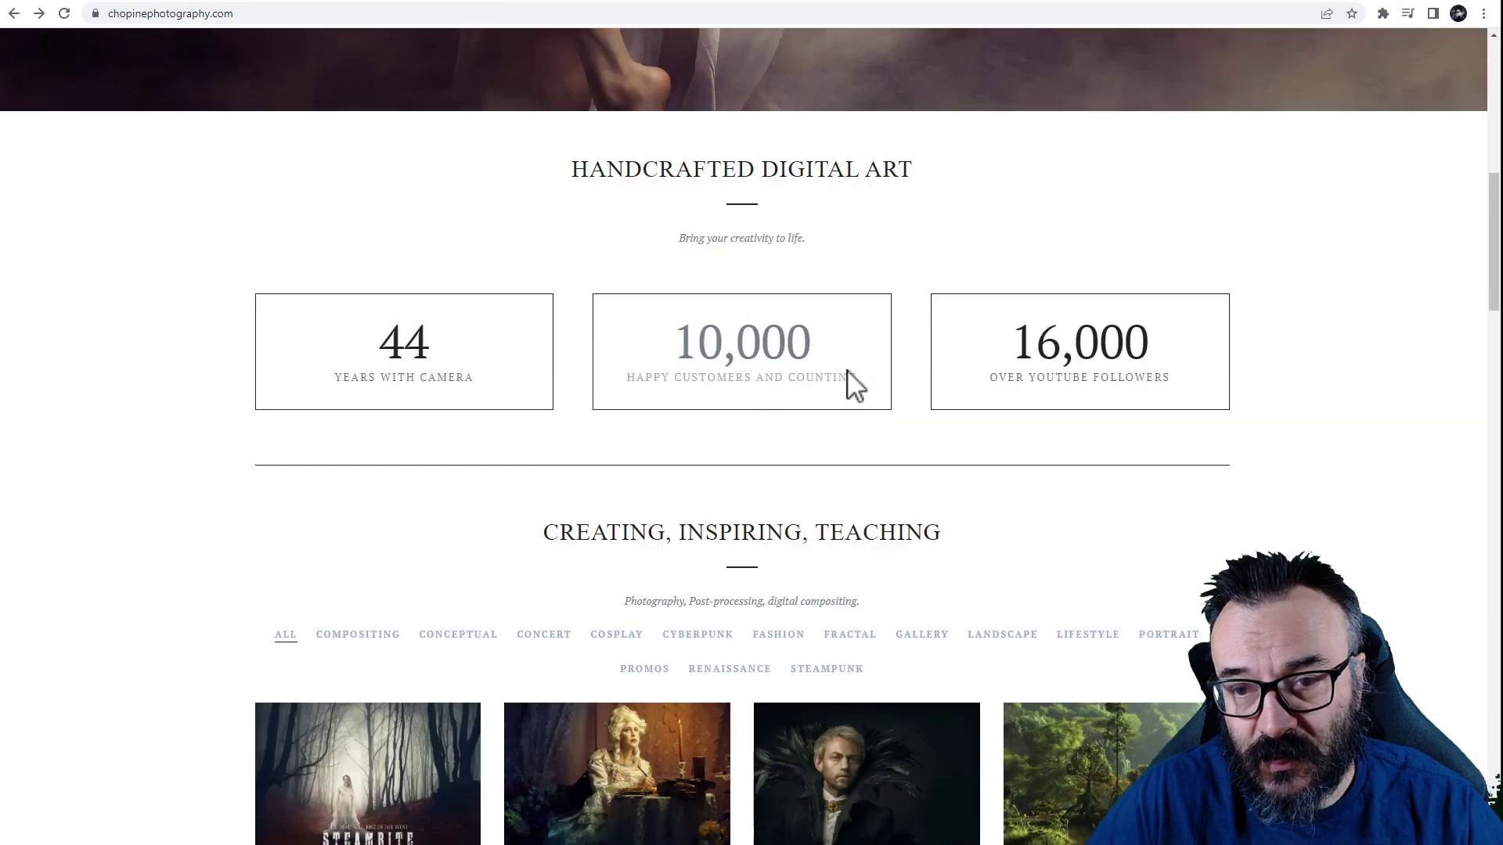
{"action": "scroll", "coordinate": [849, 376], "scroll_direction": "down", "scroll_amount": 10}
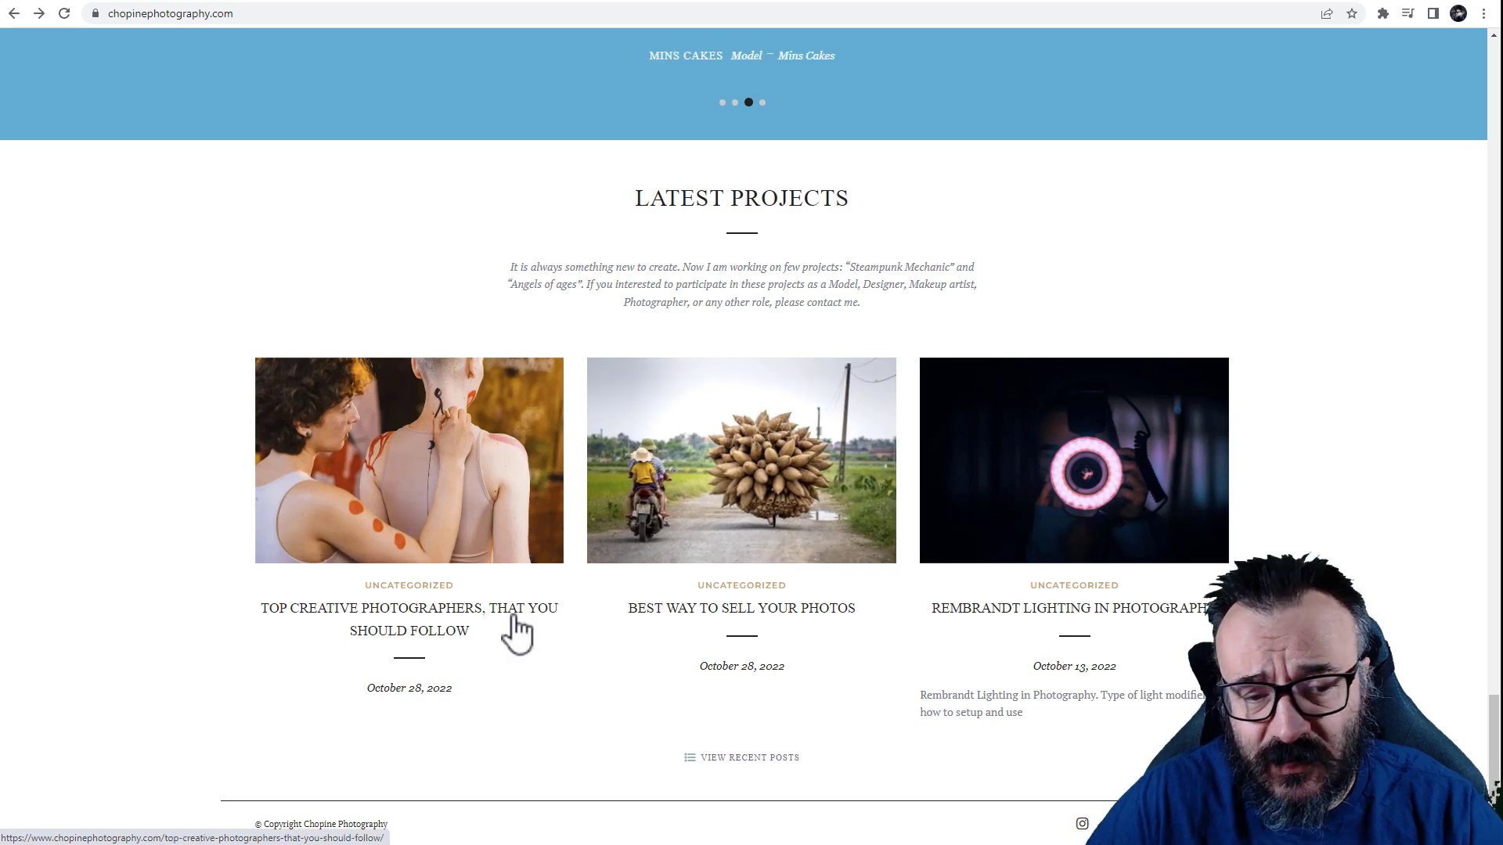
{"action": "left_click", "coordinate": [880, 482]}
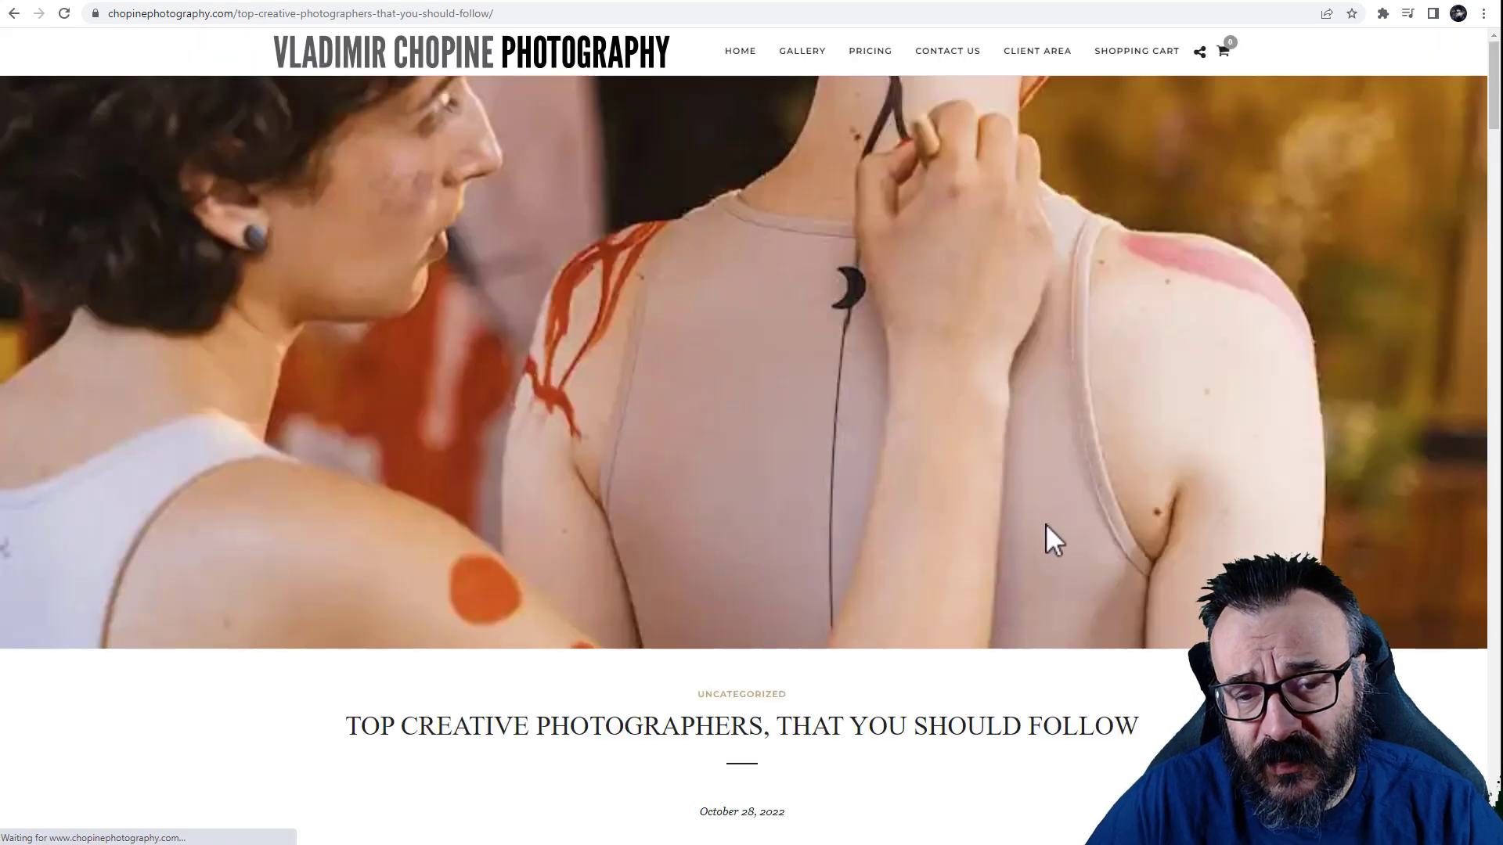
Read the photographers post to the end, then go back to the homepage's Latest Projects
{"action": "scroll", "coordinate": [1047, 524], "scroll_direction": "down", "scroll_amount": 3}
{"action": "scroll", "coordinate": [1091, 482], "scroll_direction": "down", "scroll_amount": 6}
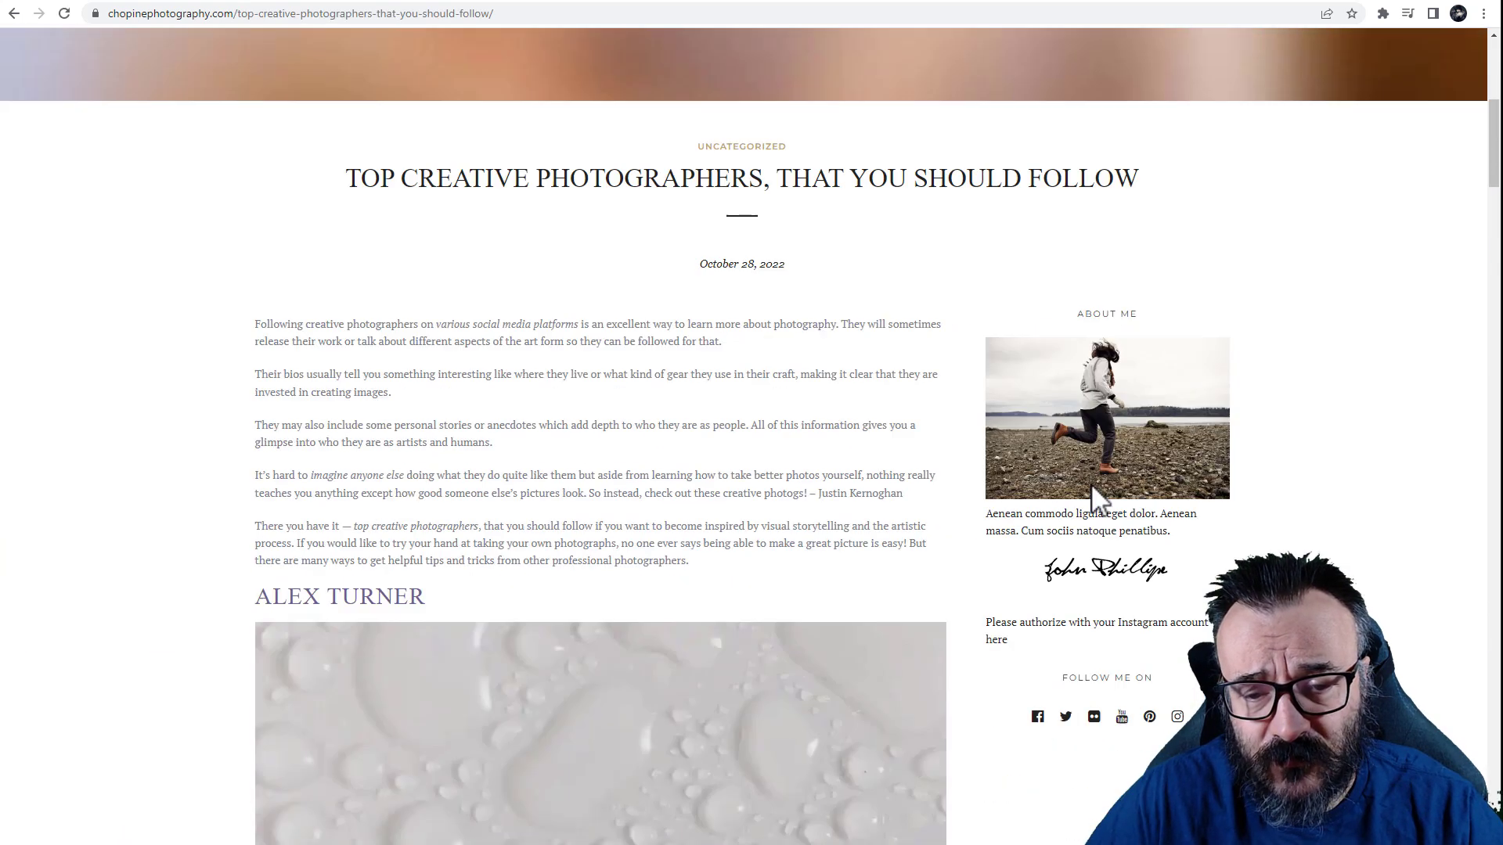
{"action": "scroll", "coordinate": [302, 352], "scroll_direction": "down", "scroll_amount": 2}
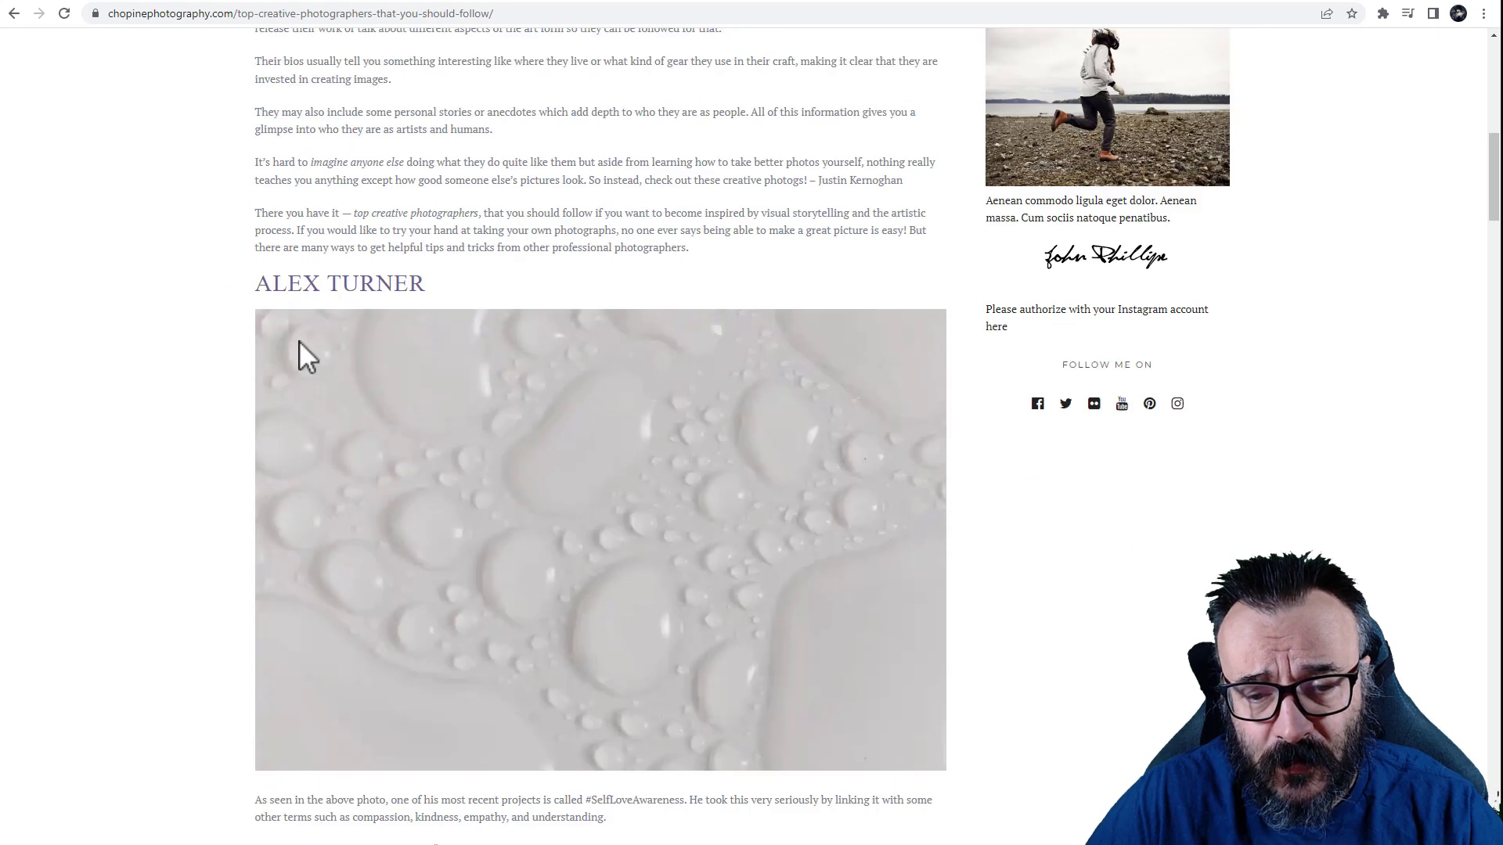
{"action": "scroll", "coordinate": [389, 302], "scroll_direction": "down", "scroll_amount": 3}
{"action": "scroll", "coordinate": [355, 493], "scroll_direction": "down", "scroll_amount": 12}
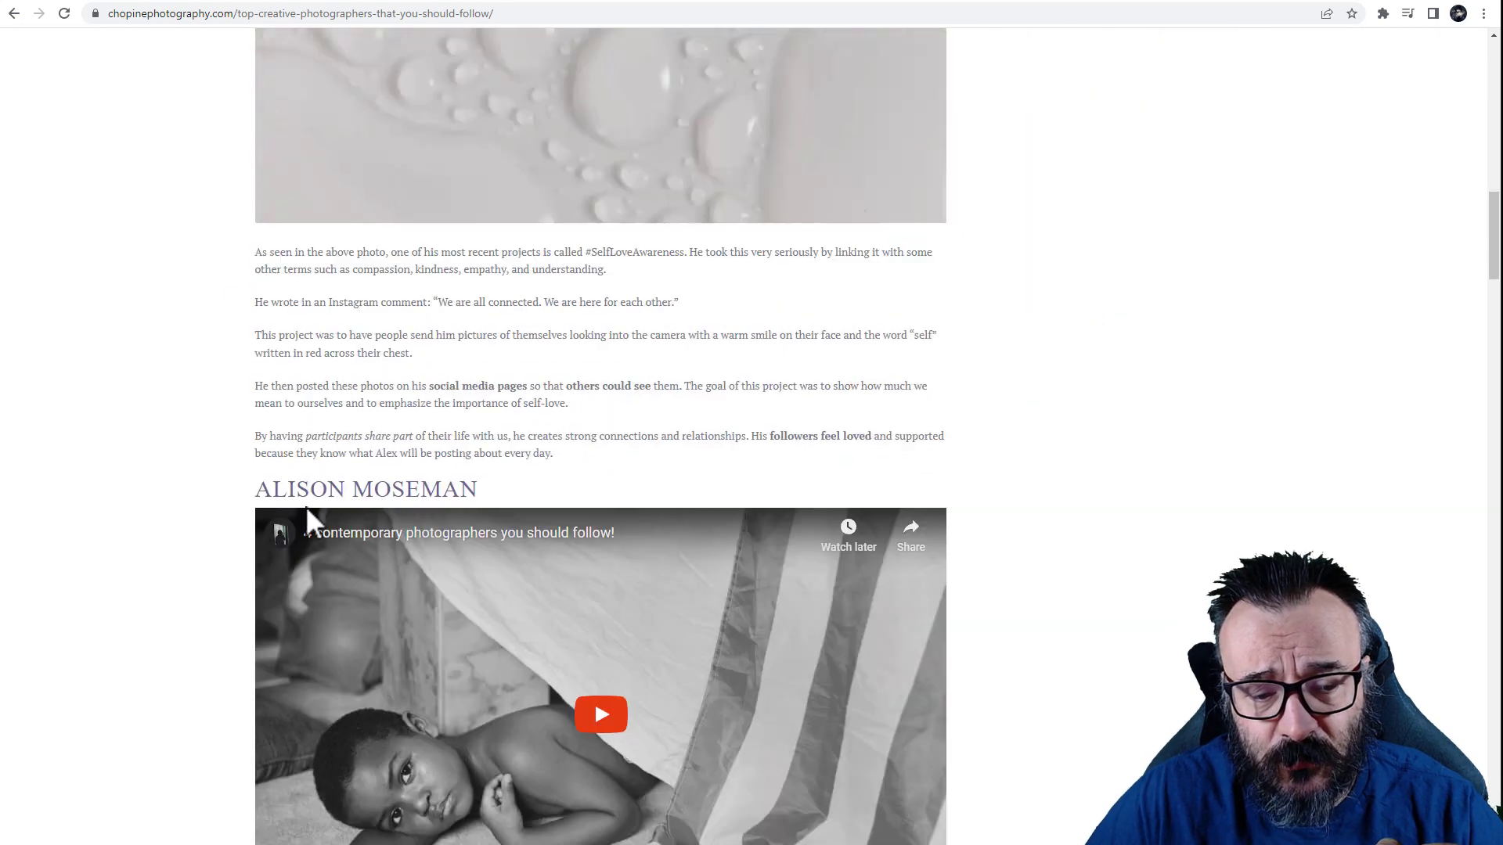
{"action": "scroll", "coordinate": [303, 556], "scroll_direction": "down", "scroll_amount": 20}
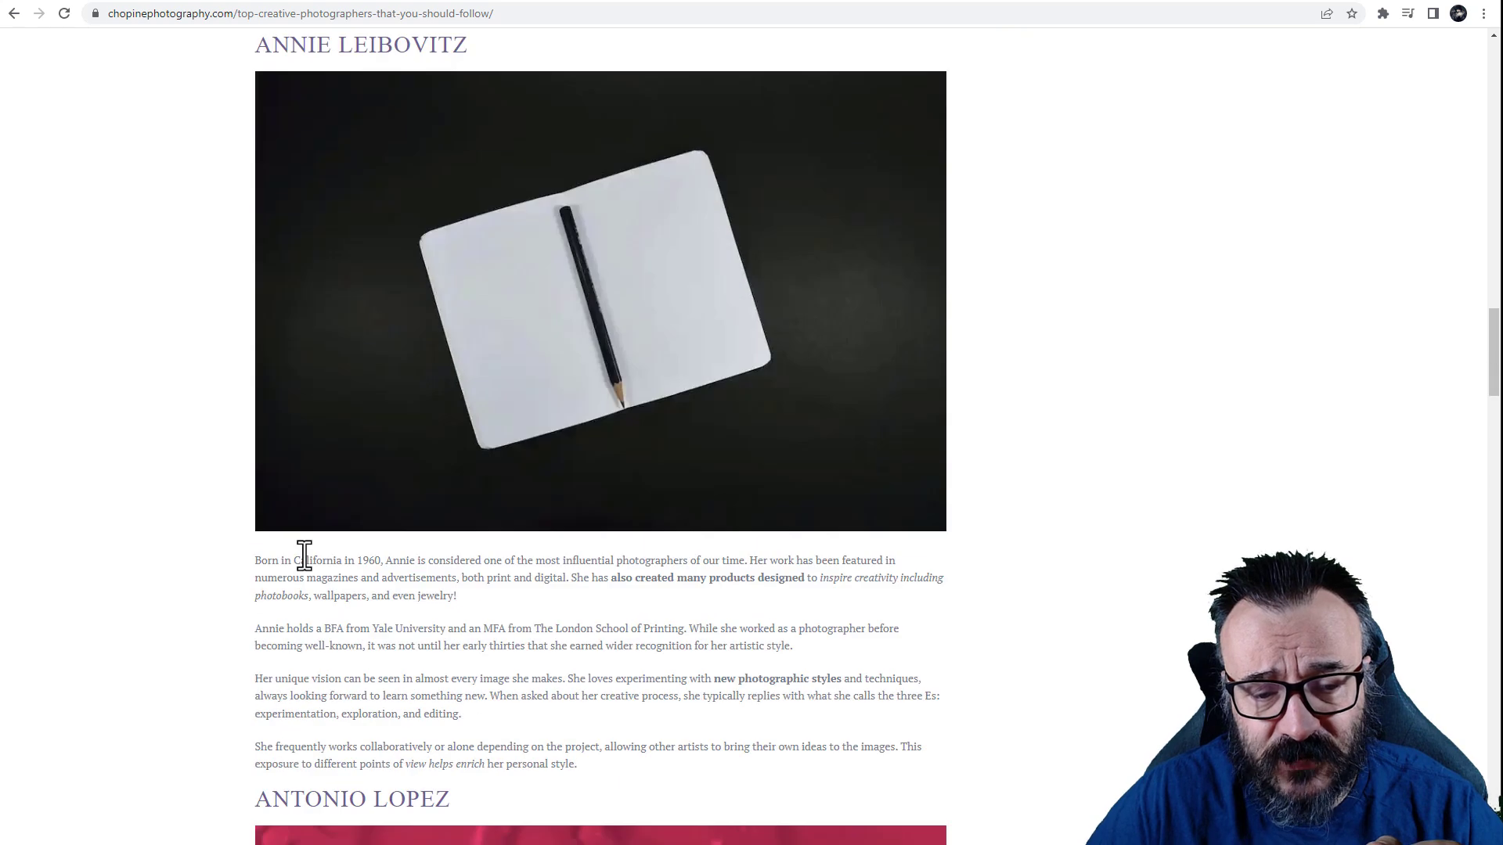
{"action": "scroll", "coordinate": [303, 555], "scroll_direction": "down", "scroll_amount": 18}
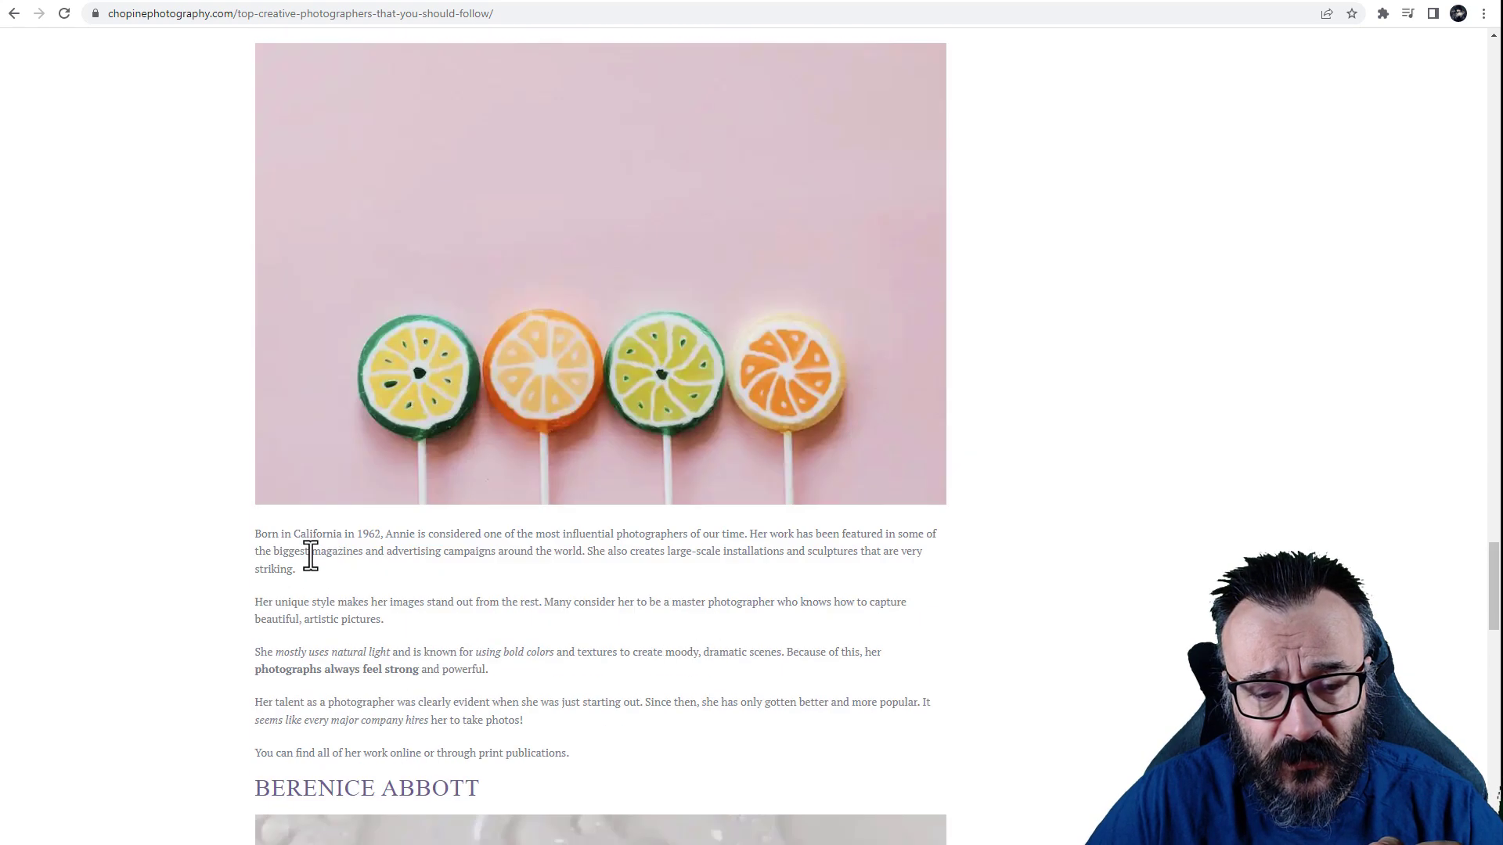
{"action": "scroll", "coordinate": [540, 392], "scroll_direction": "up", "scroll_amount": 20}
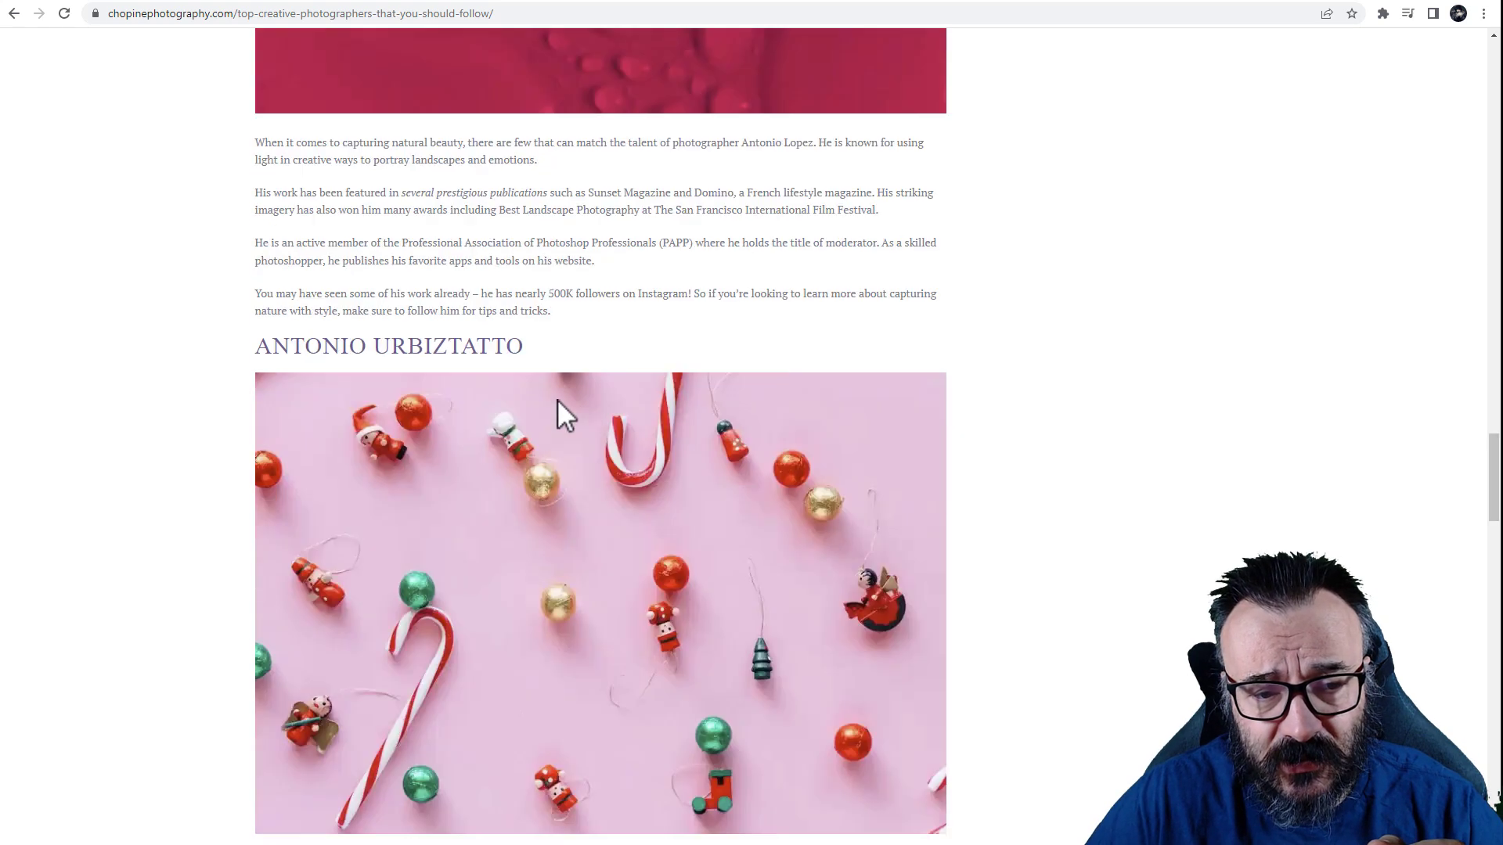
{"action": "scroll", "coordinate": [548, 407], "scroll_direction": "up", "scroll_amount": 10}
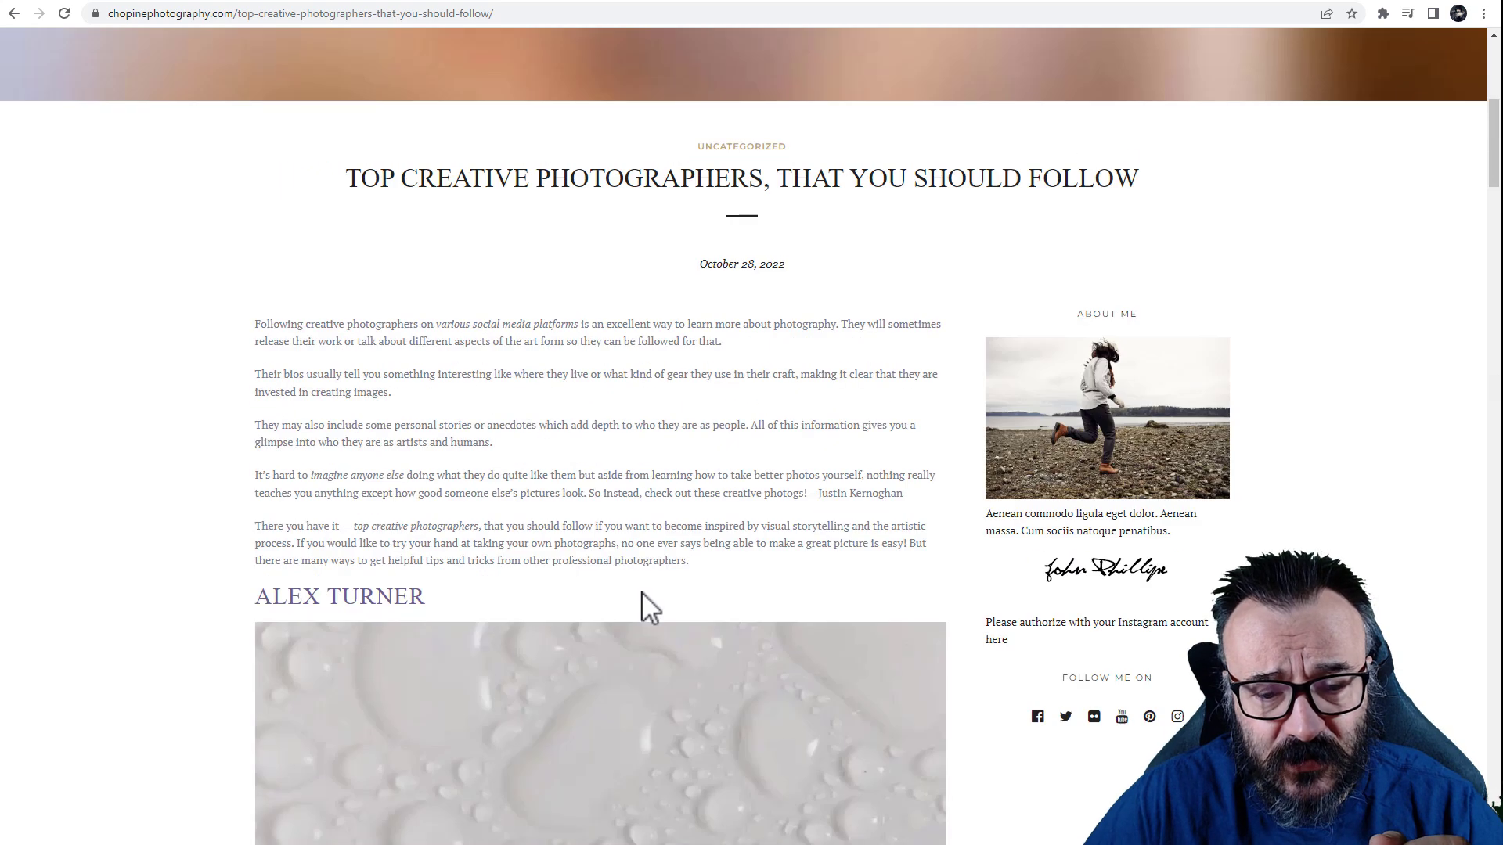
{"action": "scroll", "coordinate": [647, 607], "scroll_direction": "down", "scroll_amount": 20}
{"action": "scroll", "coordinate": [643, 599], "scroll_direction": "down", "scroll_amount": 20}
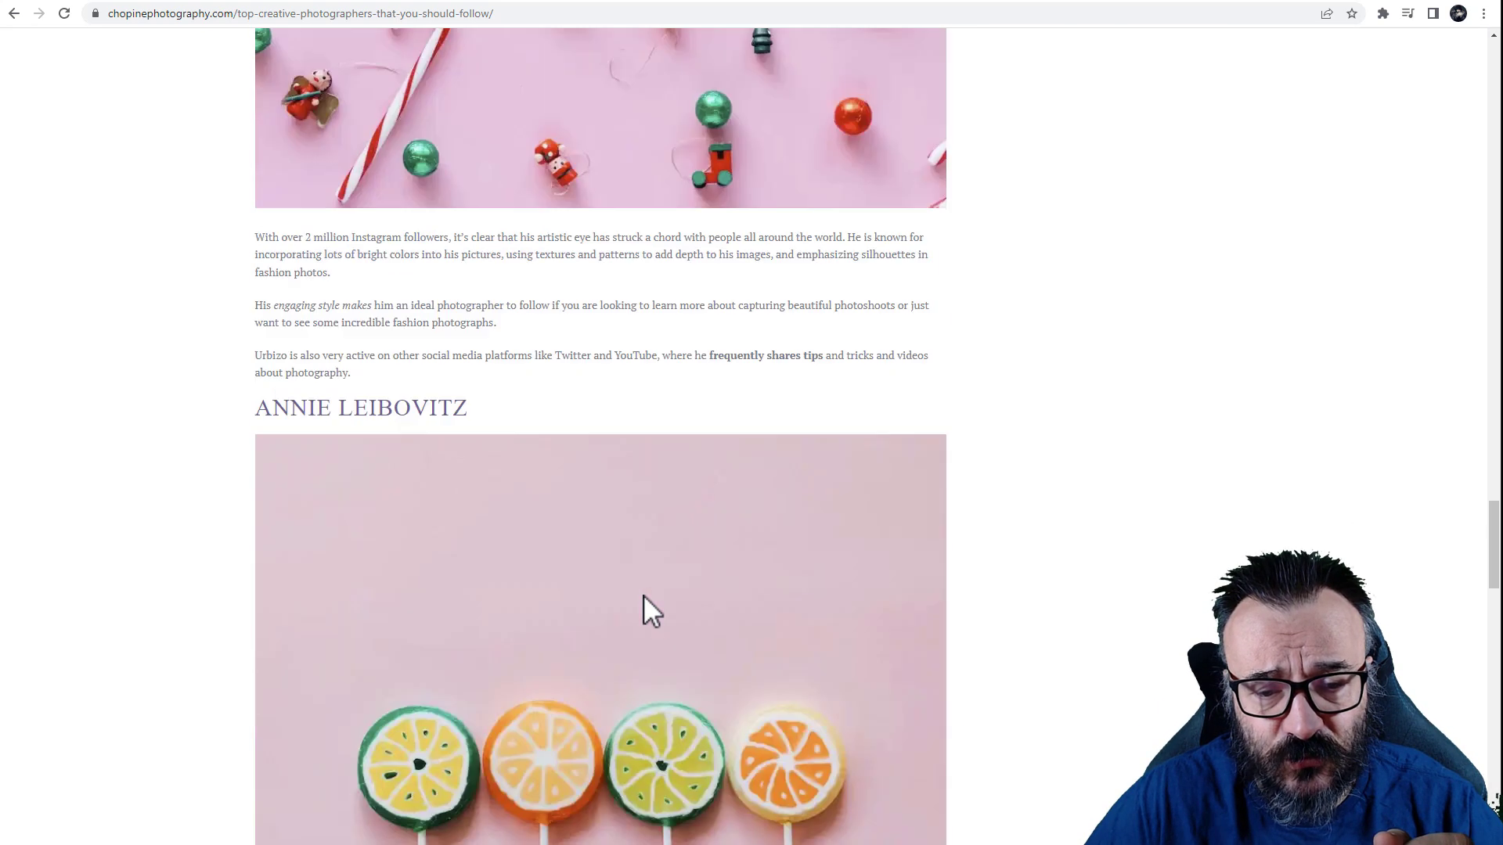
{"action": "scroll", "coordinate": [643, 596], "scroll_direction": "down", "scroll_amount": 10}
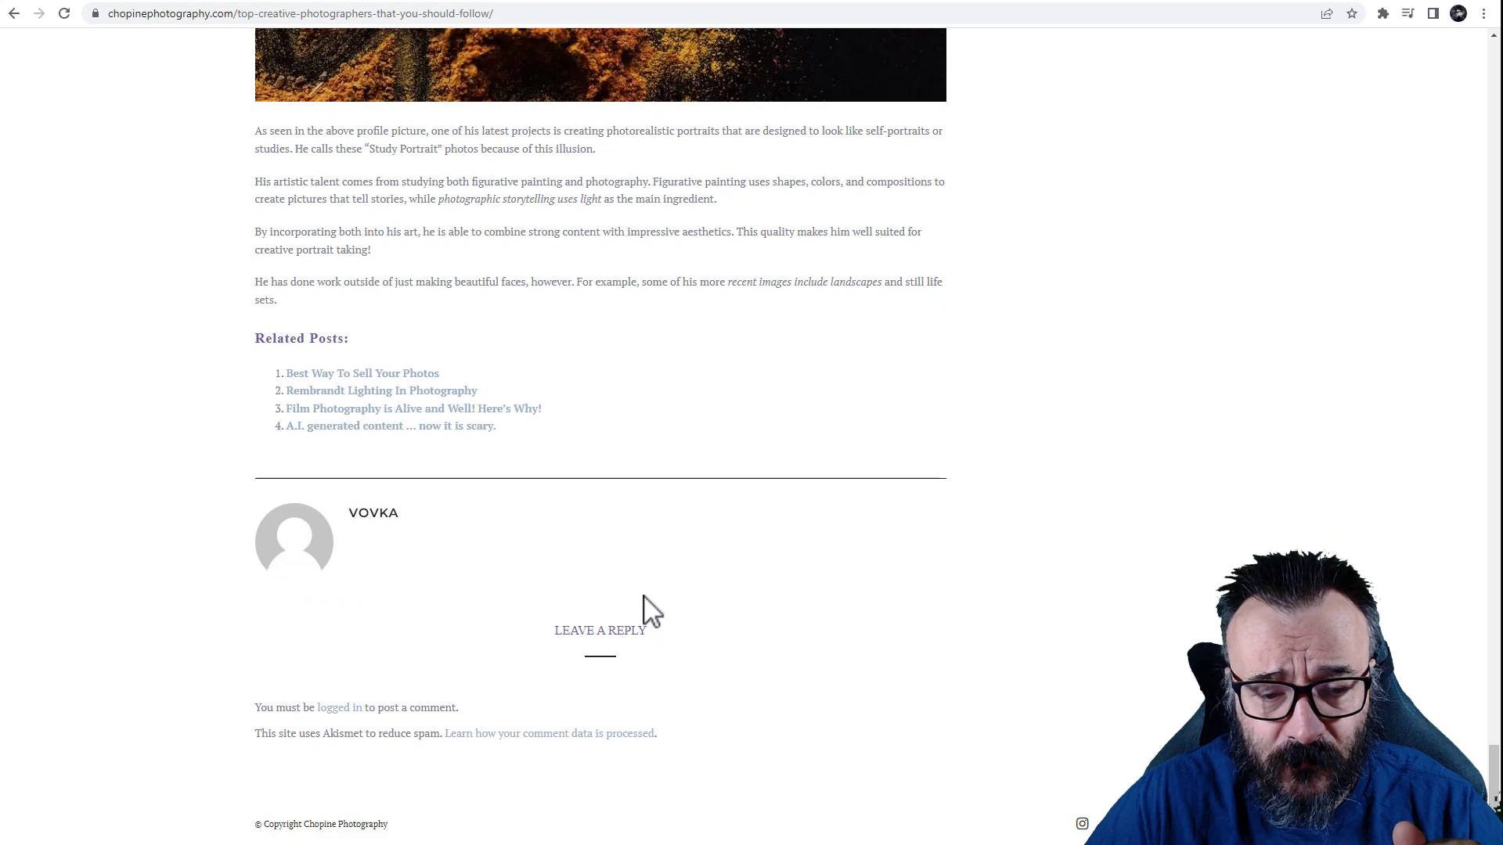
{"action": "scroll", "coordinate": [643, 597], "scroll_direction": "up", "scroll_amount": 20}
{"action": "scroll", "coordinate": [643, 610], "scroll_direction": "up", "scroll_amount": 20}
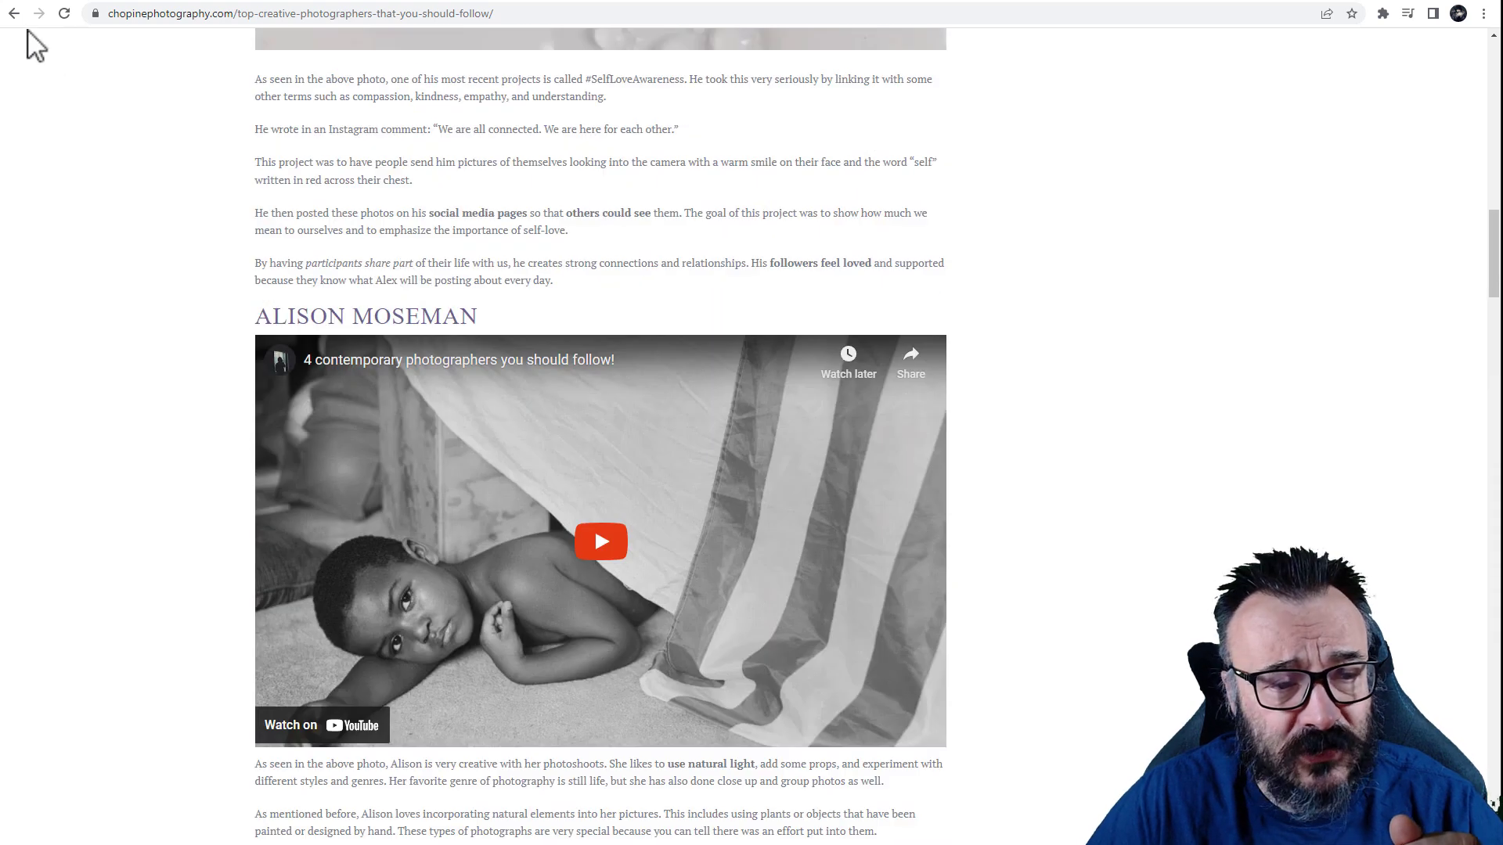
{"action": "left_click", "coordinate": [14, 13]}
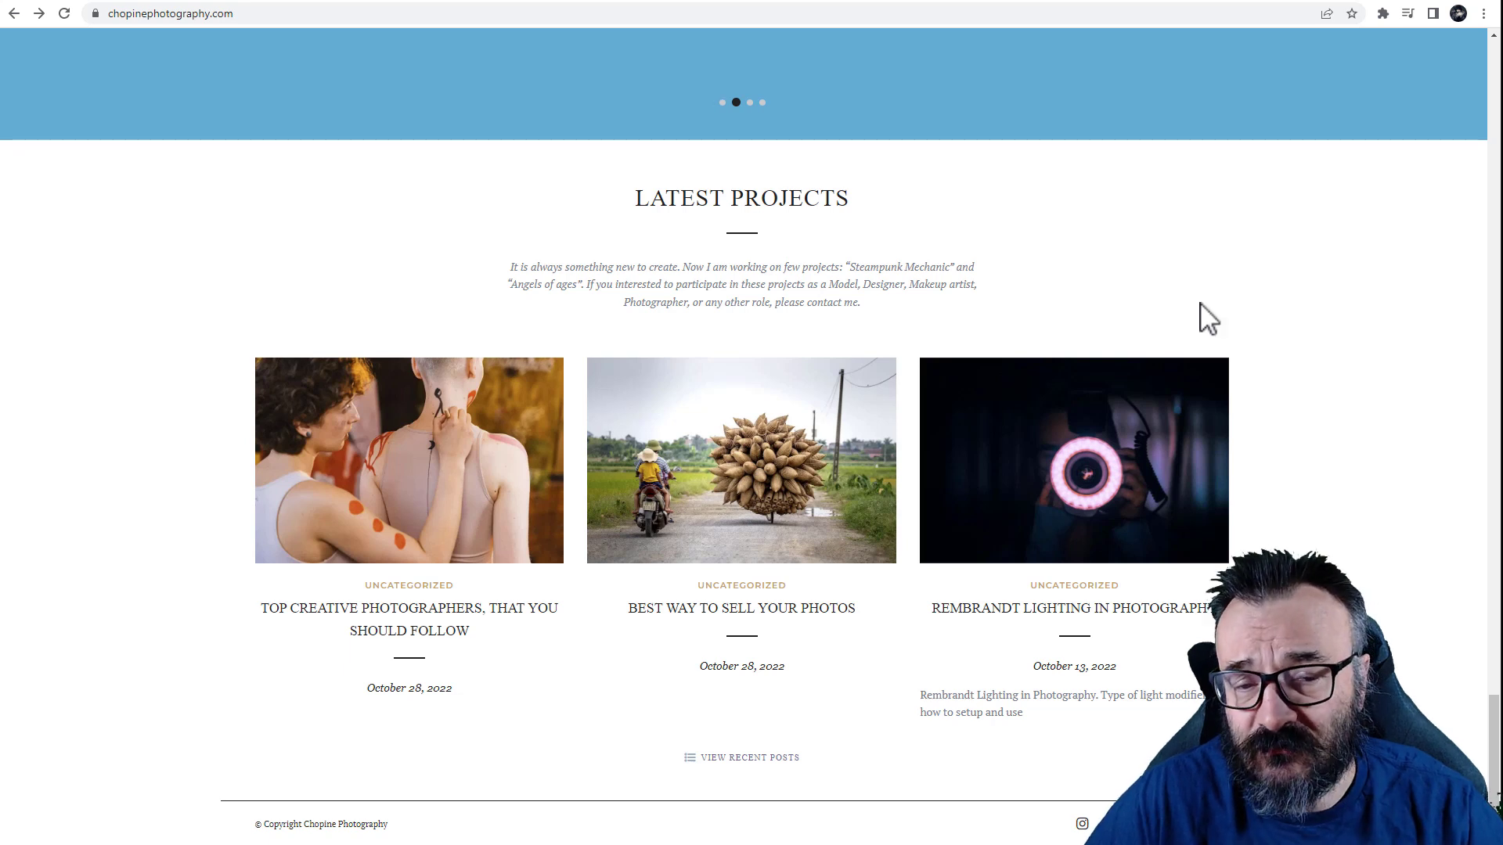
Move from the YouTube tab to the Juice.ai editor and back to the unpublished articles grid
{"action": "key", "text": "ctrl+Tab"}
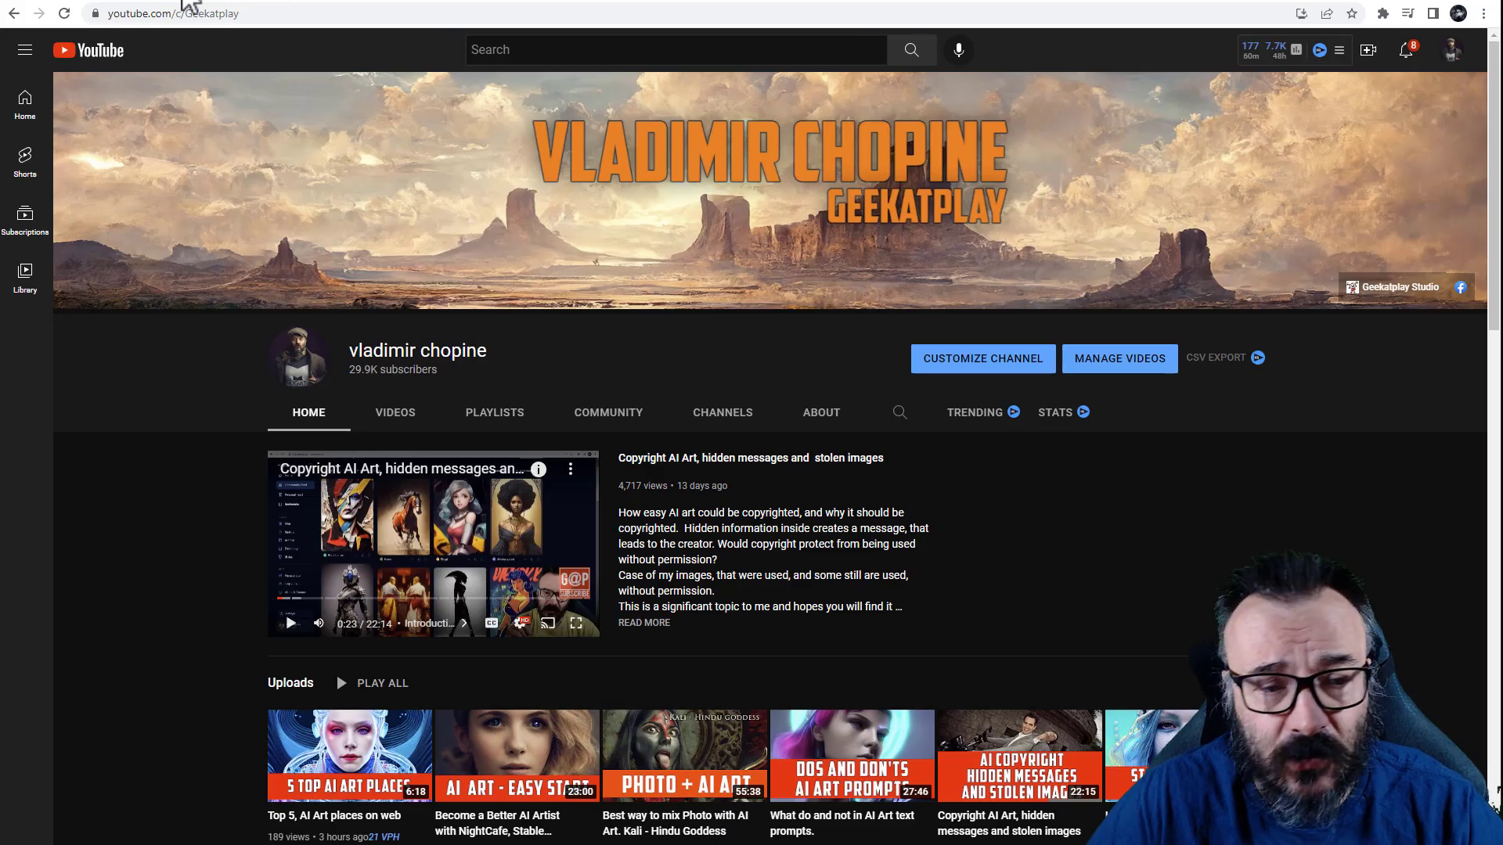
{"action": "key", "text": "ctrl+Tab"}
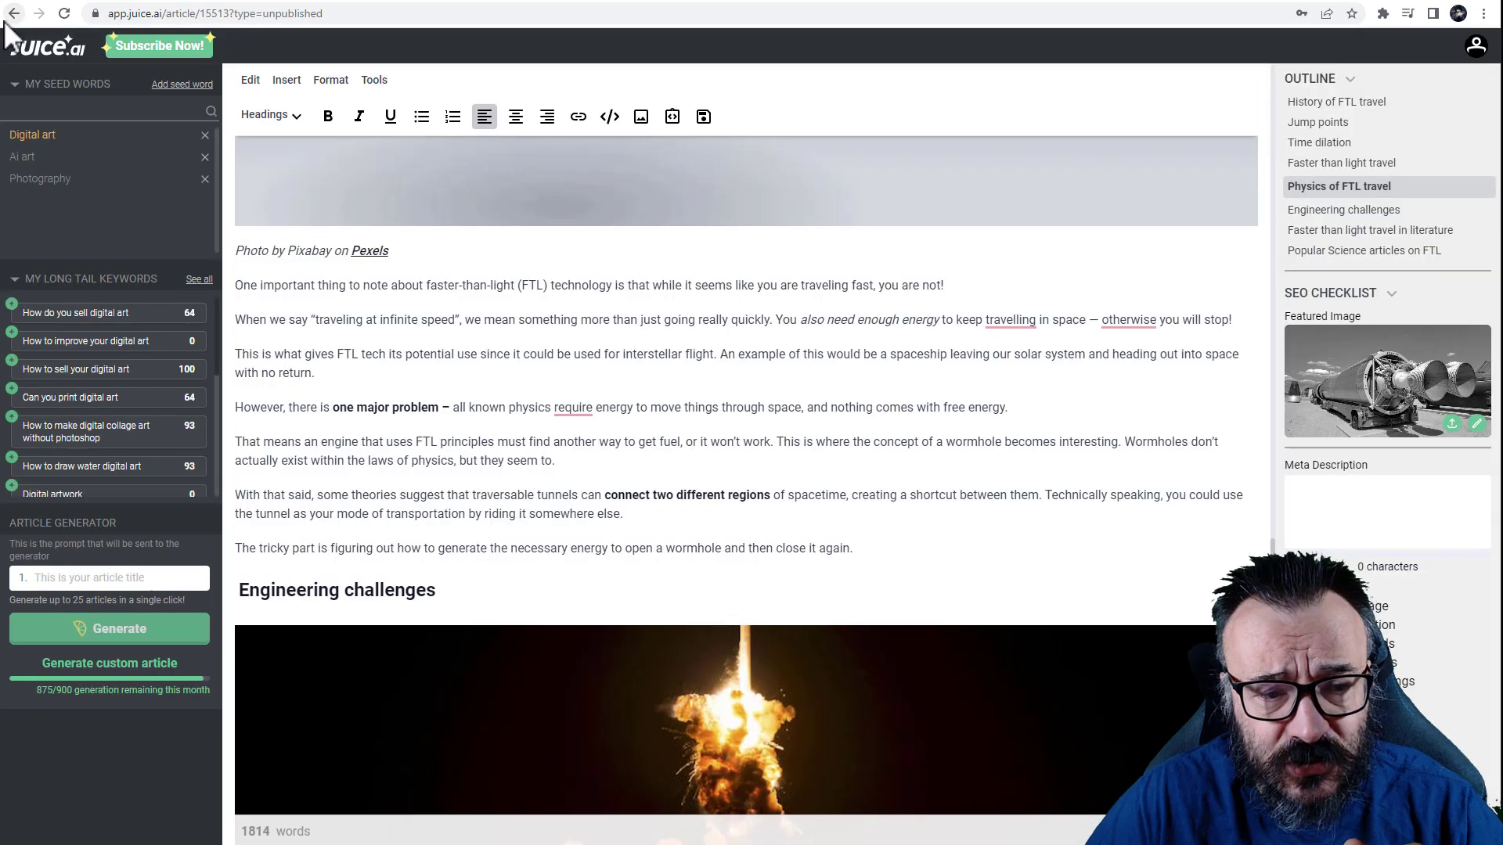
{"action": "key", "text": "alt+Left"}
{"action": "scroll", "coordinate": [865, 436], "scroll_direction": "up", "scroll_amount": 2}
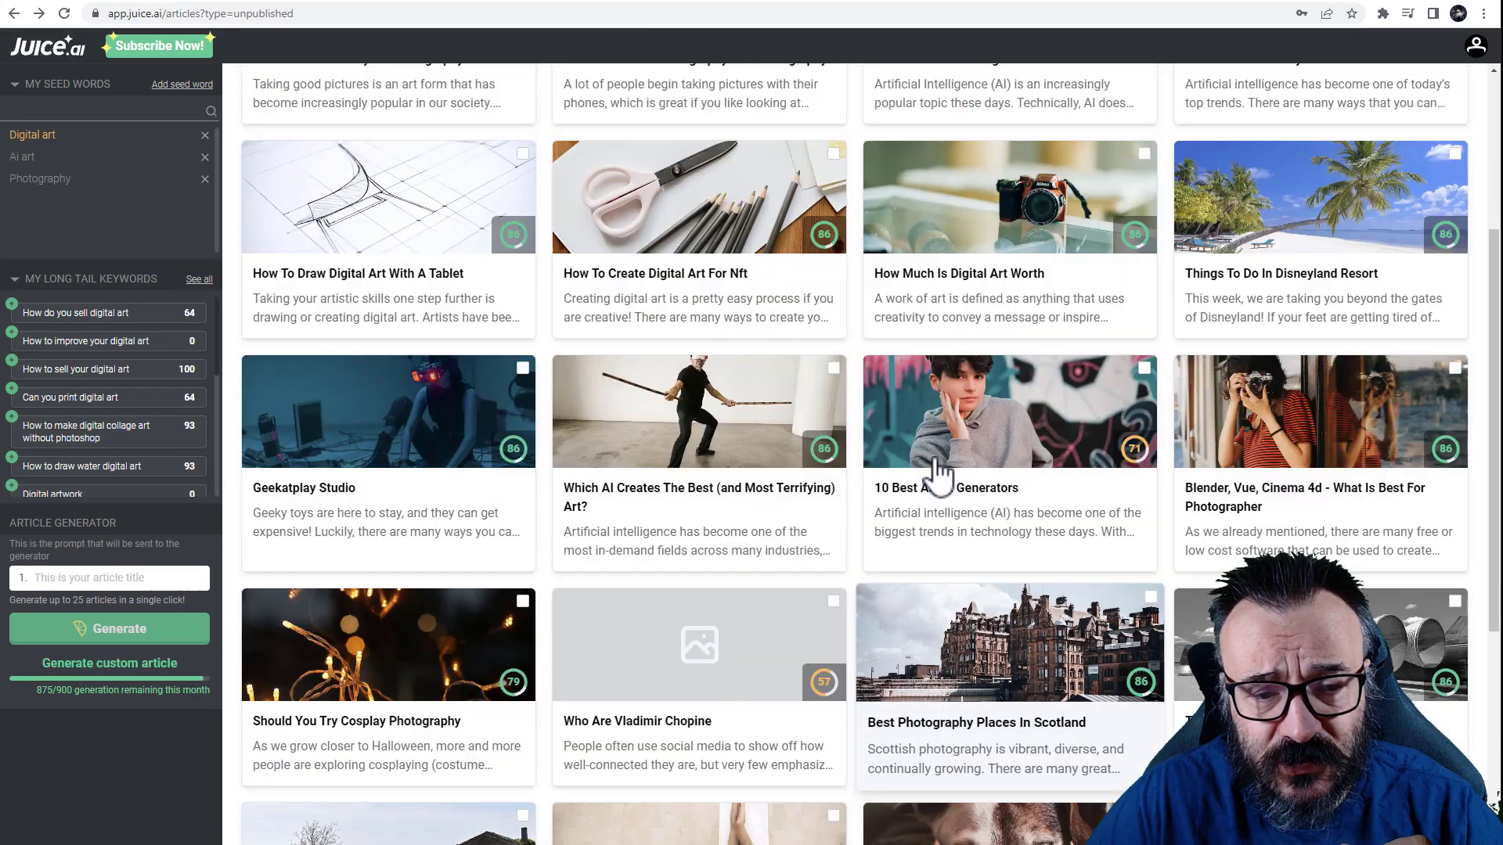
{"action": "scroll", "coordinate": [1162, 599], "scroll_direction": "down", "scroll_amount": 2}
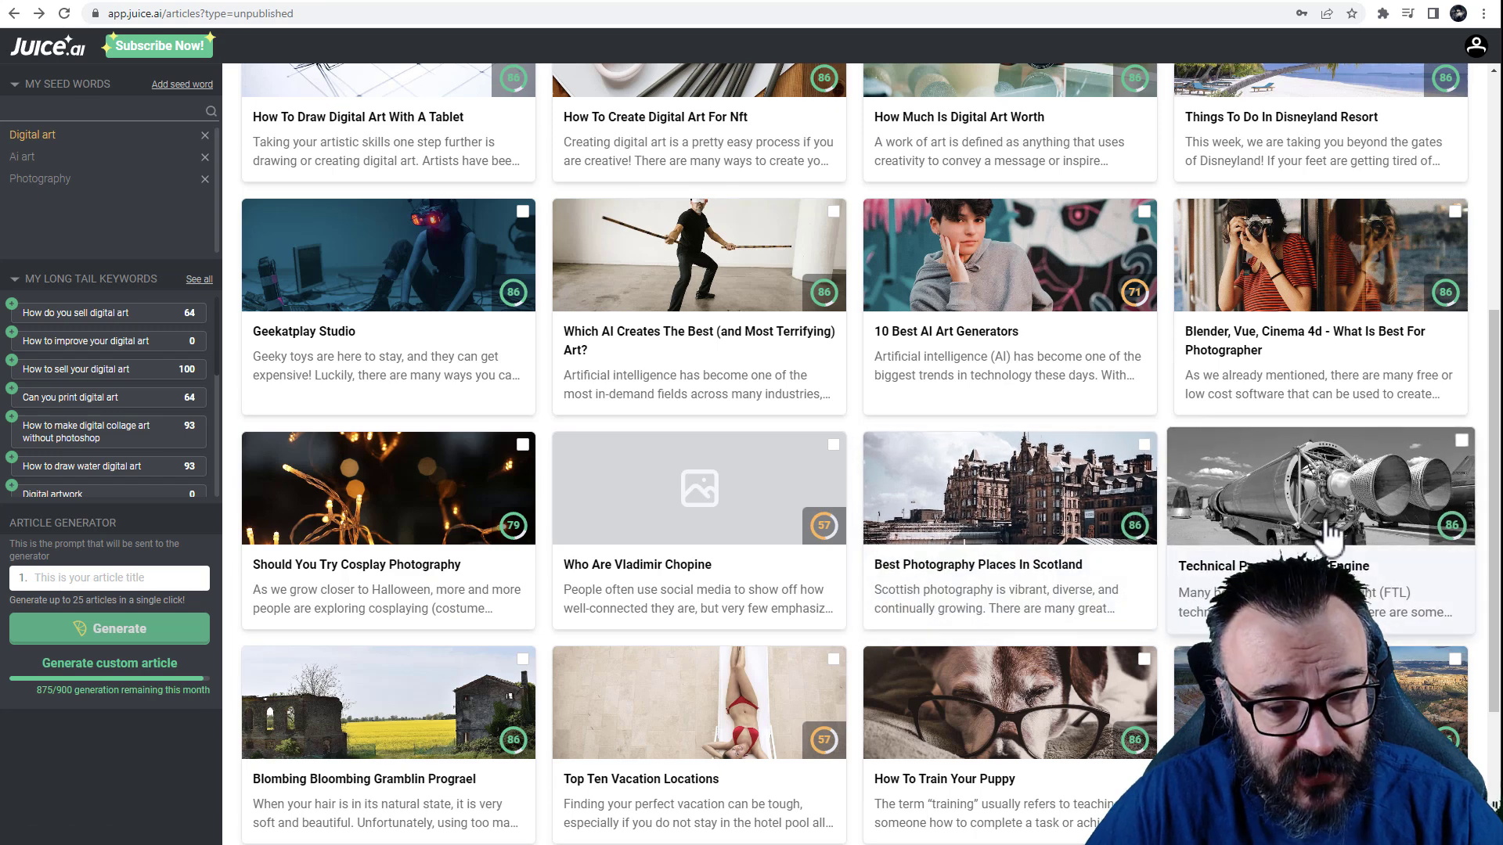
{"action": "scroll", "coordinate": [1328, 535], "scroll_direction": "down", "scroll_amount": 3}
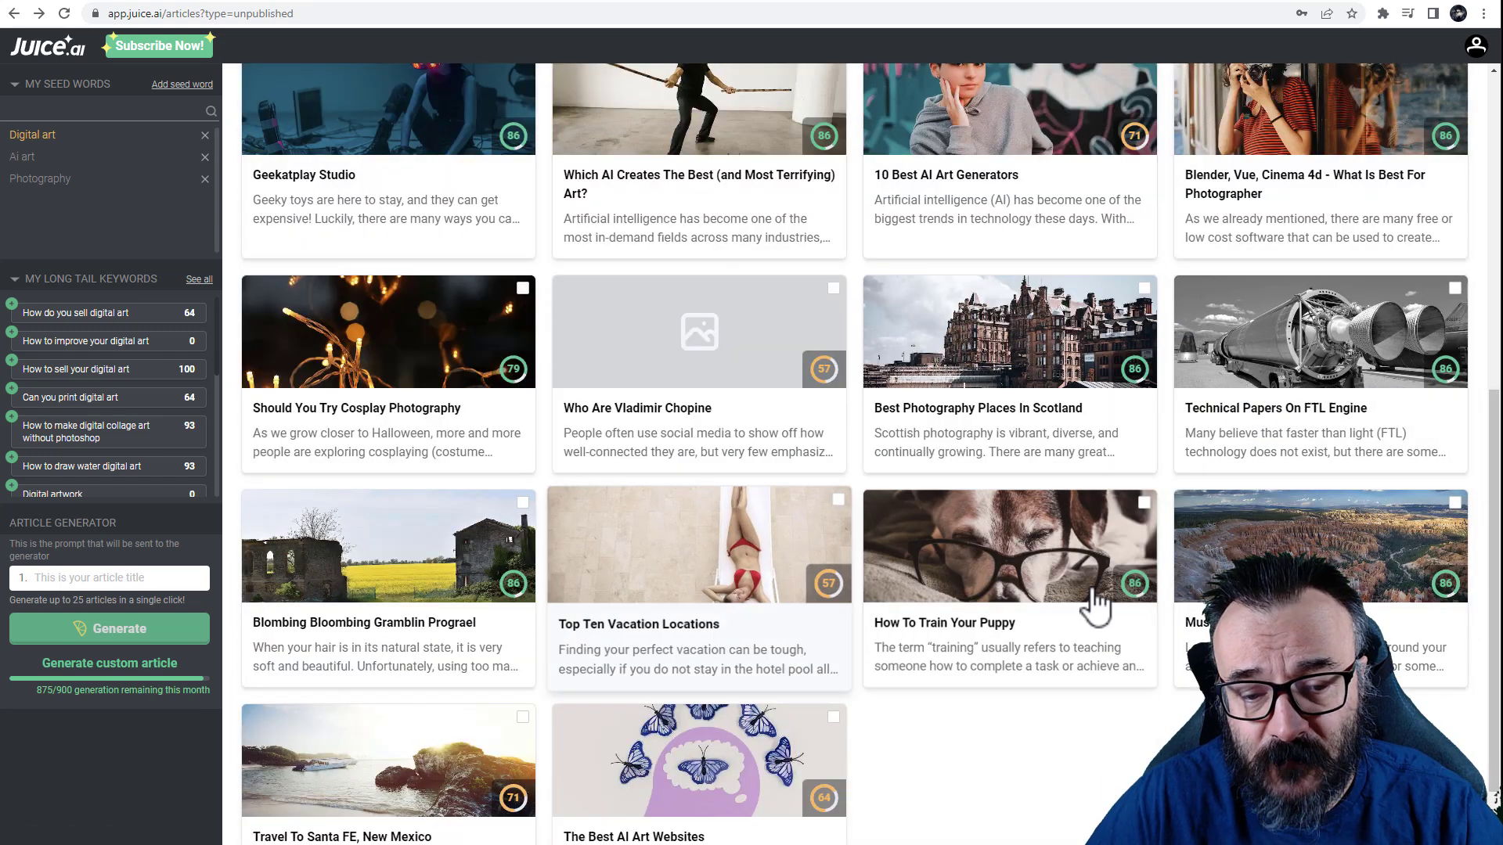
{"action": "scroll", "coordinate": [1096, 603], "scroll_direction": "up", "scroll_amount": 5}
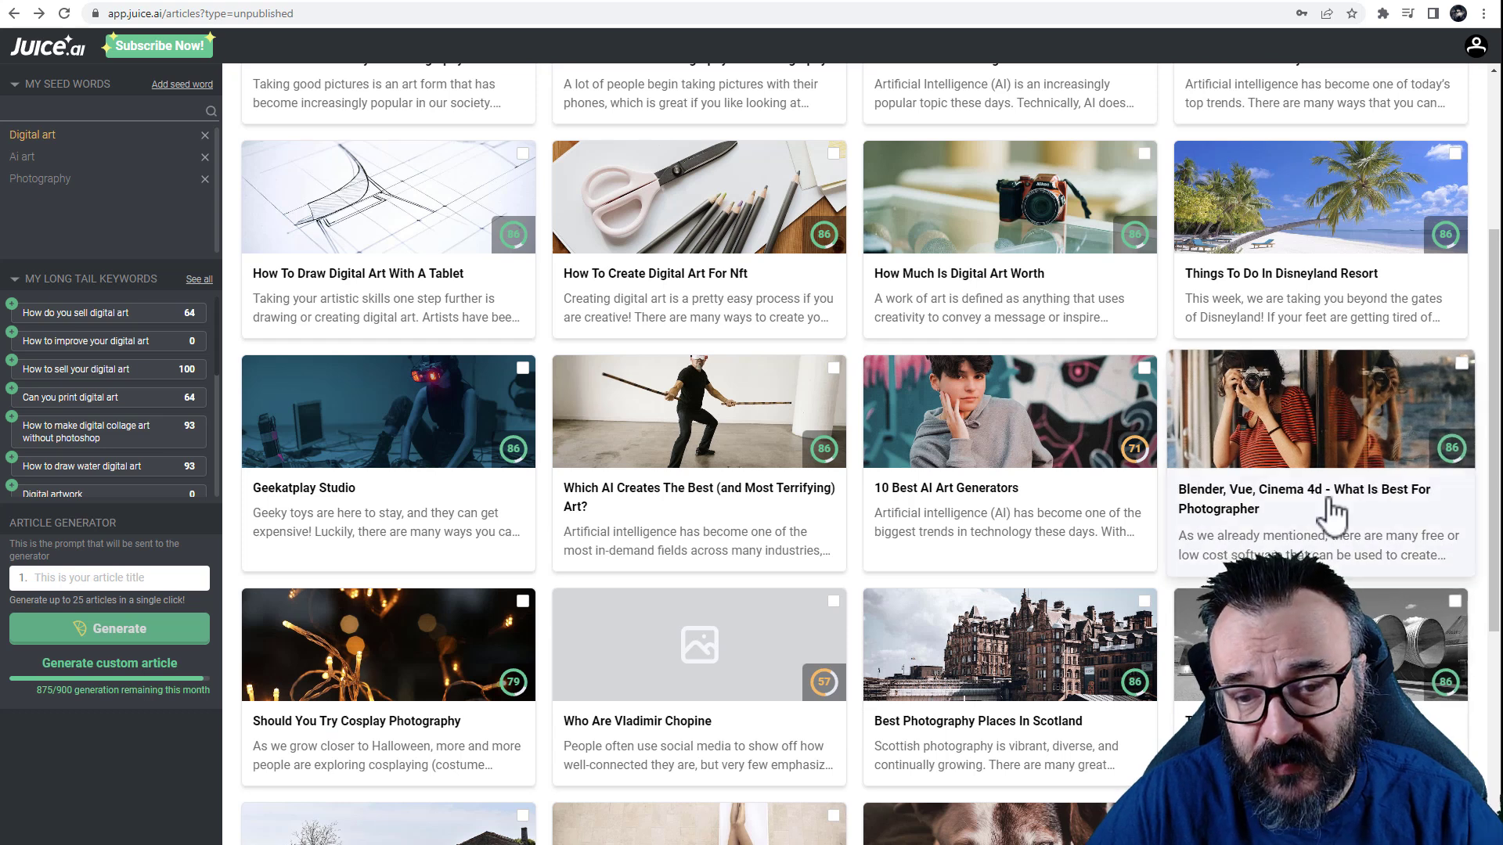
Open the 'Blender, Vue, Cinema 4d' draft and clear an accidental heading selection
{"action": "left_click", "coordinate": [1342, 494]}
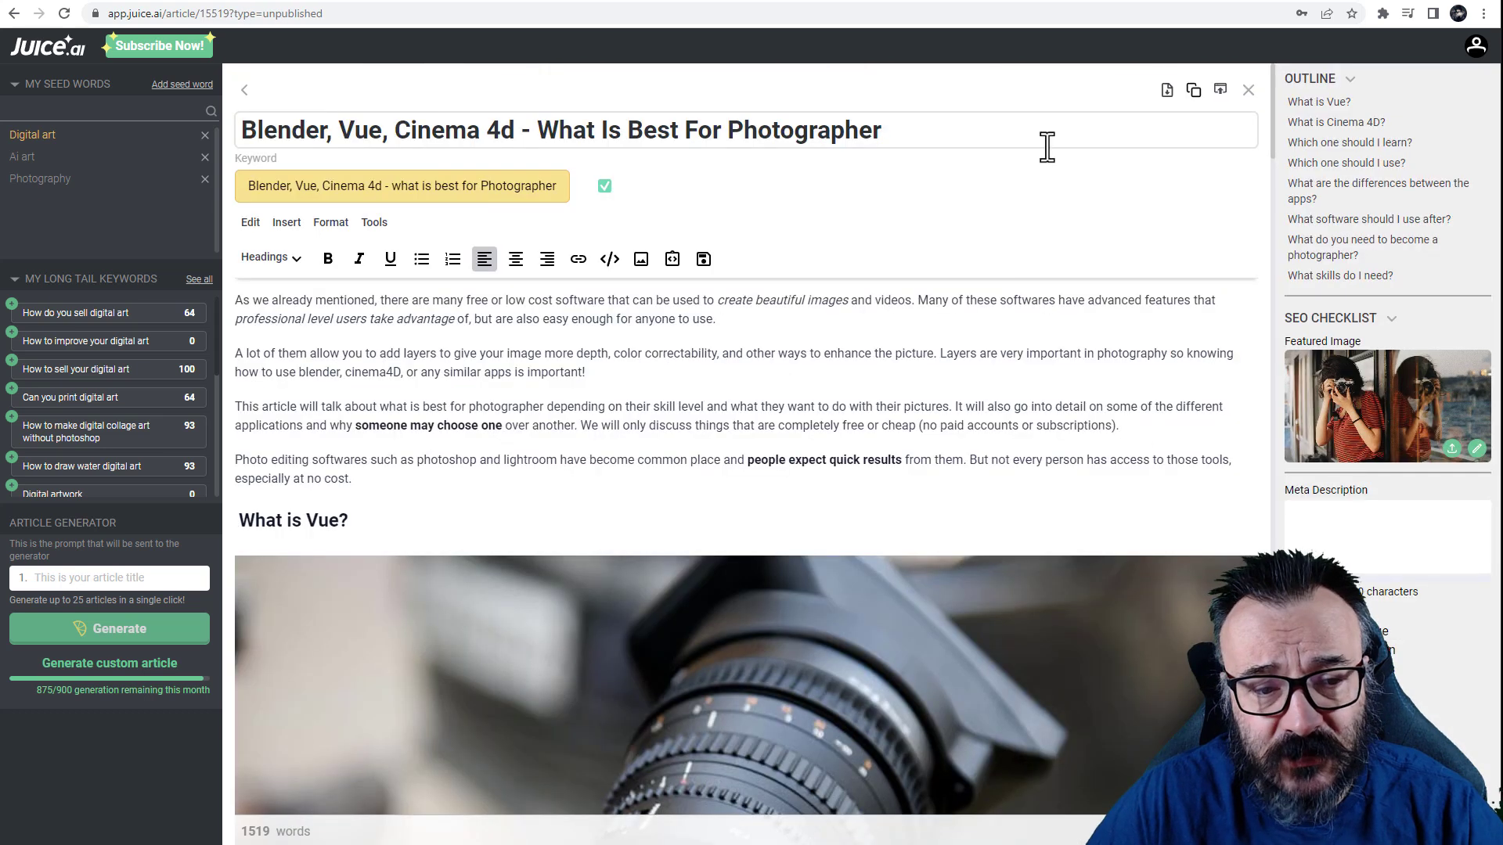
{"action": "scroll", "coordinate": [866, 375], "scroll_direction": "down", "scroll_amount": 4}
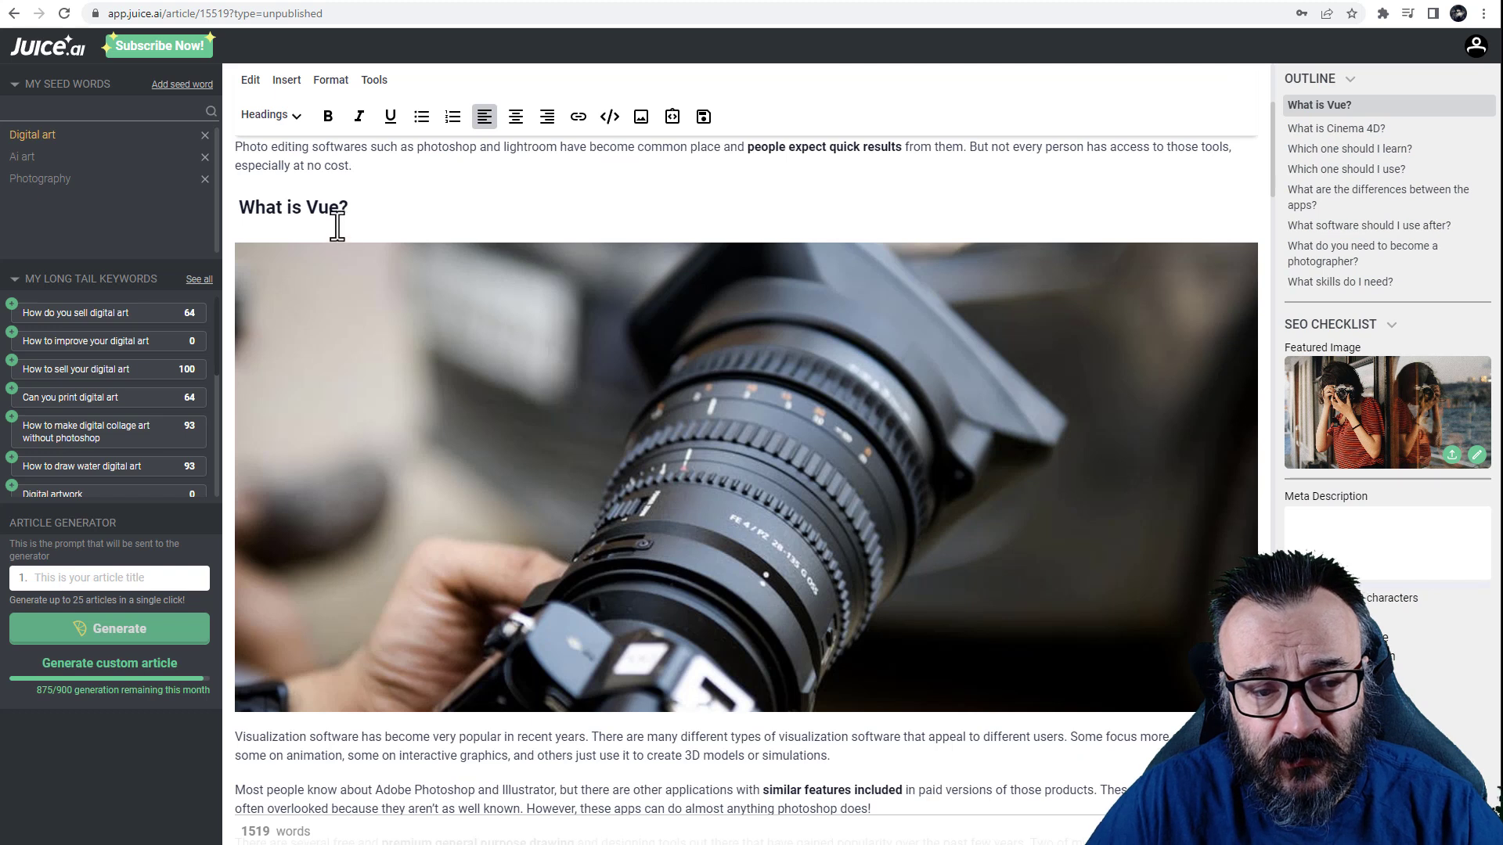
{"action": "scroll", "coordinate": [337, 227], "scroll_direction": "up", "scroll_amount": 3}
{"action": "left_click_drag", "start_coordinate": [379, 449], "coordinate": [257, 440]}
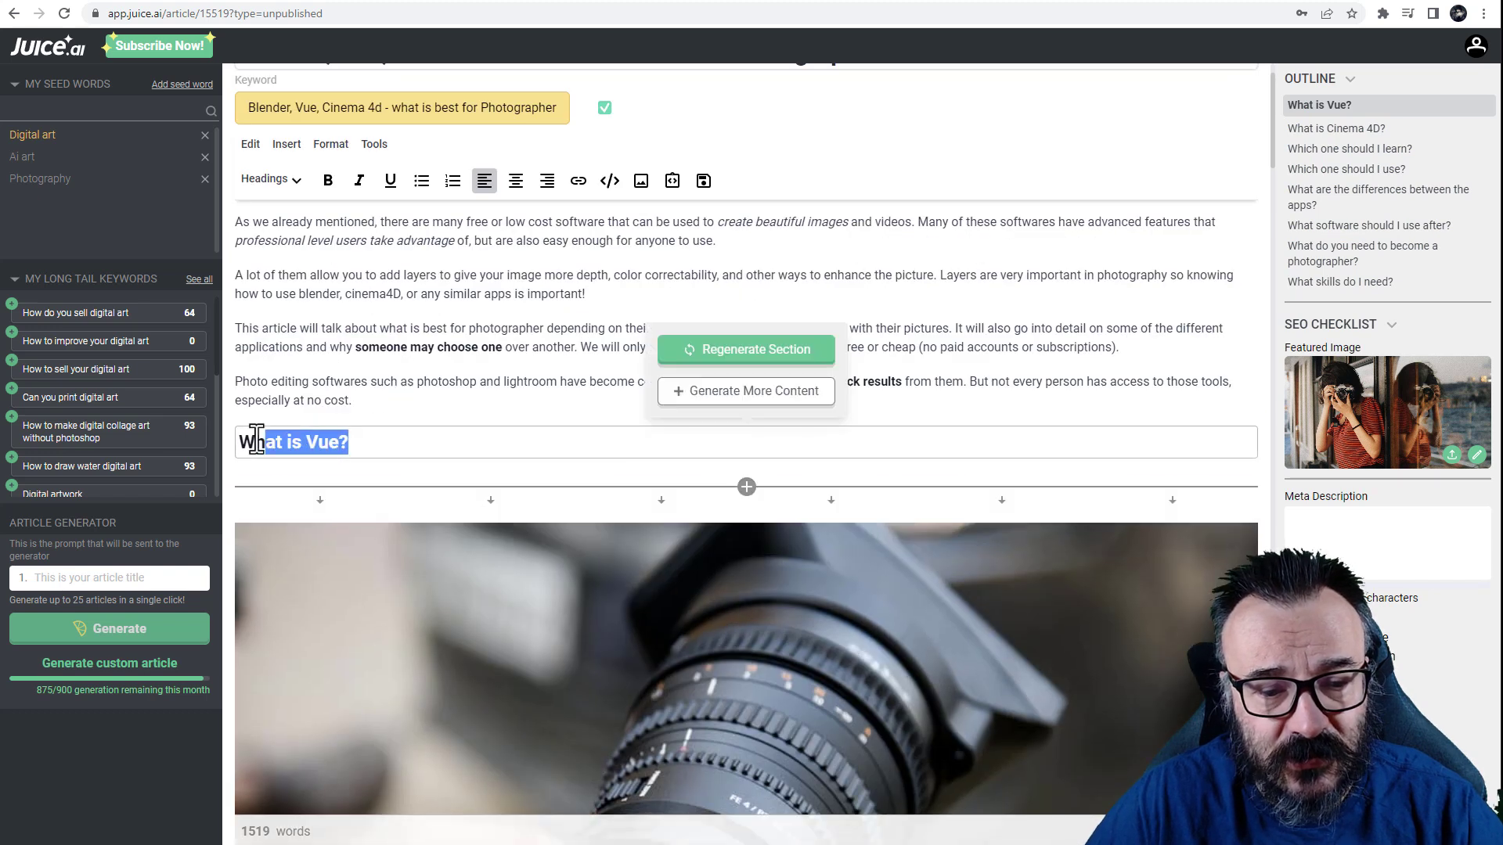
{"action": "left_click", "coordinate": [678, 263]}
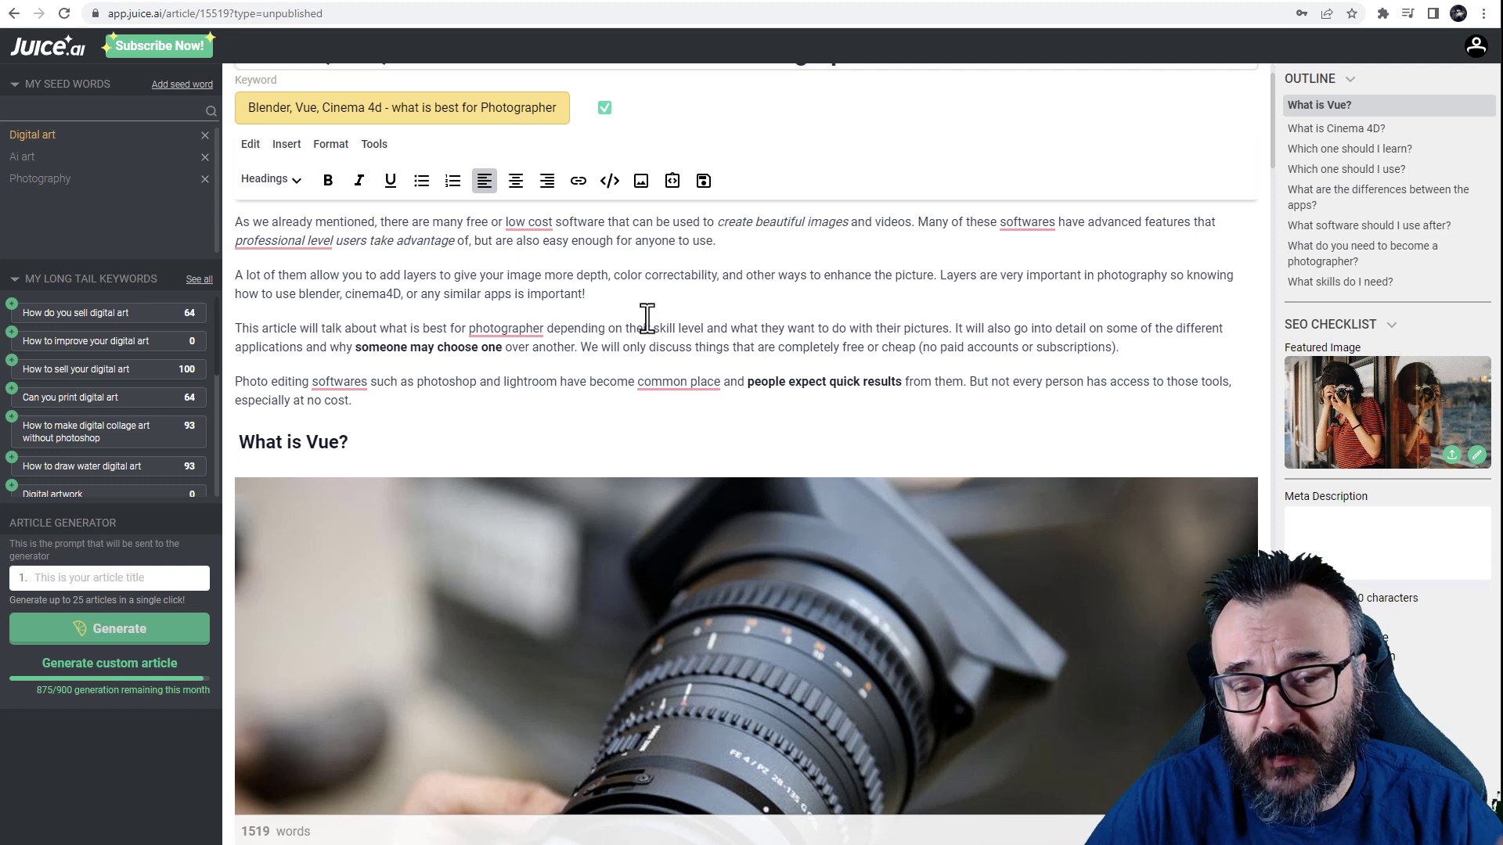
Proofread the intro and the 'What is Vue?' section of the draft
{"action": "scroll", "coordinate": [646, 317], "scroll_direction": "down", "scroll_amount": 6}
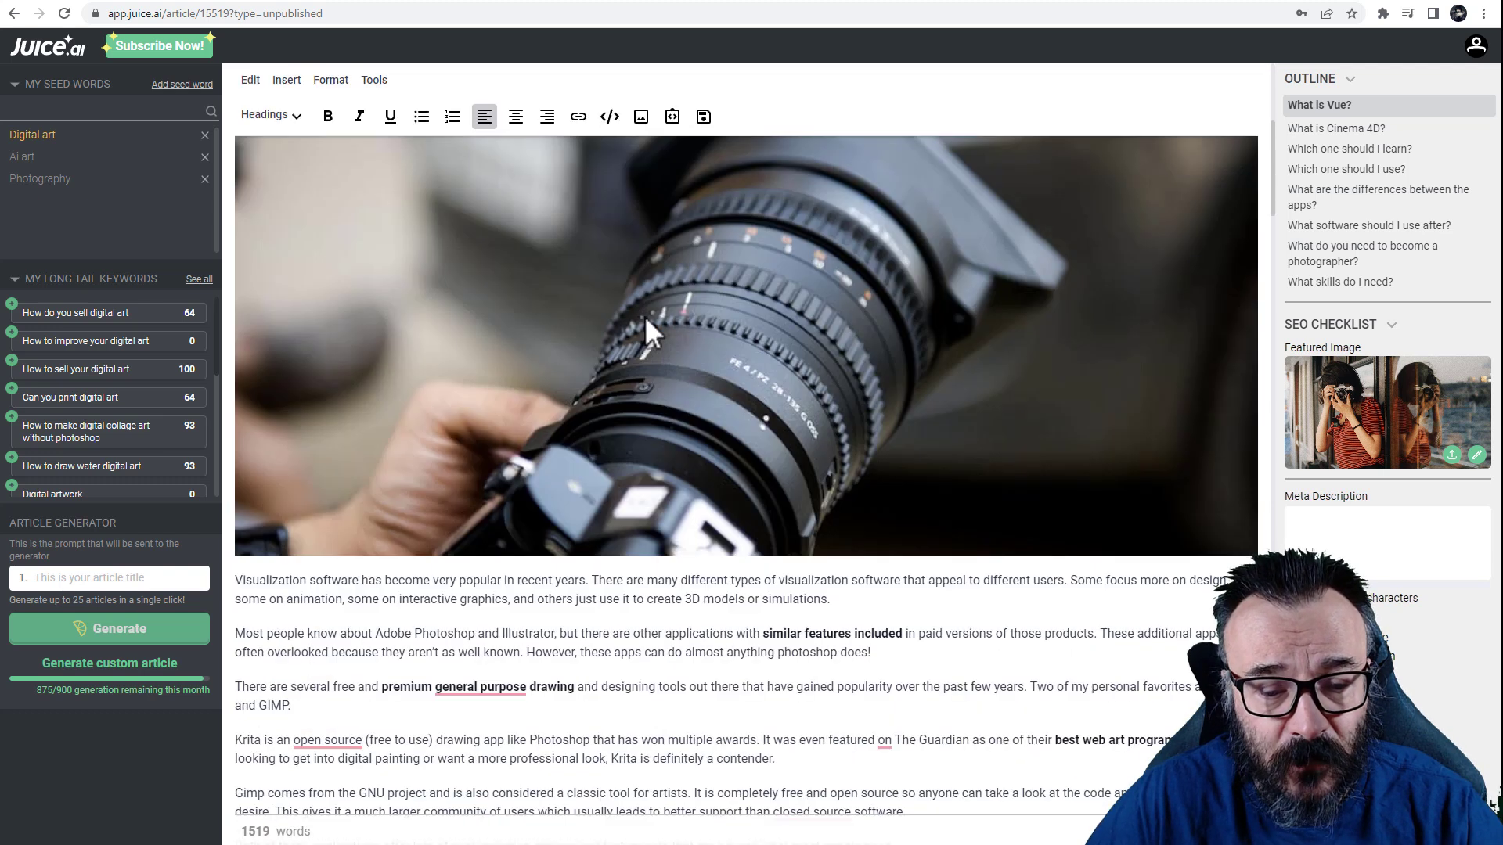
{"action": "scroll", "coordinate": [647, 316], "scroll_direction": "down", "scroll_amount": 3}
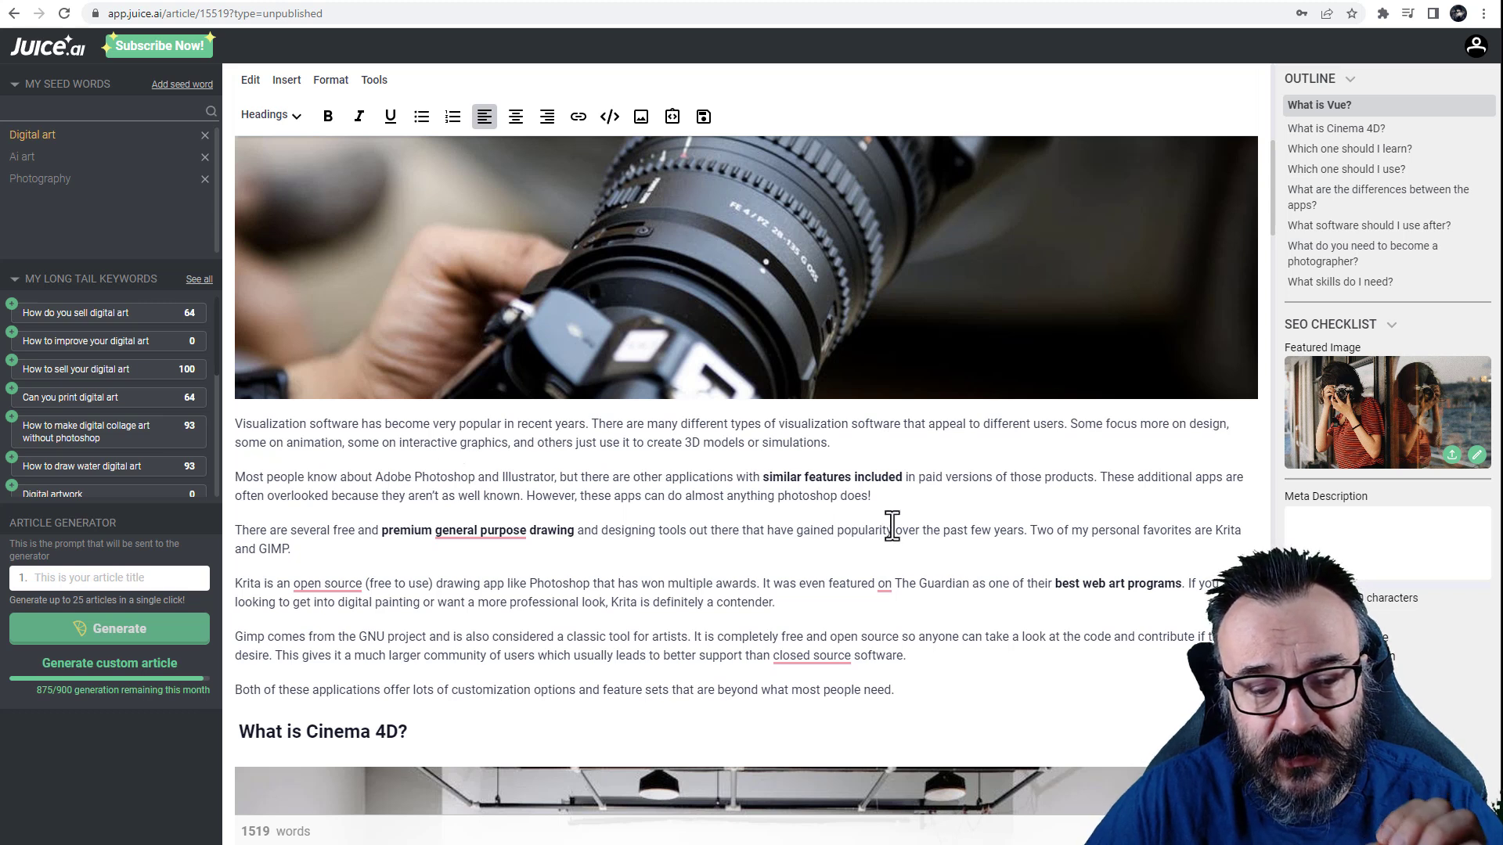
{"action": "scroll", "coordinate": [892, 526], "scroll_direction": "down", "scroll_amount": 1}
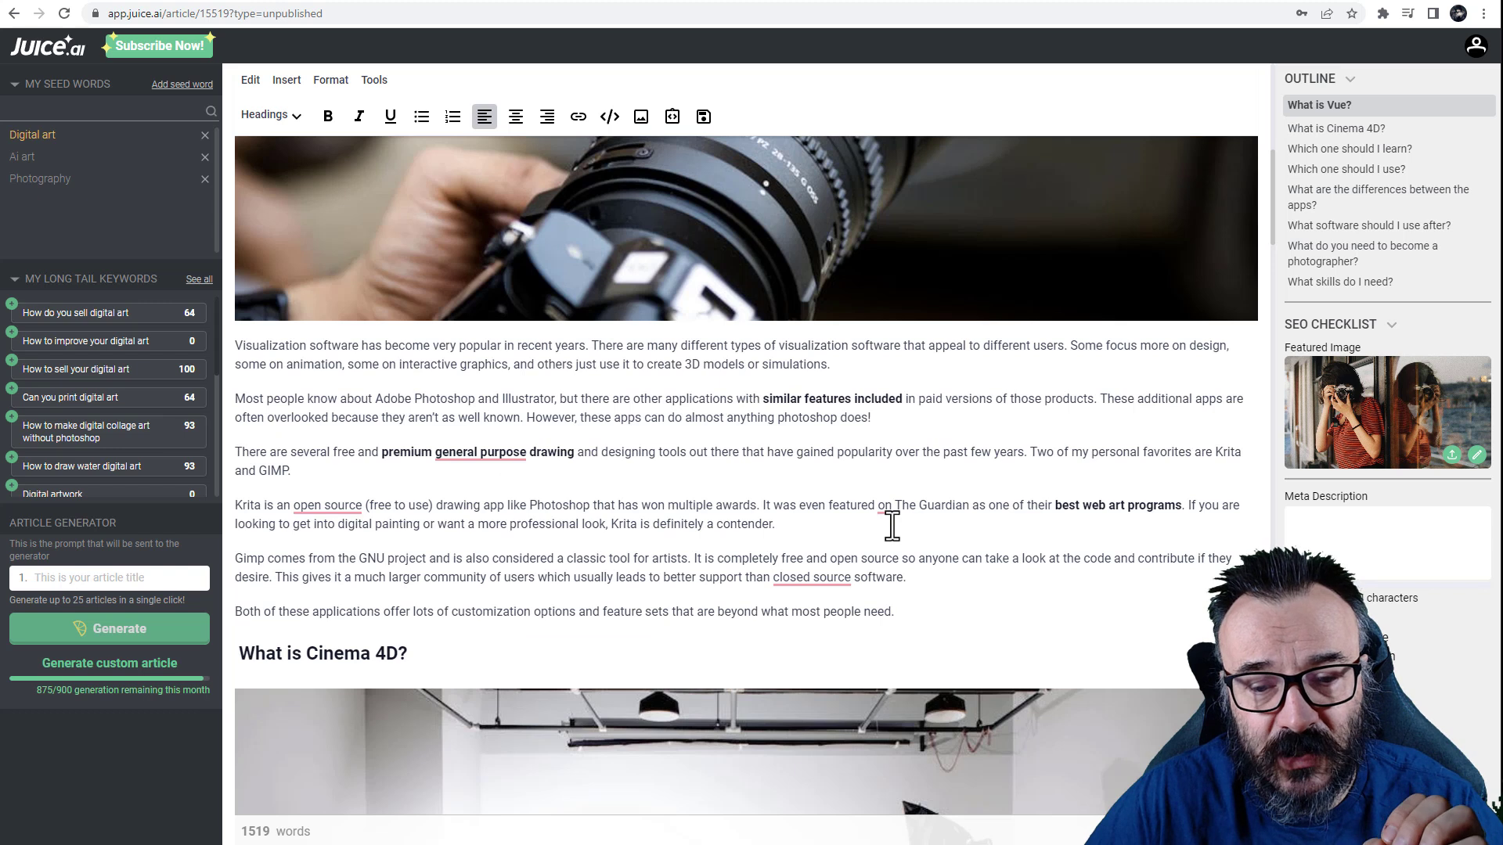
{"action": "scroll", "coordinate": [892, 526], "scroll_direction": "up", "scroll_amount": 1}
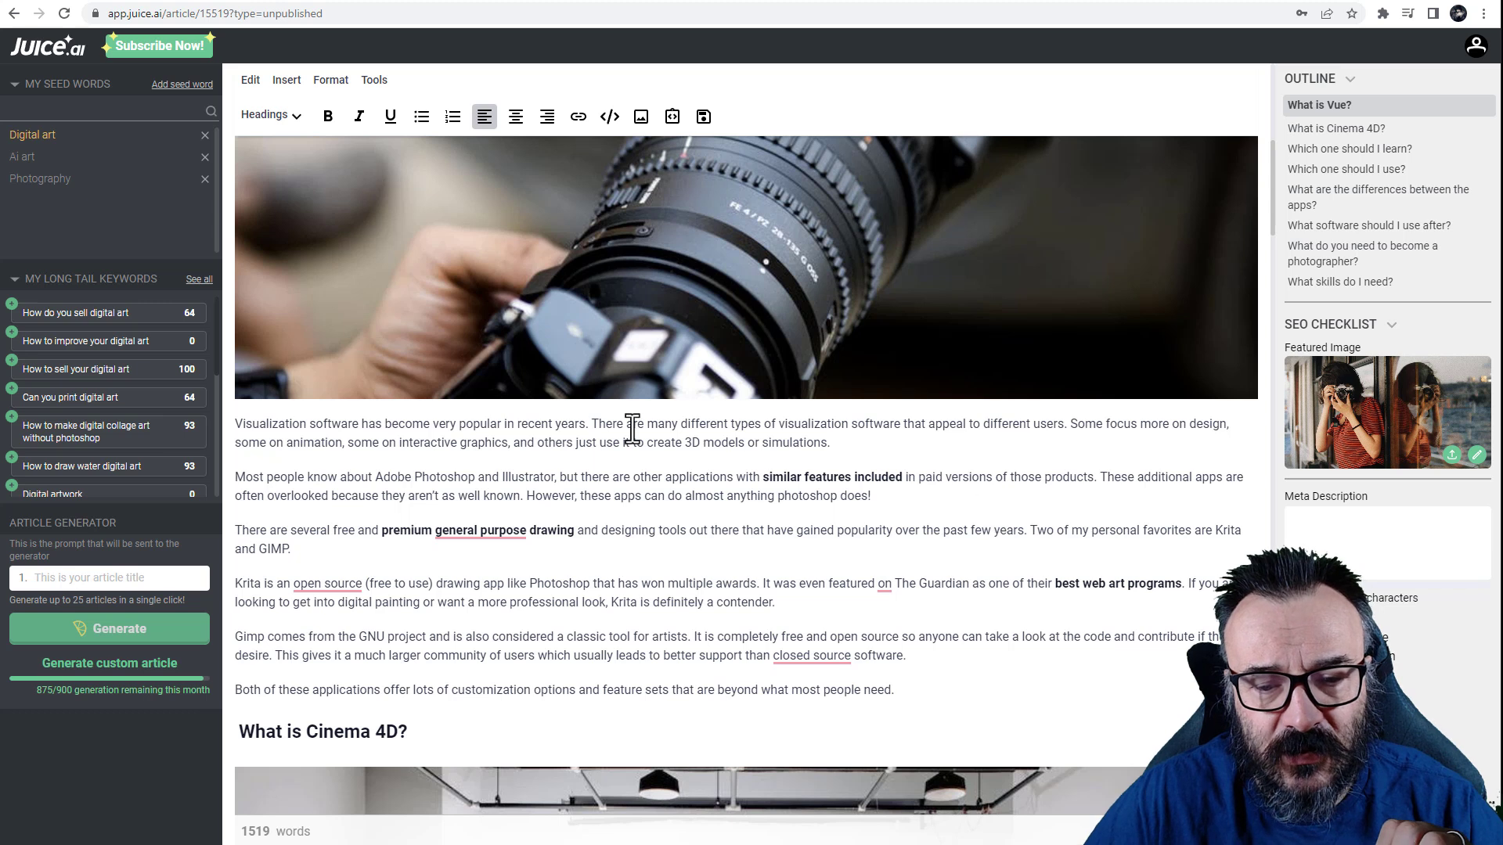
{"action": "scroll", "coordinate": [885, 548], "scroll_direction": "up", "scroll_amount": 5}
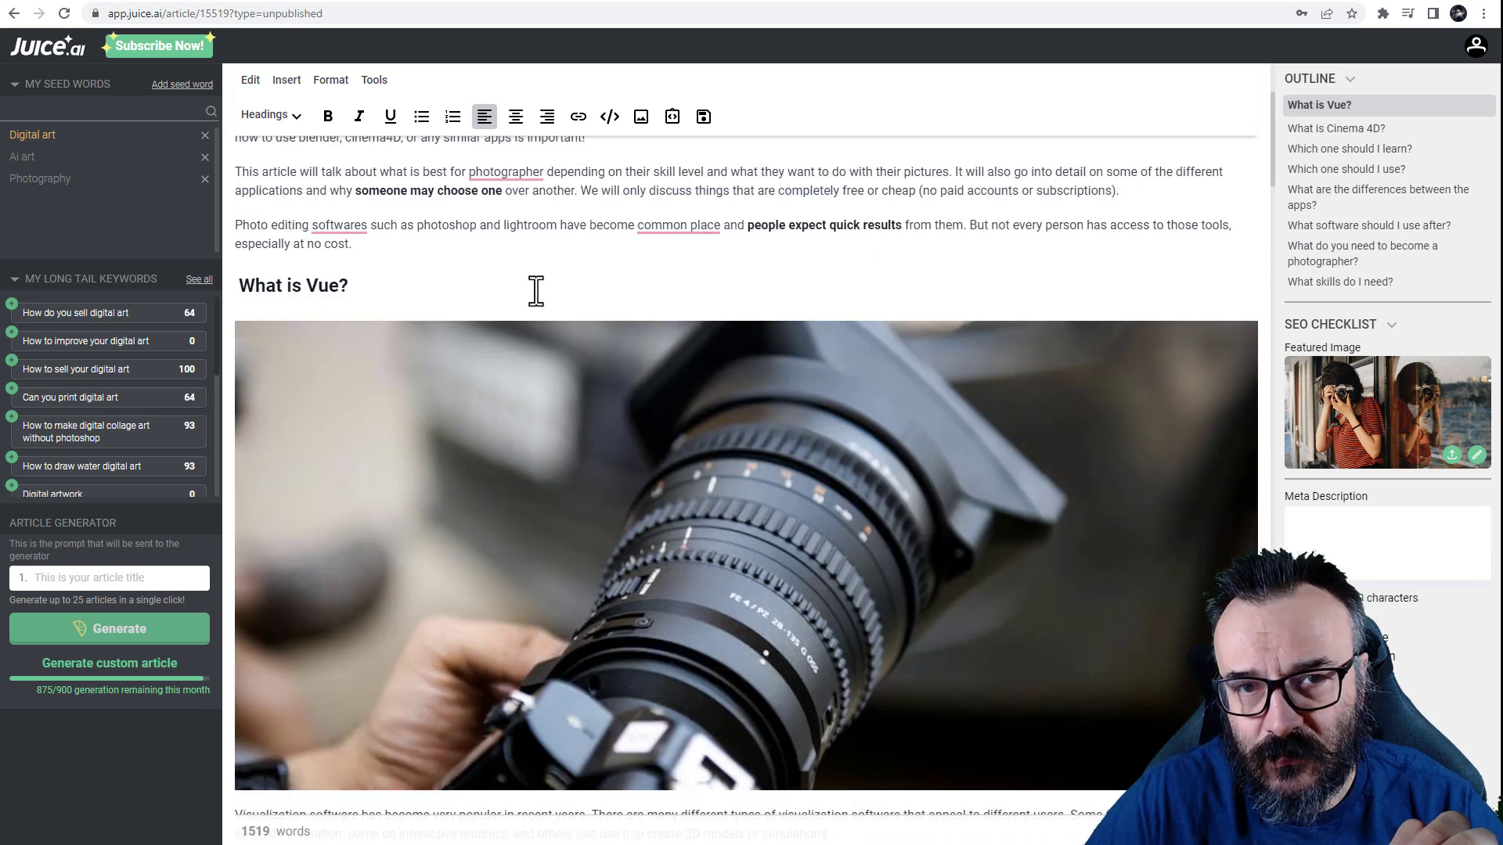
{"action": "scroll", "coordinate": [536, 291], "scroll_direction": "down", "scroll_amount": 5}
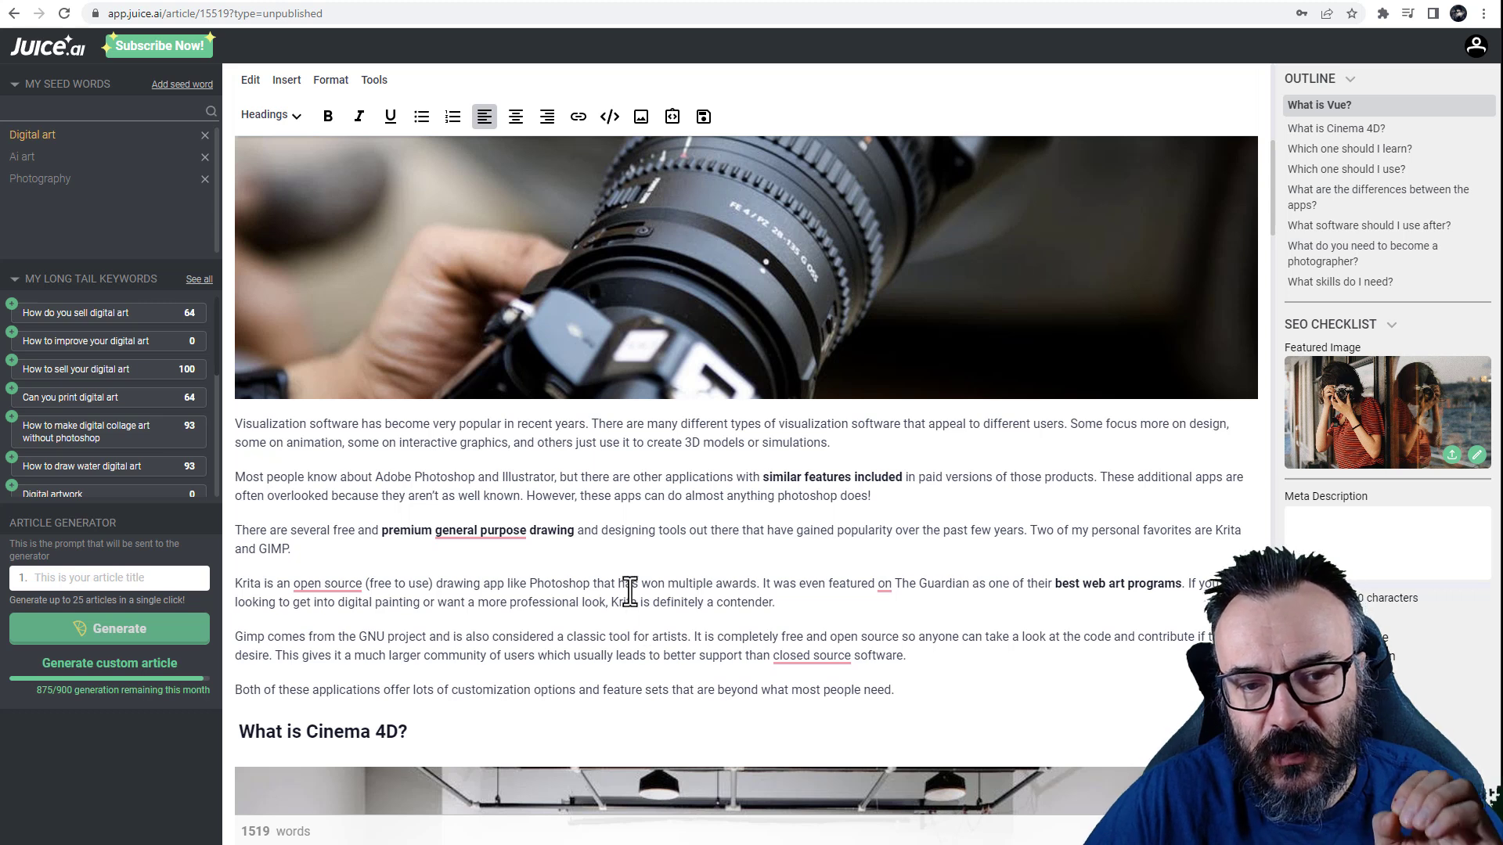
{"action": "scroll", "coordinate": [630, 591], "scroll_direction": "down", "scroll_amount": 2}
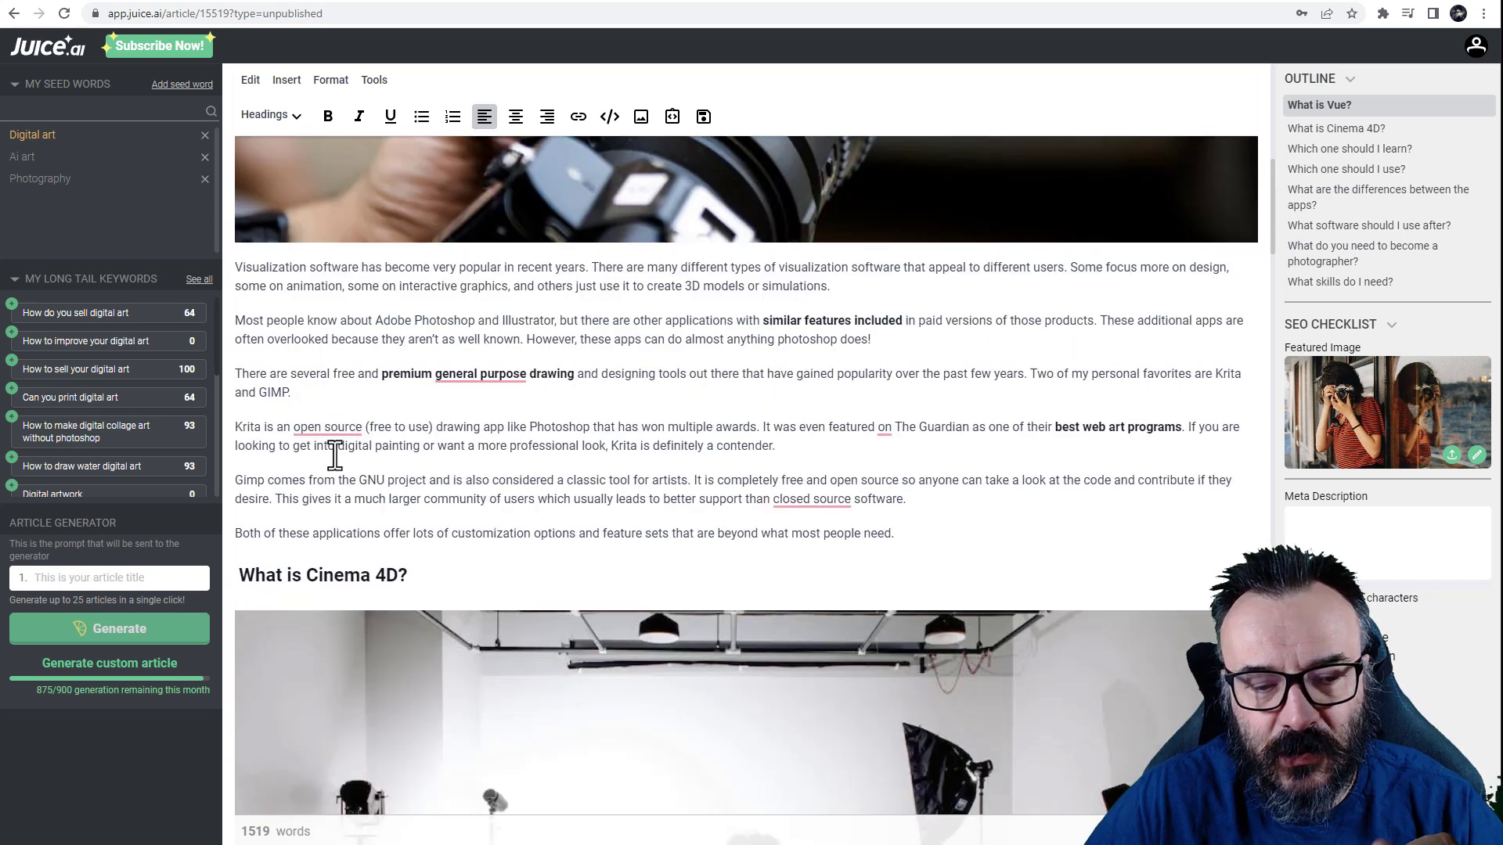
{"action": "scroll", "coordinate": [336, 456], "scroll_direction": "down", "scroll_amount": 3}
Read the remaining Vue and Cinema 4D sections, then go back to the unpublished articles grid
{"action": "scroll", "coordinate": [474, 349], "scroll_direction": "down", "scroll_amount": 5}
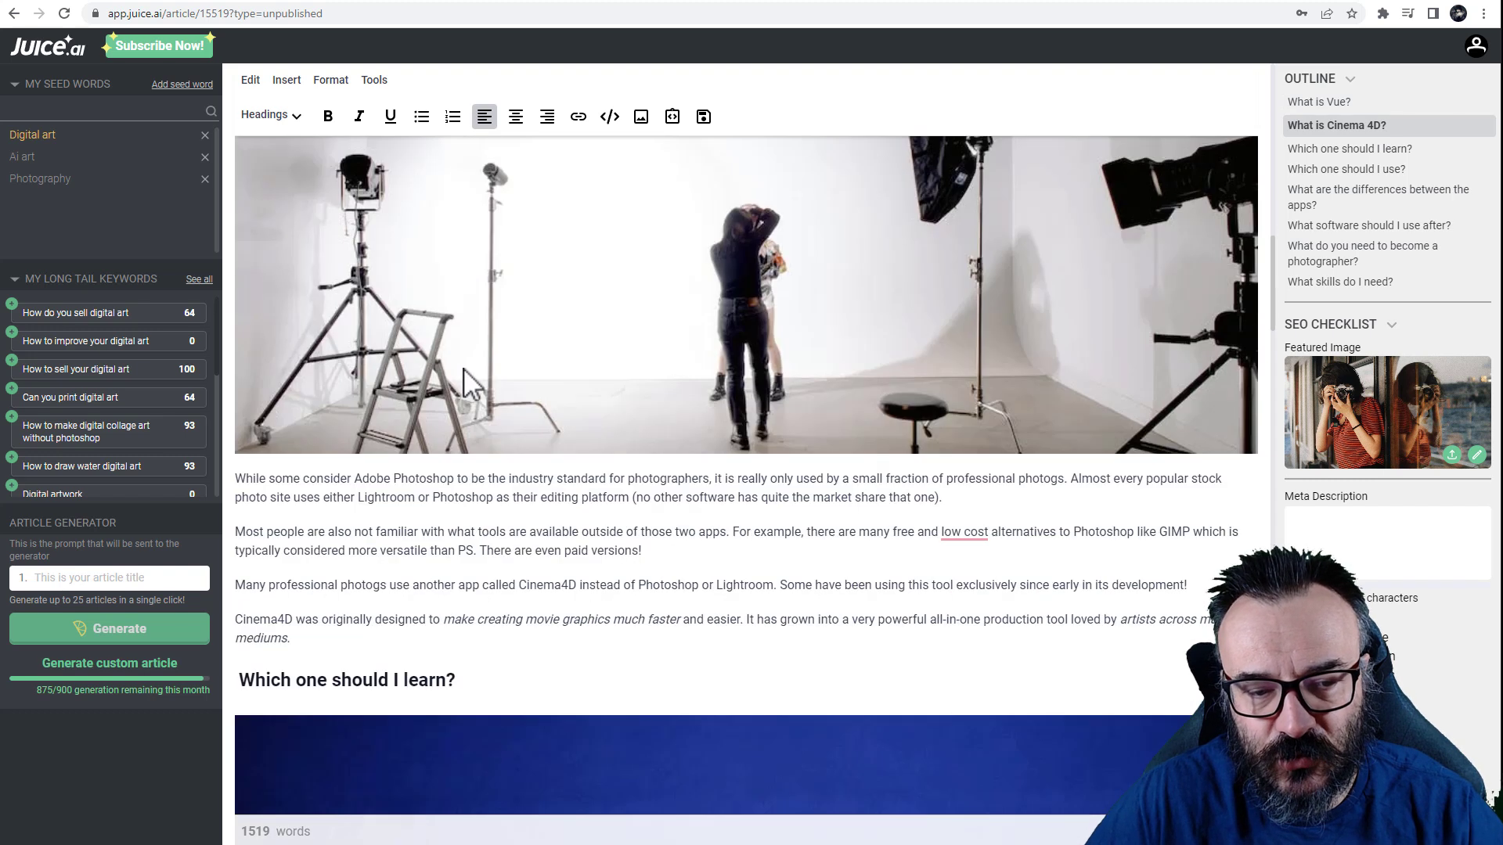
{"action": "scroll", "coordinate": [454, 392], "scroll_direction": "up", "scroll_amount": 3}
{"action": "scroll", "coordinate": [673, 454], "scroll_direction": "down", "scroll_amount": 3}
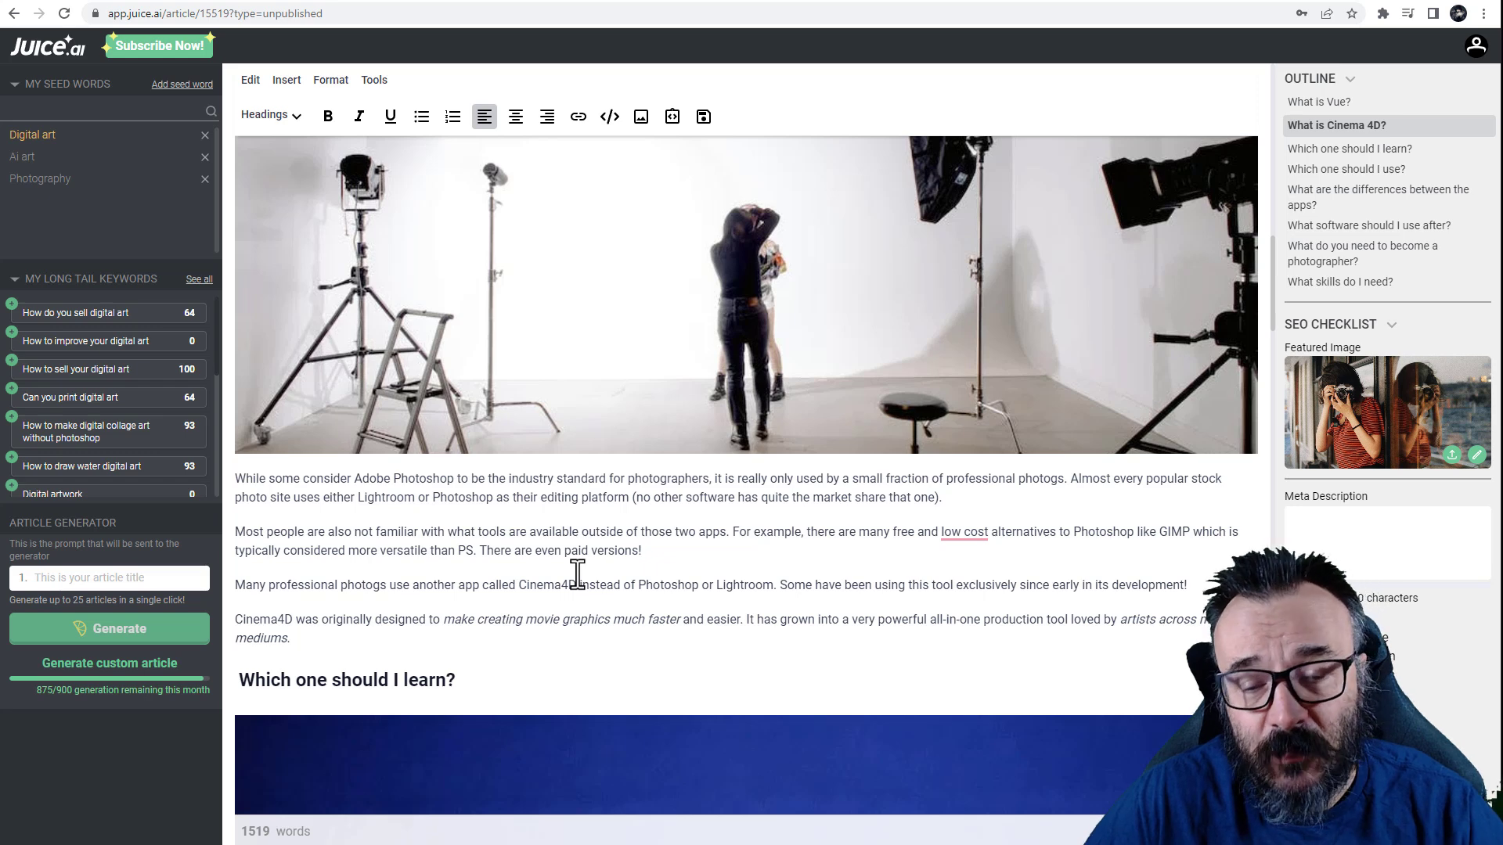
{"action": "scroll", "coordinate": [576, 573], "scroll_direction": "down", "scroll_amount": 7}
{"action": "scroll", "coordinate": [577, 574], "scroll_direction": "down", "scroll_amount": 10}
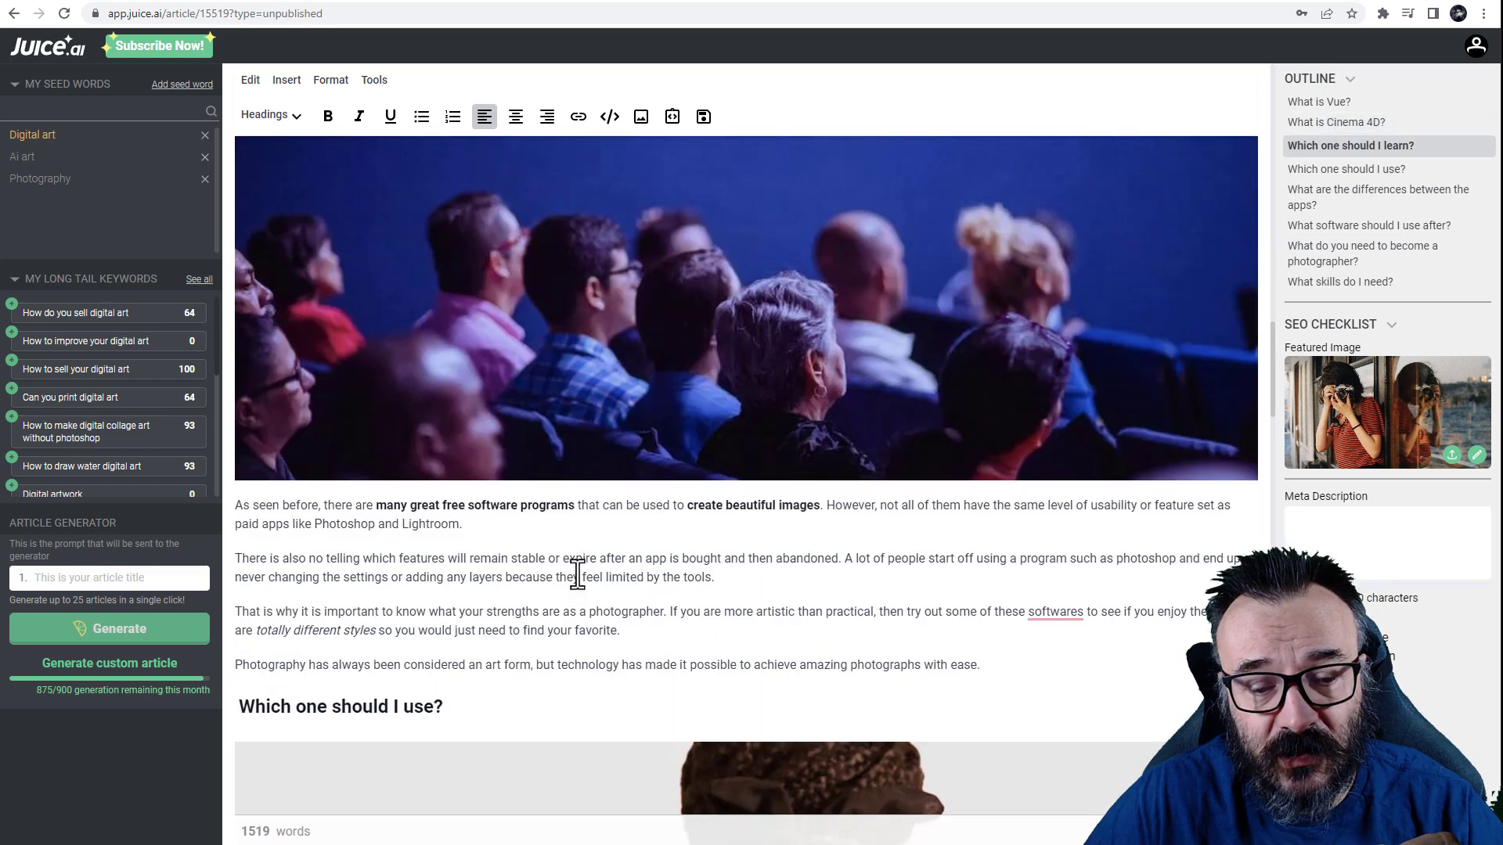
{"action": "scroll", "coordinate": [577, 574], "scroll_direction": "down", "scroll_amount": 9}
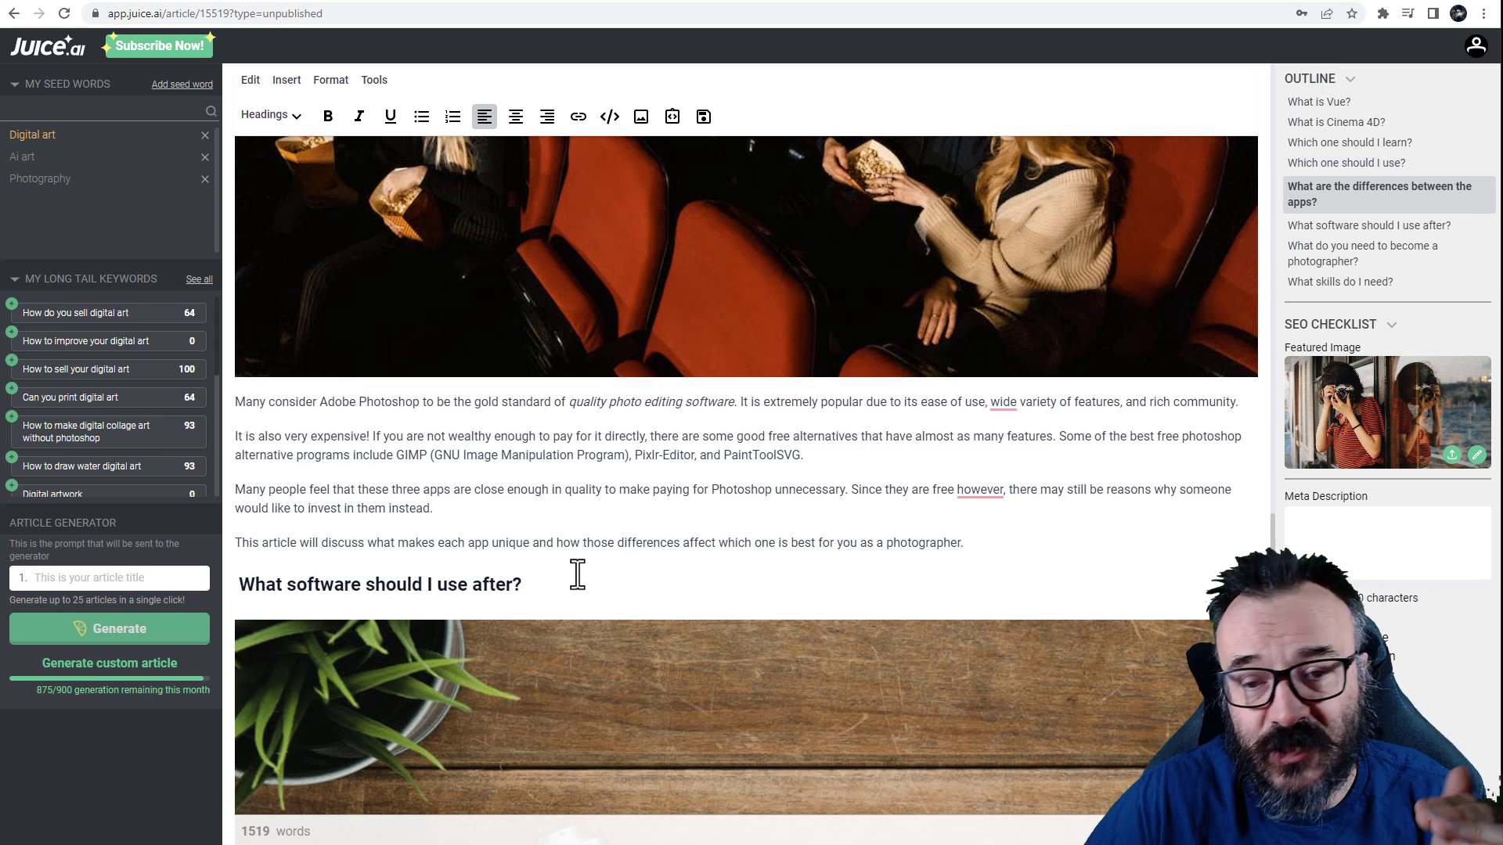
{"action": "left_click", "coordinate": [14, 14]}
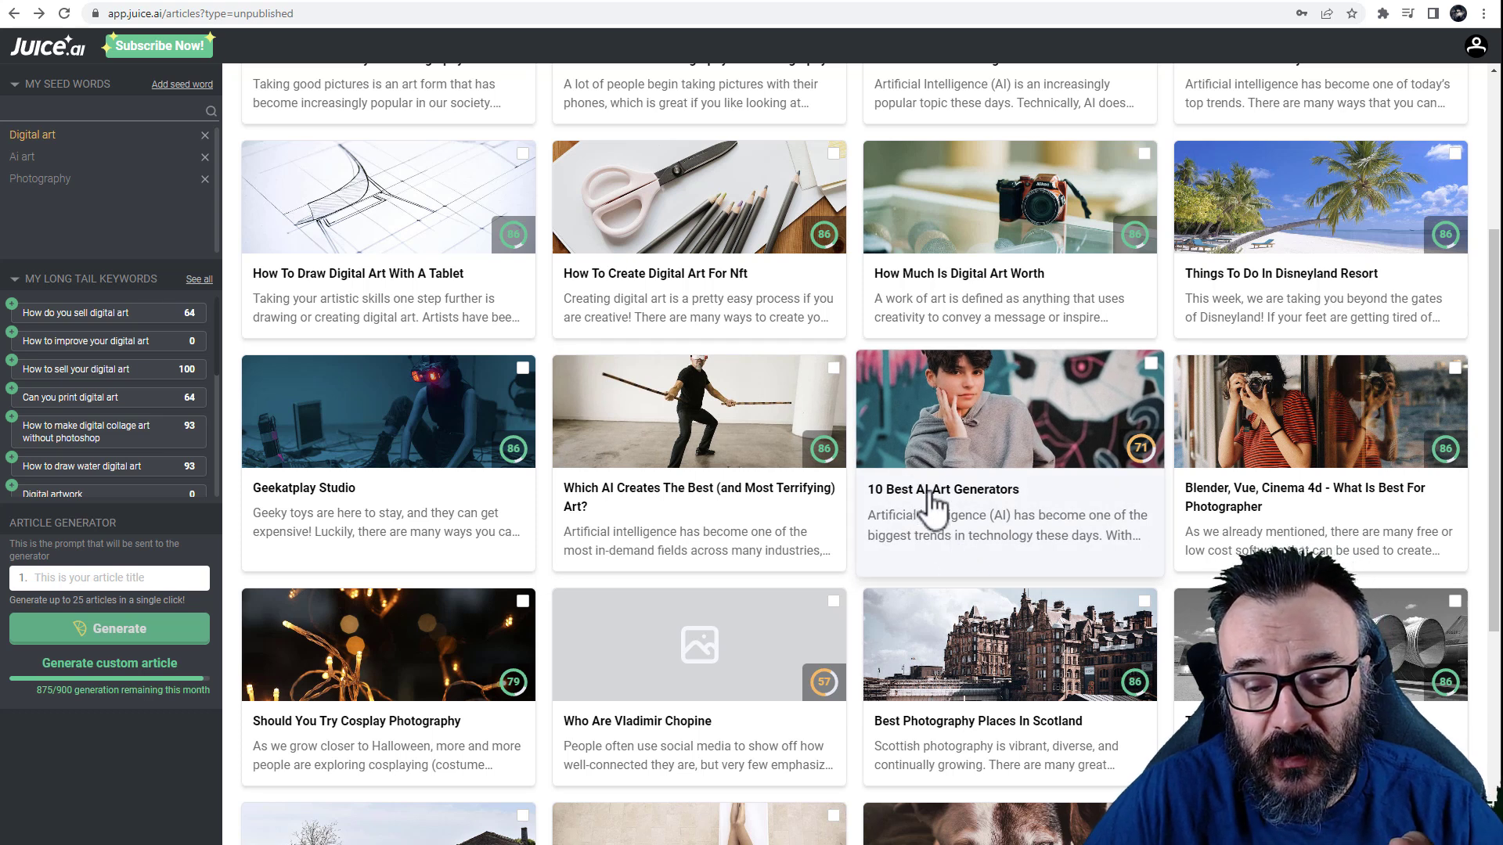
{"action": "left_click", "coordinate": [931, 495]}
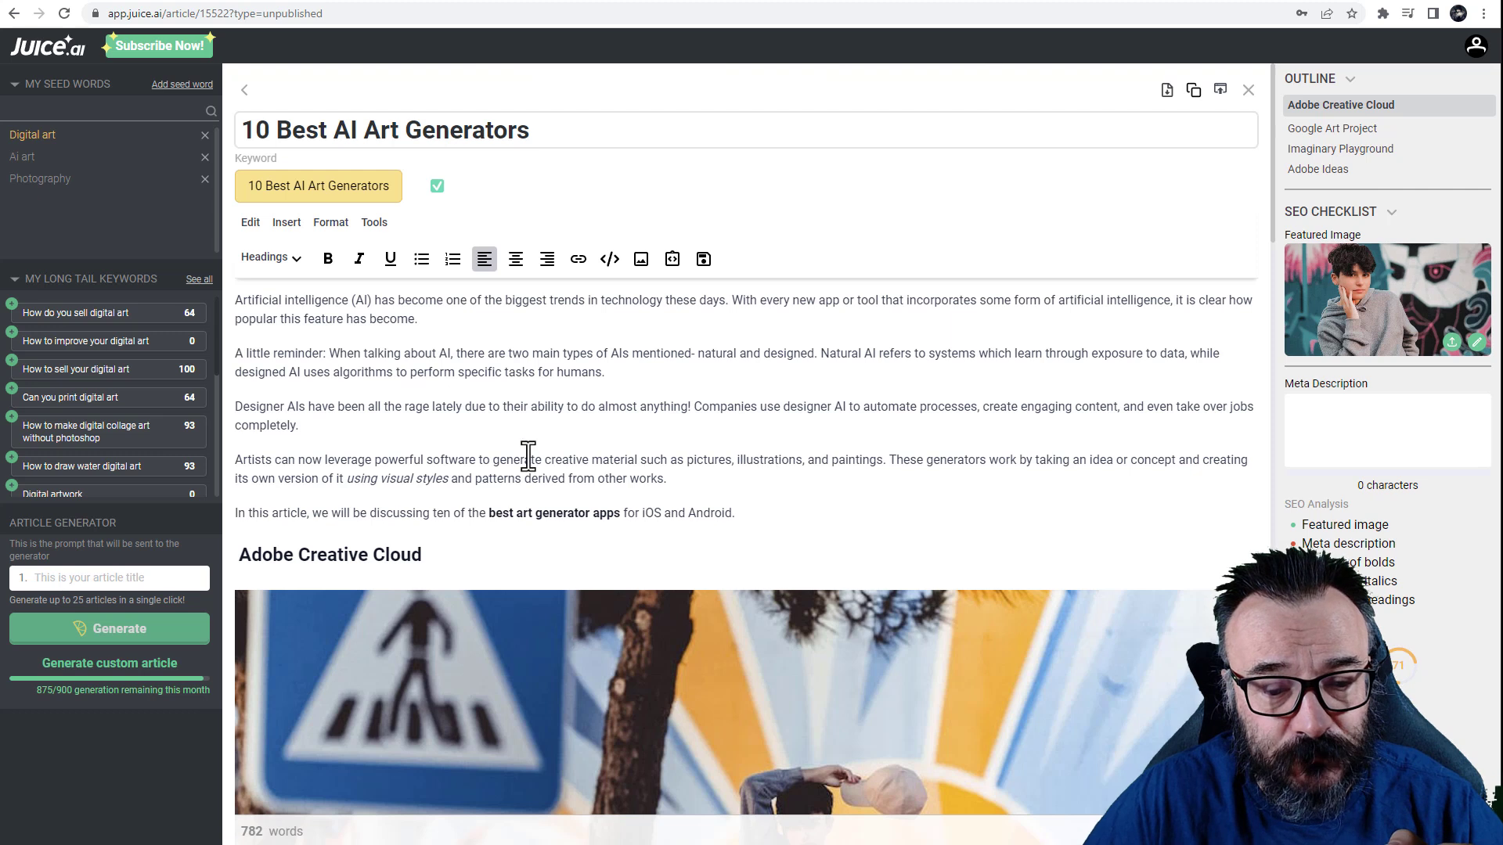
{"action": "scroll", "coordinate": [431, 544], "scroll_direction": "down", "scroll_amount": 3}
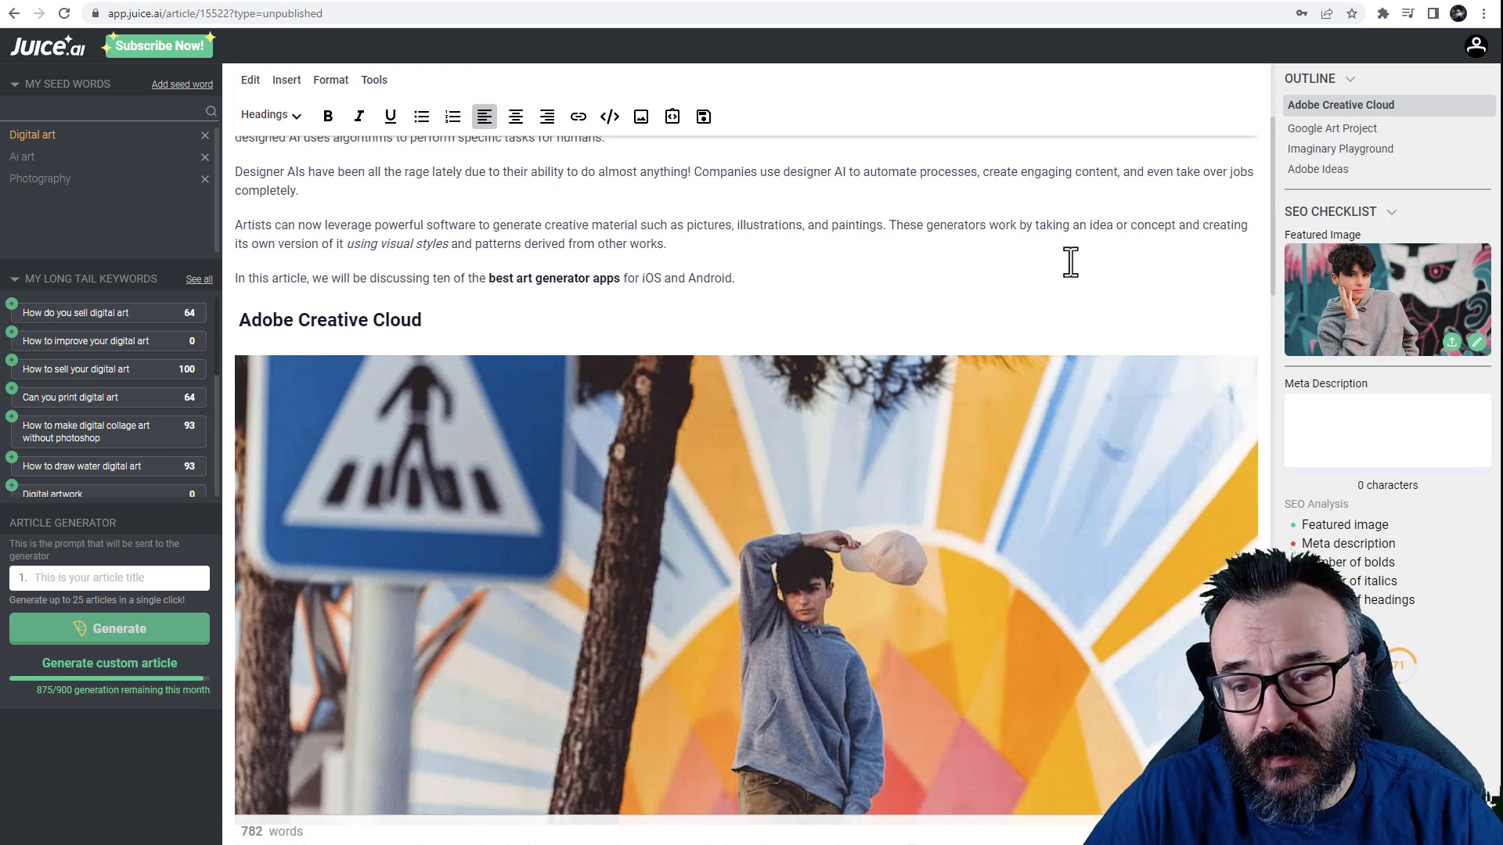
{"action": "scroll", "coordinate": [973, 384], "scroll_direction": "down", "scroll_amount": 15}
{"action": "scroll", "coordinate": [972, 388], "scroll_direction": "down", "scroll_amount": 1}
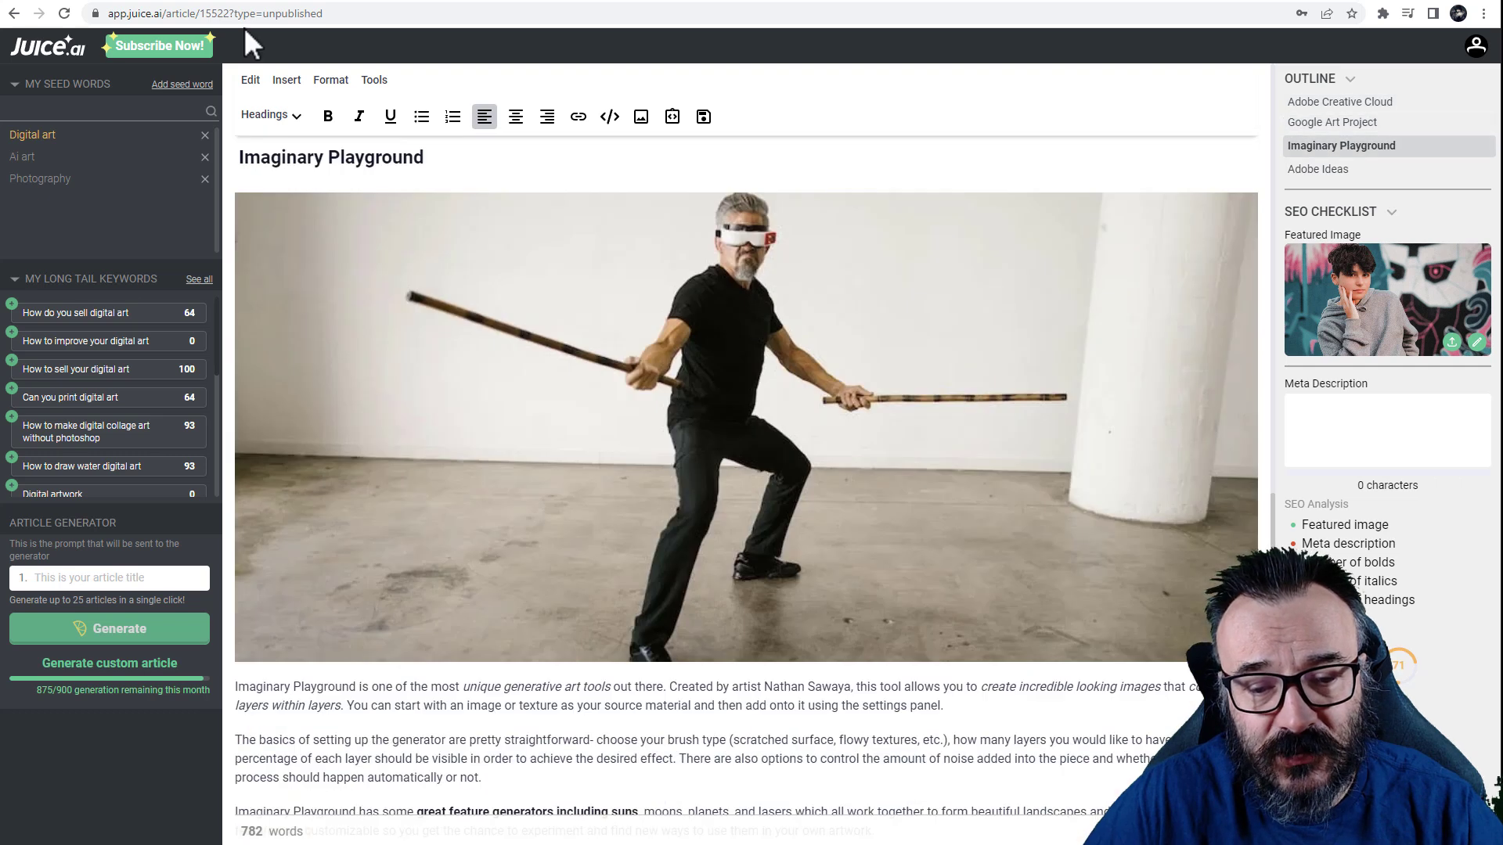
{"action": "left_click", "coordinate": [14, 13]}
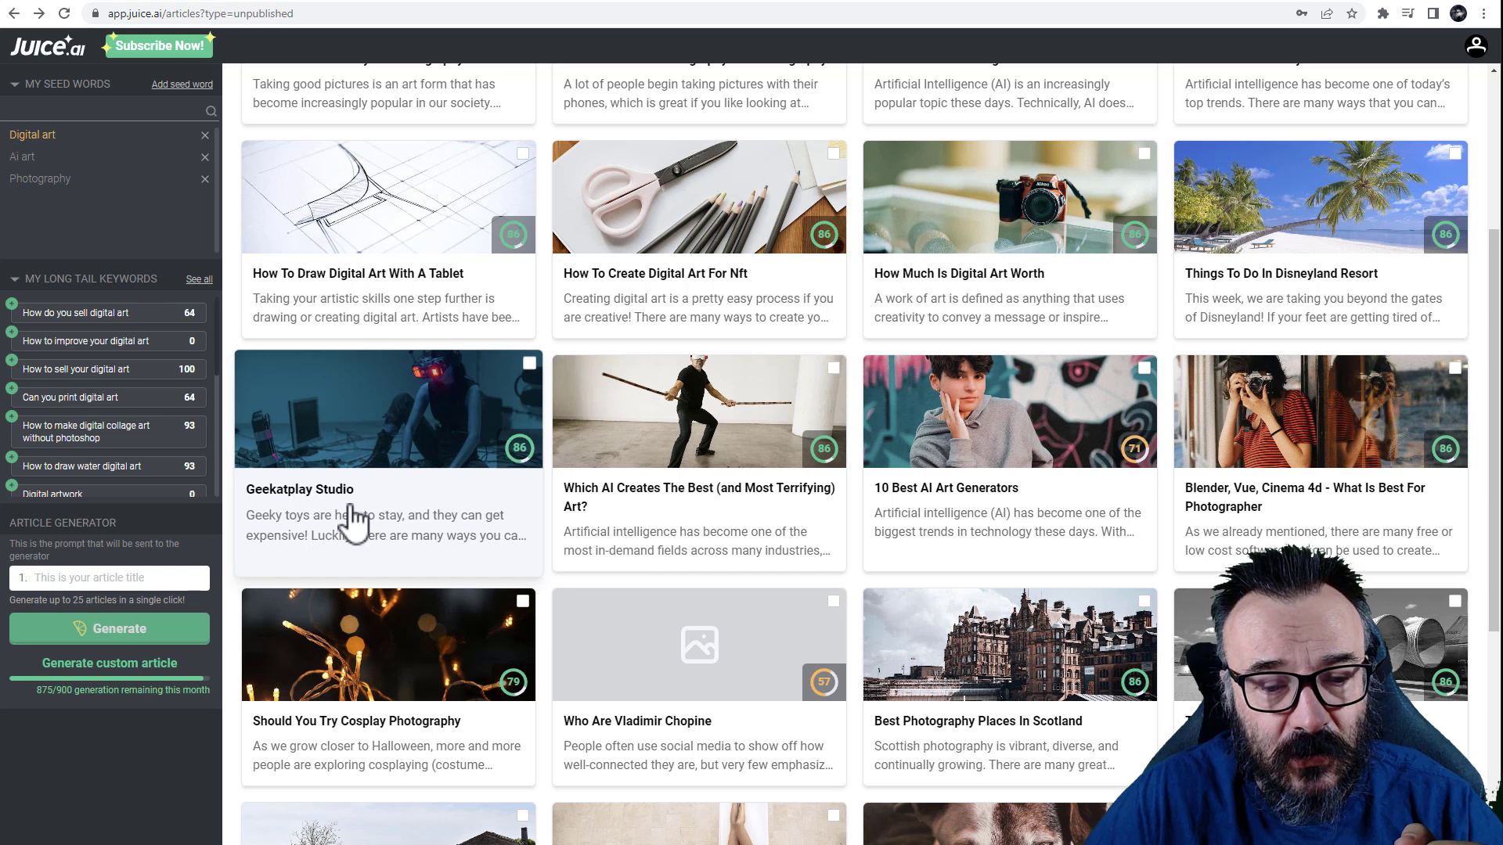
{"action": "left_click", "coordinate": [303, 531]}
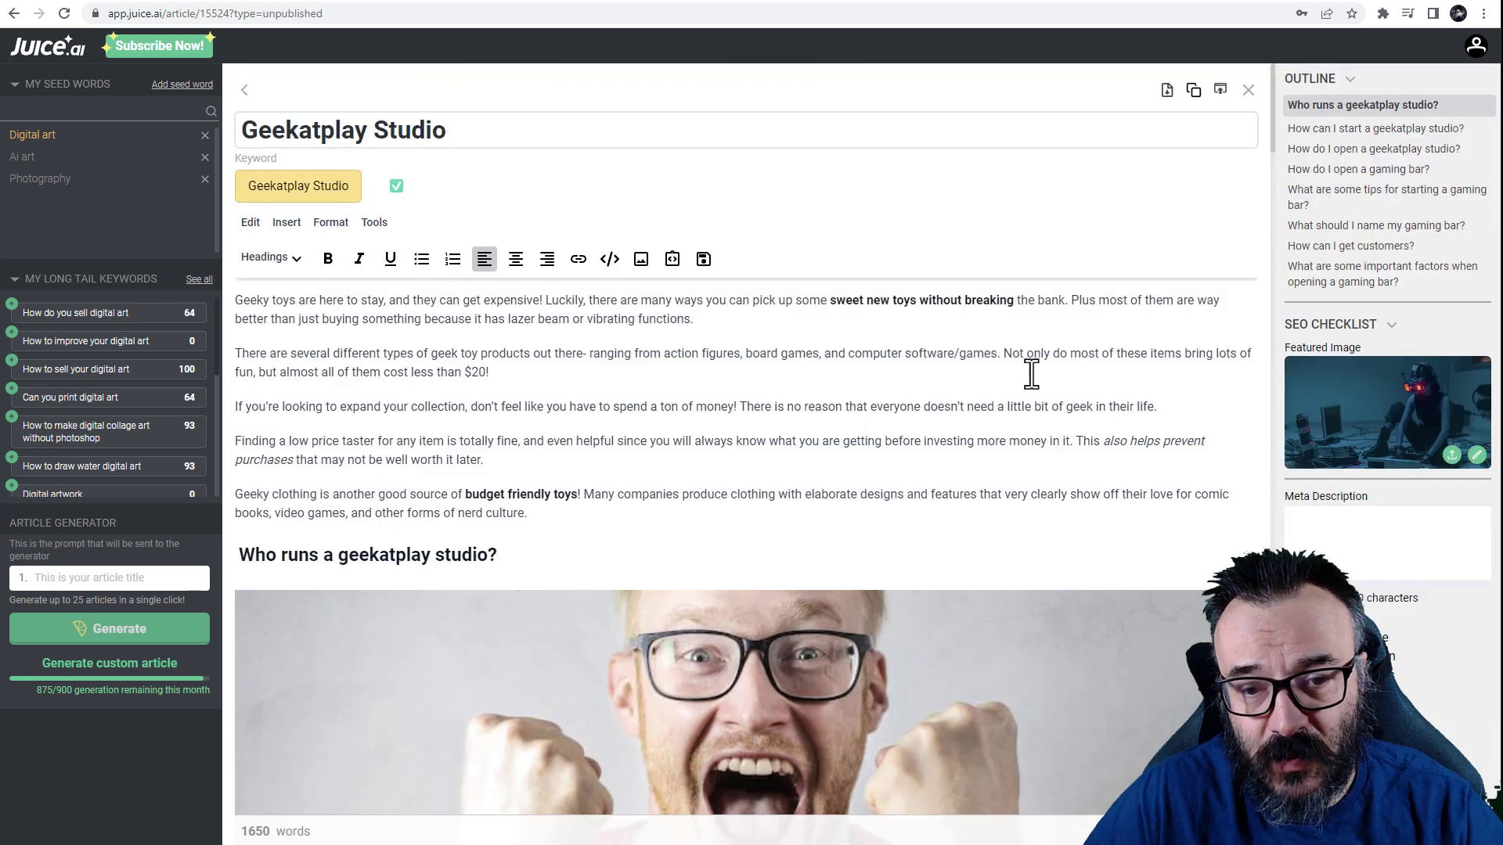
{"action": "scroll", "coordinate": [751, 305], "scroll_direction": "down", "scroll_amount": 3}
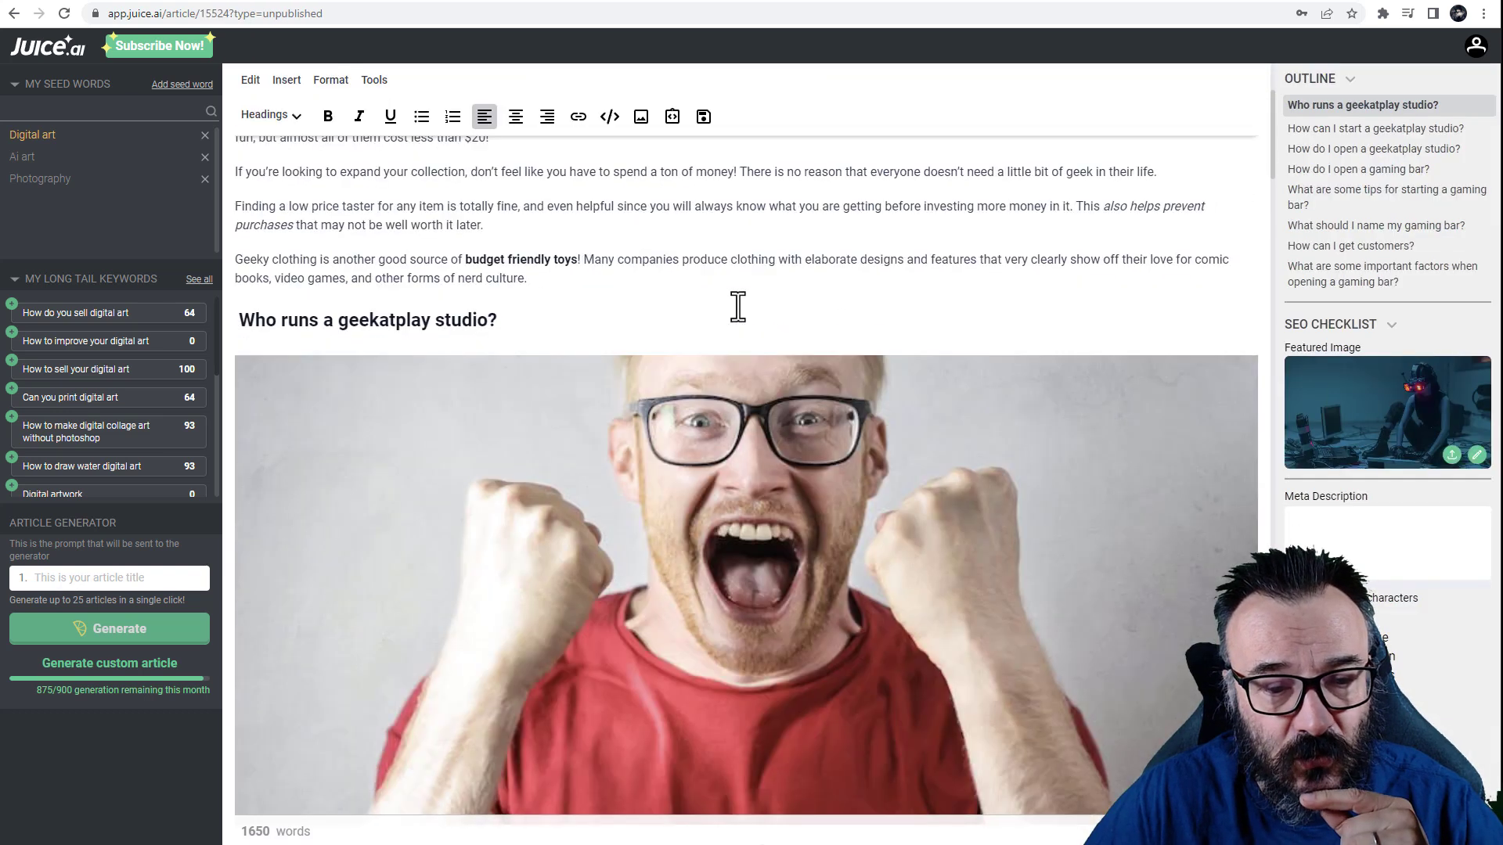
{"action": "scroll", "coordinate": [735, 306], "scroll_direction": "up", "scroll_amount": 3}
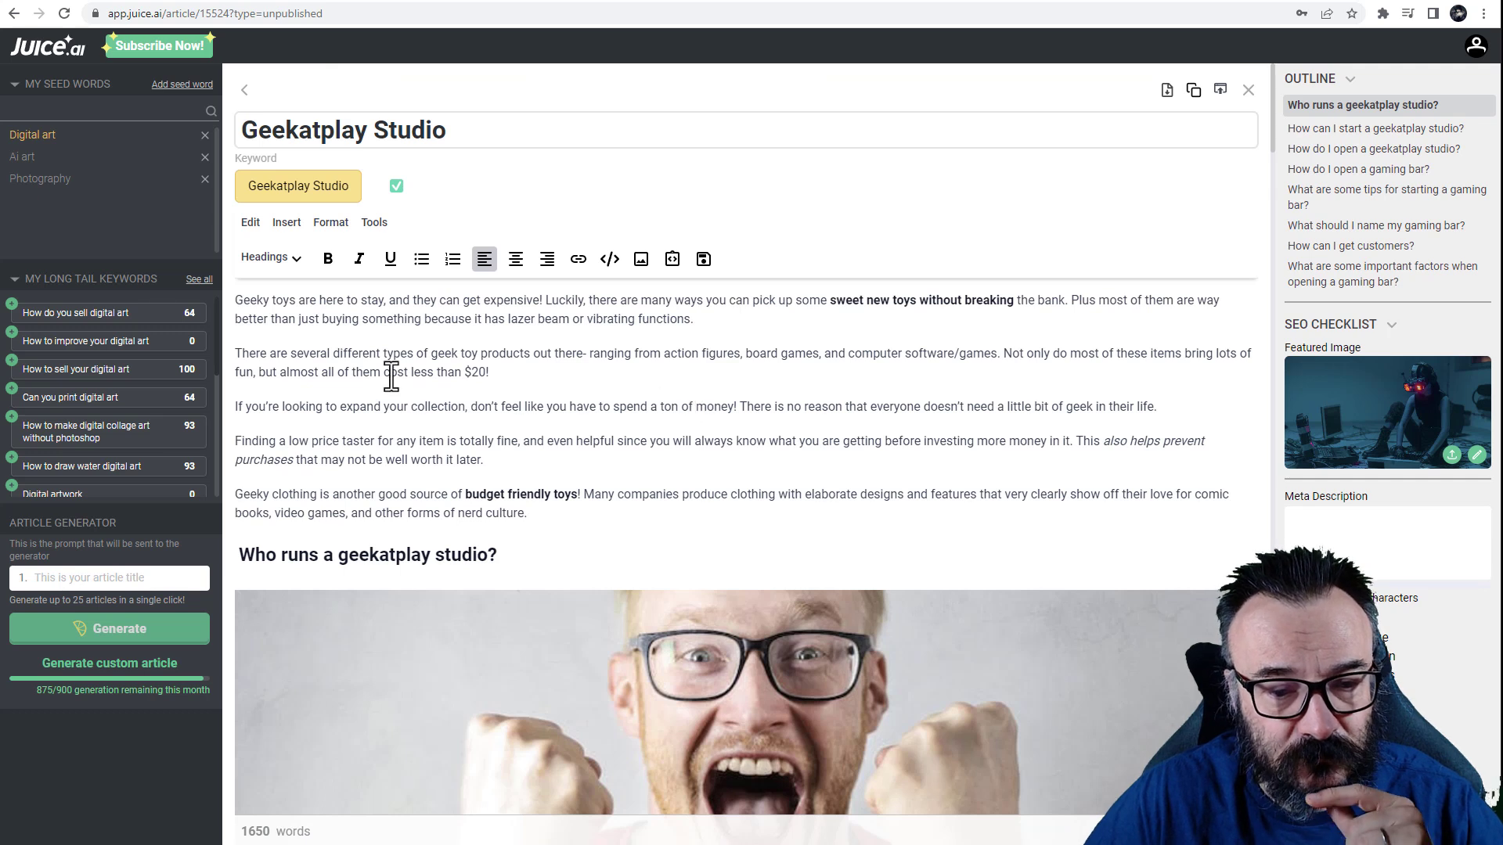
{"action": "scroll", "coordinate": [590, 362], "scroll_direction": "down", "scroll_amount": 5}
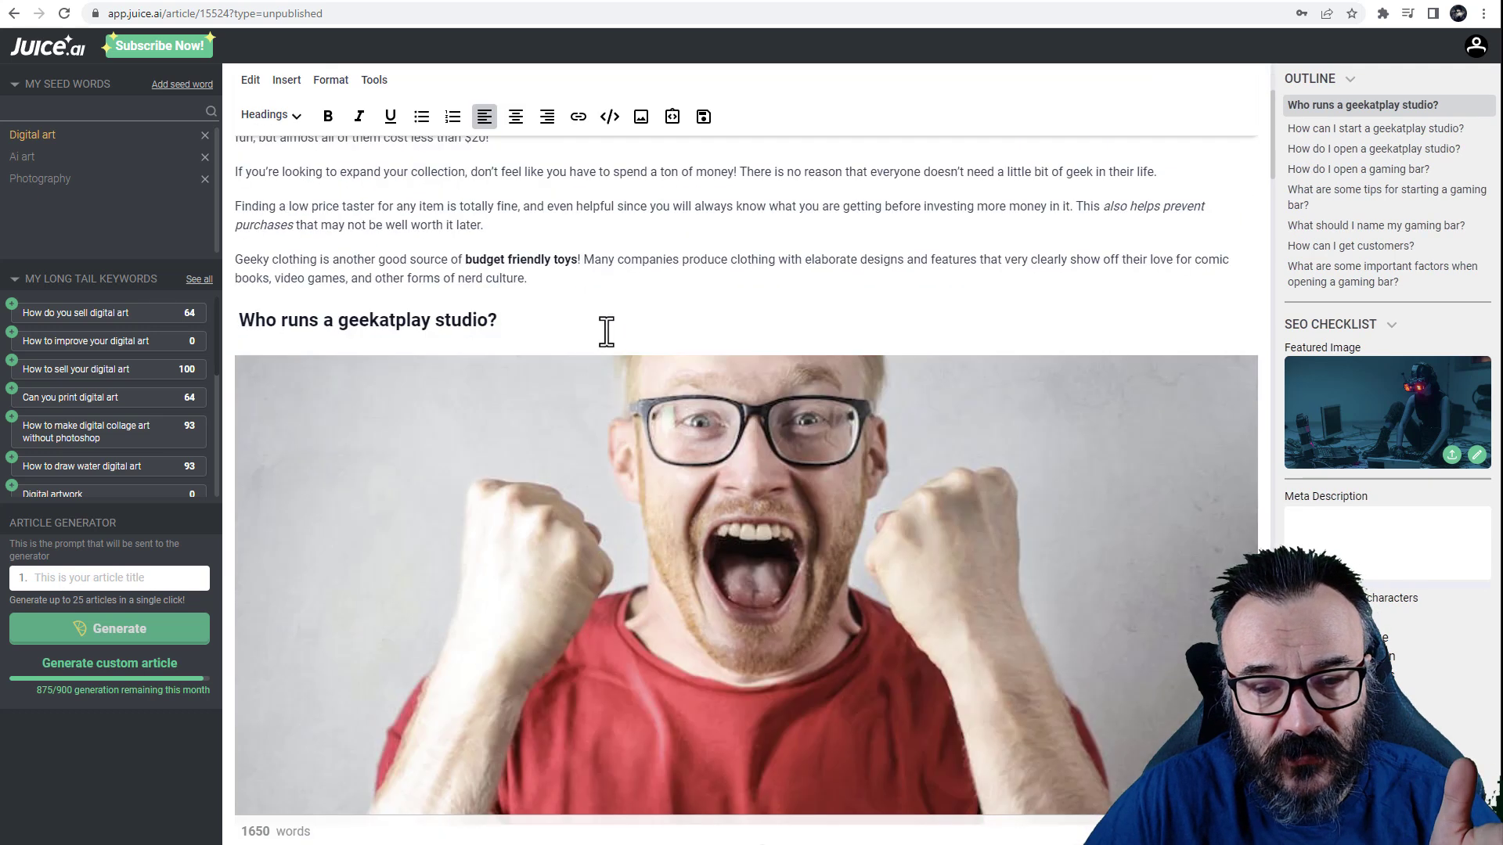
{"action": "scroll", "coordinate": [548, 345], "scroll_direction": "down", "scroll_amount": 4}
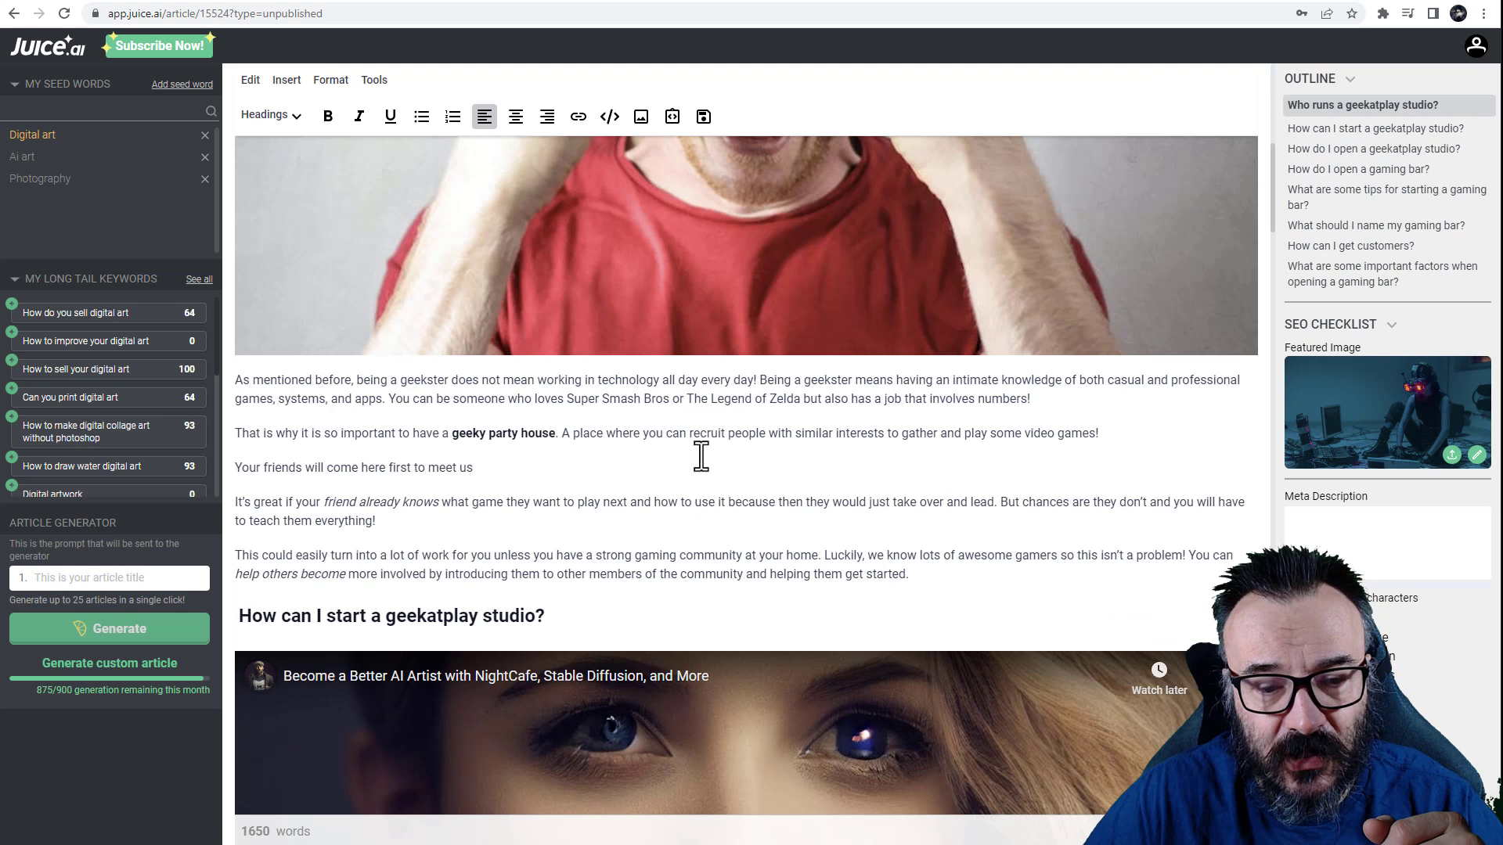
{"action": "scroll", "coordinate": [647, 464], "scroll_direction": "down", "scroll_amount": 6}
{"action": "scroll", "coordinate": [648, 467], "scroll_direction": "down", "scroll_amount": 1}
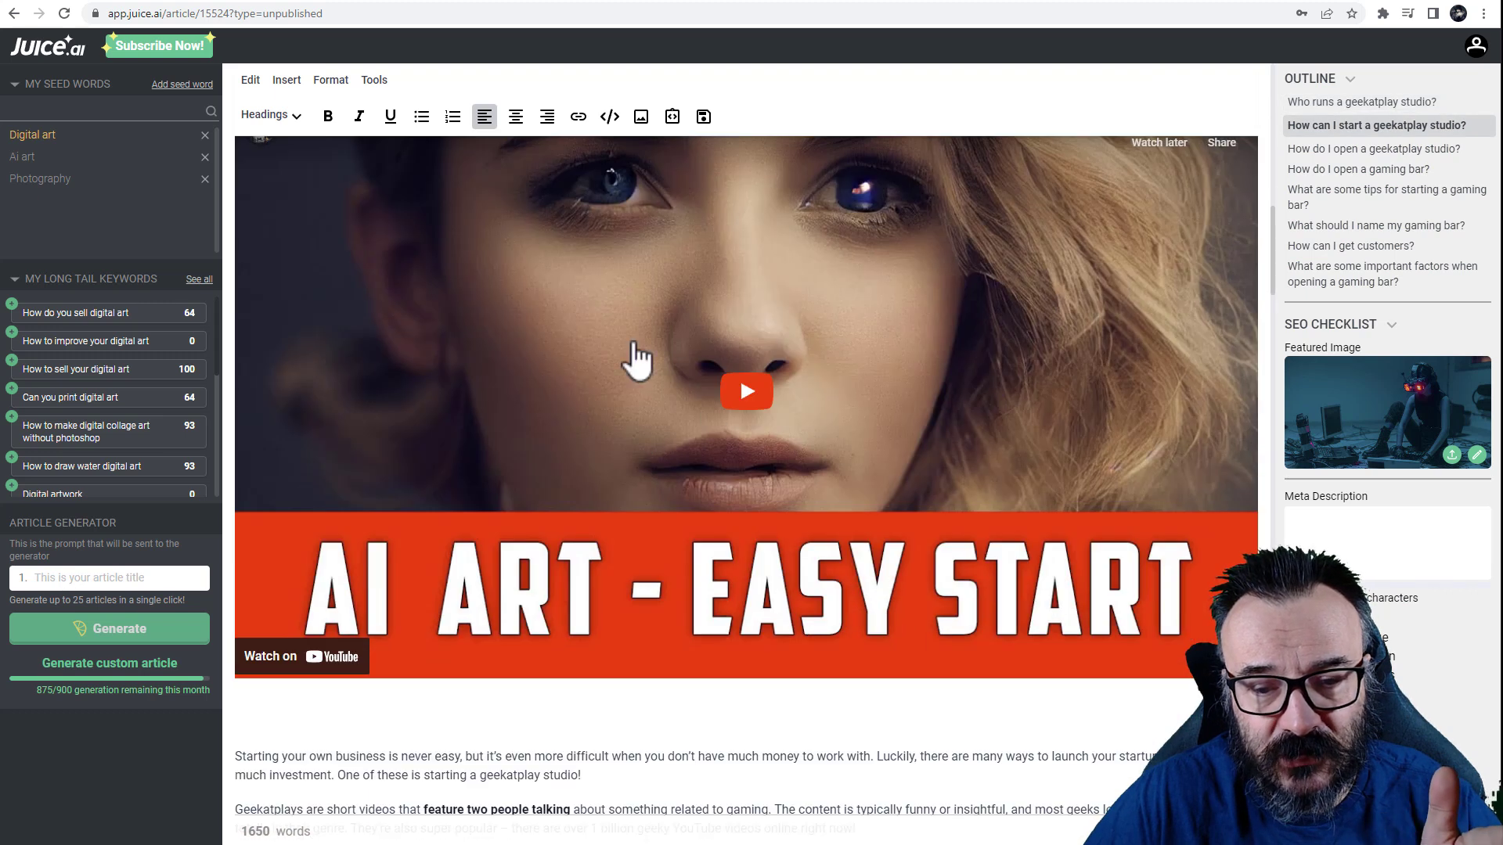
{"action": "scroll", "coordinate": [641, 376], "scroll_direction": "up", "scroll_amount": 2}
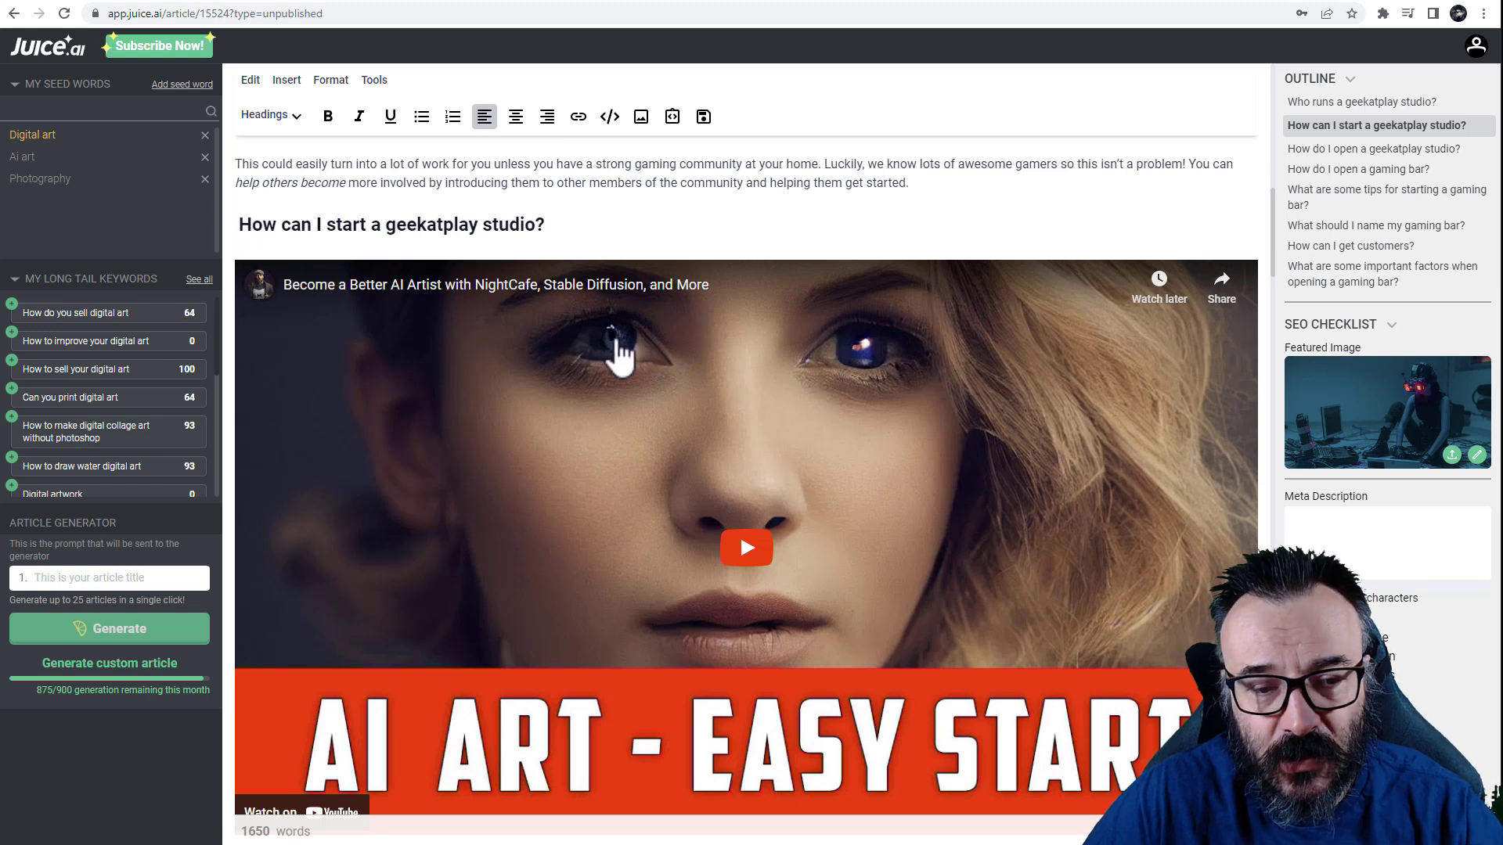
{"action": "scroll", "coordinate": [638, 389], "scroll_direction": "down", "scroll_amount": 5}
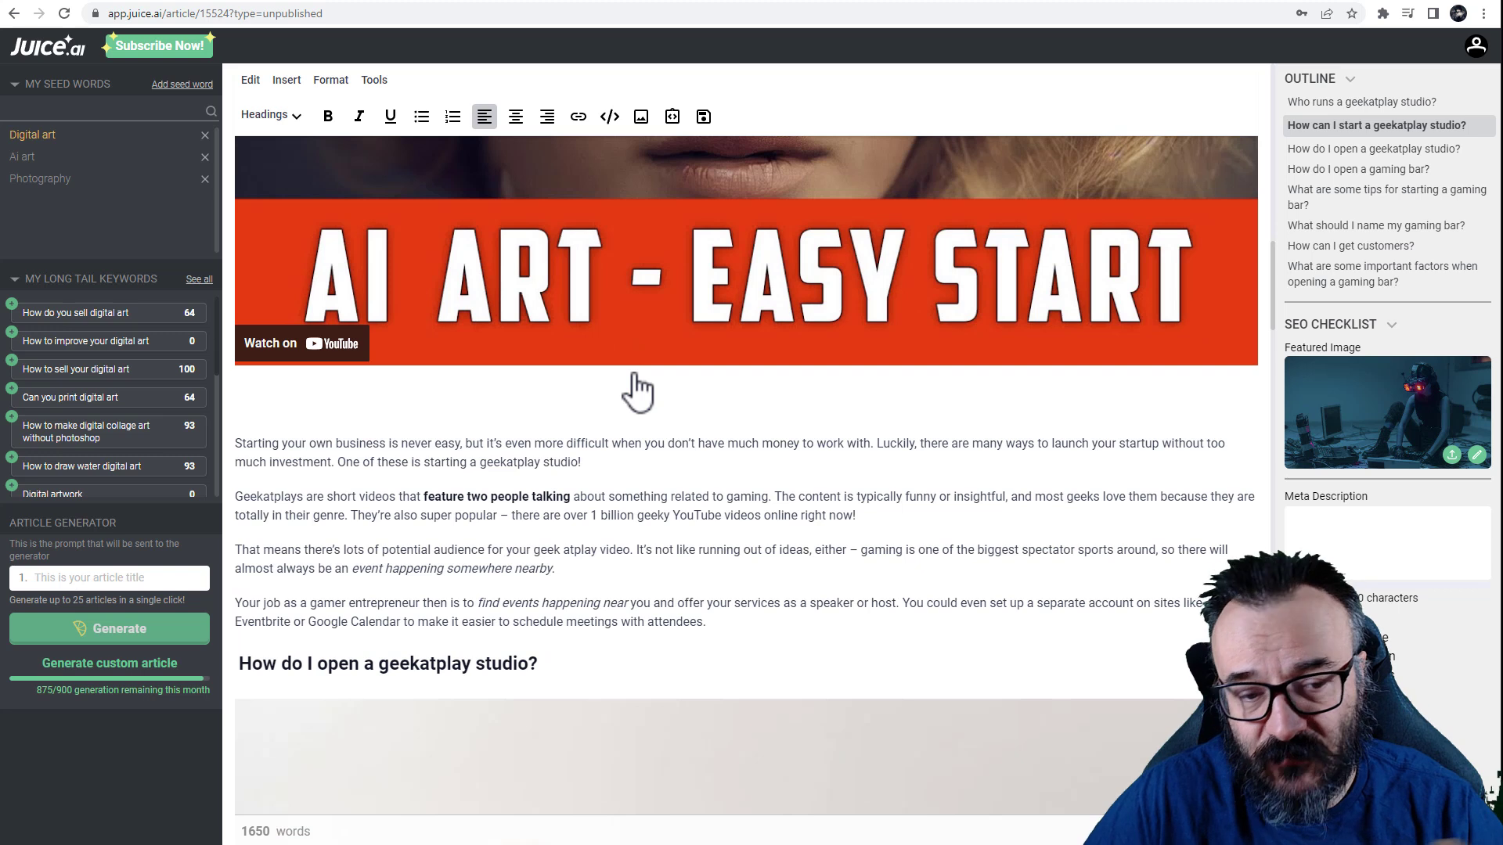
{"action": "scroll", "coordinate": [638, 389], "scroll_direction": "down", "scroll_amount": 3}
{"action": "scroll", "coordinate": [633, 390], "scroll_direction": "down", "scroll_amount": 5}
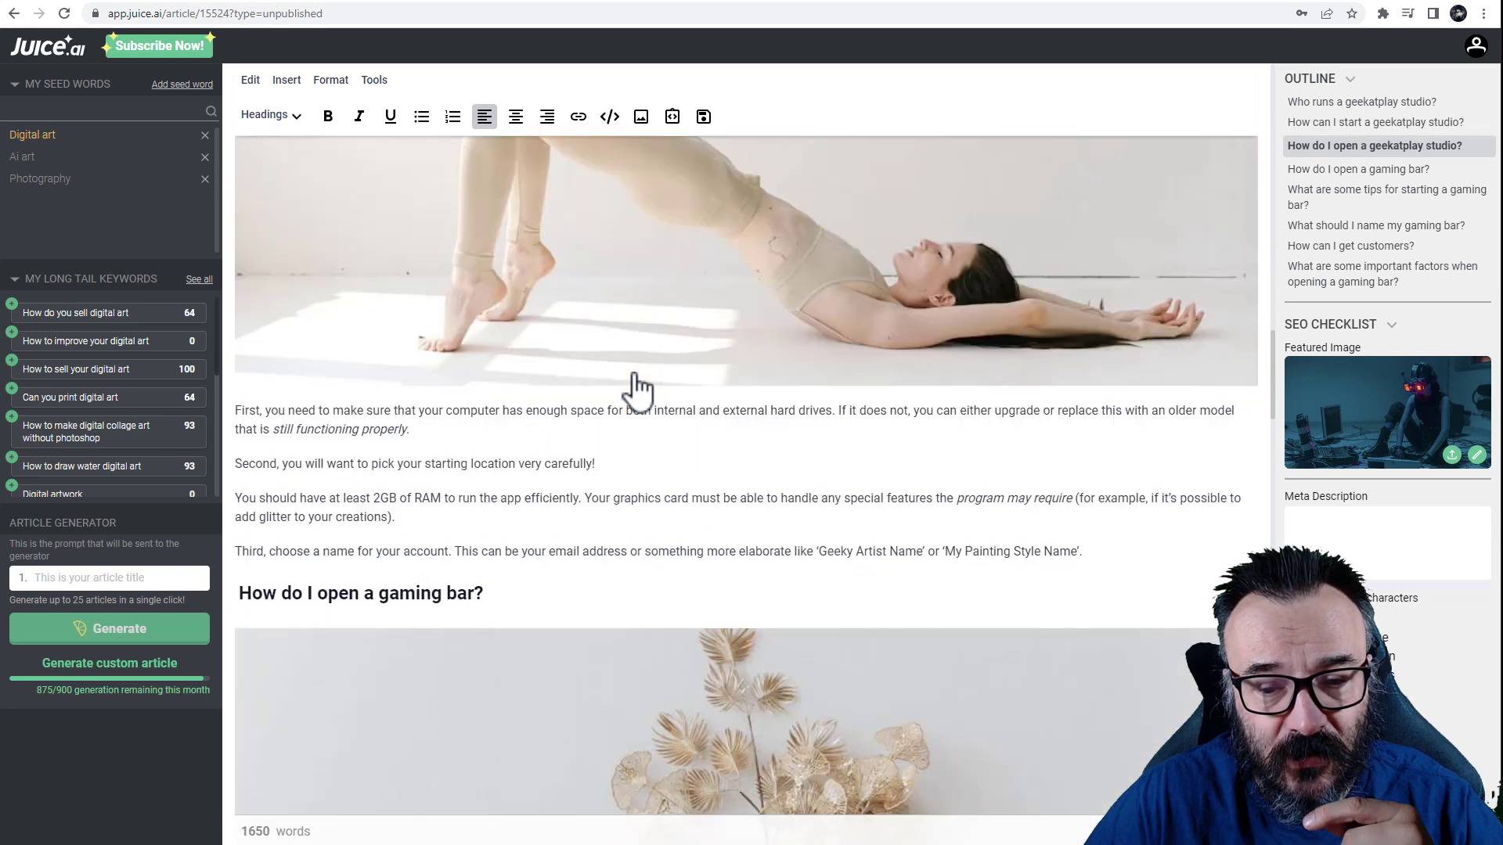
{"action": "scroll", "coordinate": [631, 392], "scroll_direction": "up", "scroll_amount": 2}
{"action": "scroll", "coordinate": [758, 460], "scroll_direction": "down", "scroll_amount": 1}
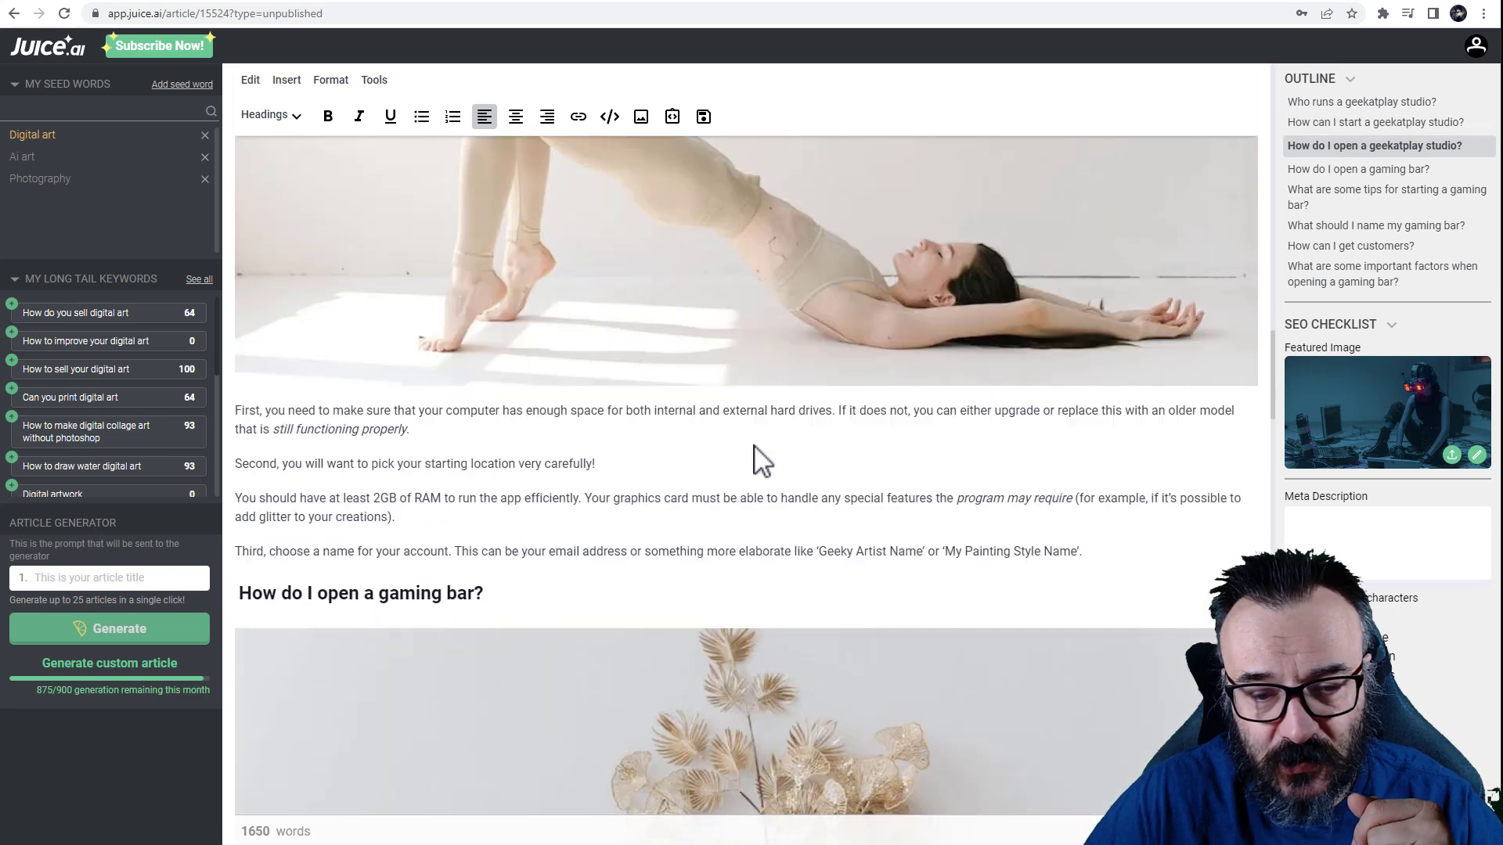
{"action": "scroll", "coordinate": [576, 413], "scroll_direction": "down", "scroll_amount": 4}
{"action": "scroll", "coordinate": [576, 413], "scroll_direction": "down", "scroll_amount": 12}
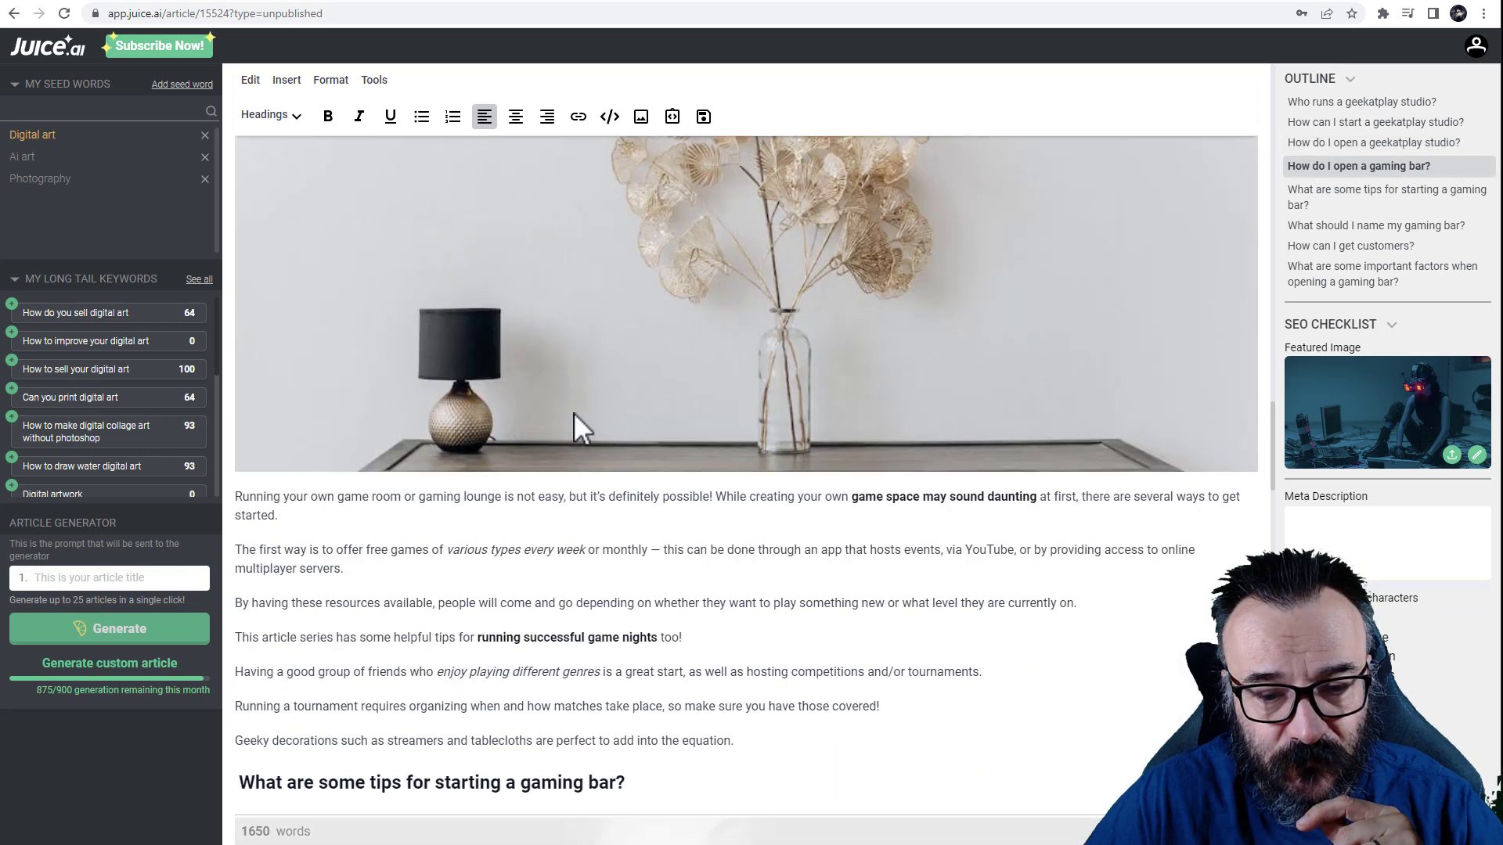
{"action": "scroll", "coordinate": [576, 413], "scroll_direction": "down", "scroll_amount": 7}
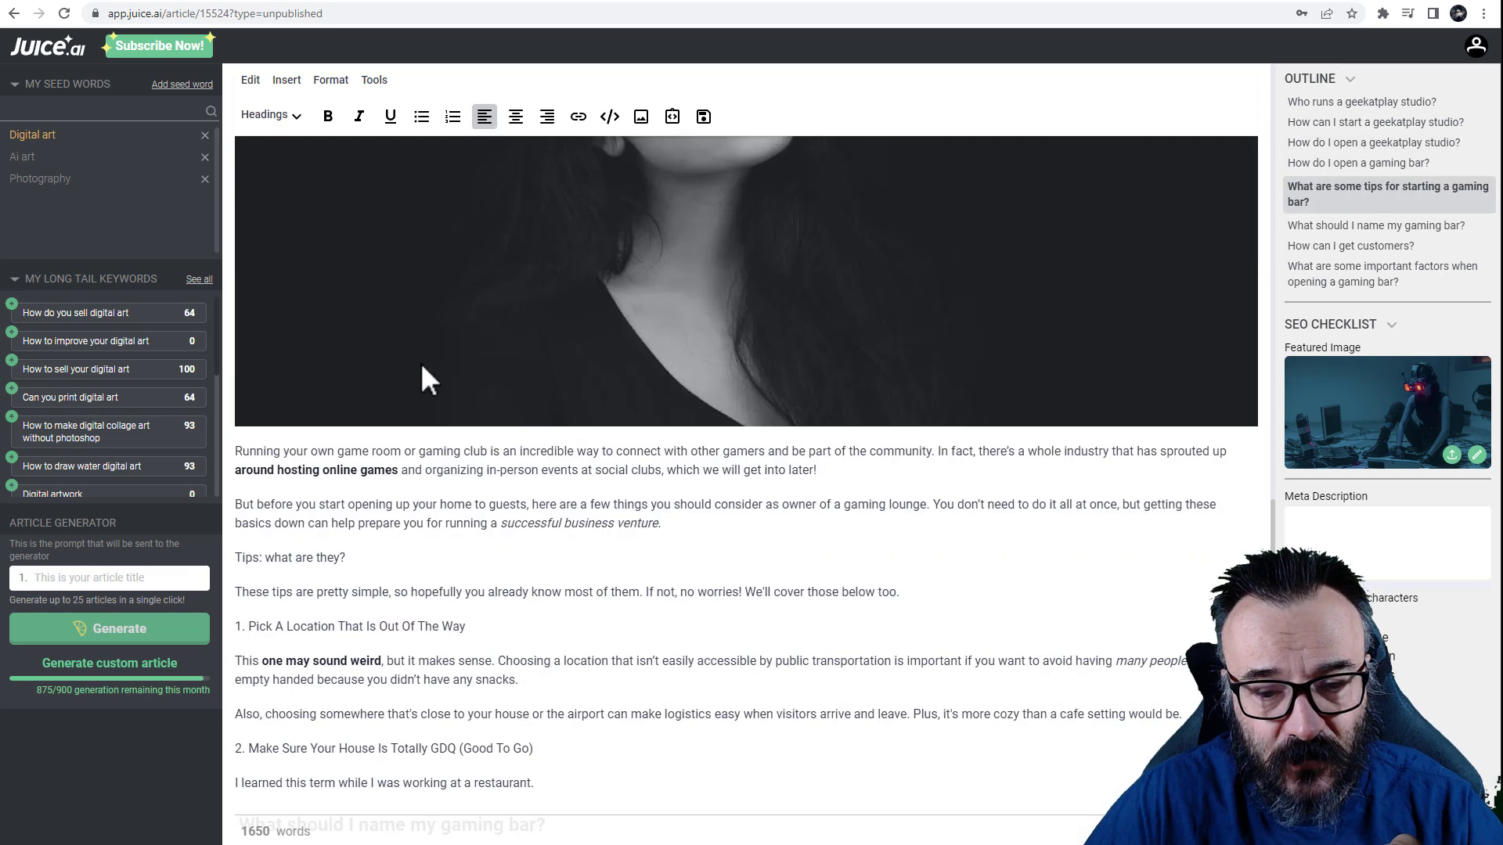
{"action": "scroll", "coordinate": [526, 445], "scroll_direction": "down", "scroll_amount": 15}
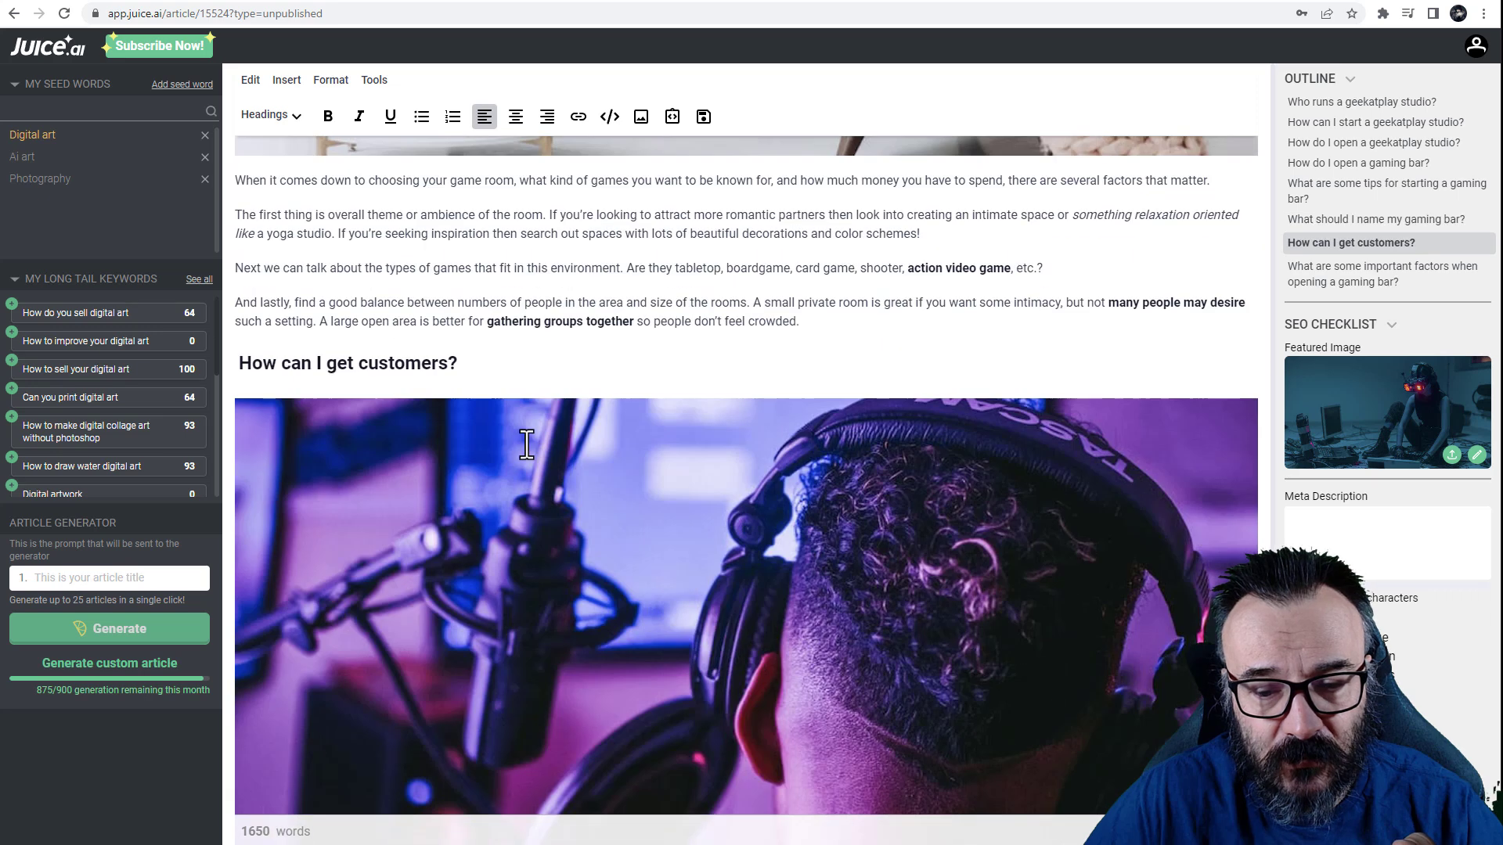
{"action": "scroll", "coordinate": [526, 445], "scroll_direction": "down", "scroll_amount": 14}
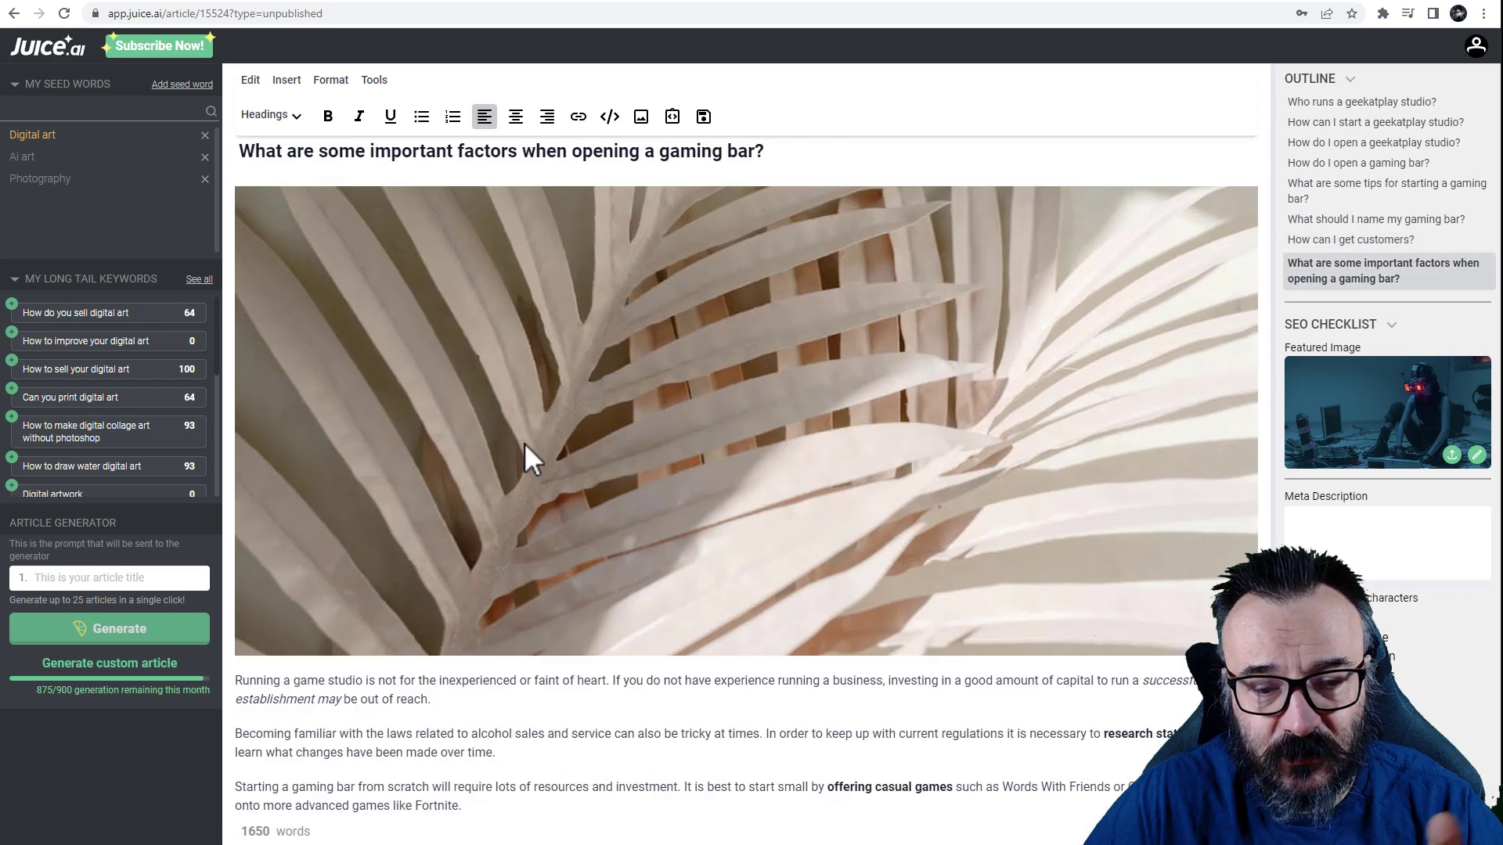
{"action": "left_click", "coordinate": [14, 14]}
{"action": "scroll", "coordinate": [838, 410], "scroll_direction": "up", "scroll_amount": 3}
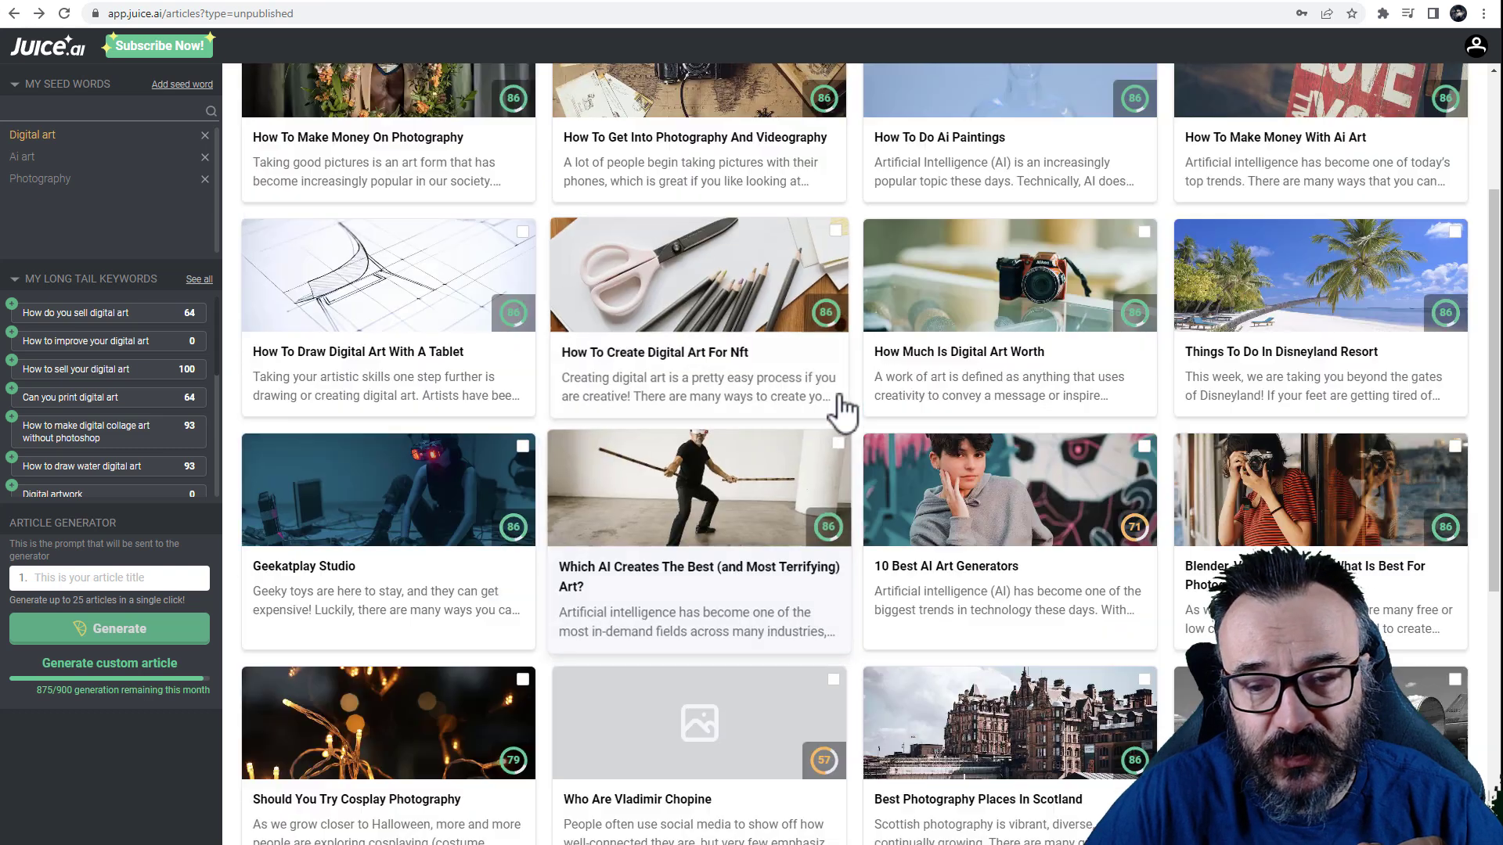
{"action": "left_click", "coordinate": [1288, 540]}
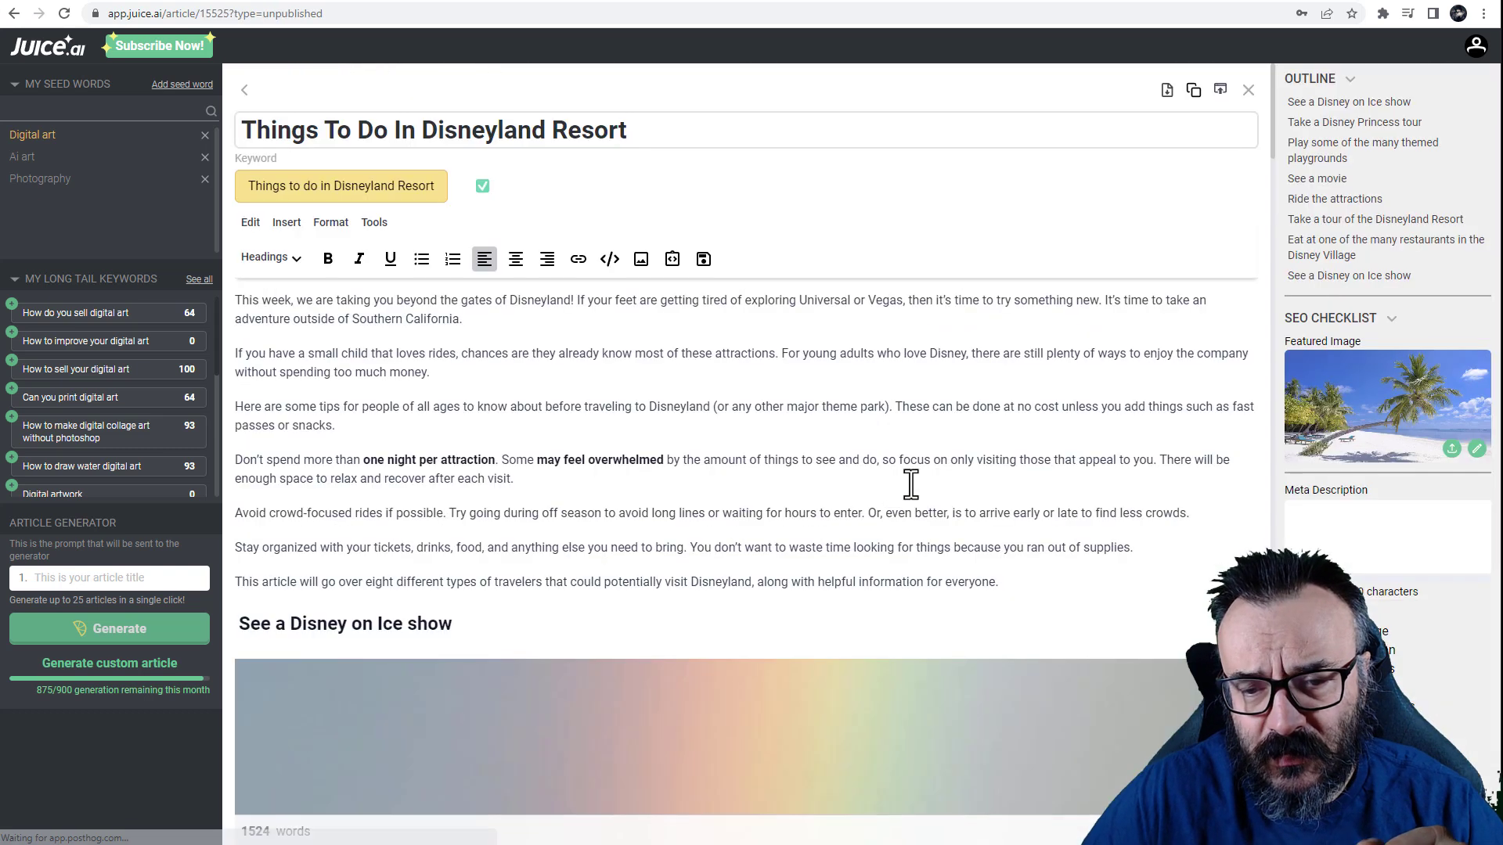
{"action": "scroll", "coordinate": [691, 421], "scroll_direction": "down", "scroll_amount": 10}
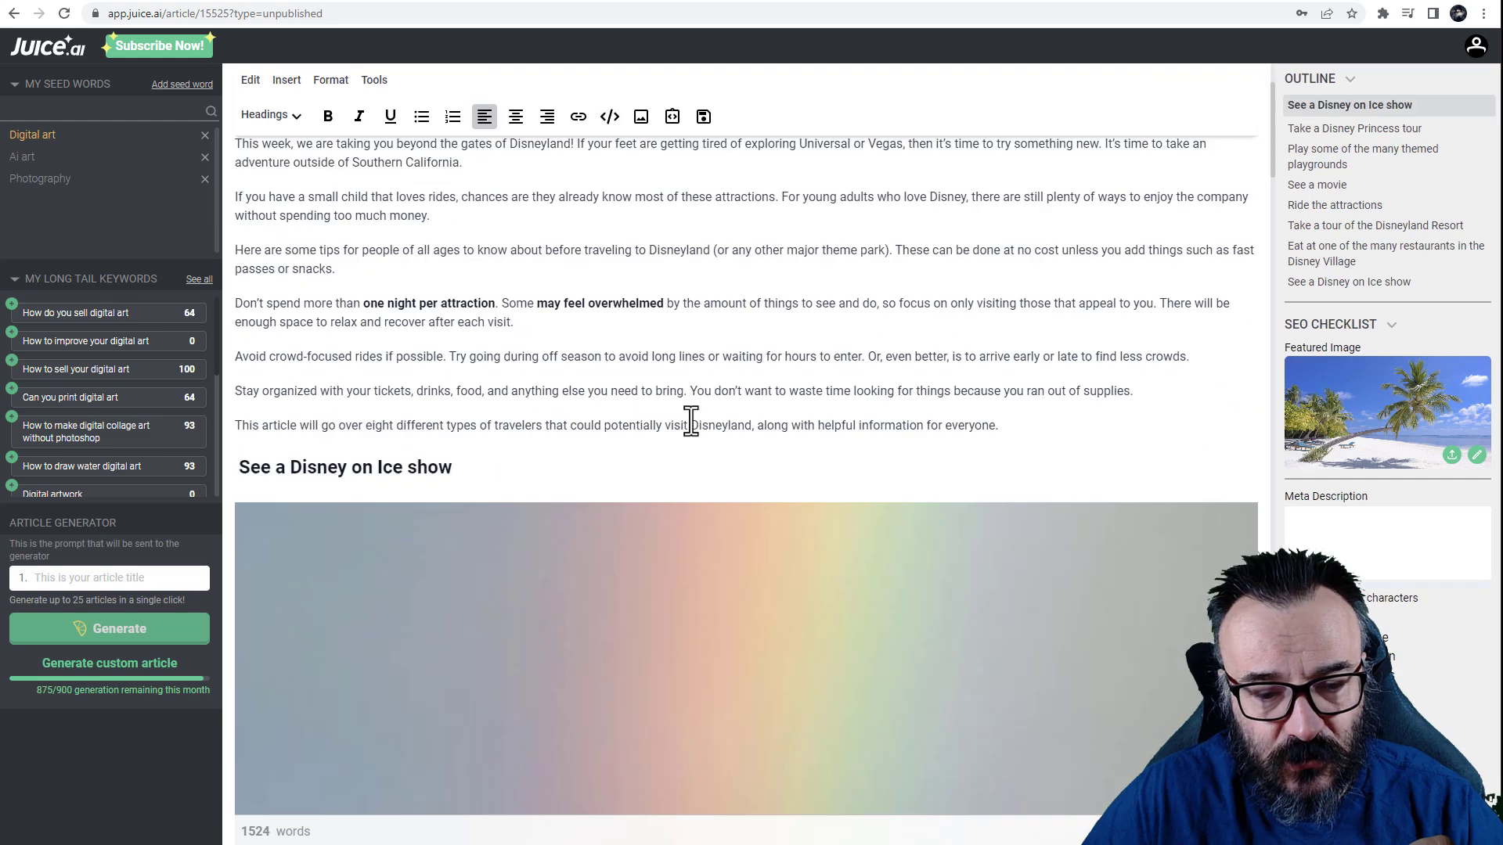
{"action": "scroll", "coordinate": [690, 421], "scroll_direction": "down", "scroll_amount": 13}
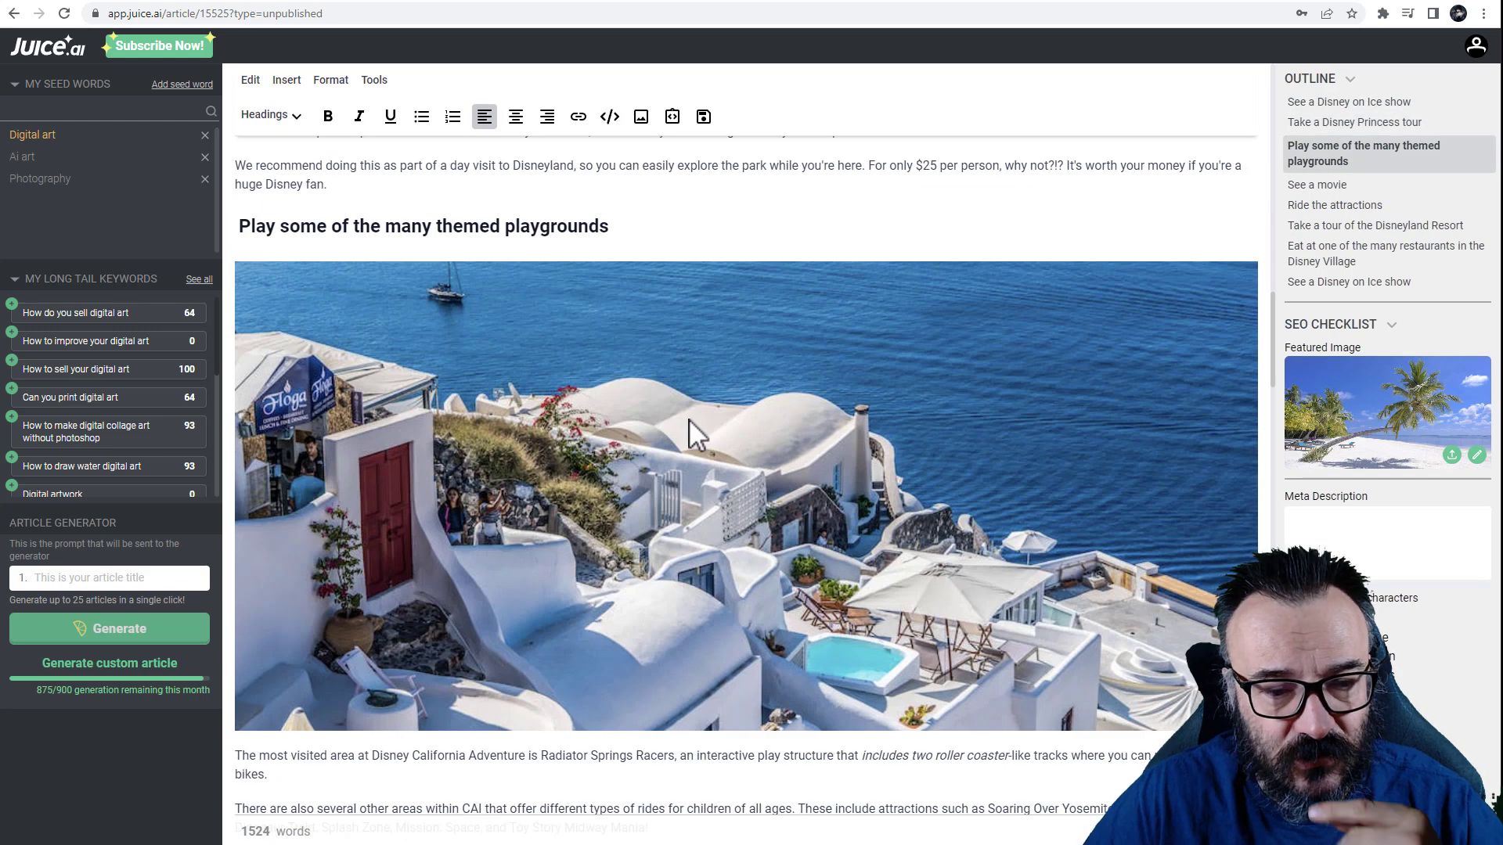
{"action": "scroll", "coordinate": [688, 419], "scroll_direction": "down", "scroll_amount": 10}
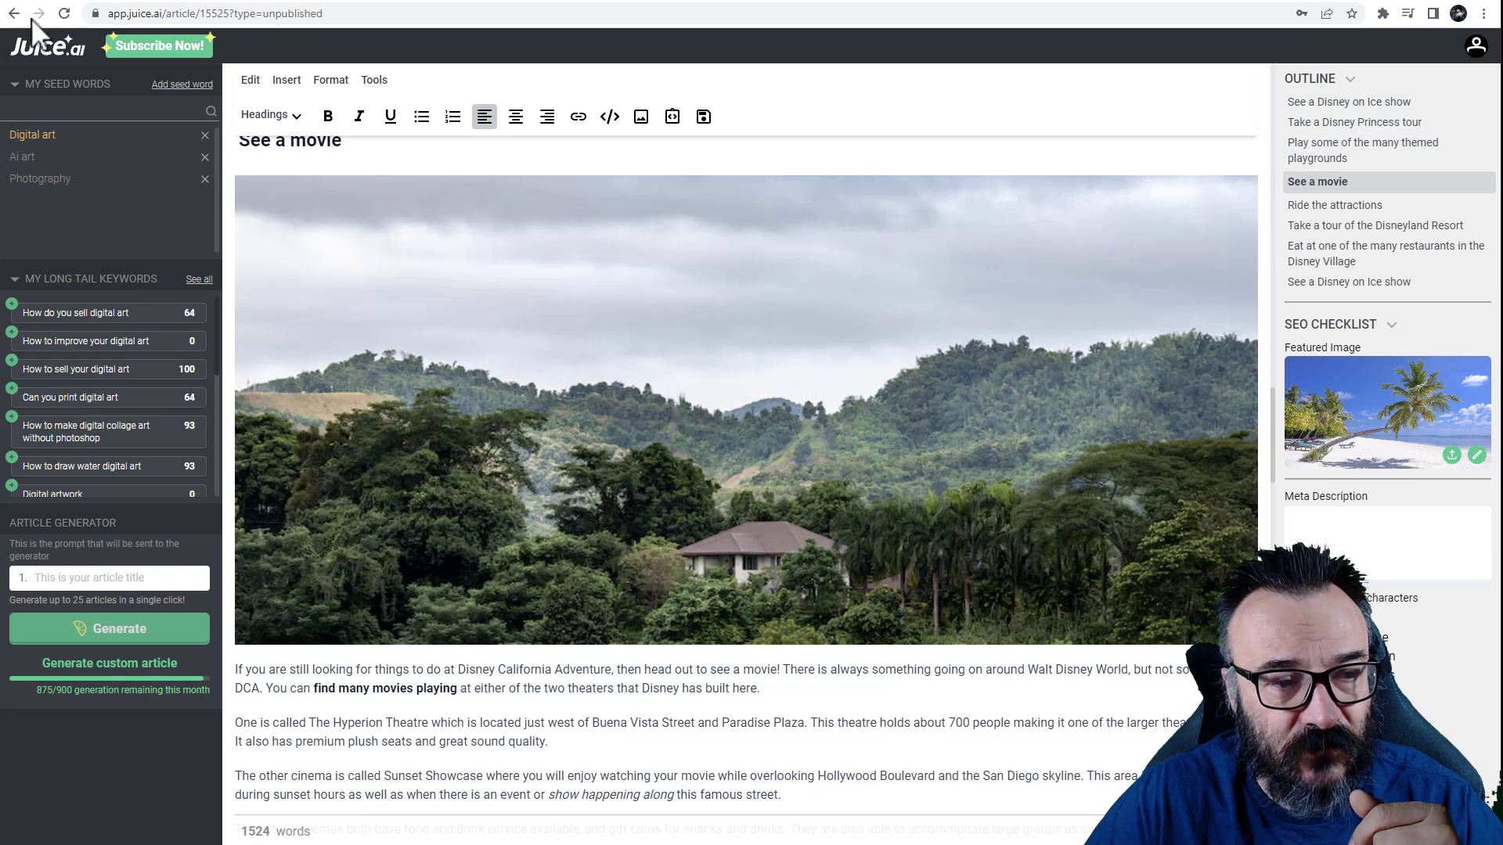
{"action": "left_click", "coordinate": [64, 45]}
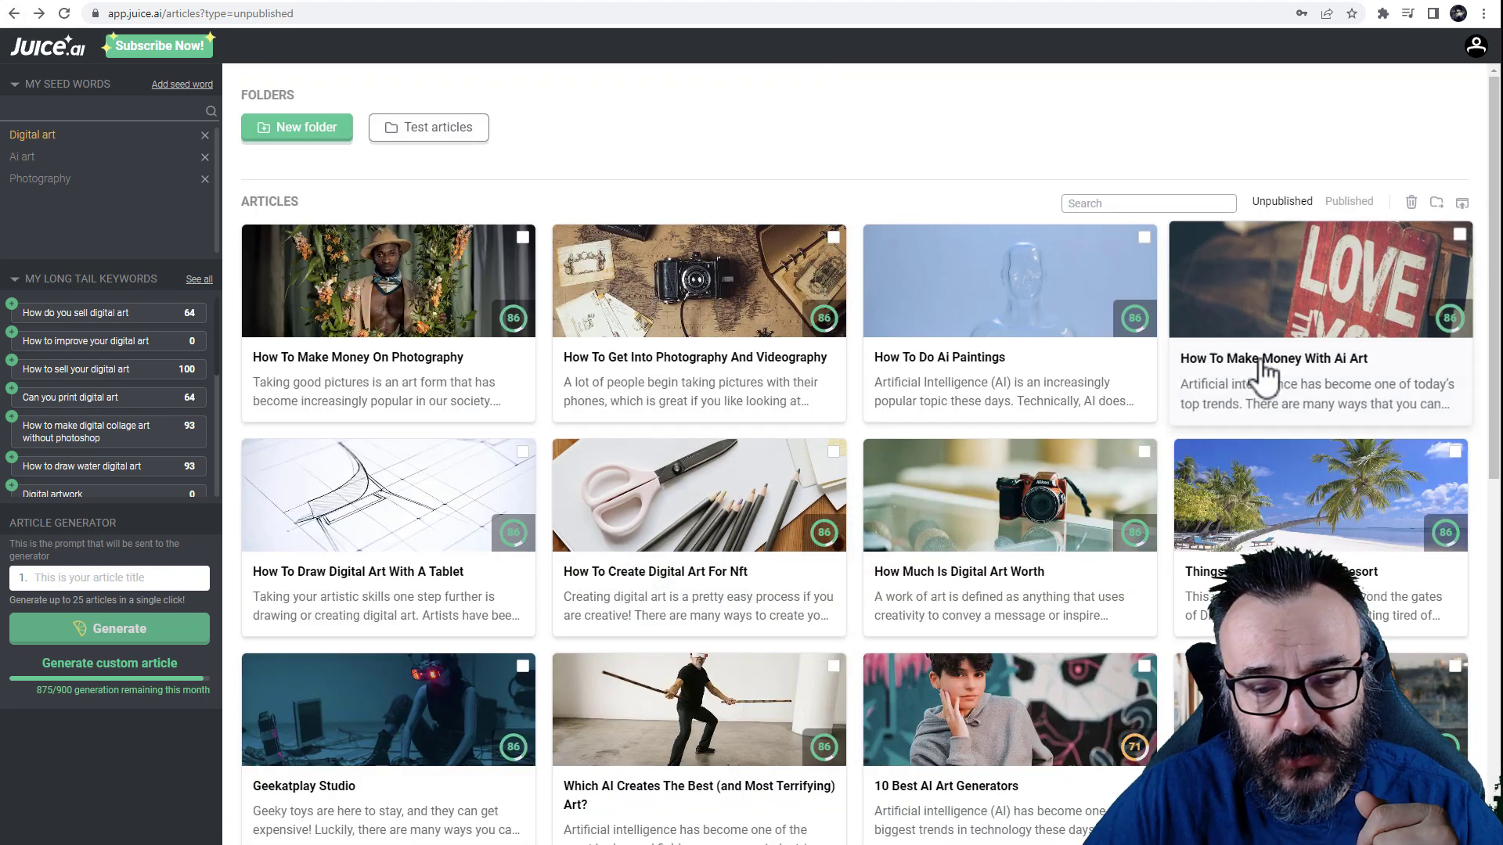
{"action": "left_click", "coordinate": [1002, 405]}
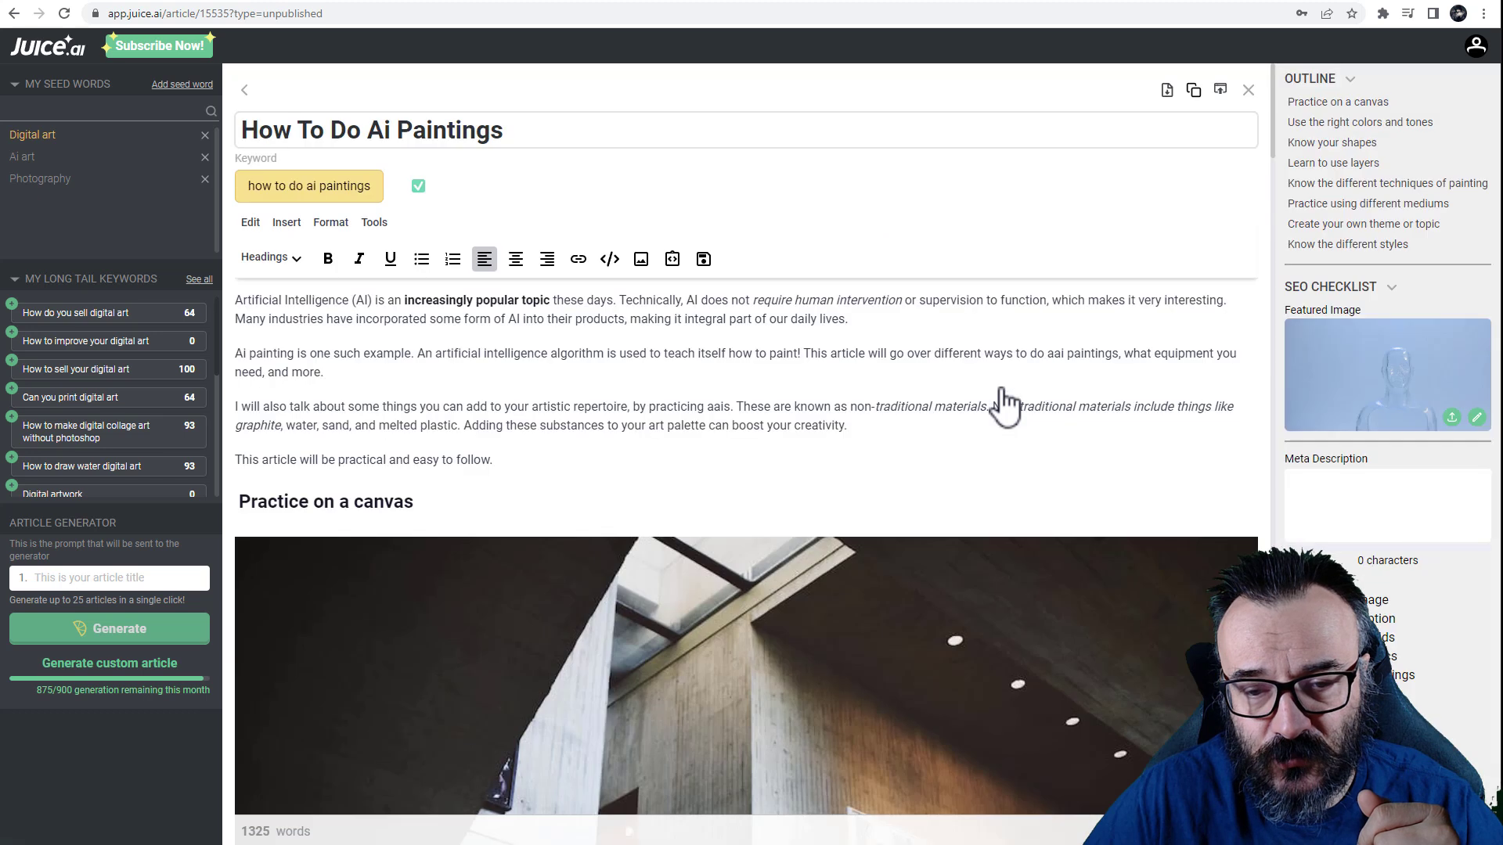
{"action": "scroll", "coordinate": [899, 376], "scroll_direction": "down", "scroll_amount": 5}
{"action": "scroll", "coordinate": [899, 377], "scroll_direction": "down", "scroll_amount": 4}
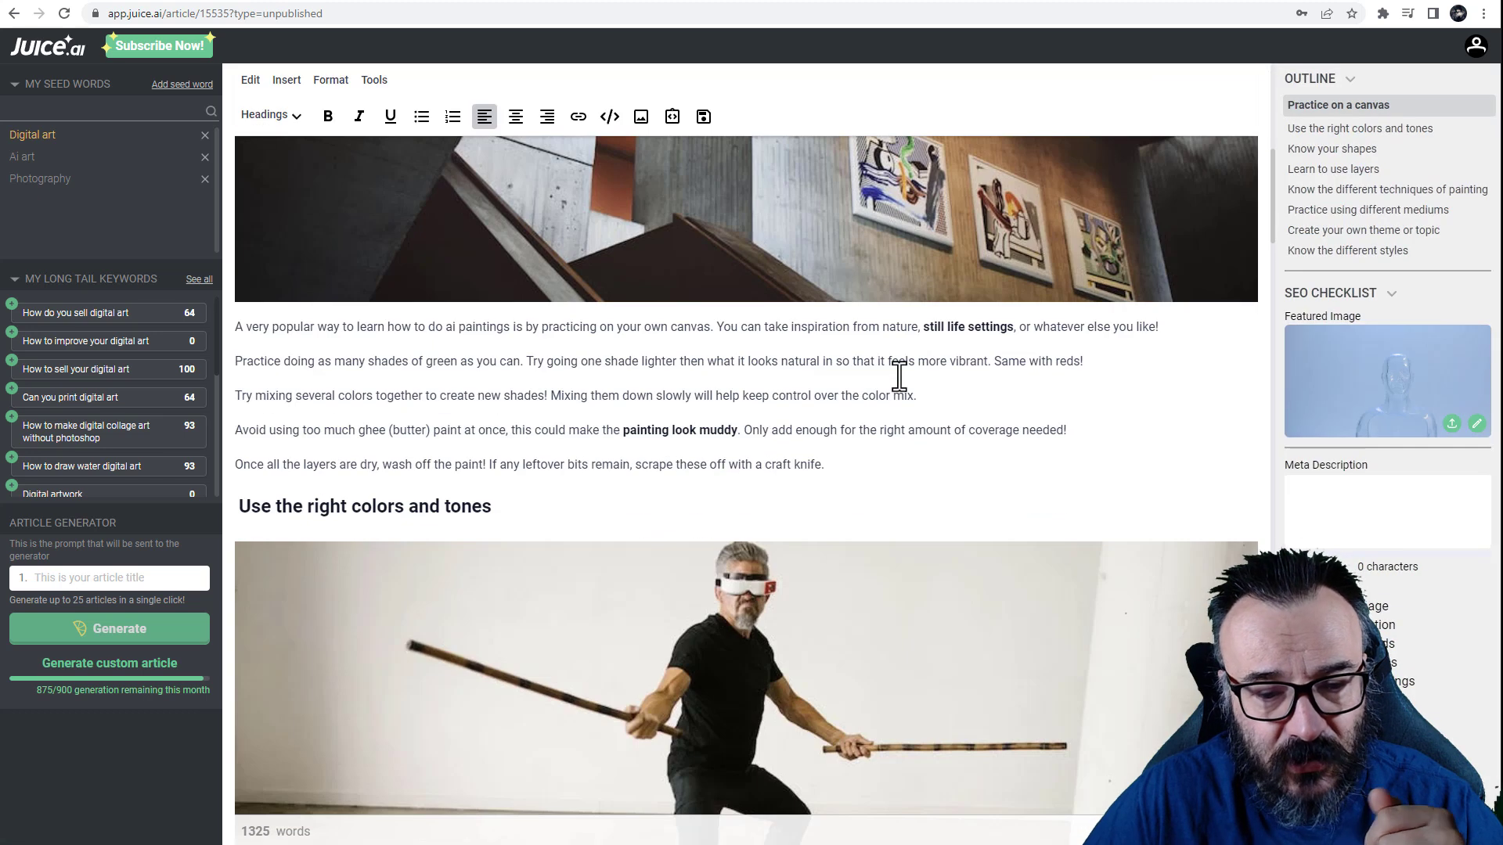
{"action": "left_click", "coordinate": [13, 14]}
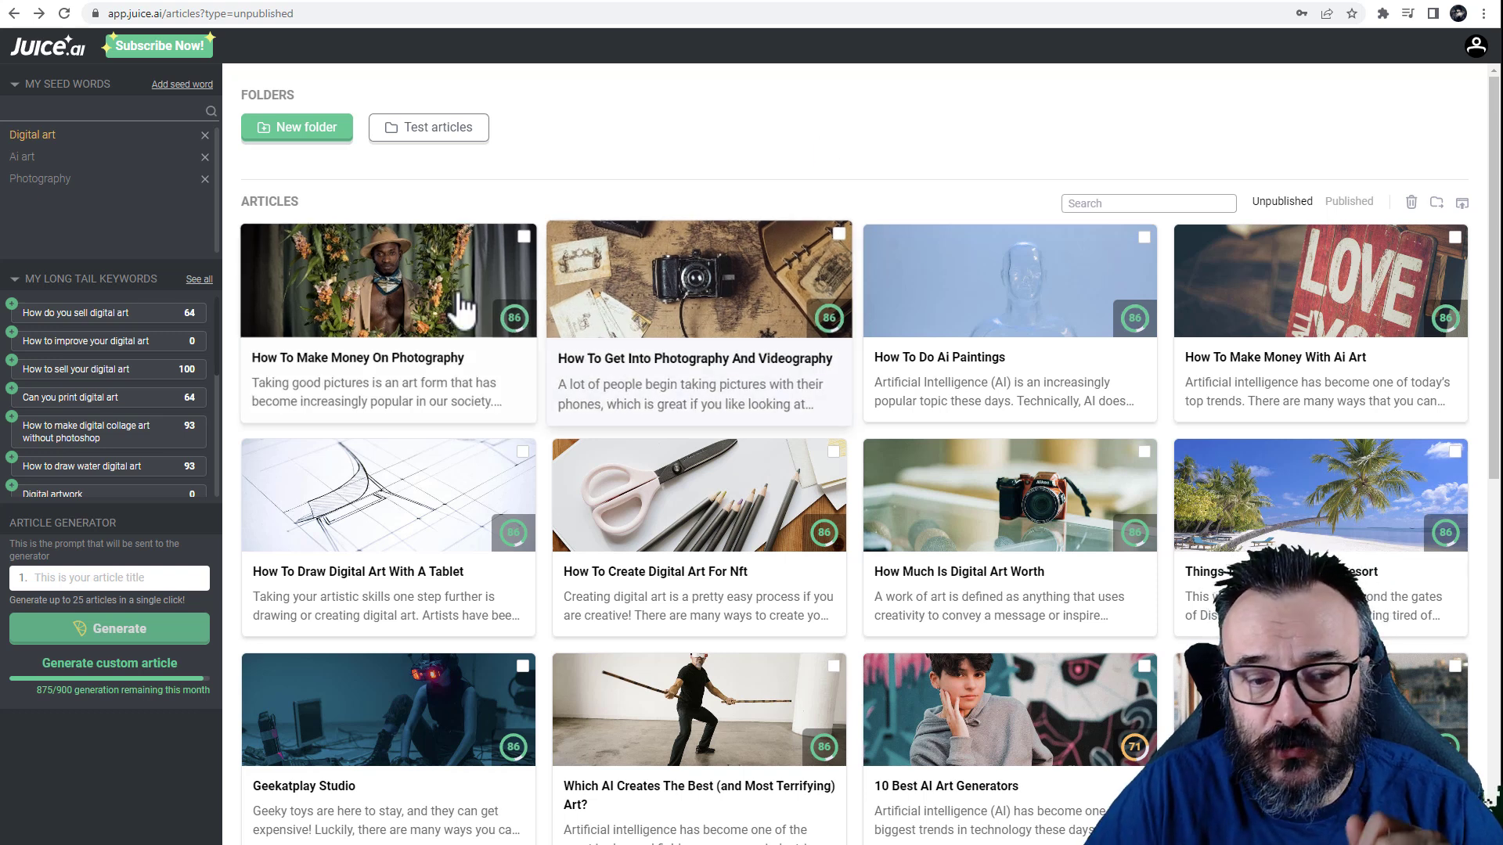
Open the 1516-word 'How To Make Money On Photography' draft and review its opening paragraphs
{"action": "left_click", "coordinate": [341, 360]}
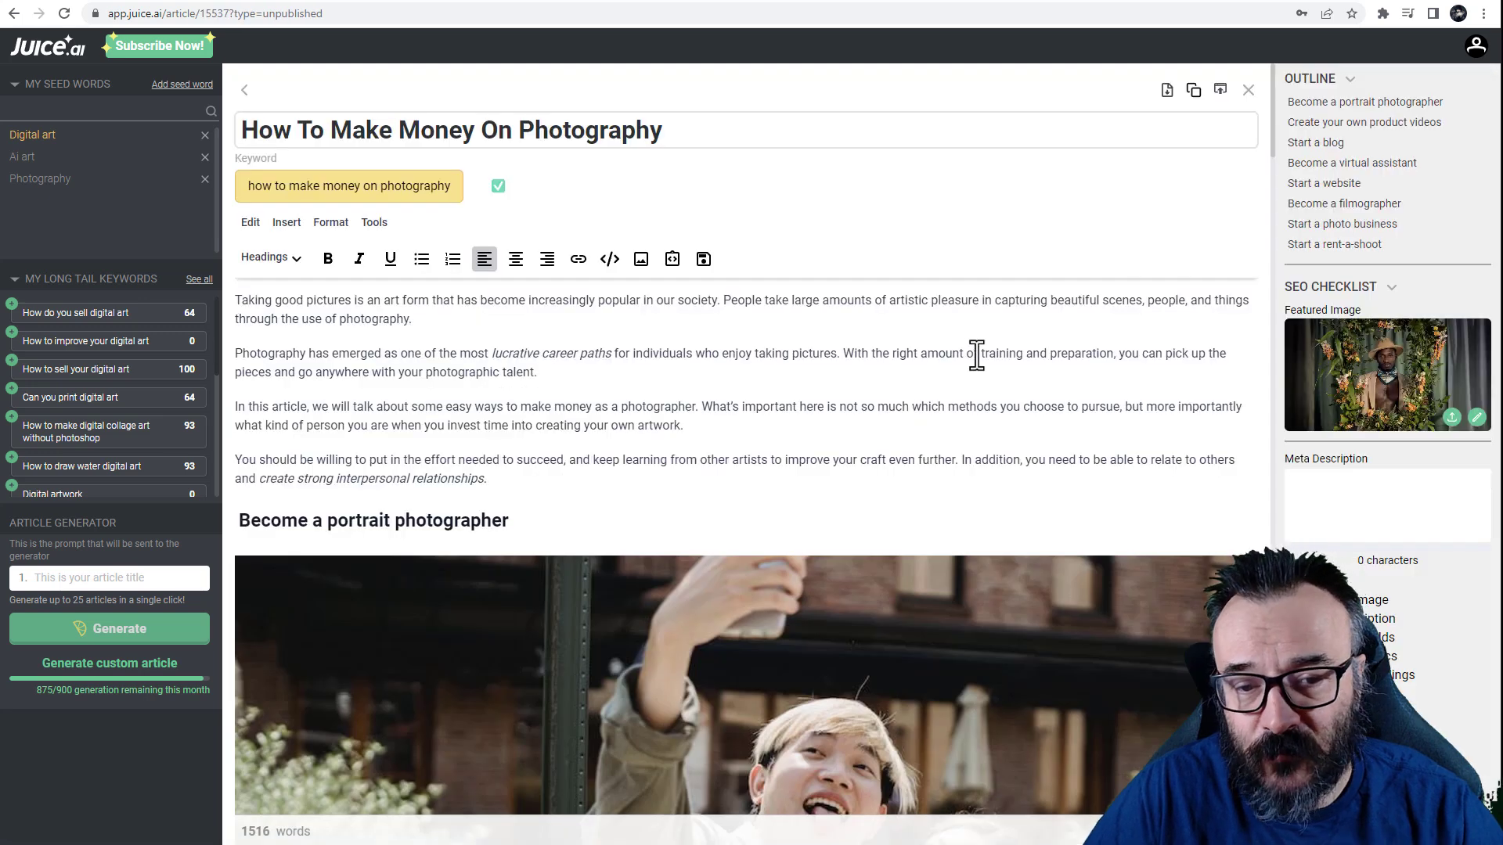
{"action": "scroll", "coordinate": [837, 360], "scroll_direction": "down", "scroll_amount": 7}
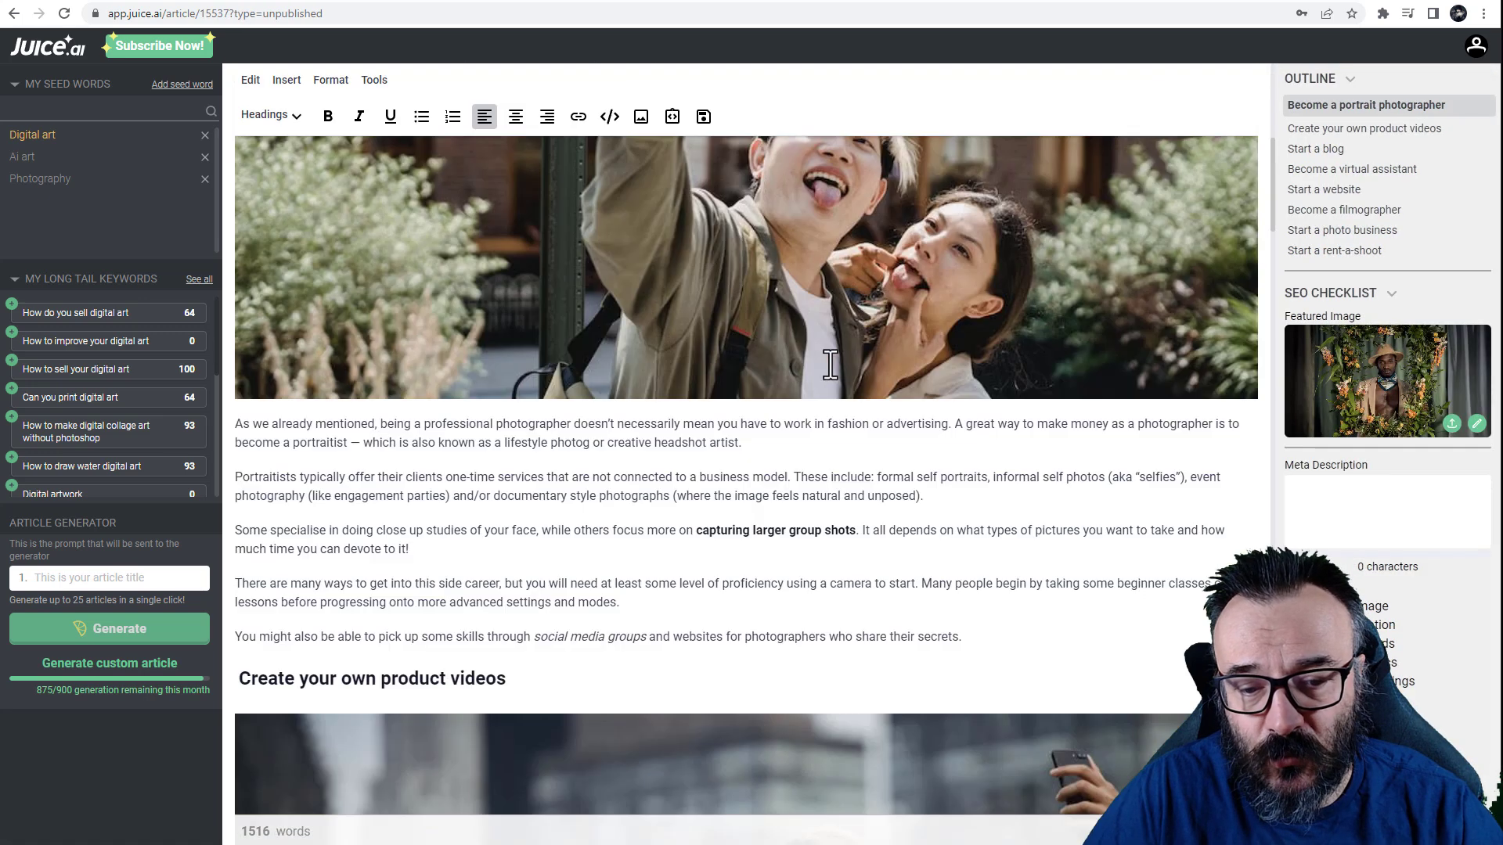
{"action": "scroll", "coordinate": [814, 526], "scroll_direction": "down", "scroll_amount": 8}
{"action": "scroll", "coordinate": [815, 520], "scroll_direction": "up", "scroll_amount": 16}
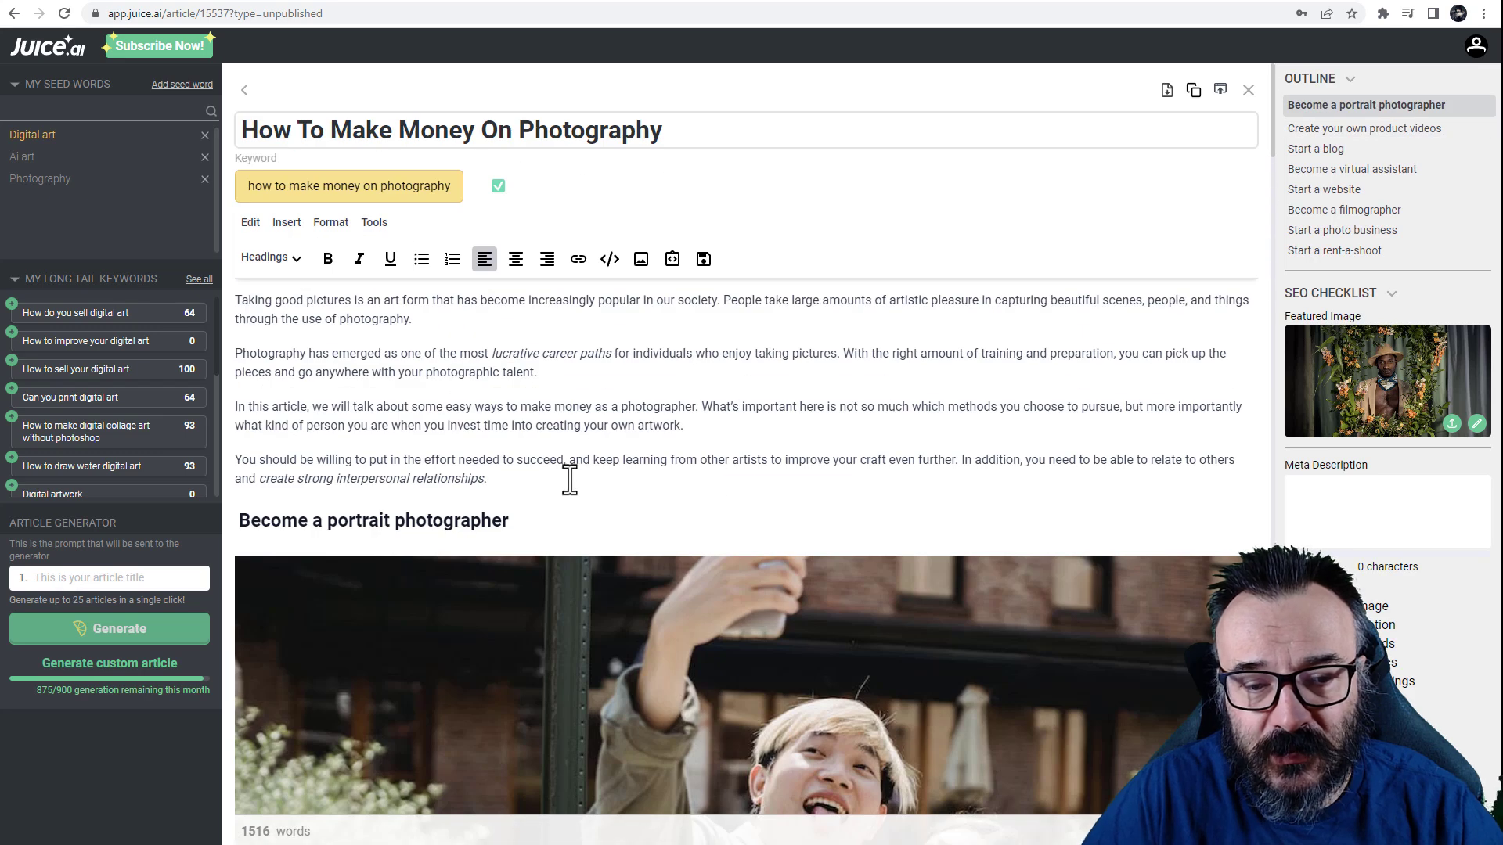
{"action": "left_click_drag", "start_coordinate": [570, 477], "coordinate": [189, 289]}
{"action": "left_click", "coordinate": [585, 398]}
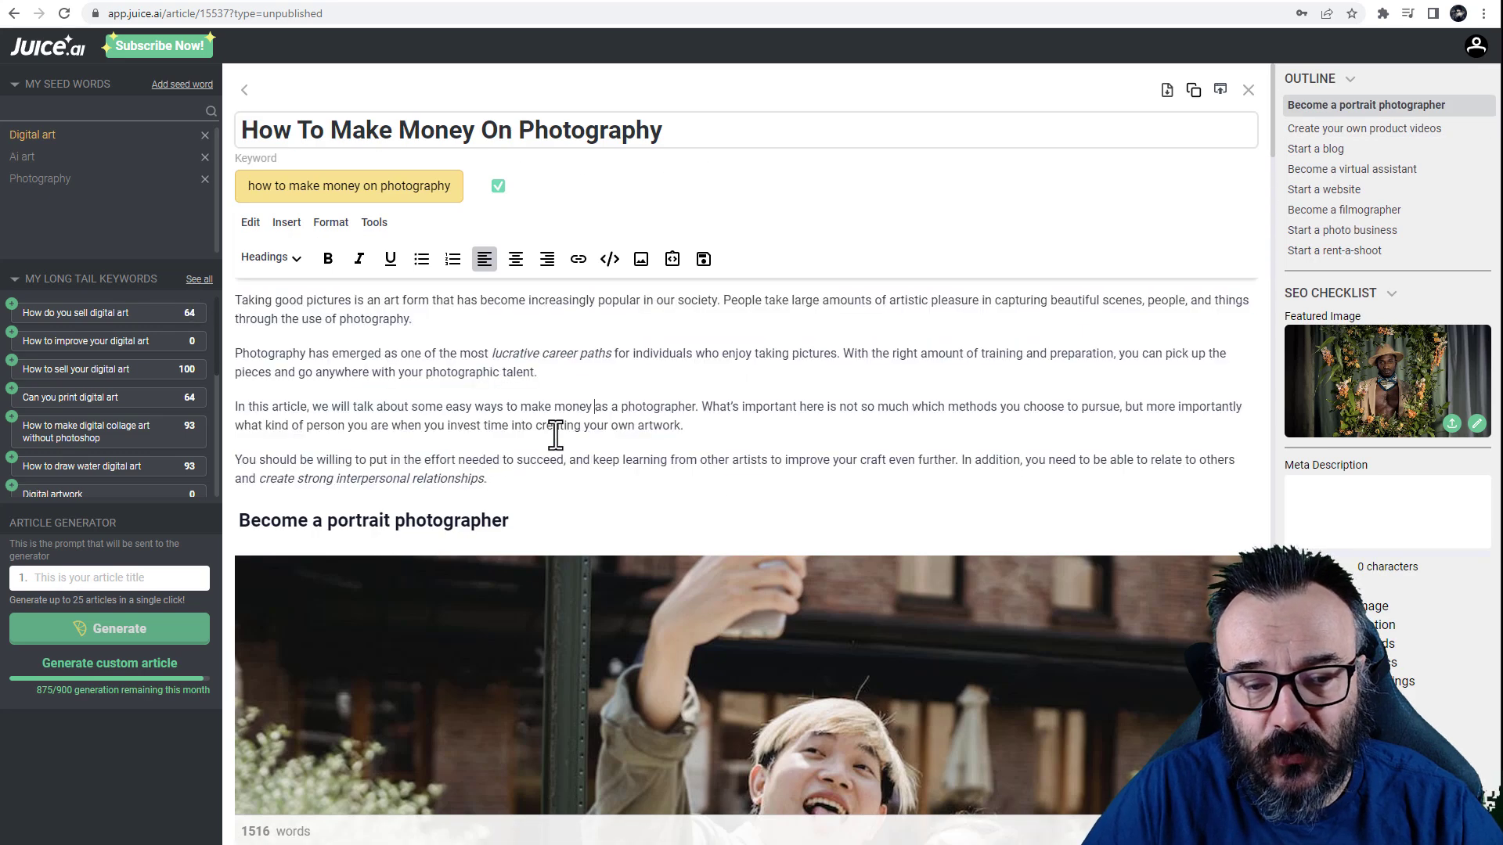
{"action": "scroll", "coordinate": [554, 435], "scroll_direction": "down", "scroll_amount": 4}
{"action": "scroll", "coordinate": [552, 432], "scroll_direction": "down", "scroll_amount": 5}
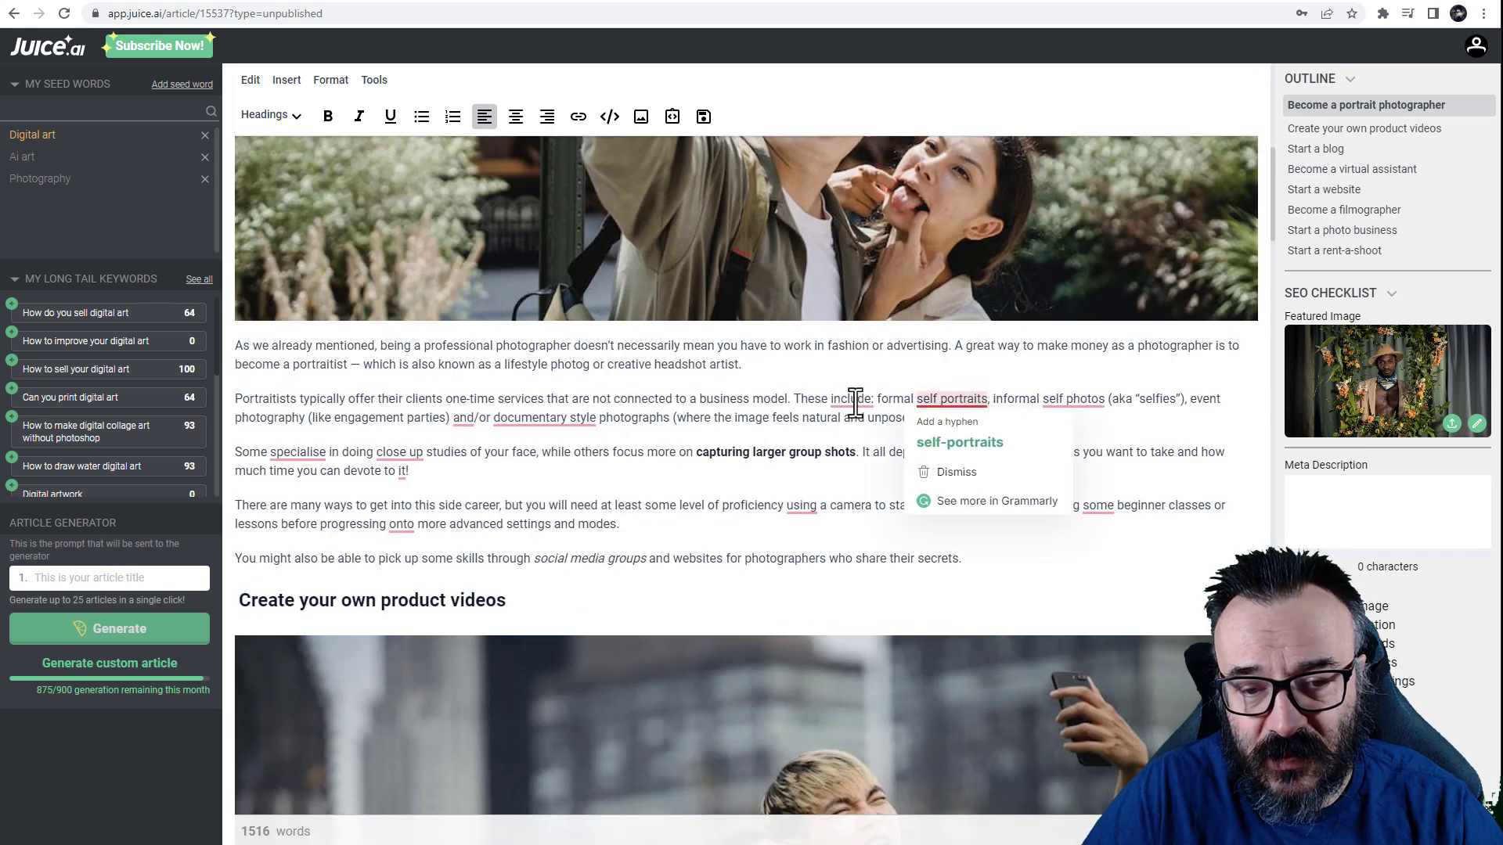
Remove the stray colon after 'include' and correct to documentary-style, close-up and specialize
{"action": "mouse_move", "coordinate": [852, 398]}
{"action": "left_click", "coordinate": [855, 442]}
{"action": "mouse_move", "coordinate": [547, 419]}
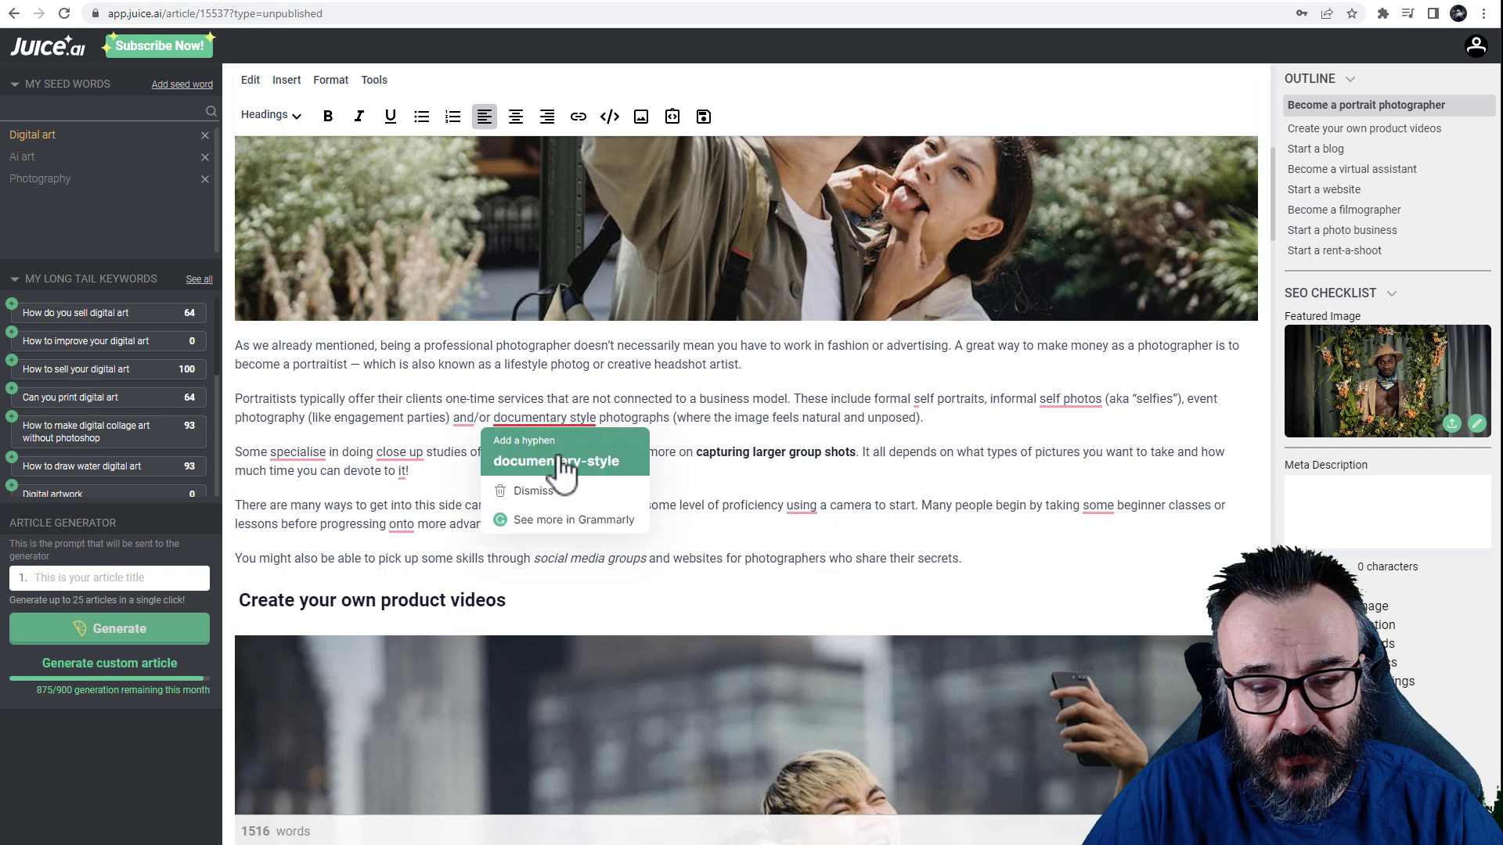
{"action": "left_click", "coordinate": [552, 461]}
{"action": "mouse_move", "coordinate": [389, 461]}
{"action": "left_click", "coordinate": [404, 495]}
{"action": "mouse_move", "coordinate": [298, 456]}
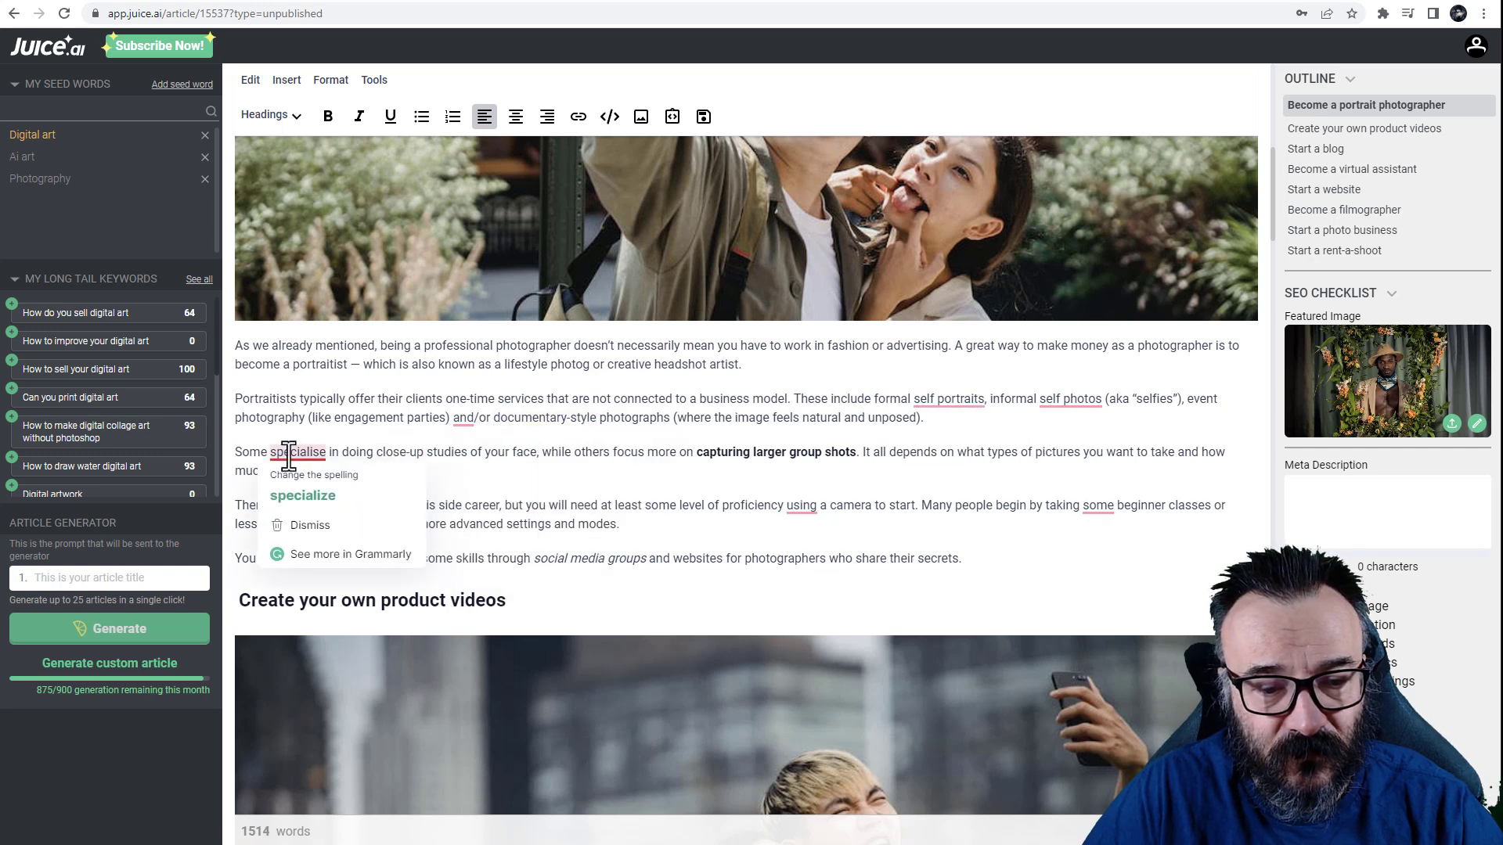
{"action": "left_click", "coordinate": [329, 505]}
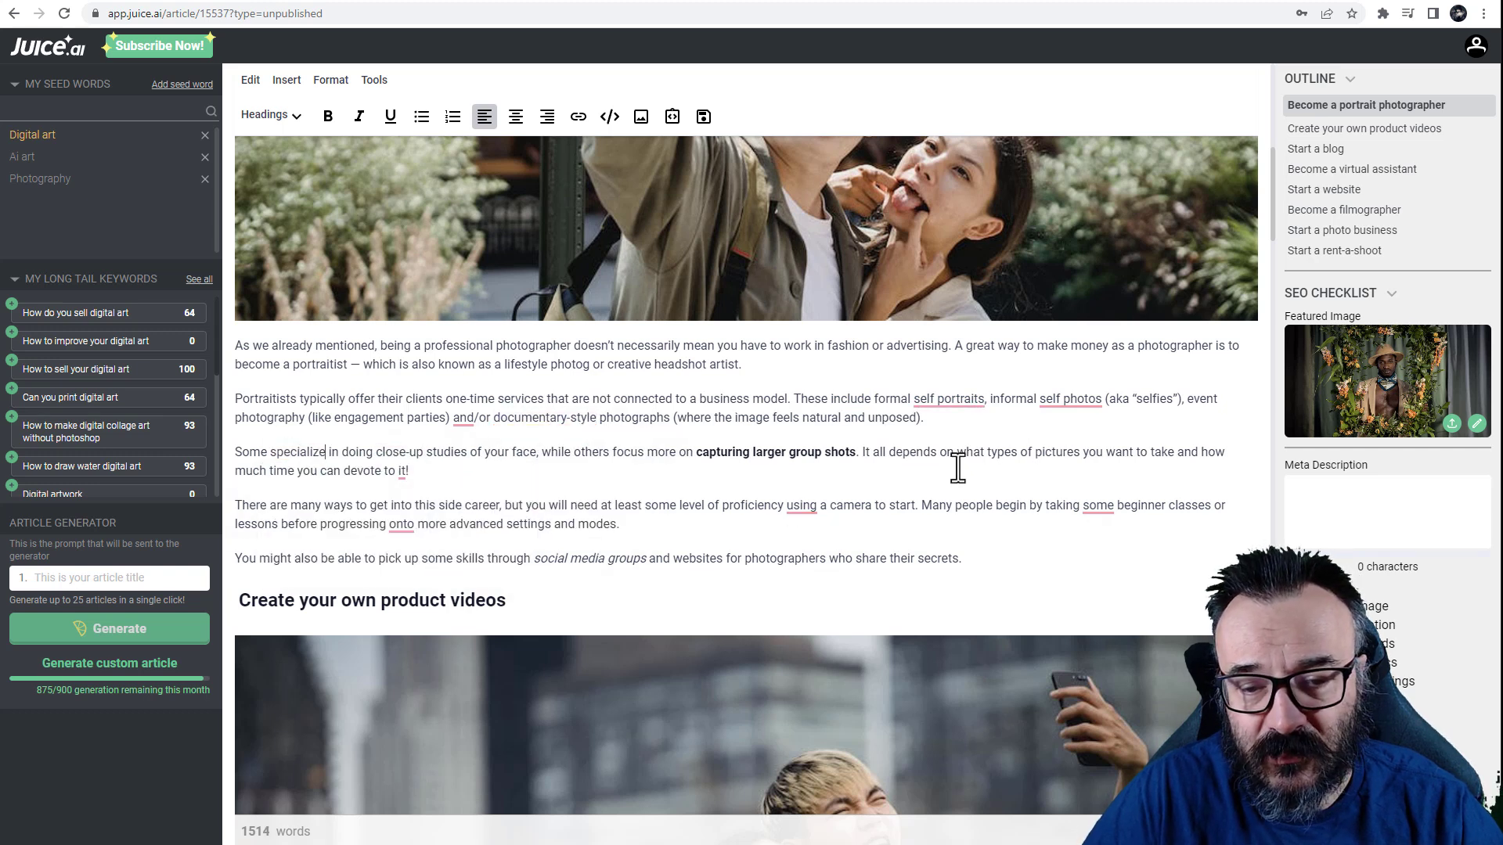
Scroll through the corrected 1514-word article to check the remaining text
{"action": "scroll", "coordinate": [939, 462], "scroll_direction": "up", "scroll_amount": 3}
{"action": "scroll", "coordinate": [933, 453], "scroll_direction": "down", "scroll_amount": 14}
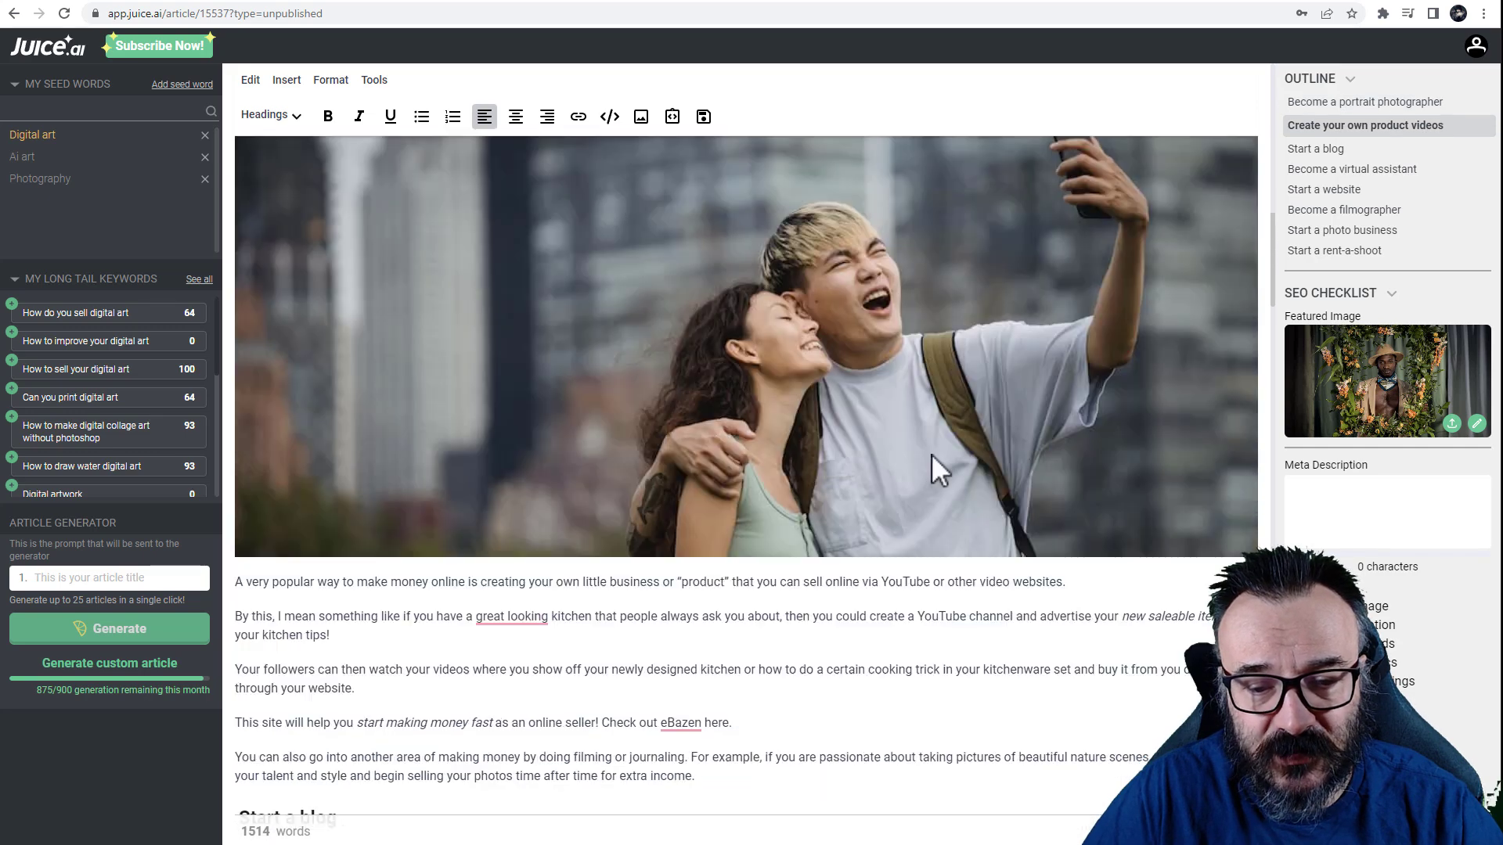
{"action": "scroll", "coordinate": [933, 456], "scroll_direction": "down", "scroll_amount": 15}
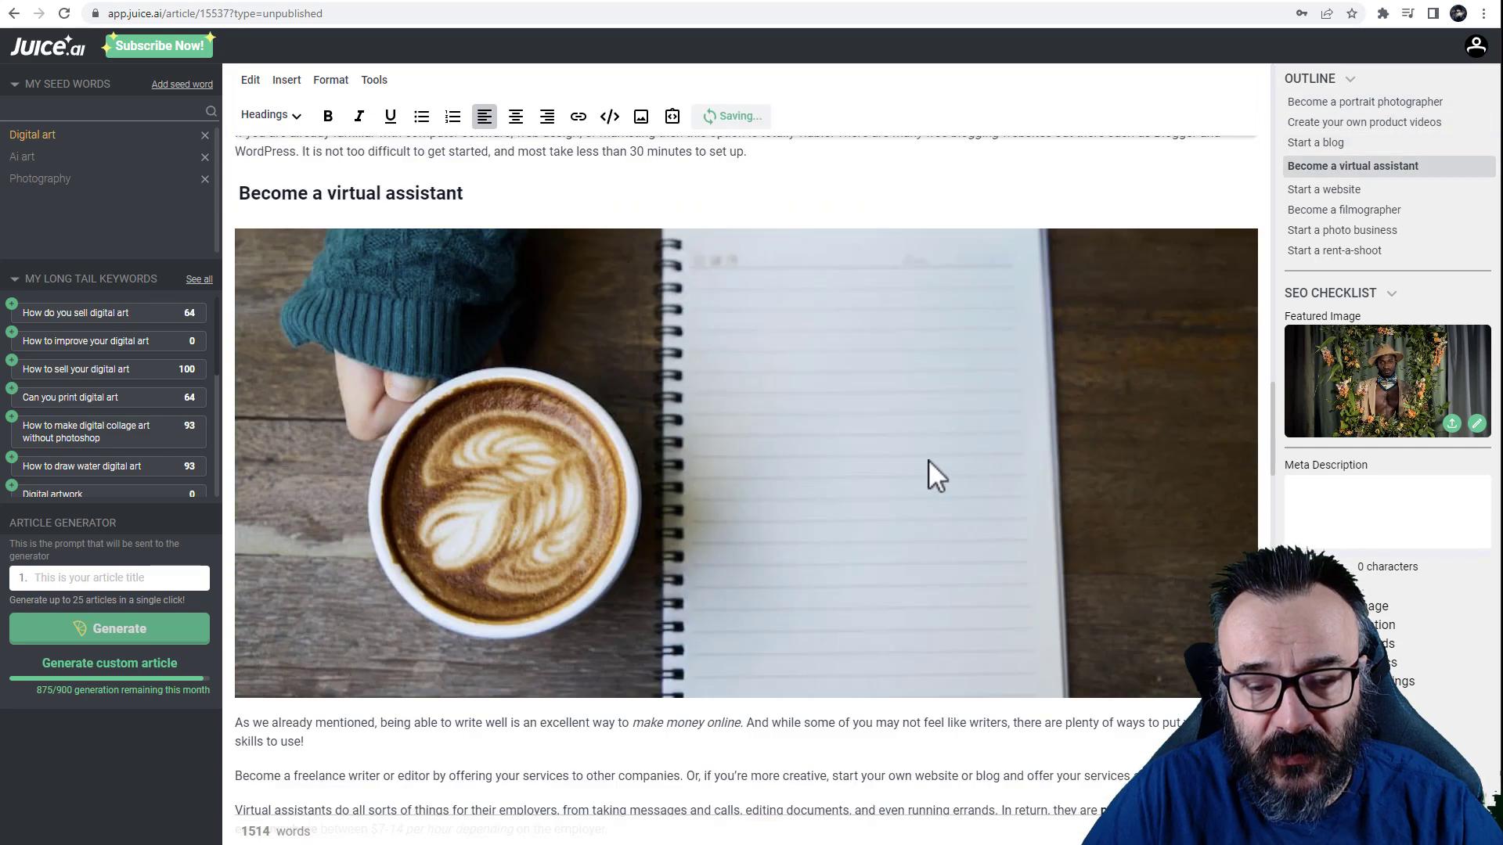
{"action": "scroll", "coordinate": [928, 460], "scroll_direction": "up", "scroll_amount": 20}
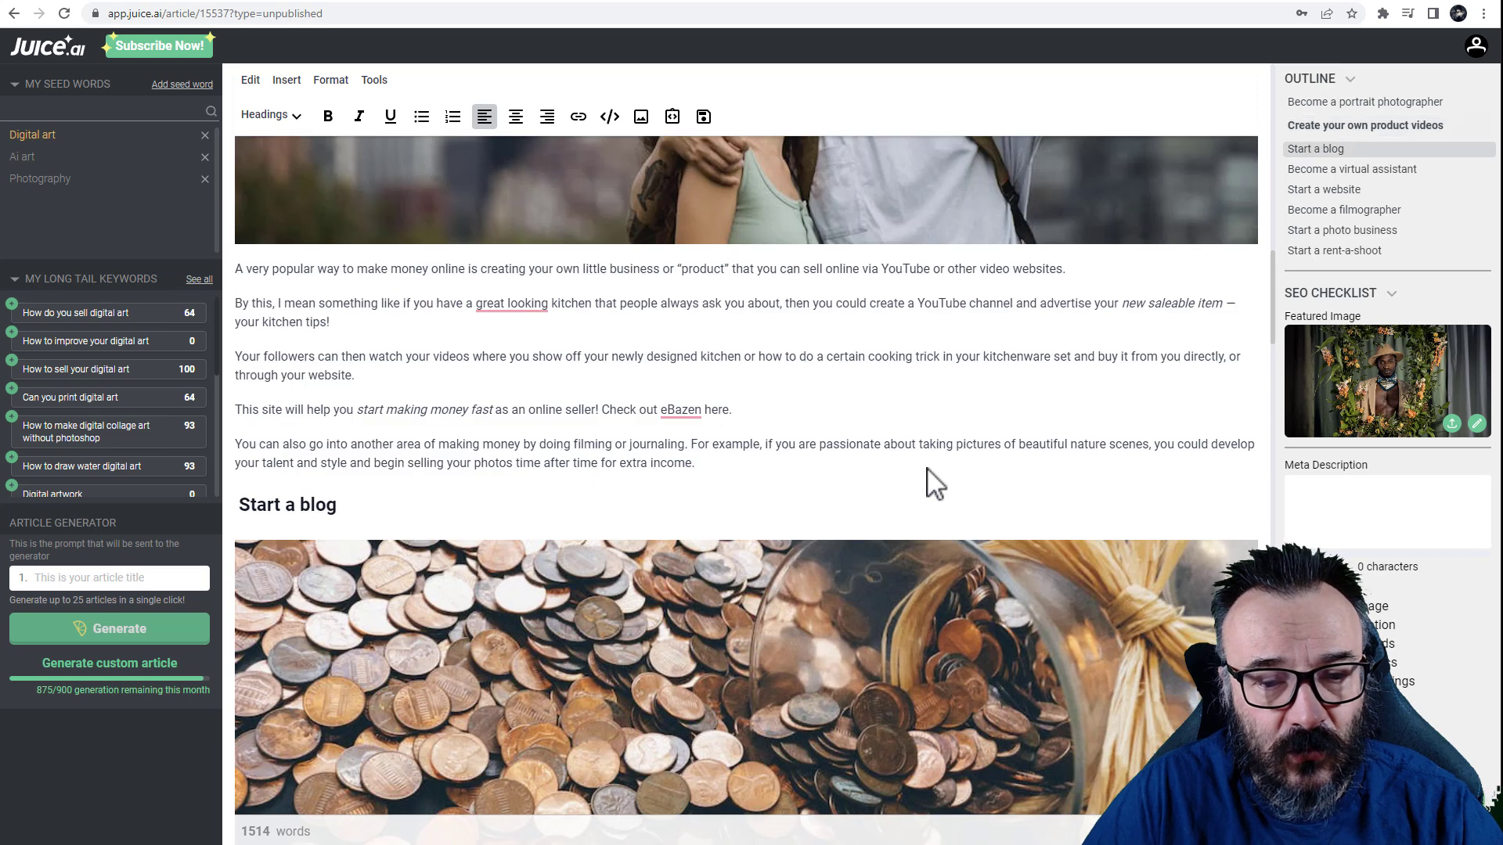
{"action": "scroll", "coordinate": [926, 467], "scroll_direction": "up", "scroll_amount": 10}
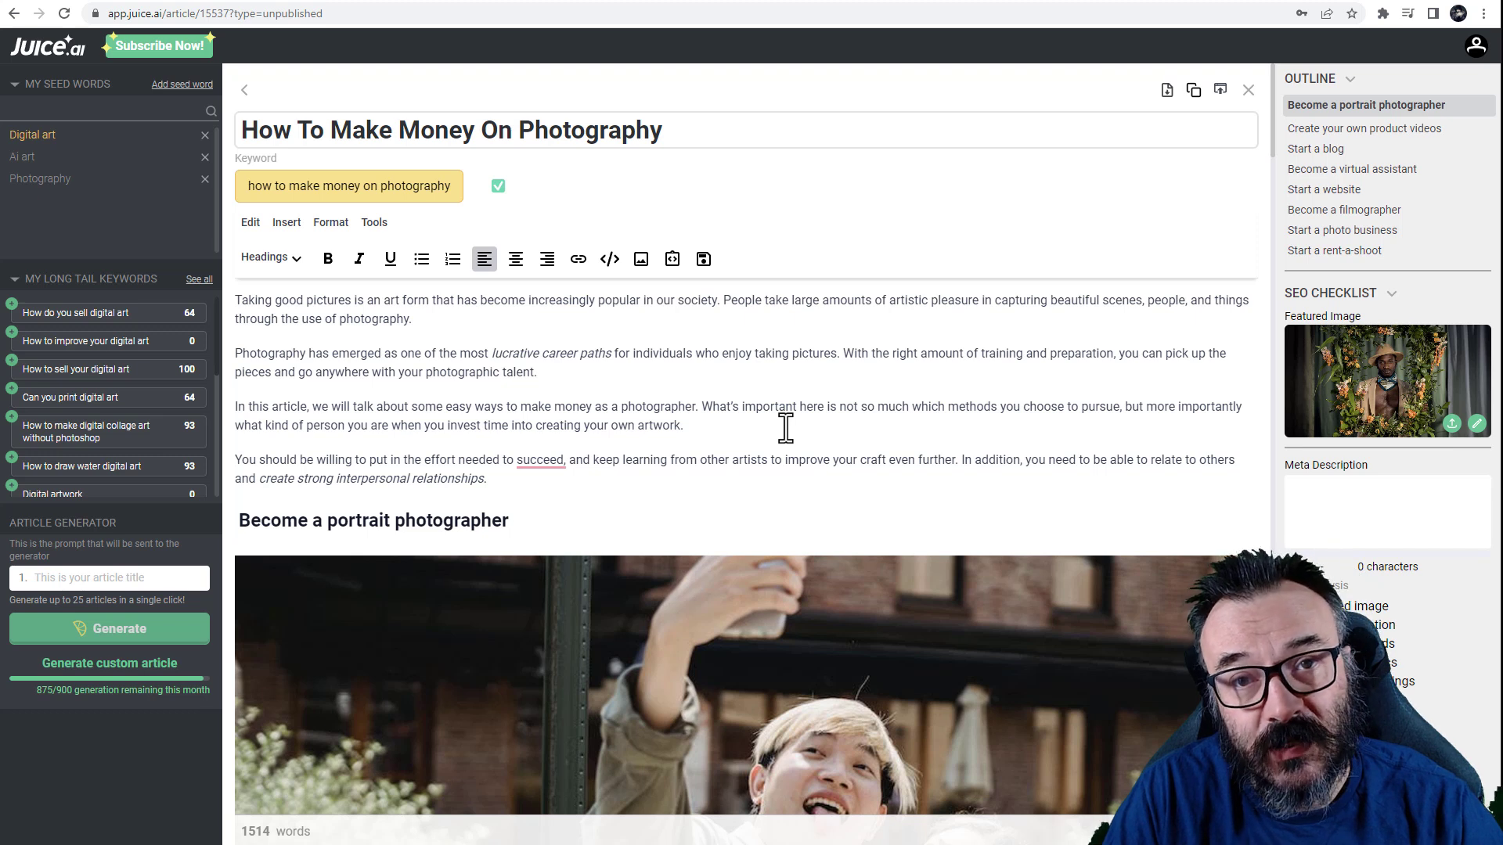
{"action": "left_click", "coordinate": [14, 13]}
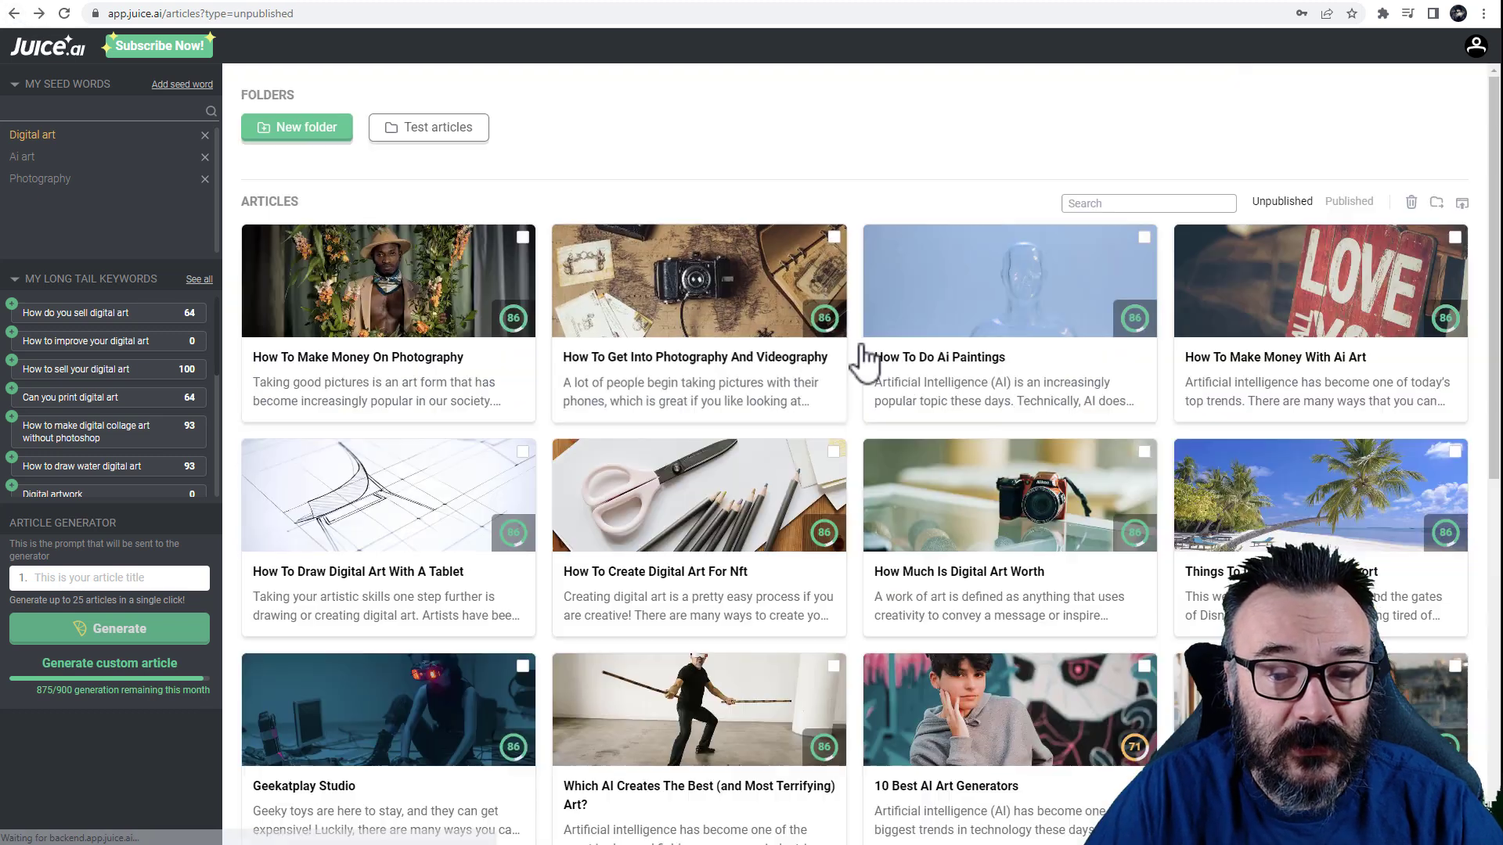
{"action": "scroll", "coordinate": [1197, 422], "scroll_direction": "down", "scroll_amount": 3}
{"action": "scroll", "coordinate": [1104, 434], "scroll_direction": "up", "scroll_amount": 3}
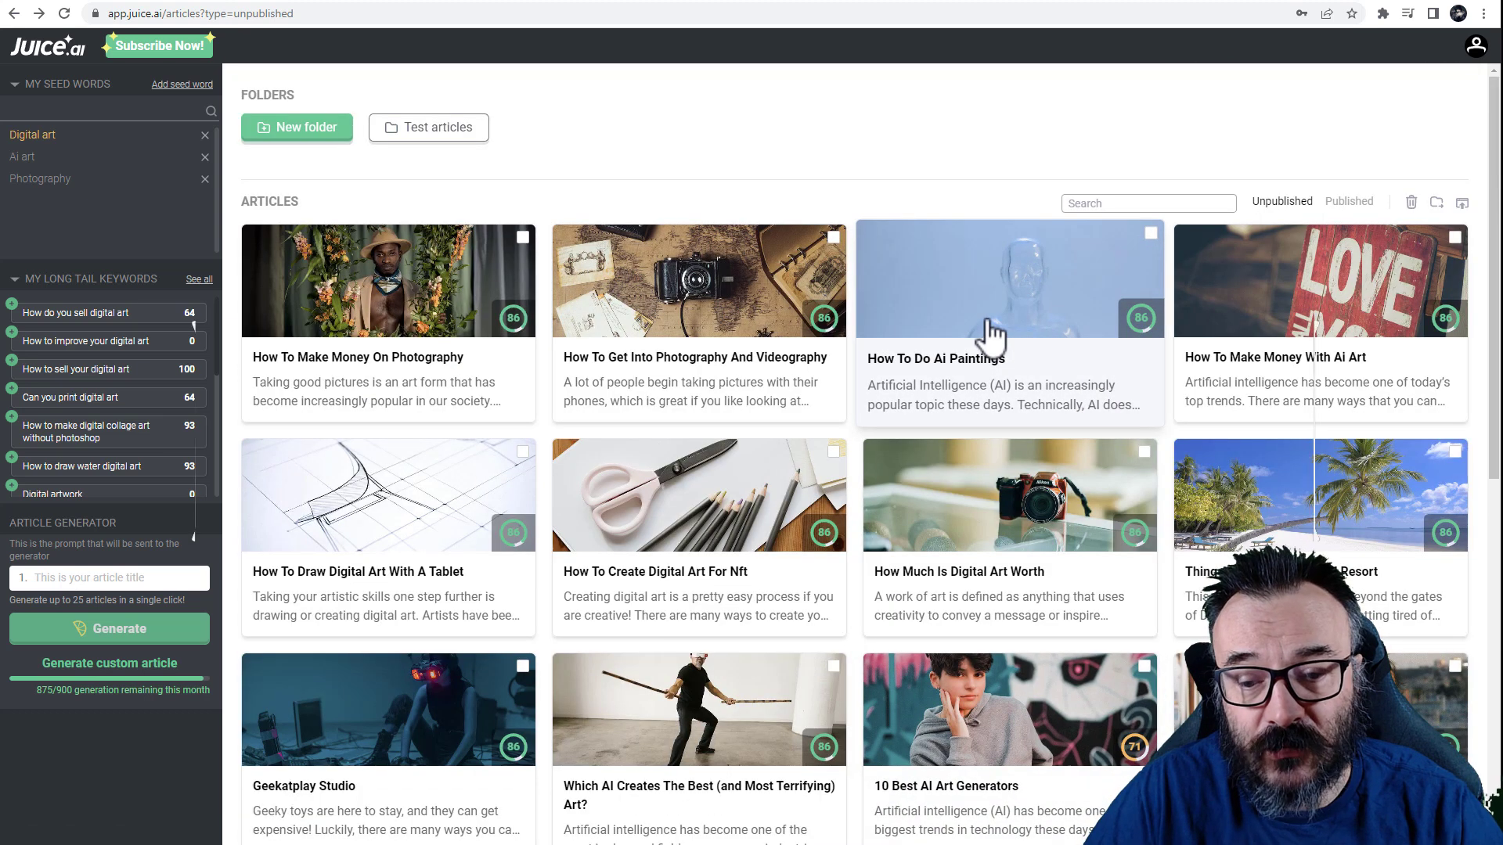
{"action": "scroll", "coordinate": [988, 329], "scroll_direction": "down", "scroll_amount": 1}
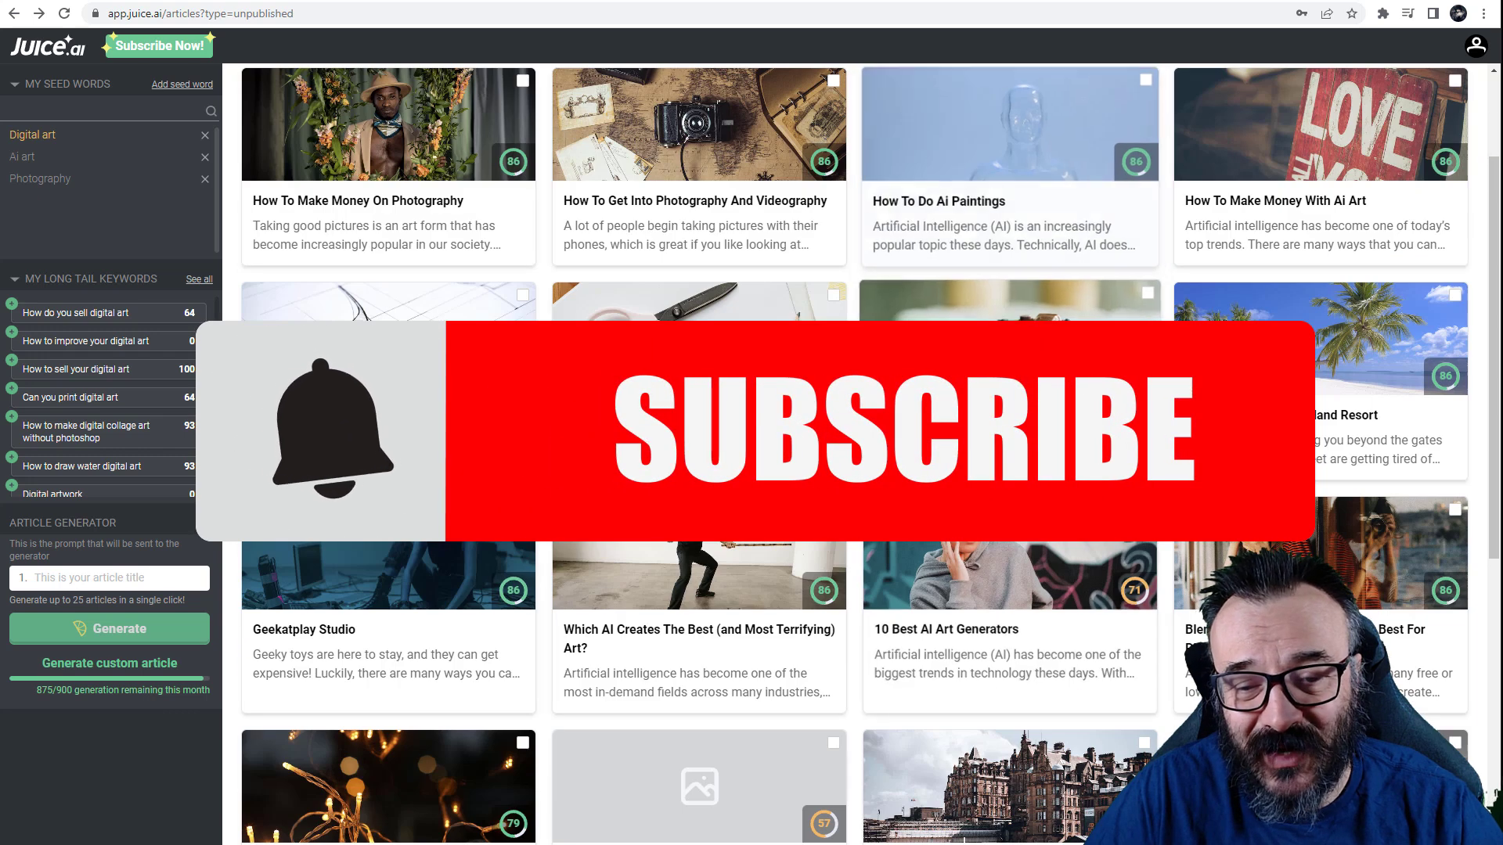
{"action": "scroll", "coordinate": [1340, 532], "scroll_direction": "down", "scroll_amount": 3}
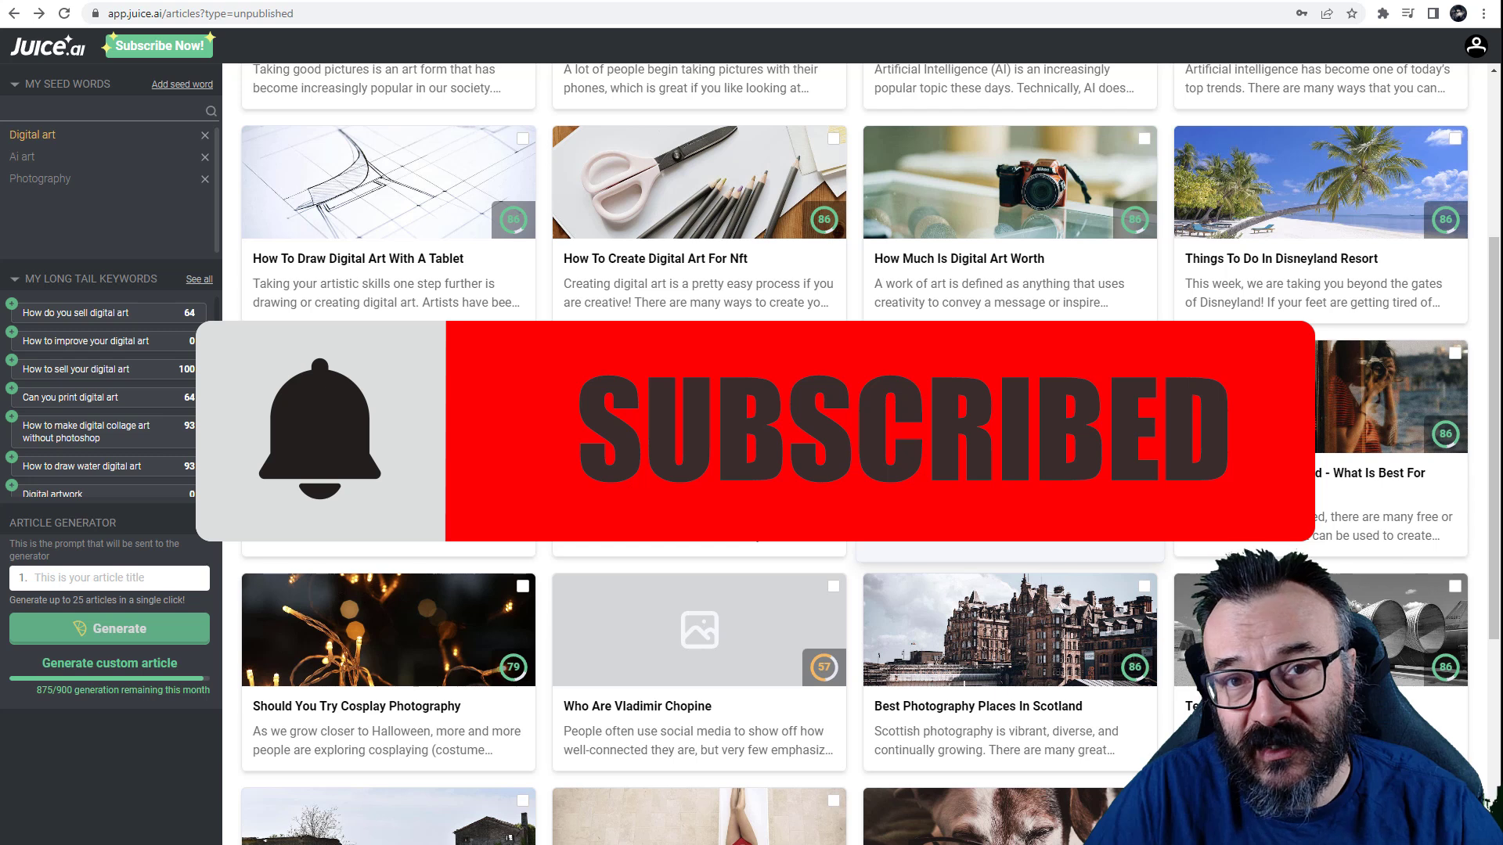
{"action": "scroll", "coordinate": [861, 454], "scroll_direction": "down", "scroll_amount": 2}
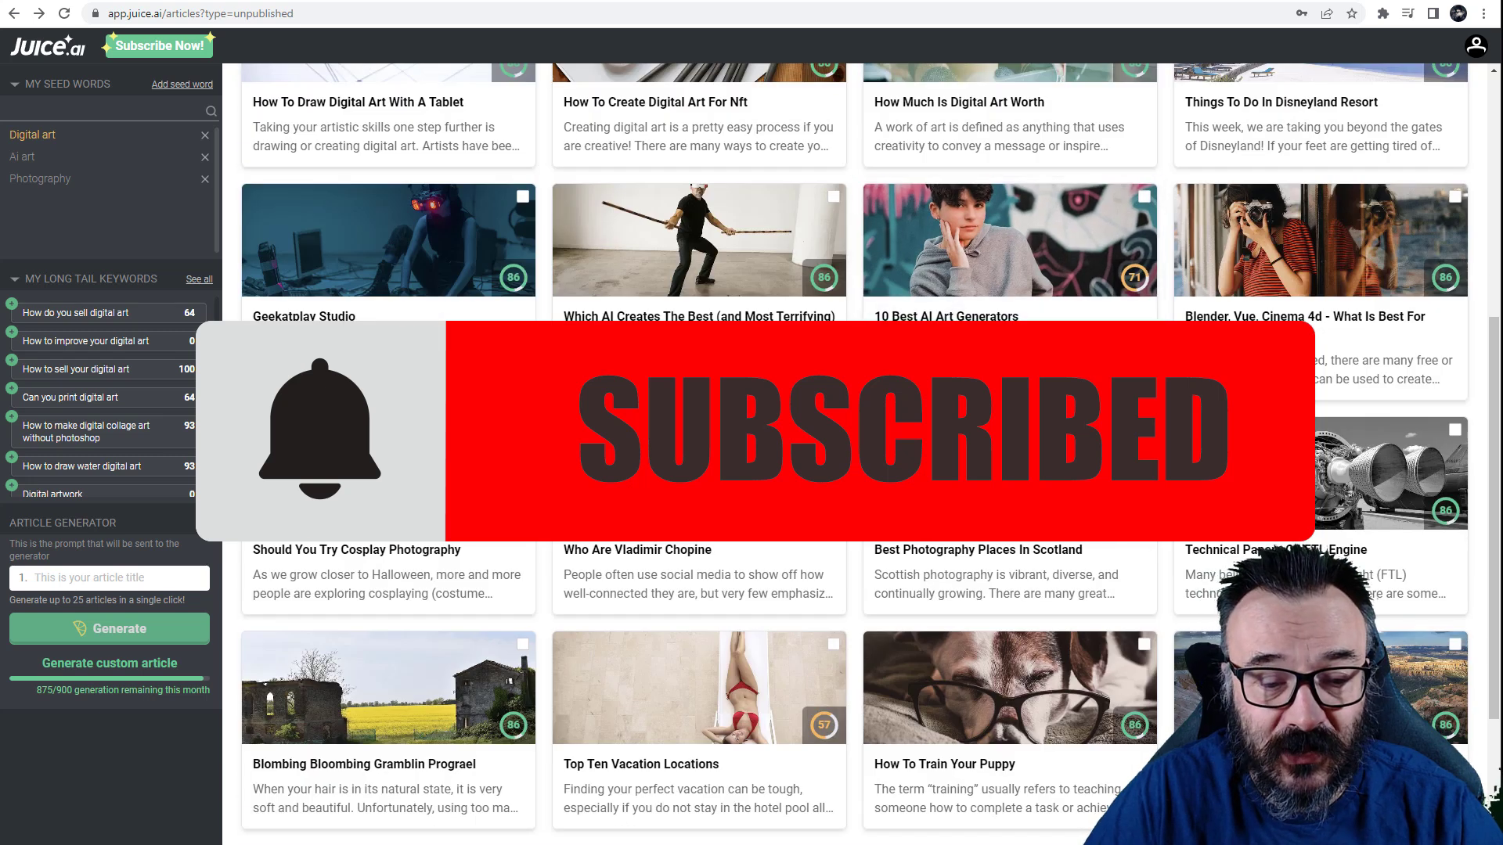
{"action": "scroll", "coordinate": [1123, 673], "scroll_direction": "down", "scroll_amount": 2}
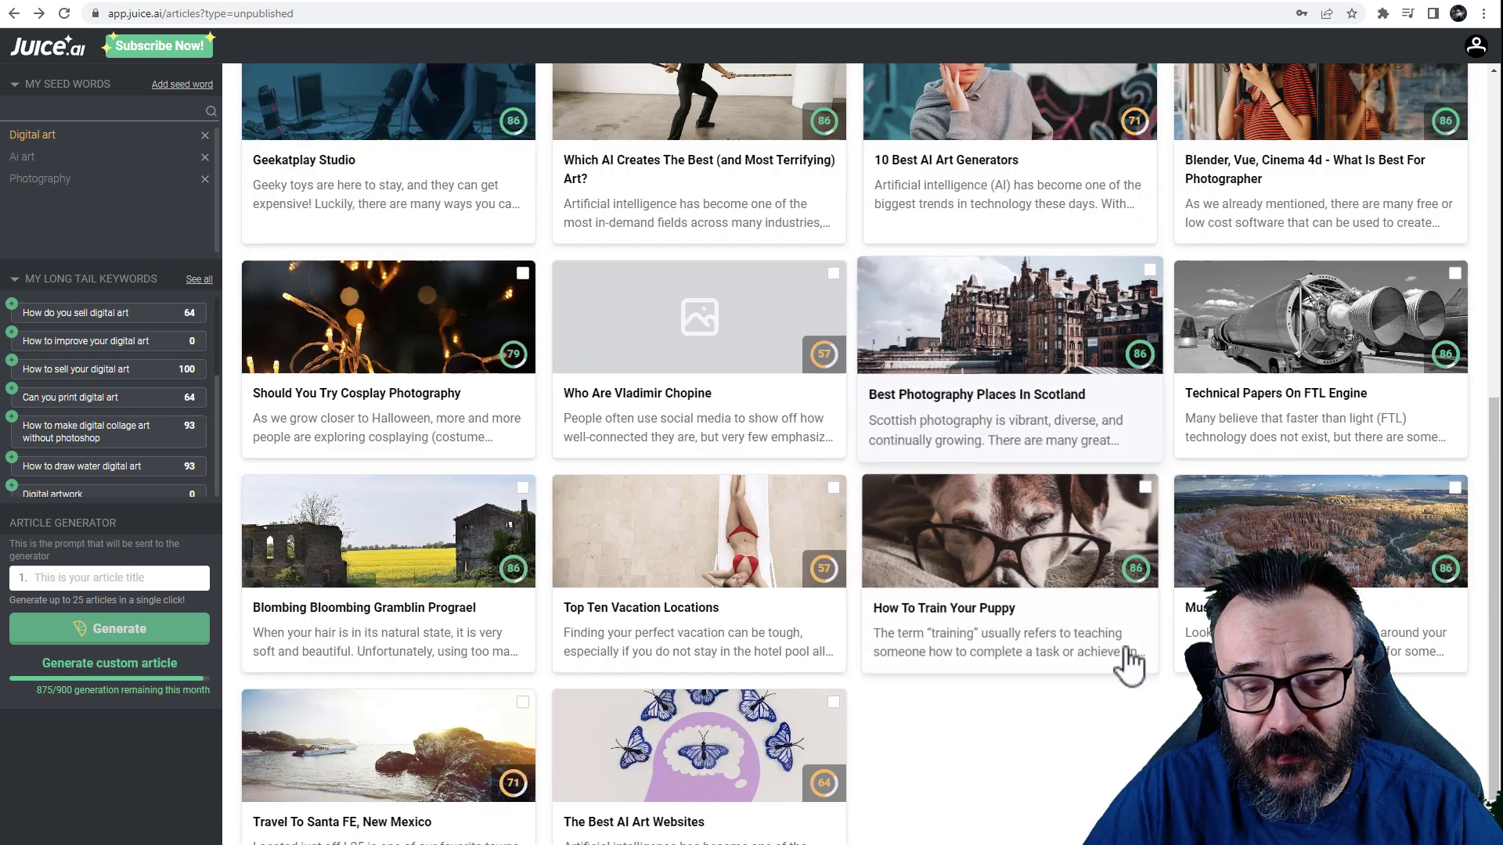
{"action": "scroll", "coordinate": [1119, 689], "scroll_direction": "down", "scroll_amount": 1}
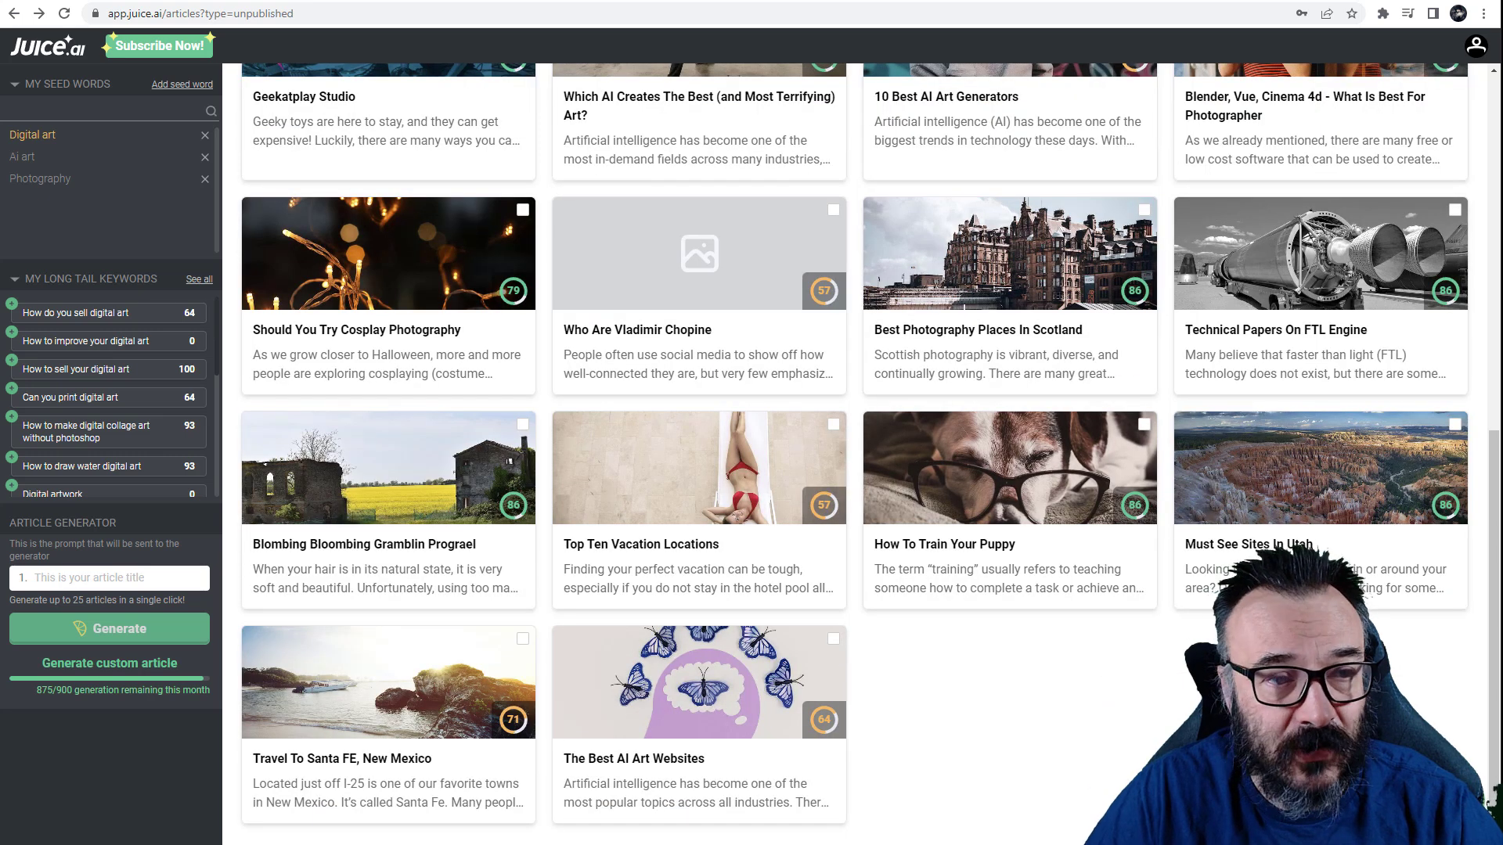
{"action": "scroll", "coordinate": [1008, 665], "scroll_direction": "up", "scroll_amount": 5}
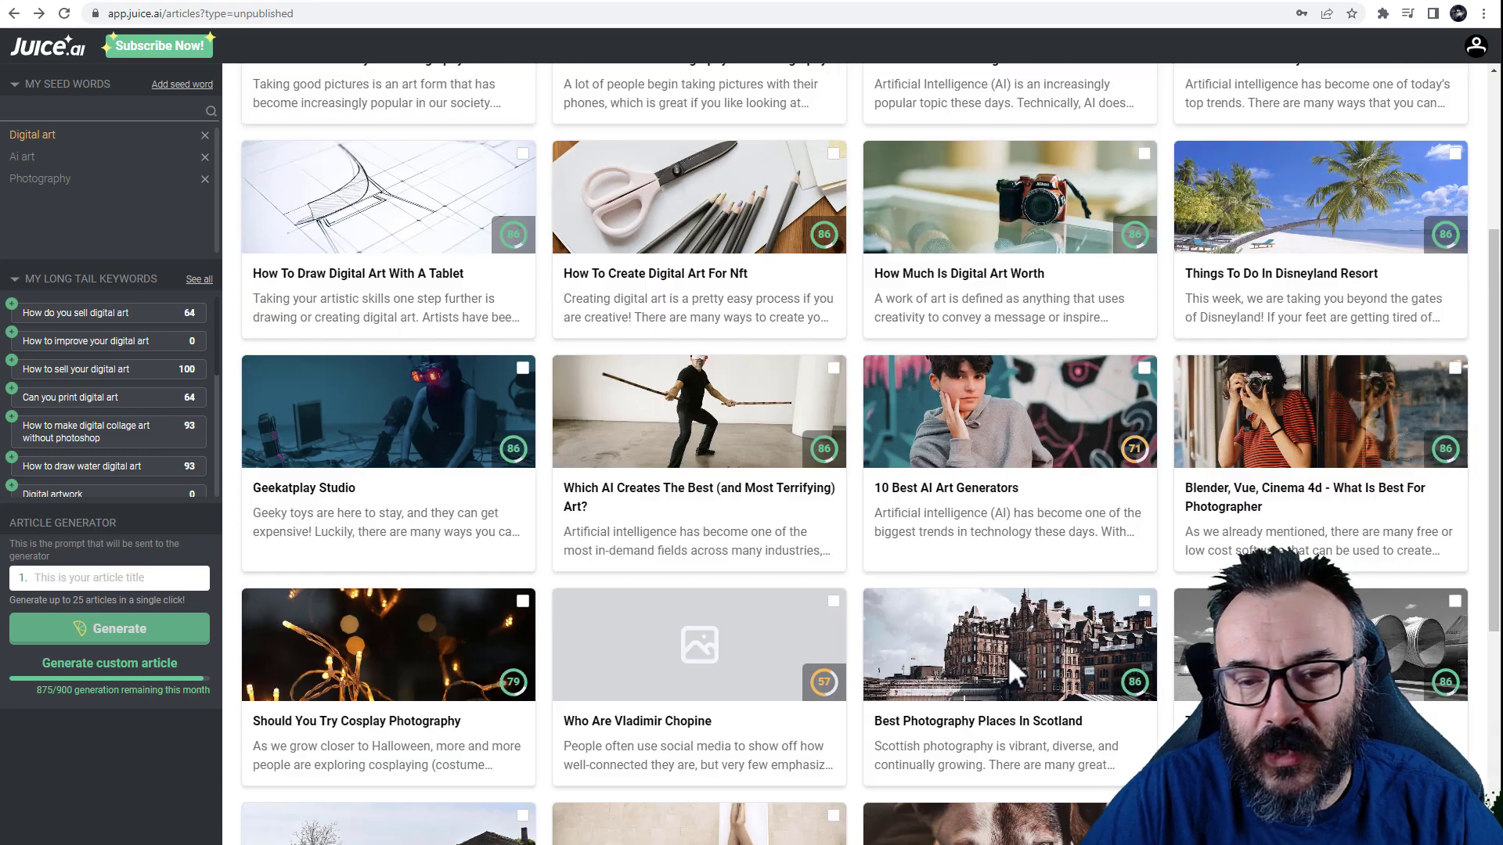